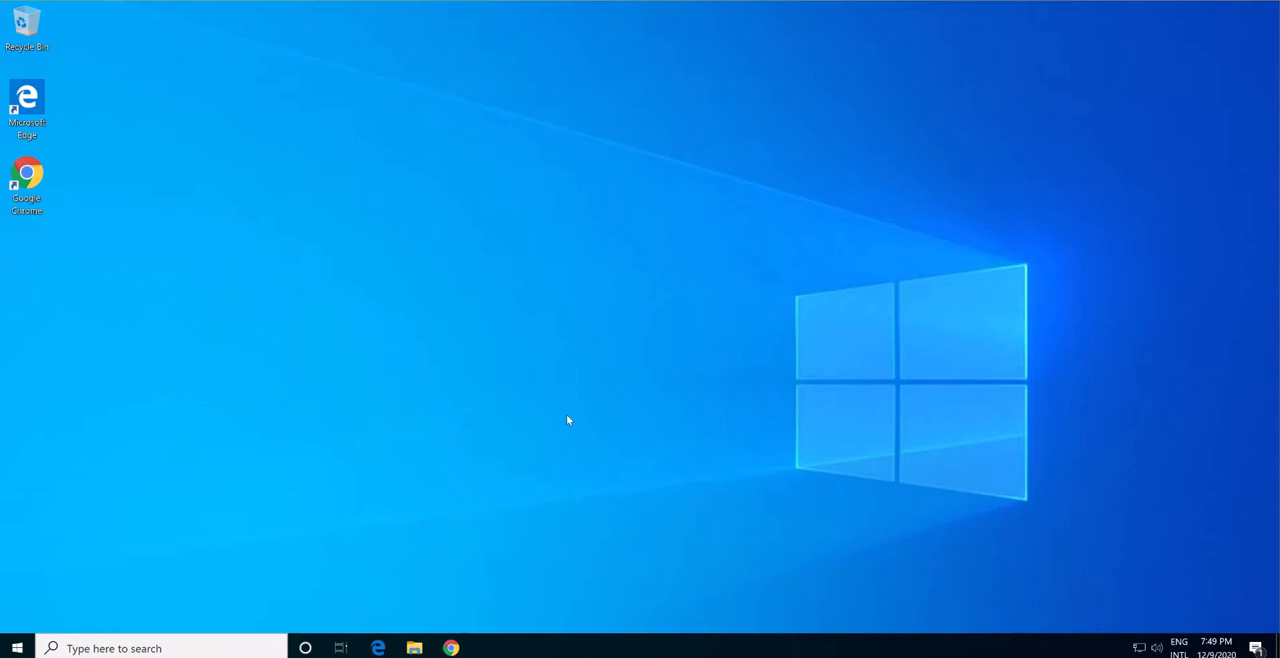
Play the DJI Mini 2 Range Test video full screen in Chrome, pause it to examine the telemetry overlay, and return to the desktop.
{"action": "left_click", "coordinate": [451, 648]}
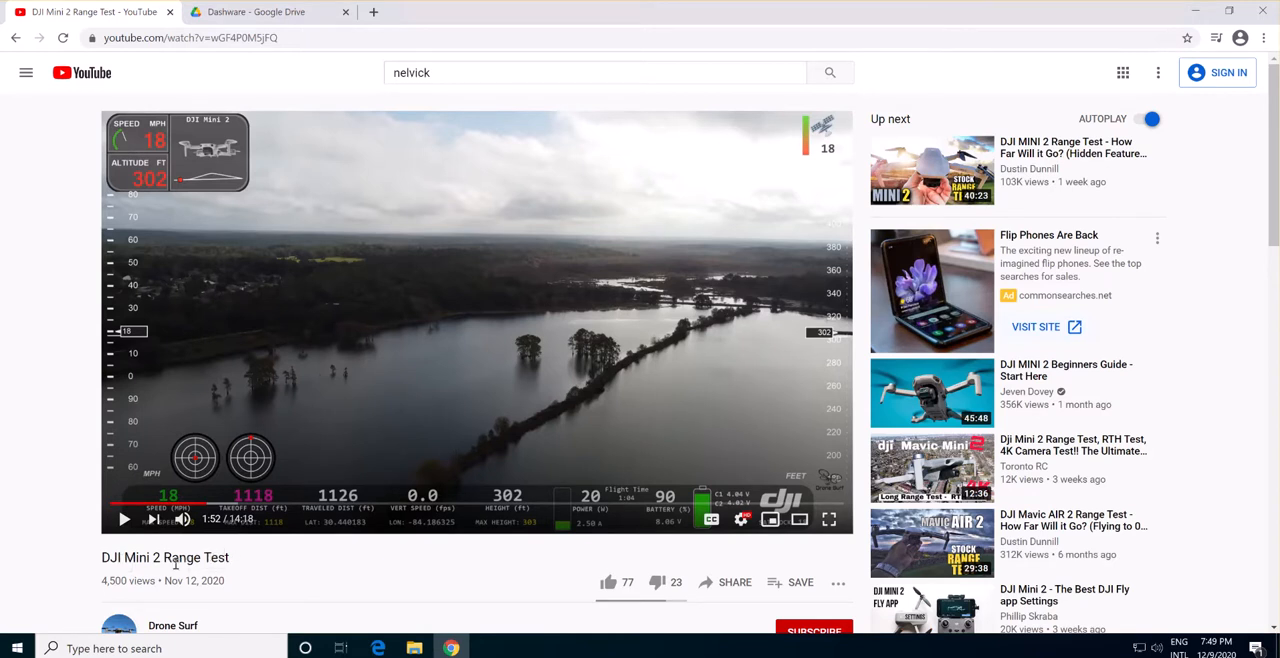
{"action": "left_click", "coordinate": [124, 519]}
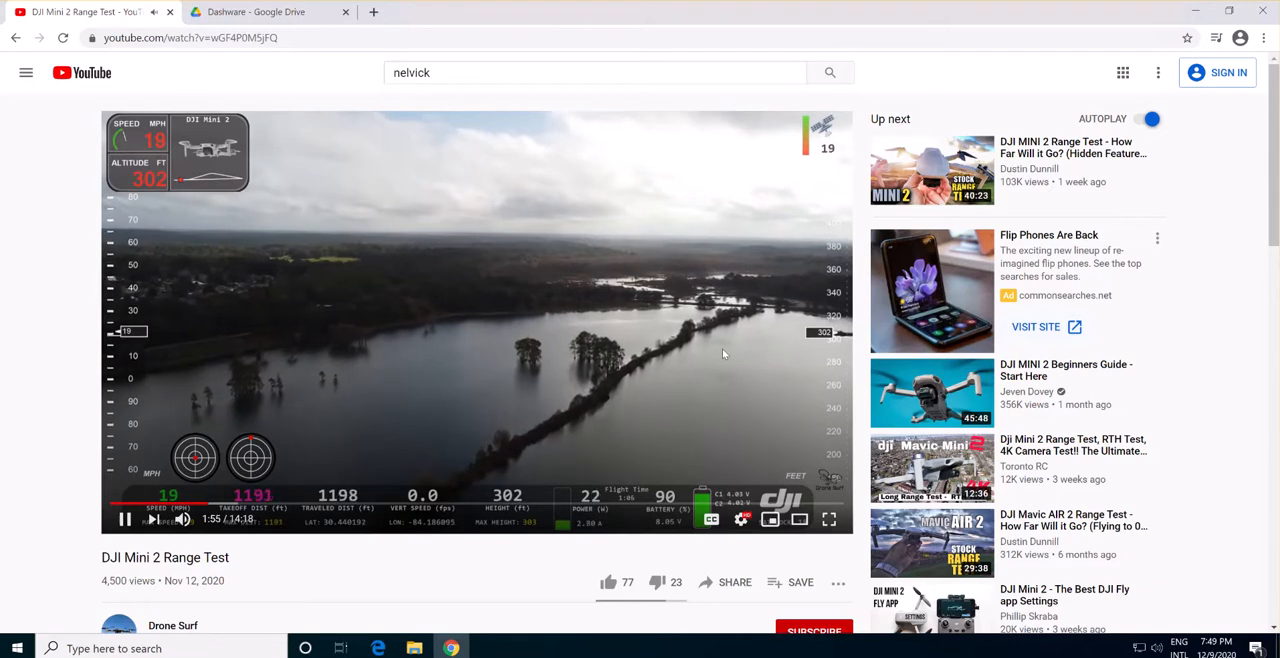
{"action": "left_click", "coordinate": [824, 530]}
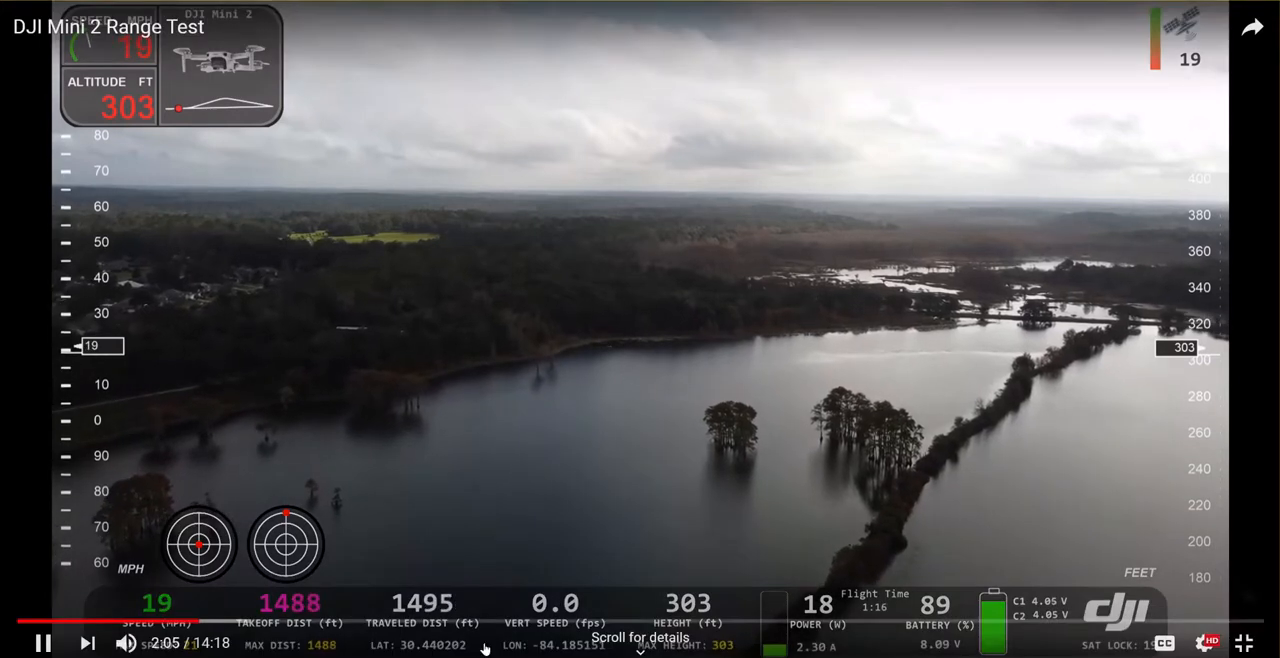
{"action": "left_click", "coordinate": [448, 391]}
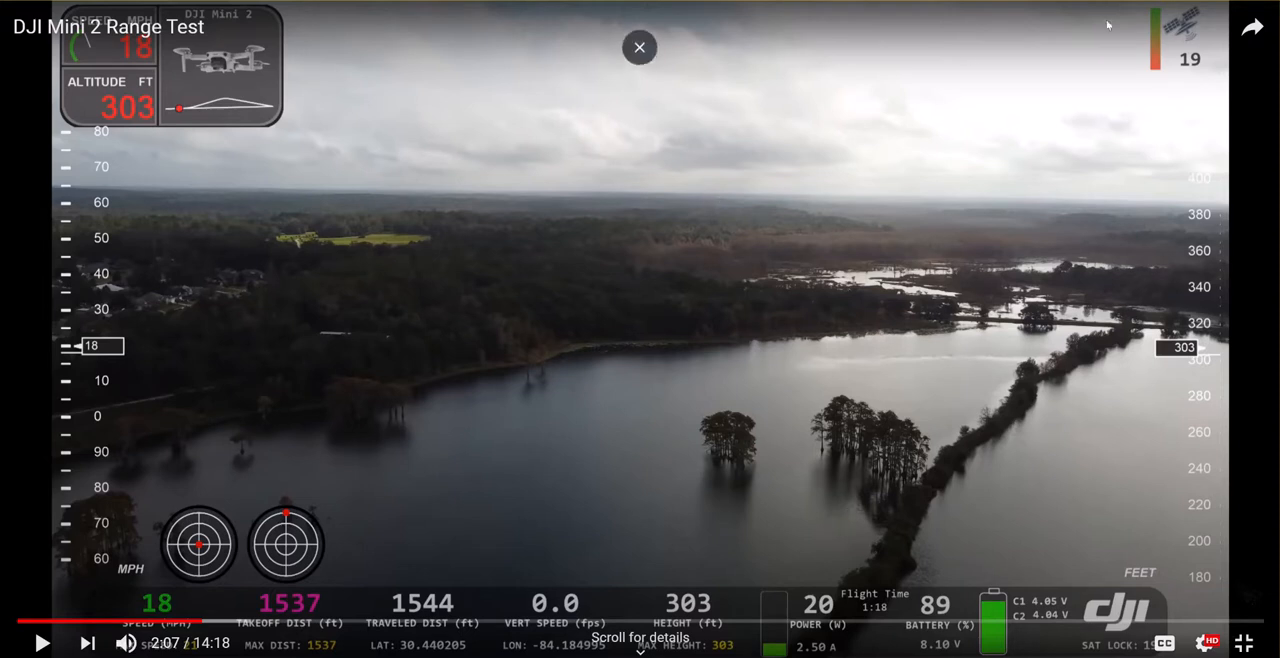
{"action": "left_click", "coordinate": [1250, 645]}
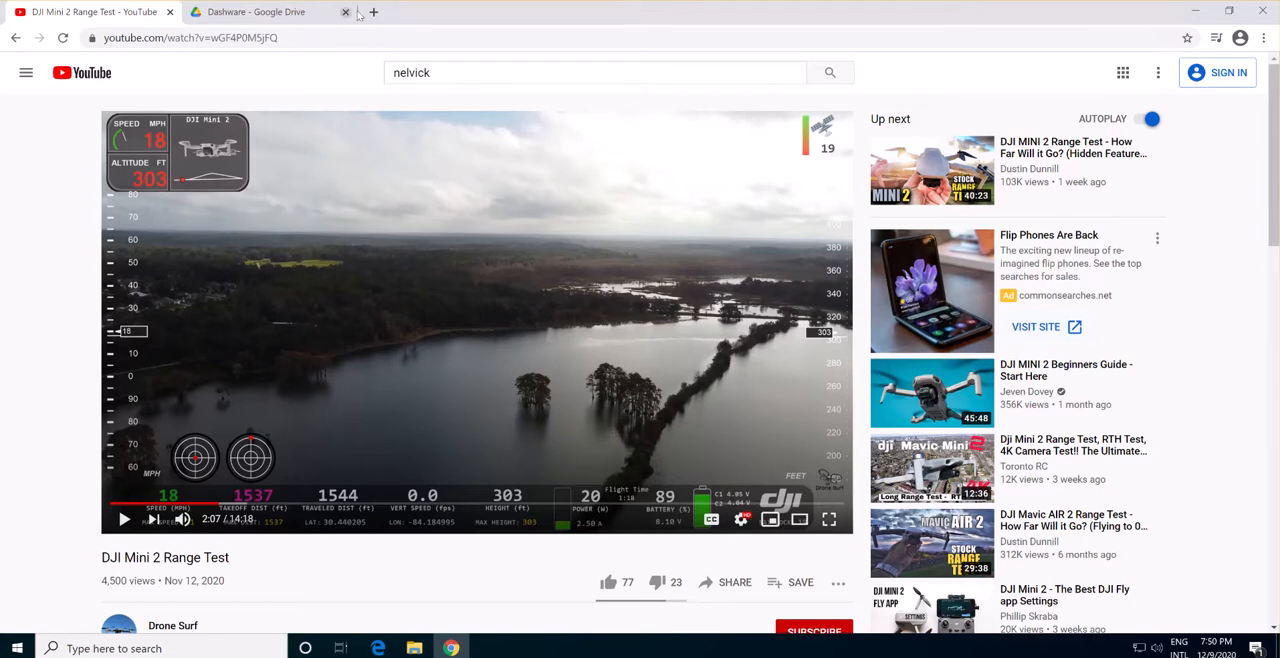
{"action": "left_click", "coordinate": [1195, 10]}
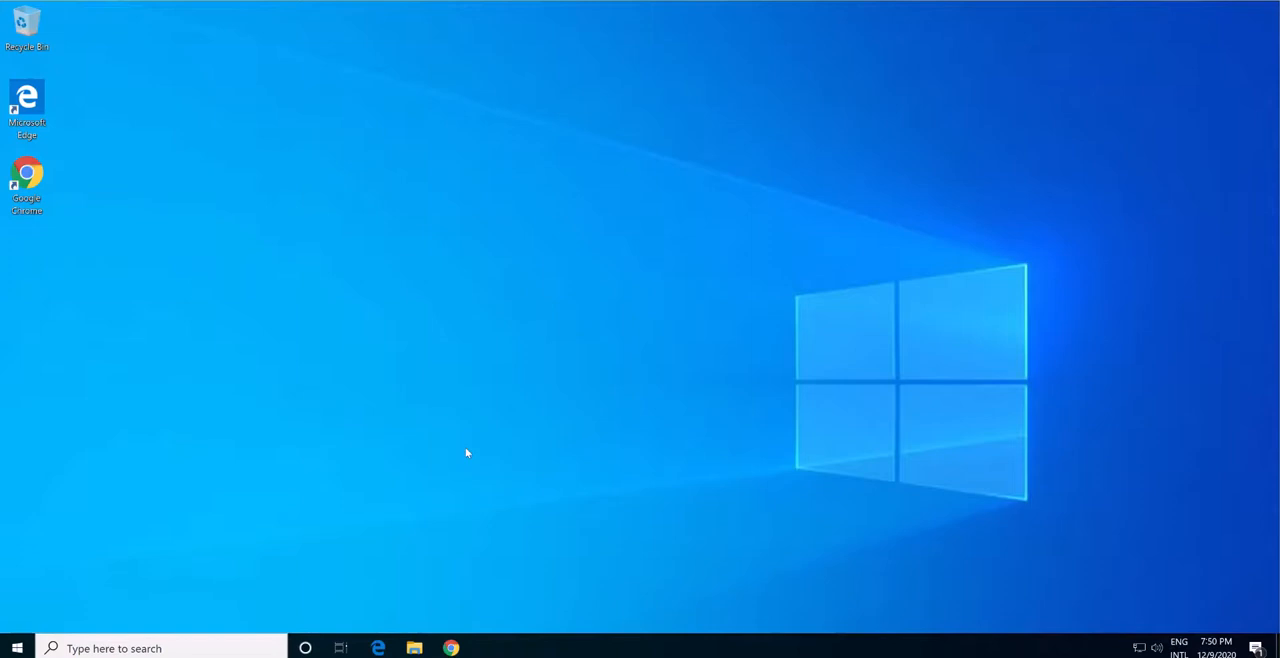
{"action": "left_click", "coordinate": [17, 647]}
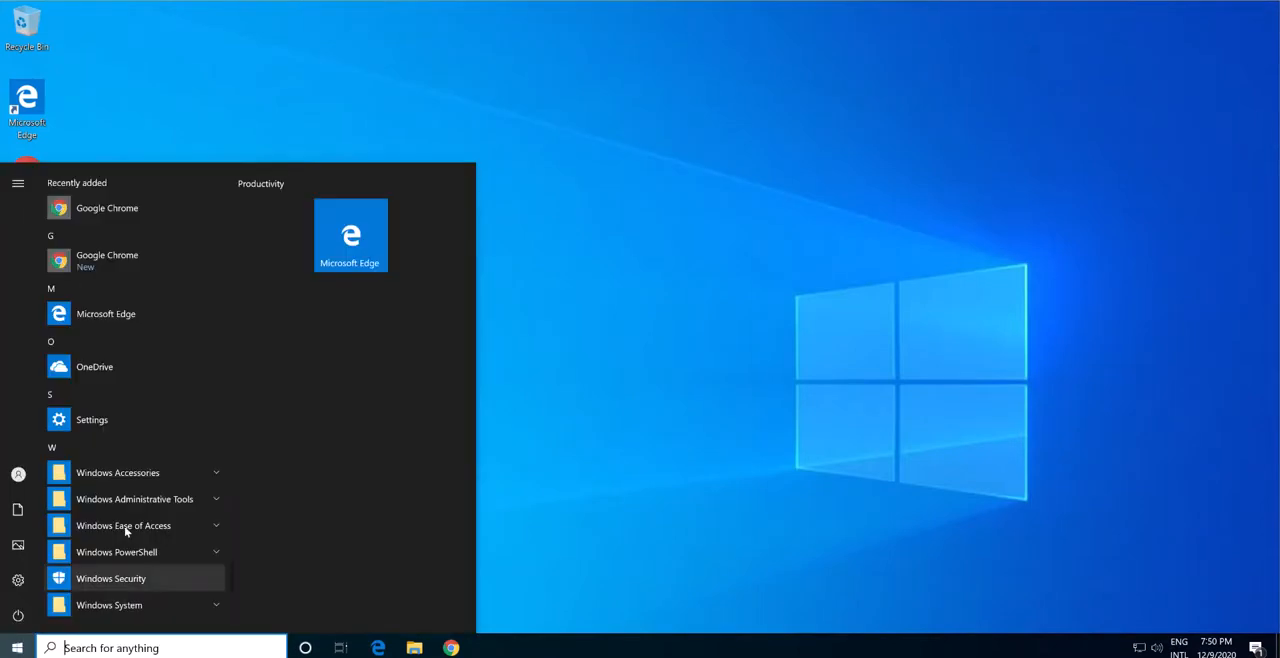
{"action": "scroll", "coordinate": [195, 493], "scroll_direction": "down", "scroll_amount": 1}
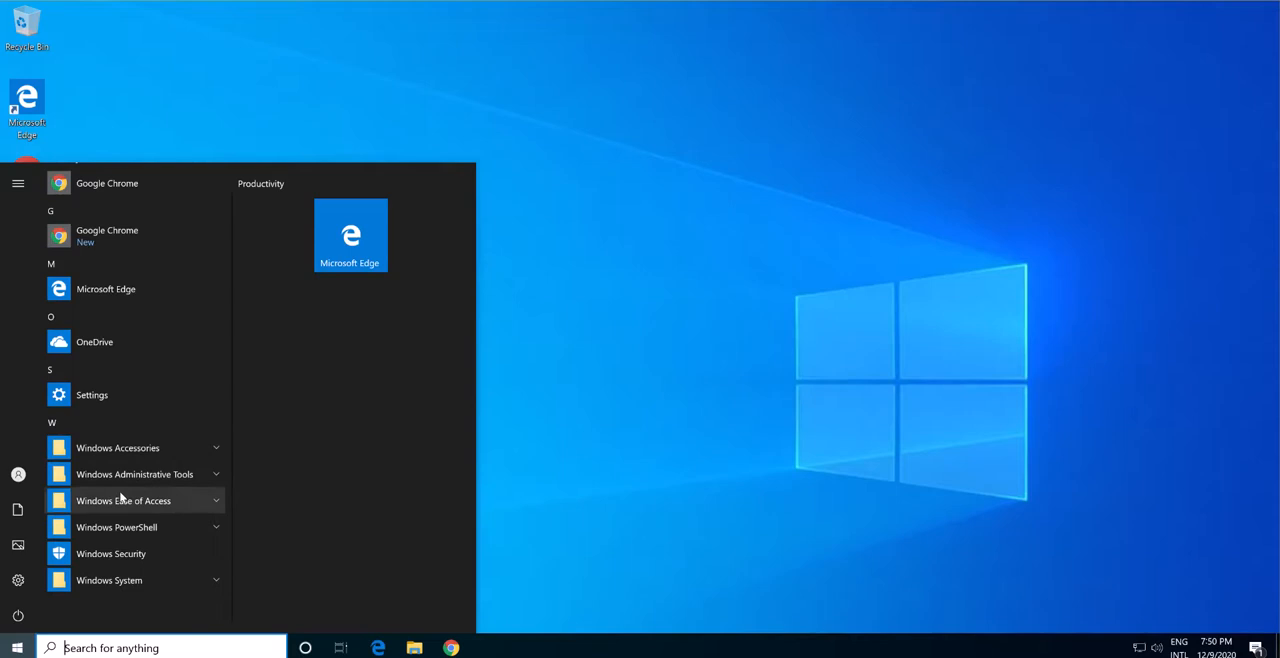
{"action": "left_click", "coordinate": [728, 356]}
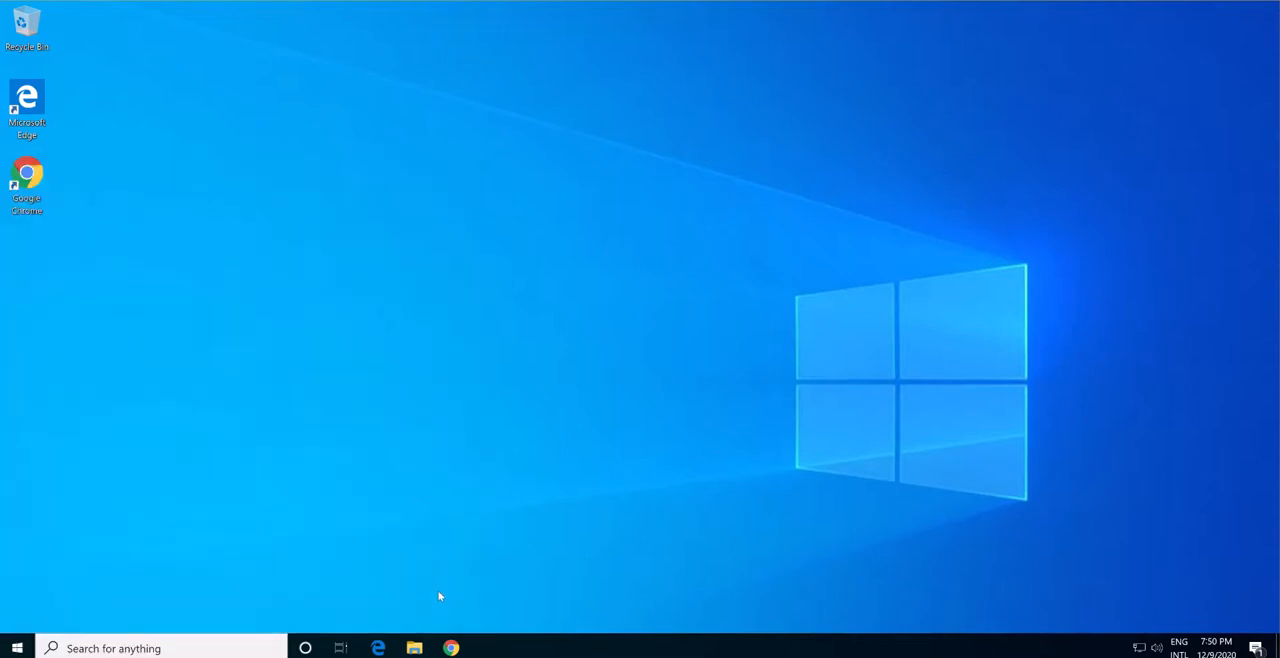
Switch to Chrome and search Google for "dashware download" in a new tab.
{"action": "left_click", "coordinate": [451, 648]}
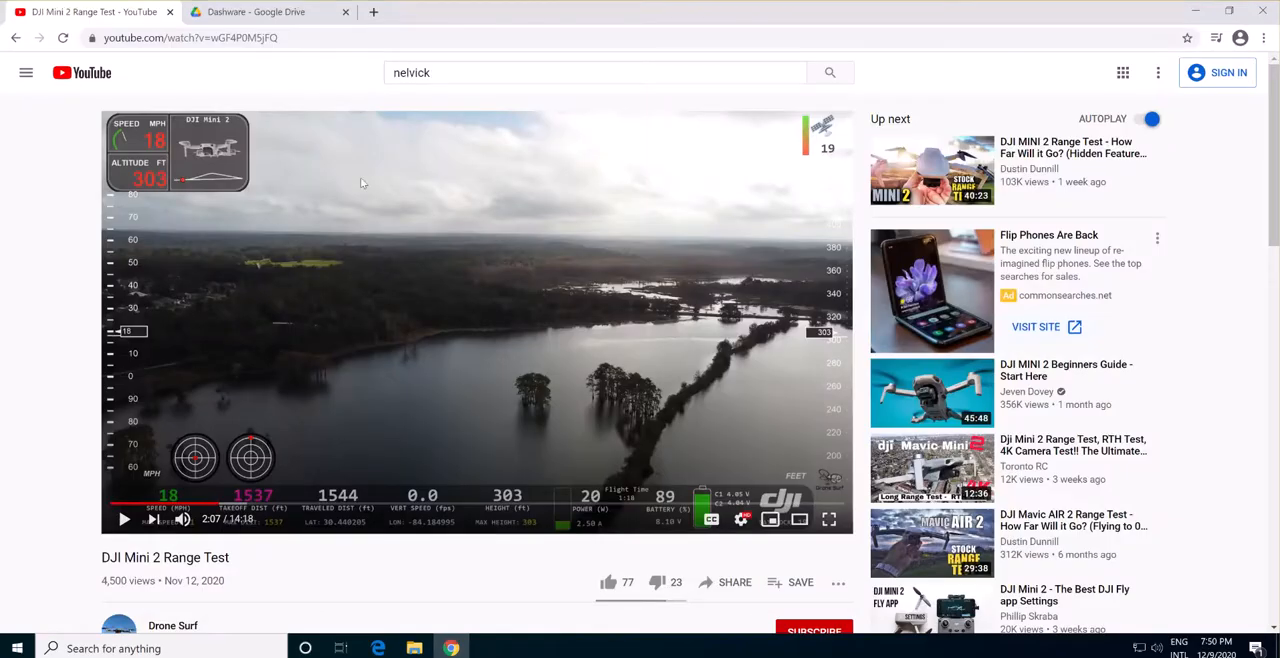
{"action": "left_click", "coordinate": [372, 12]}
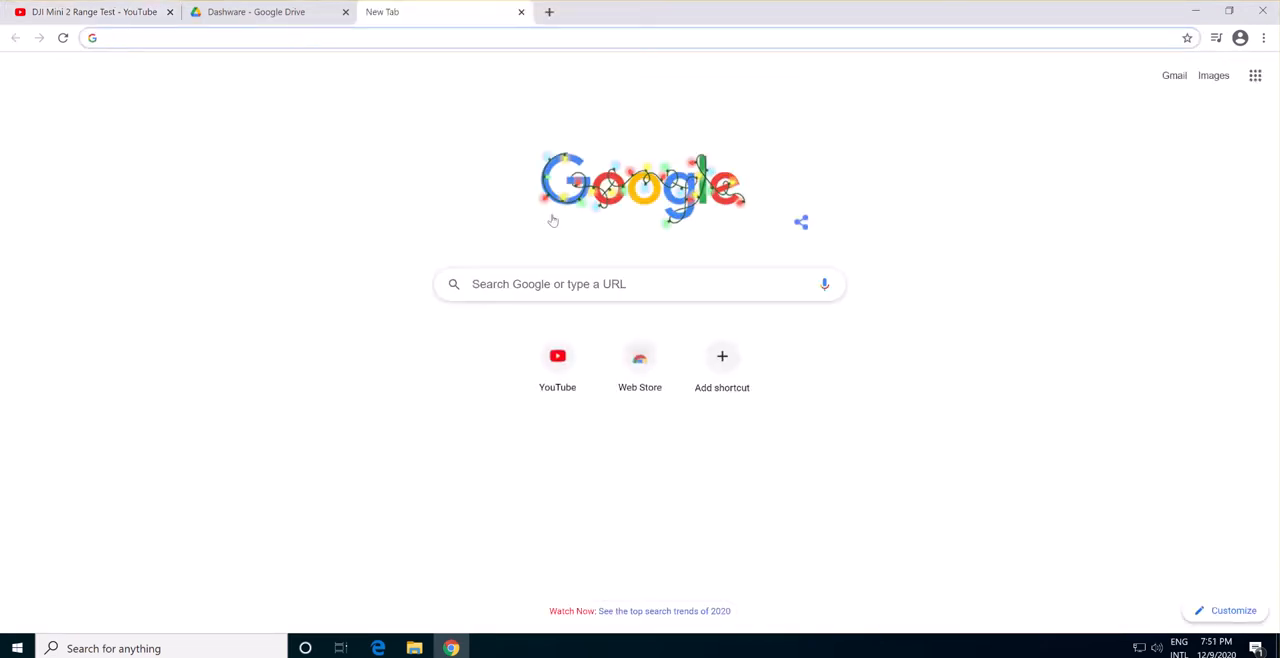
{"action": "left_click", "coordinate": [542, 290]}
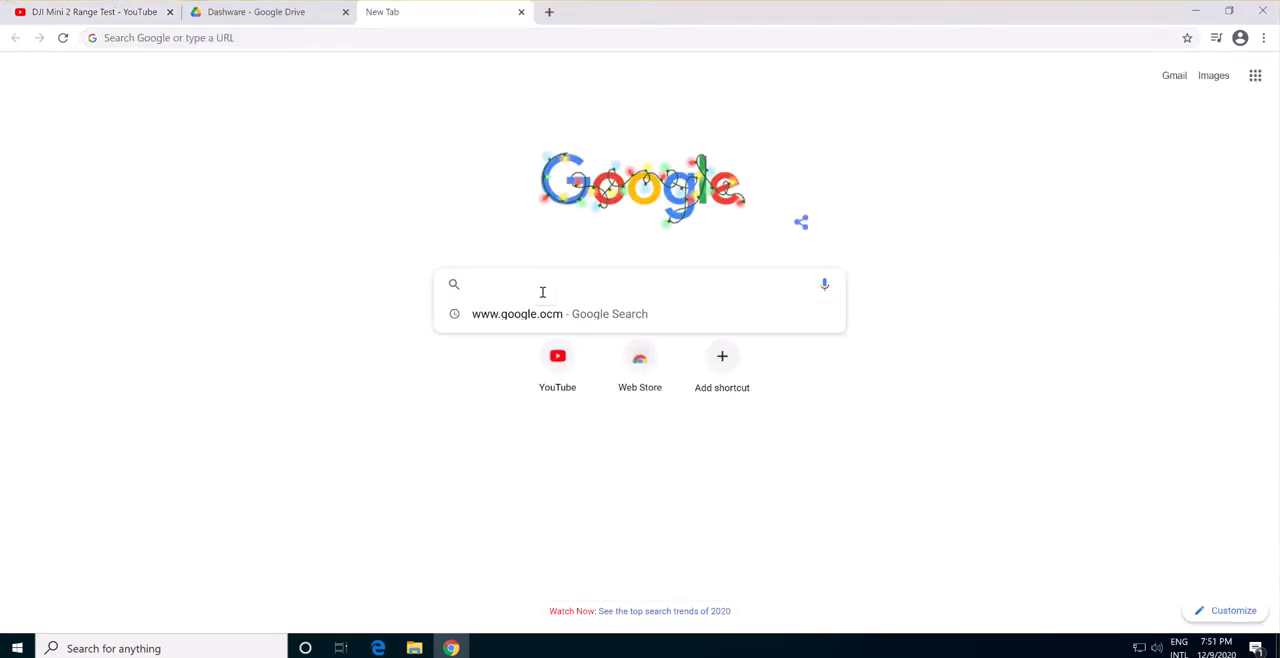
{"action": "type", "text": "da"}
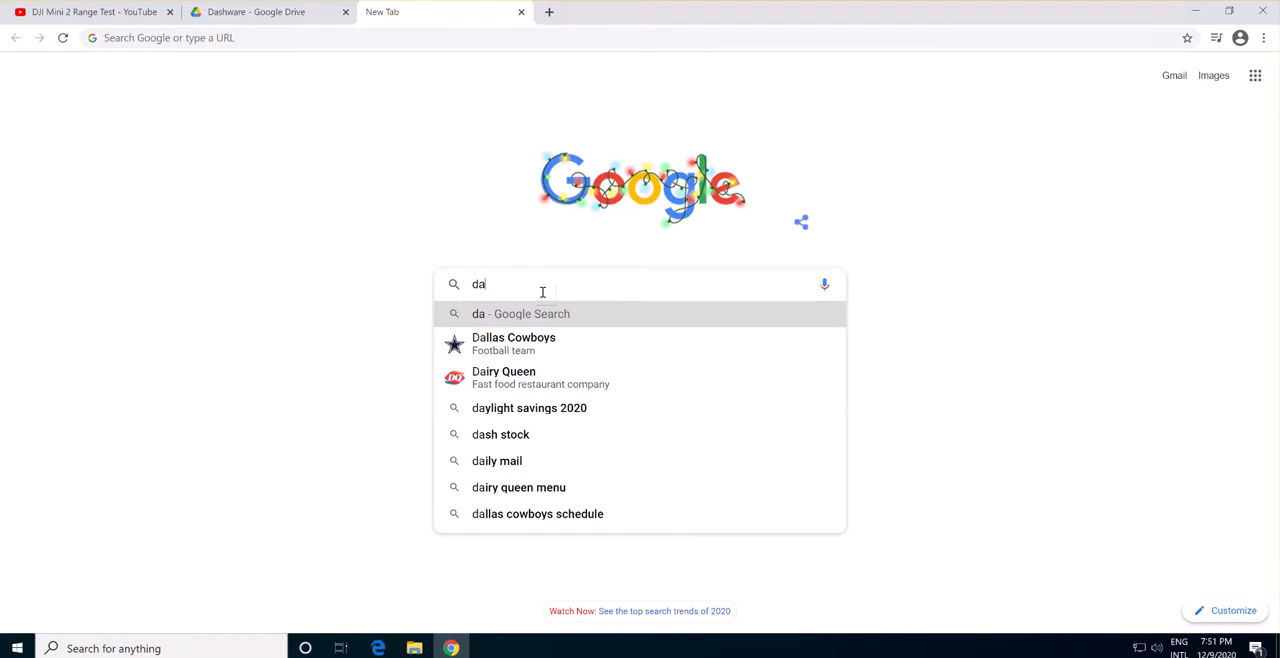
{"action": "type", "text": "shware down"}
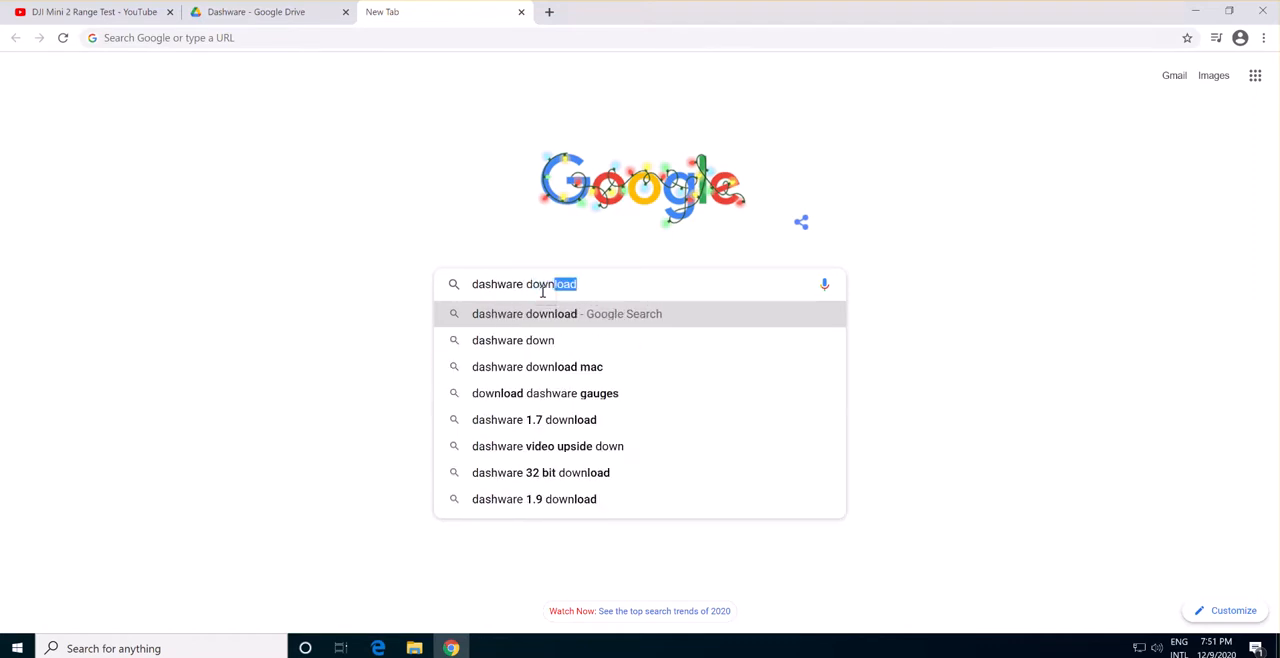
{"action": "key", "text": "Return"}
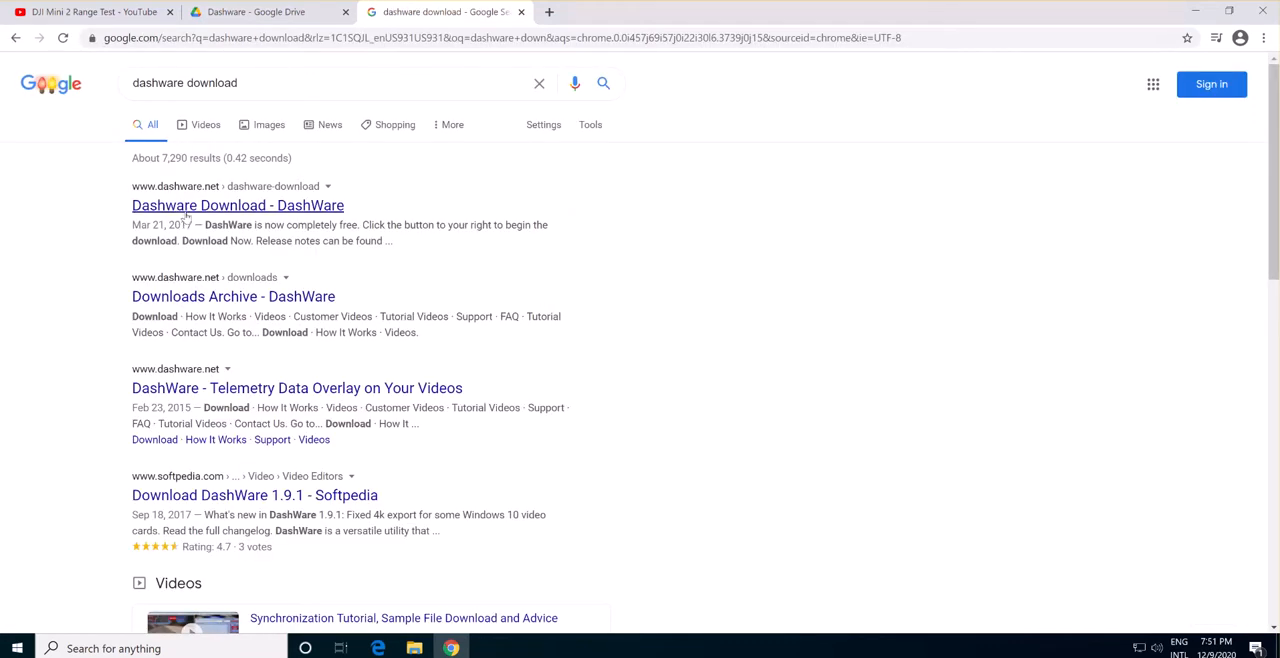
Open DashWare's official download page, accept the EULA, Terms of use and Privacy policy, and download the installer.
{"action": "left_click", "coordinate": [187, 206]}
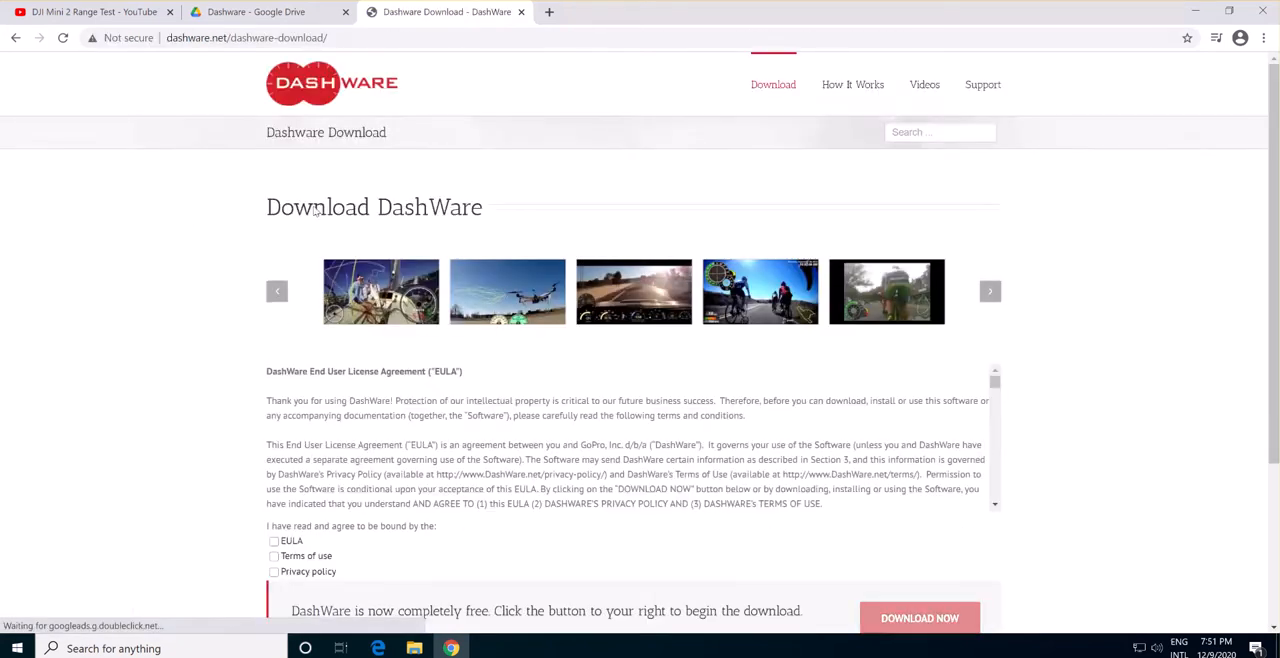
{"action": "left_click", "coordinate": [273, 541]}
{"action": "left_click", "coordinate": [274, 556]}
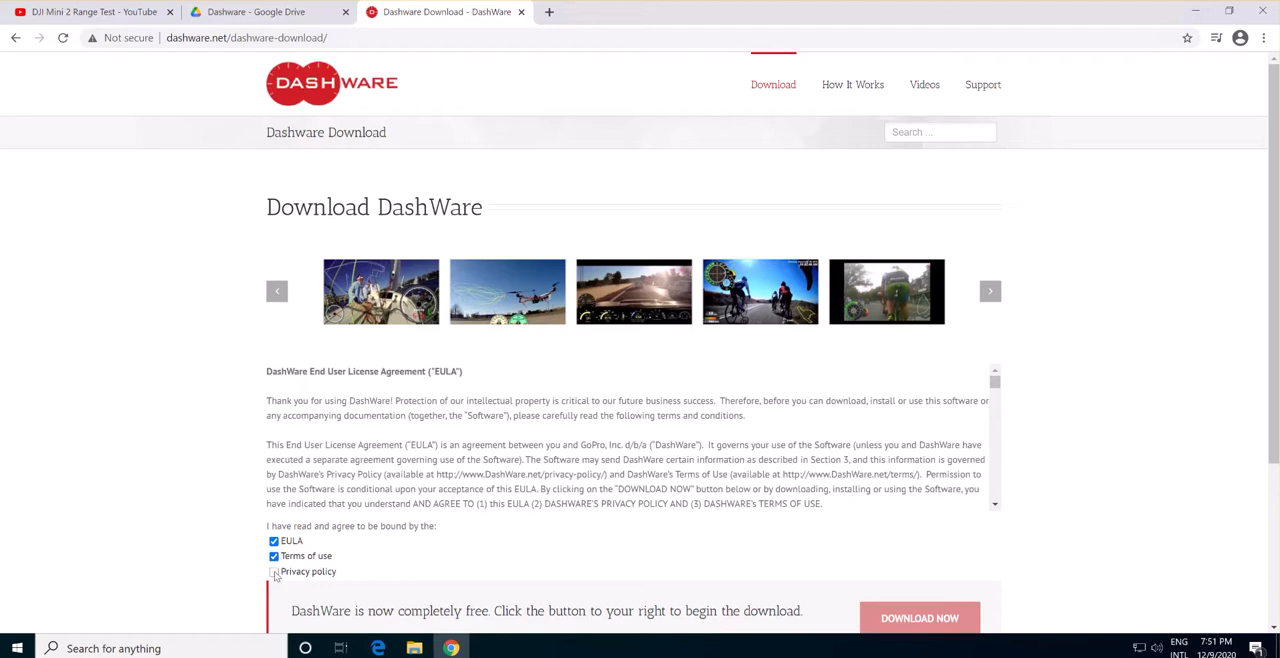
{"action": "left_click", "coordinate": [274, 572]}
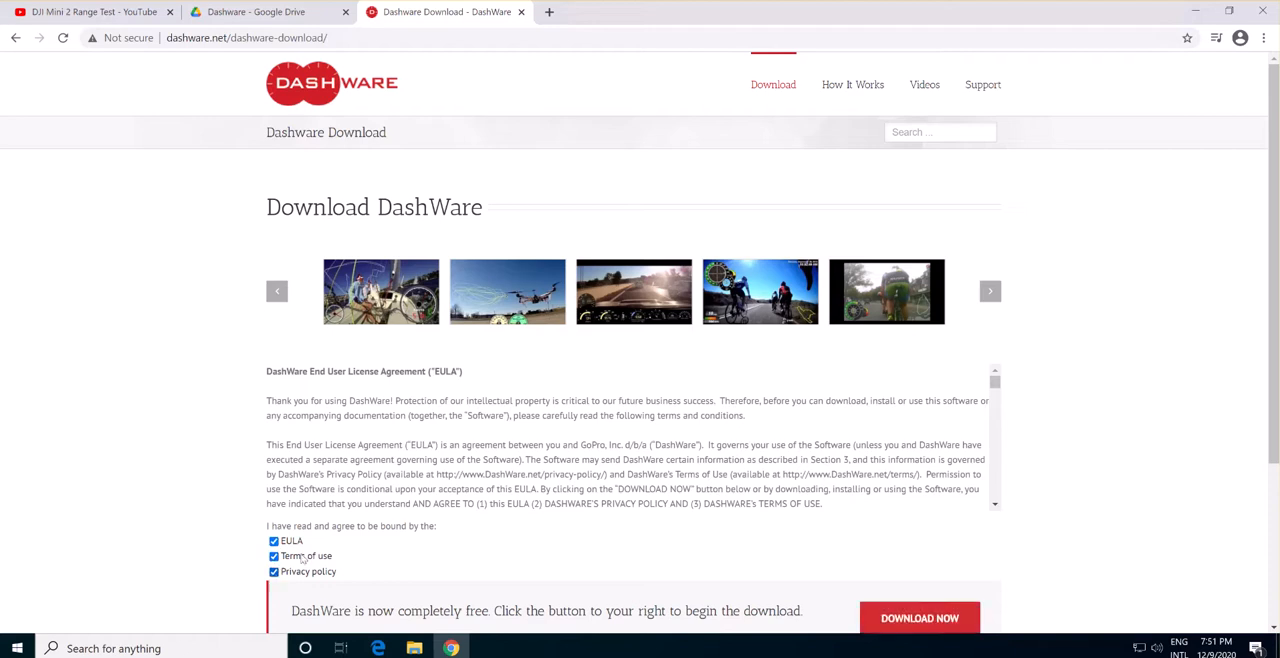
{"action": "left_click", "coordinate": [882, 620]}
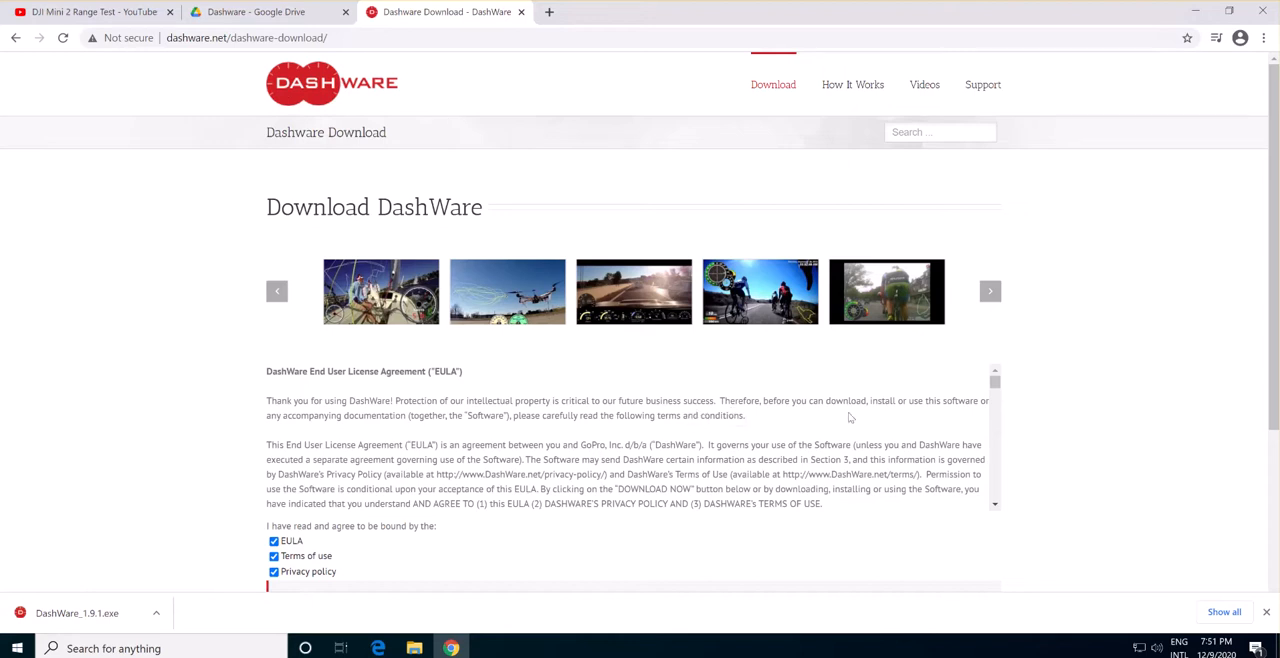
{"action": "scroll", "coordinate": [1137, 431], "scroll_direction": "down", "scroll_amount": 3}
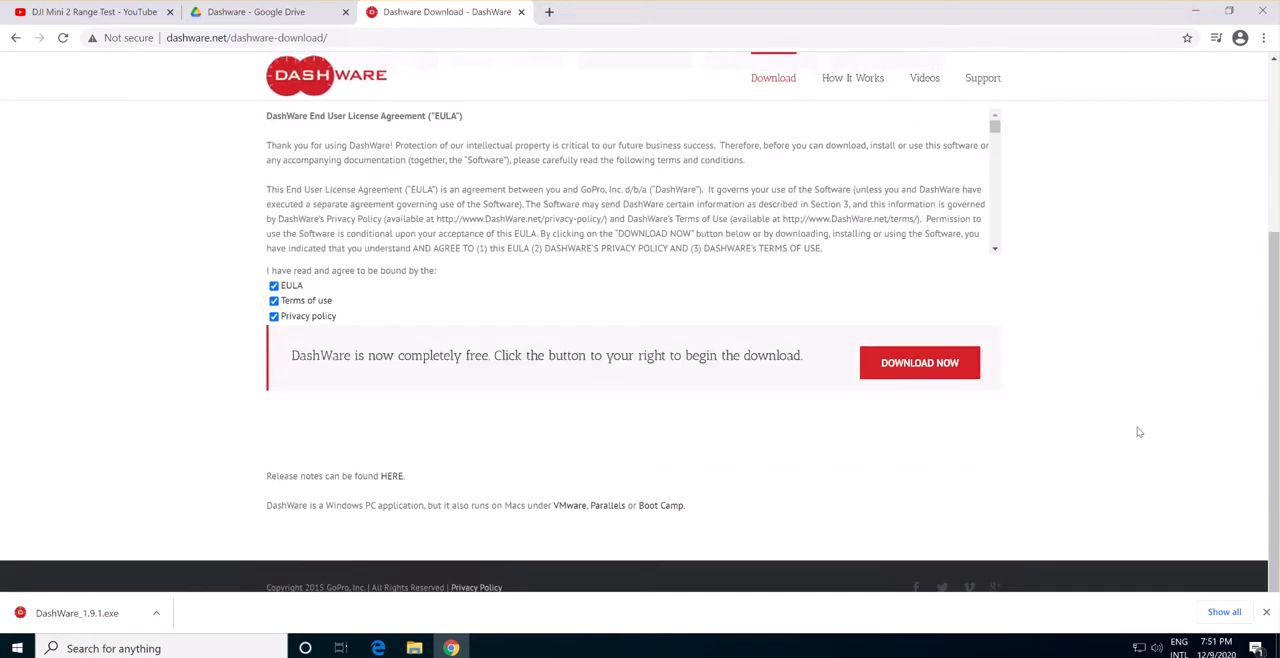
{"action": "scroll", "coordinate": [1138, 428], "scroll_direction": "up", "scroll_amount": 3}
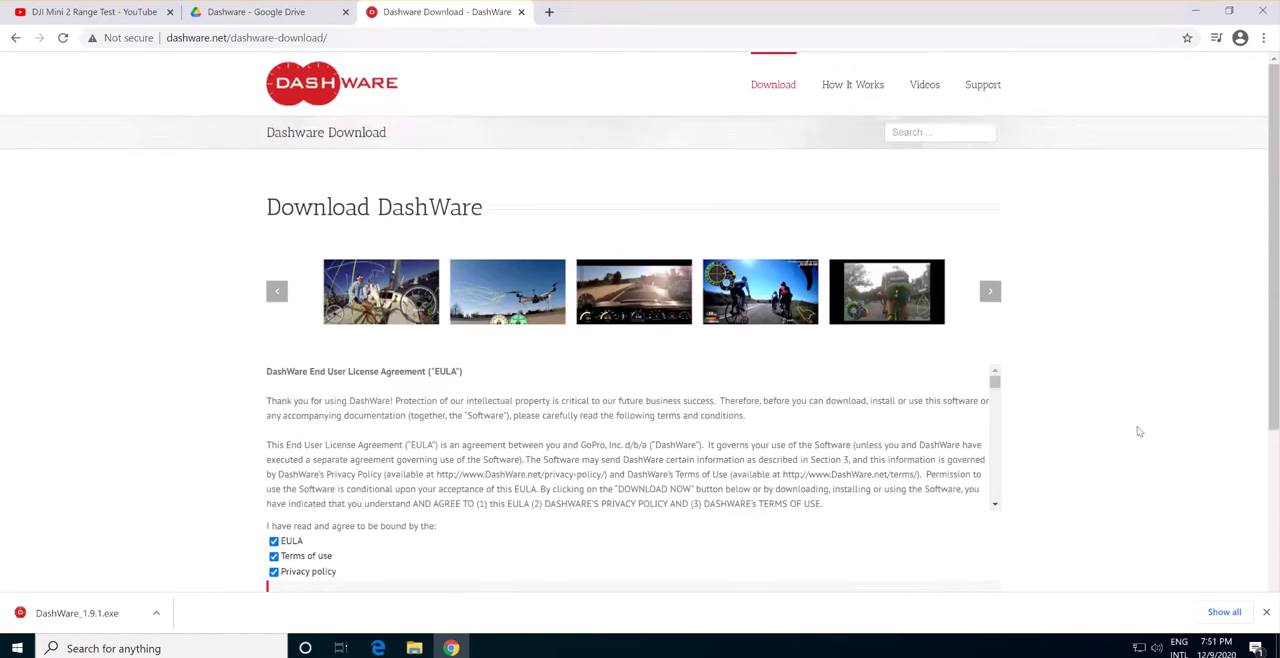
{"action": "scroll", "coordinate": [1143, 425], "scroll_direction": "down", "scroll_amount": 2}
{"action": "scroll", "coordinate": [1145, 429], "scroll_direction": "down", "scroll_amount": 1}
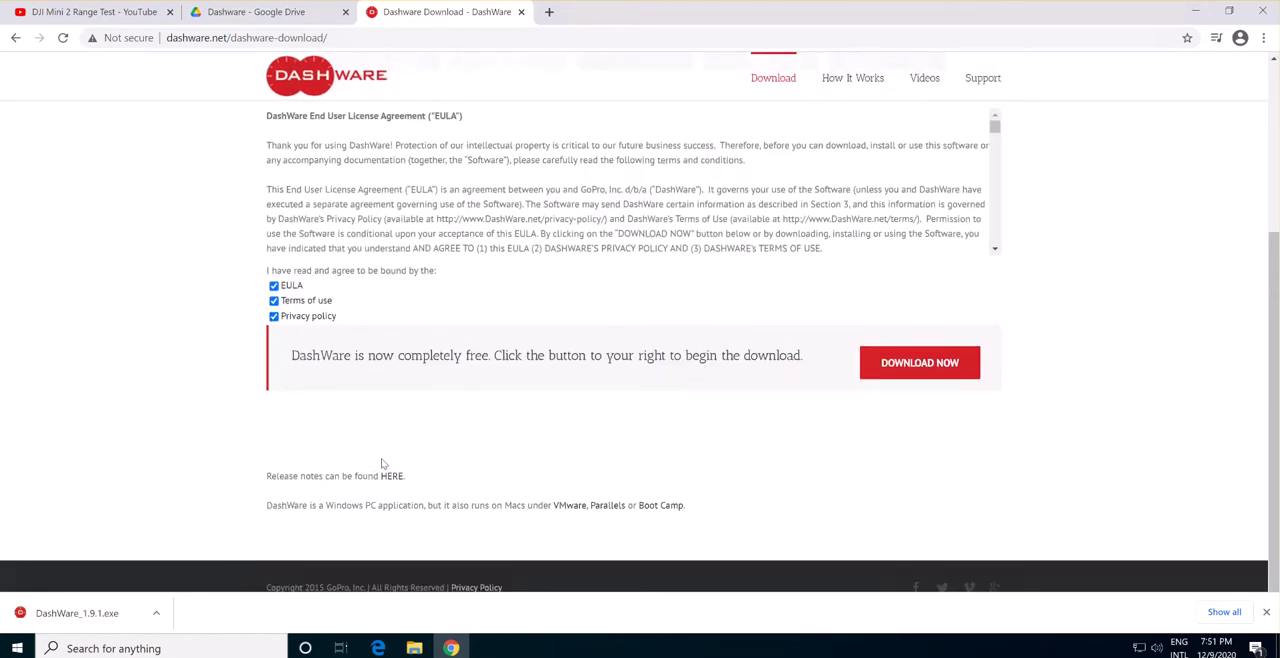
{"action": "scroll", "coordinate": [655, 445], "scroll_direction": "up", "scroll_amount": 3}
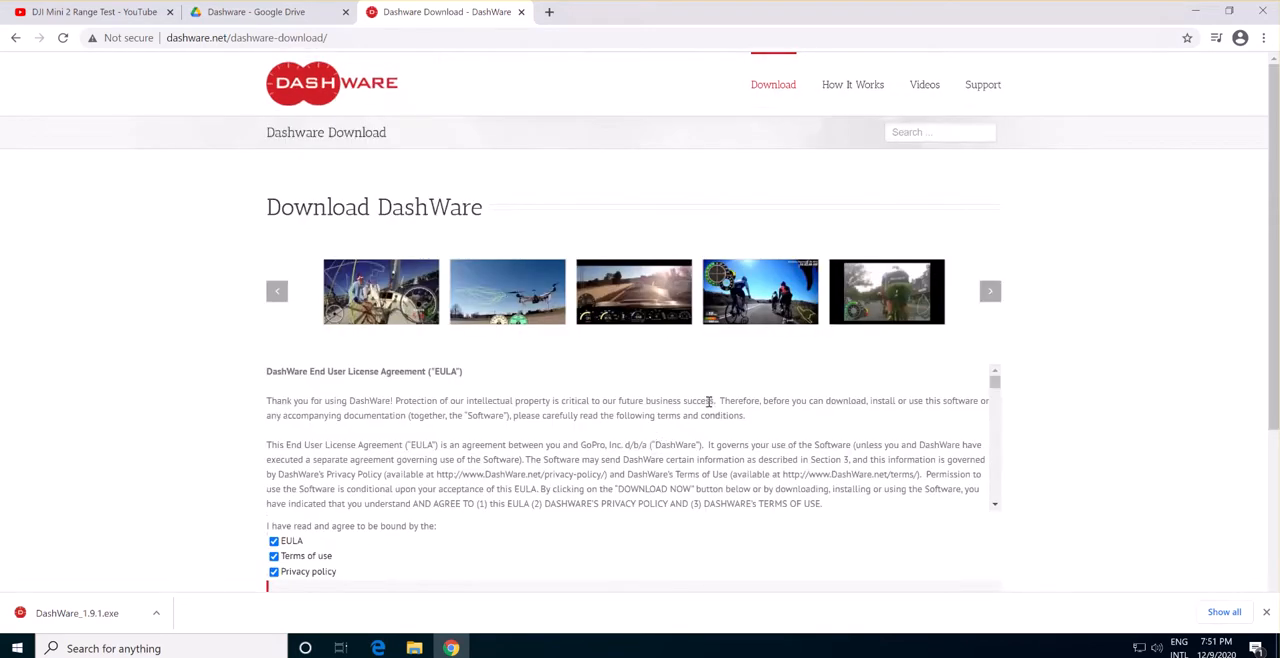
{"action": "scroll", "coordinate": [1115, 412], "scroll_direction": "down", "scroll_amount": 3}
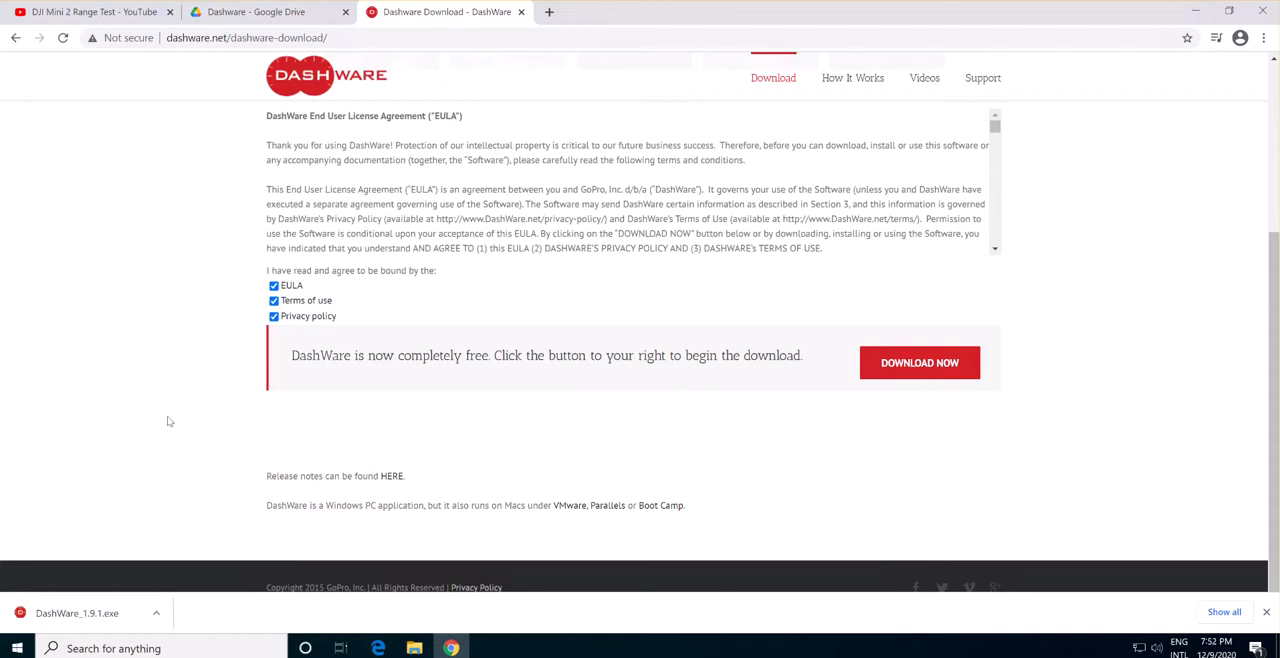
{"action": "left_click", "coordinate": [85, 619]}
View the shared Dashware folder on Google Drive with its folder address and files, and close the browser.
{"action": "left_click", "coordinate": [549, 11]}
{"action": "left_click", "coordinate": [262, 13]}
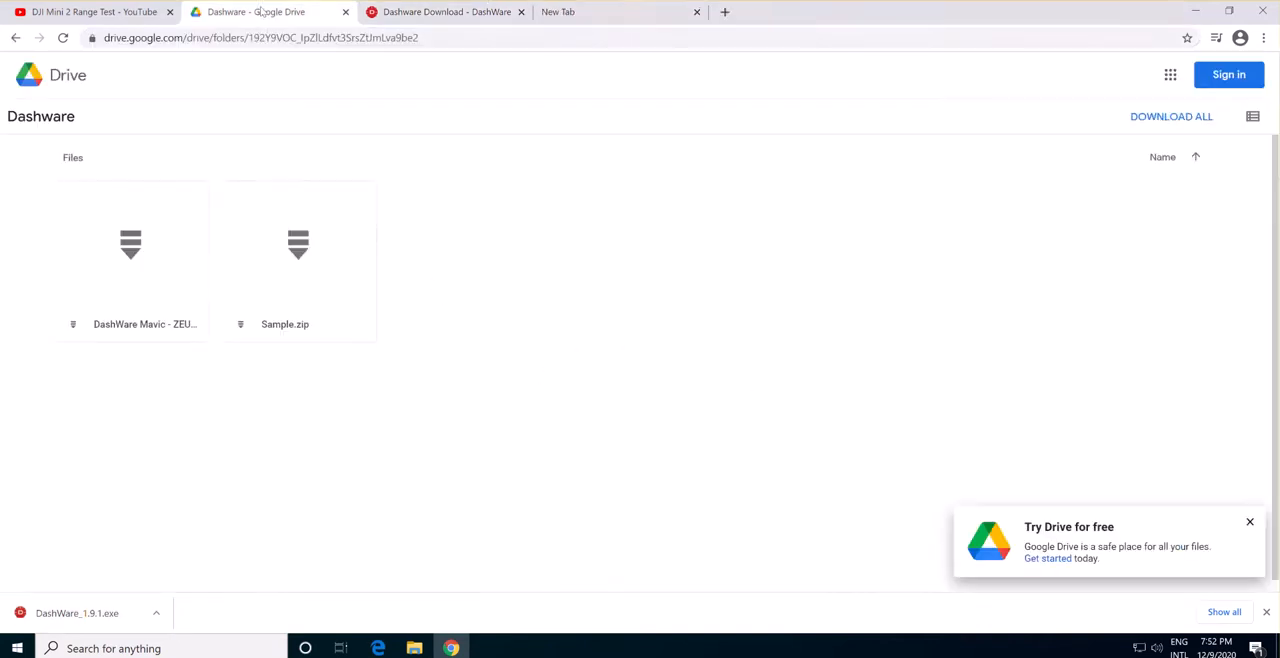
{"action": "left_click", "coordinate": [228, 38]}
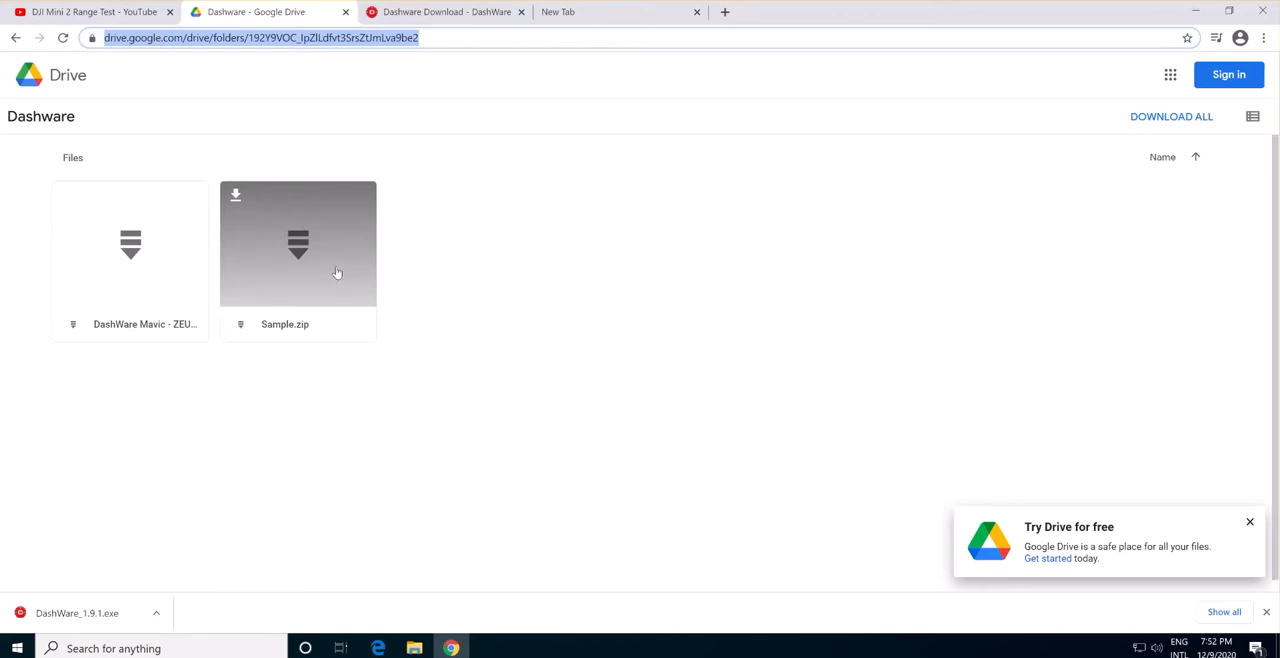
{"action": "left_click", "coordinate": [689, 257]}
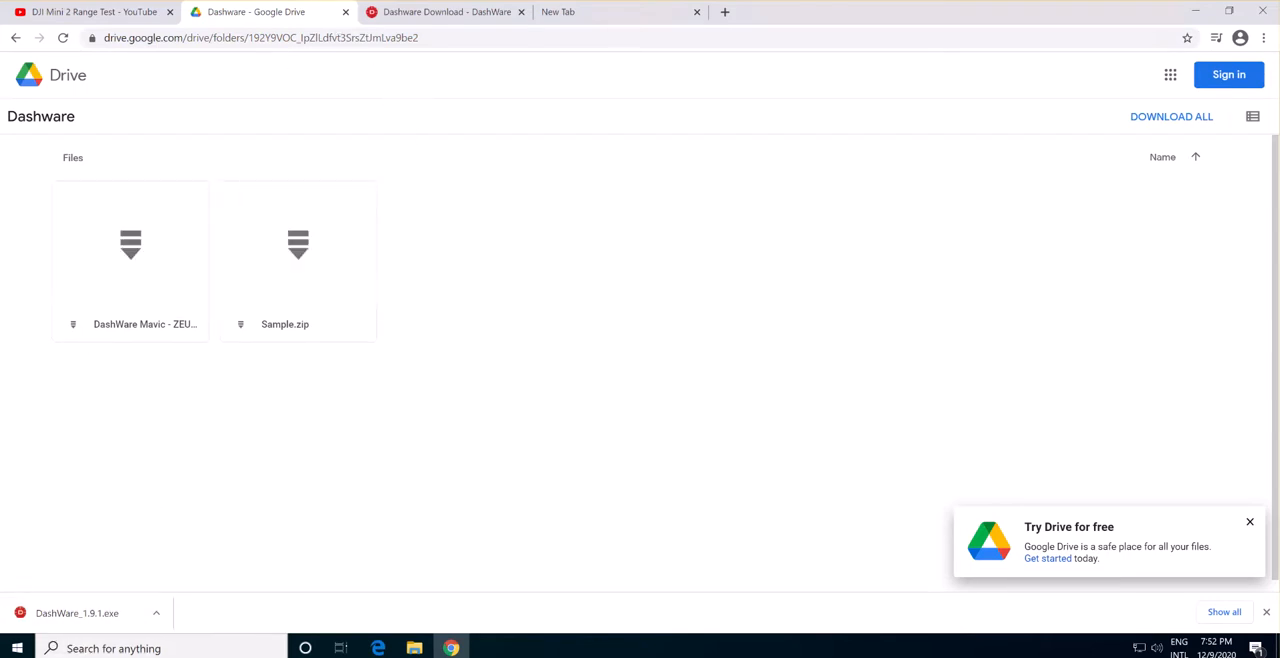
{"action": "left_click", "coordinate": [1263, 11]}
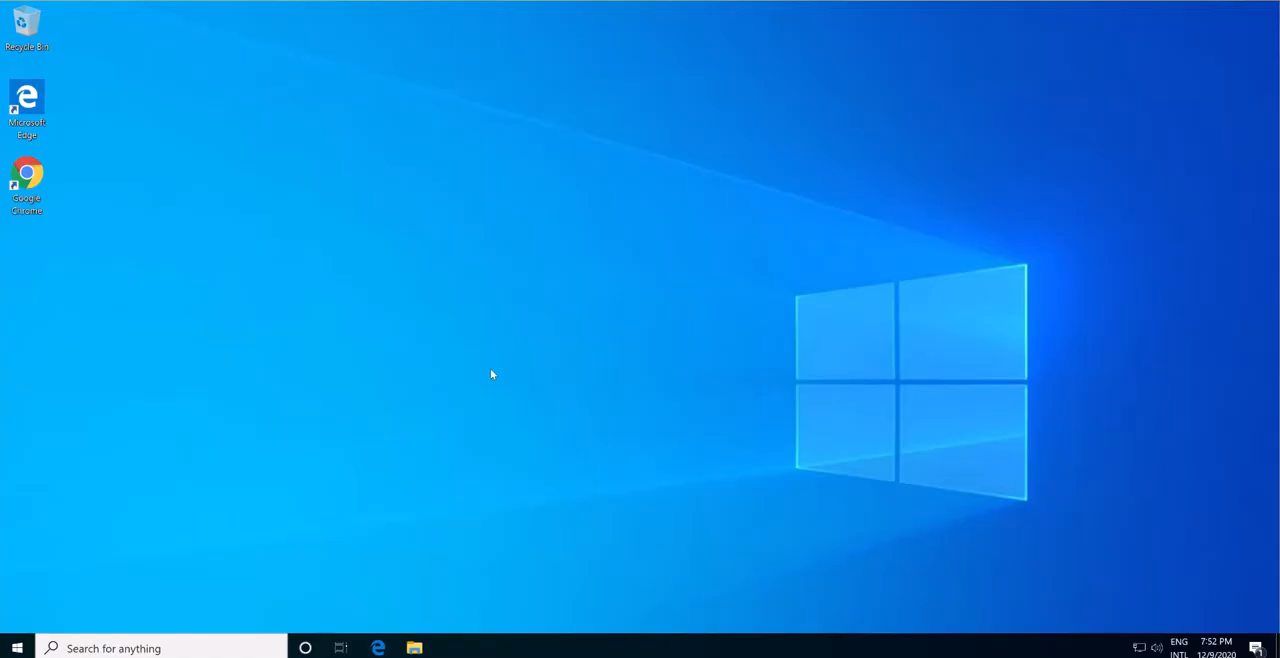
Open the Downloads folder in File Explorer and extract the Sample zip archive into a Sample folder there.
{"action": "left_click", "coordinate": [415, 648]}
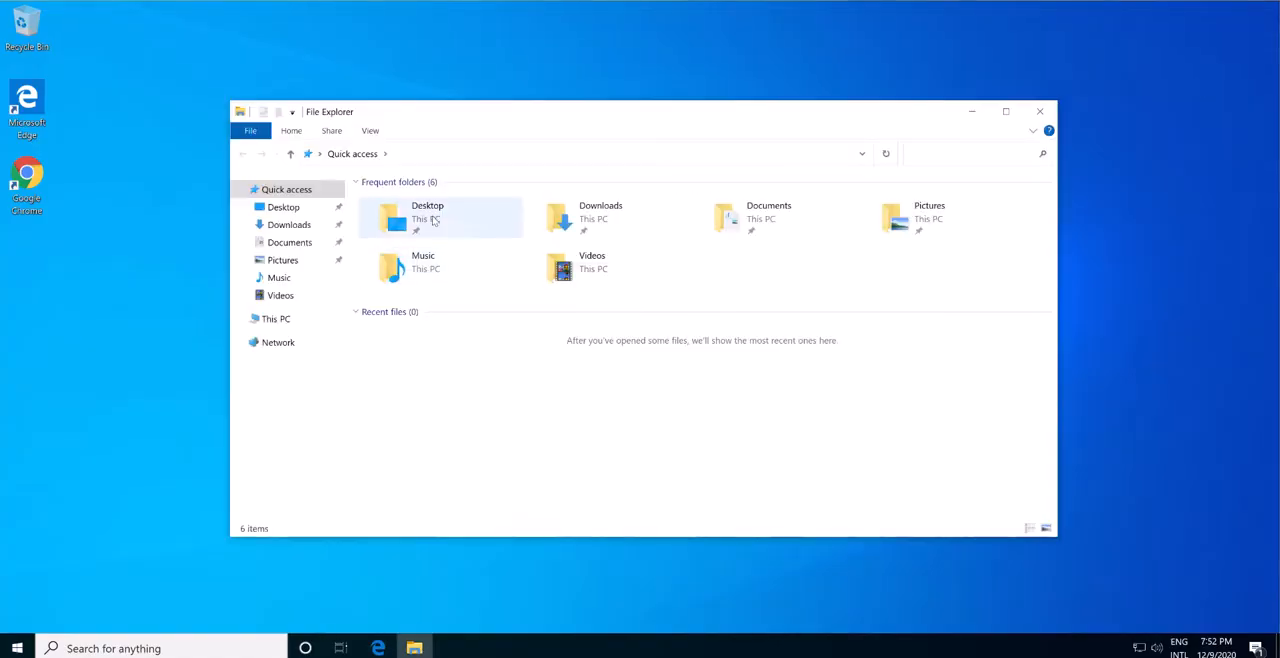
{"action": "left_click", "coordinate": [288, 224]}
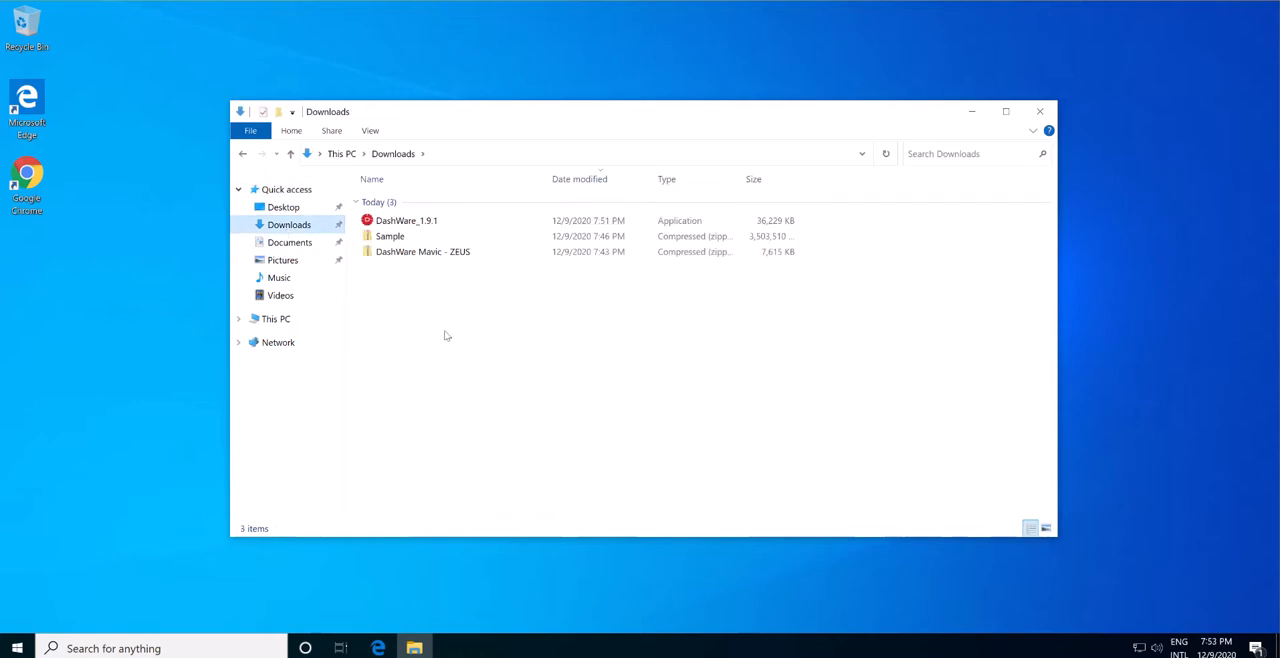
{"action": "left_click", "coordinate": [410, 236]}
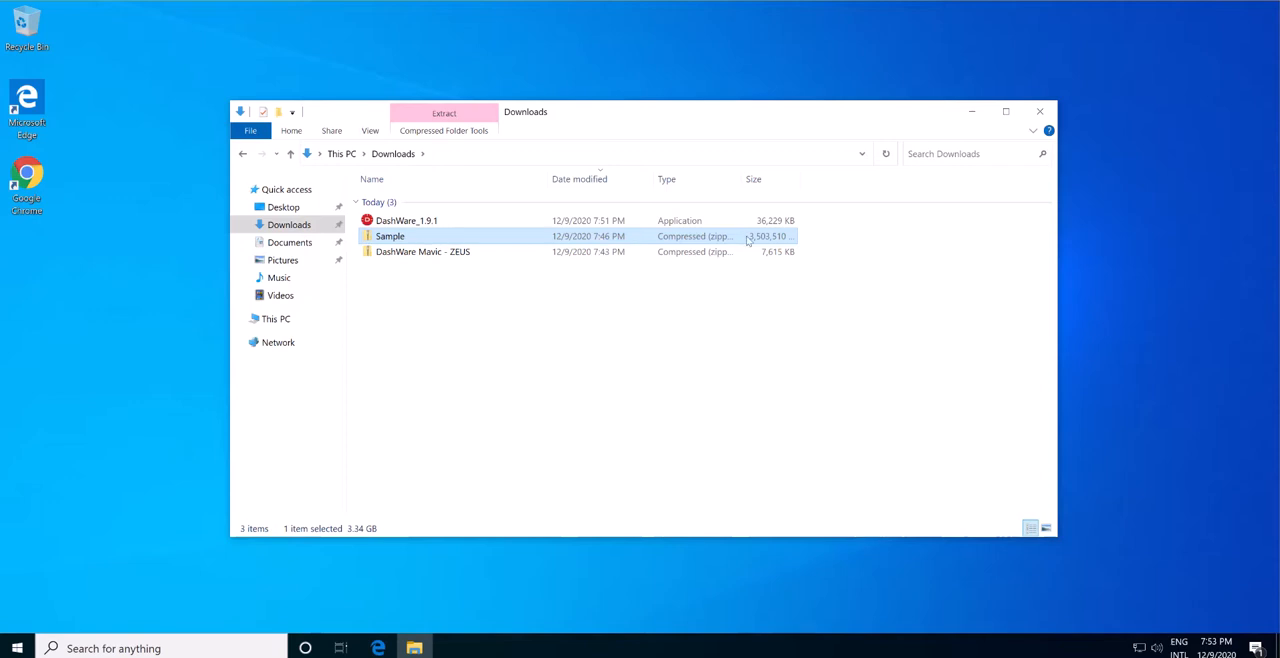
{"action": "right_click", "coordinate": [371, 238]}
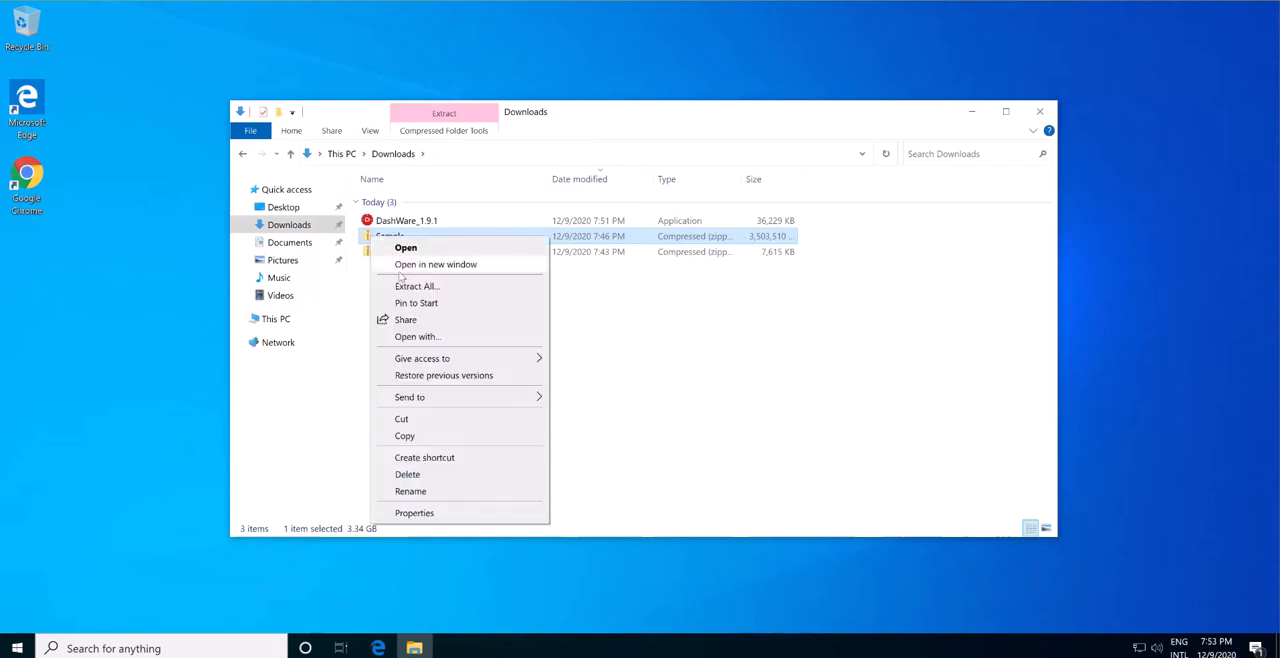
{"action": "left_click", "coordinate": [406, 286]}
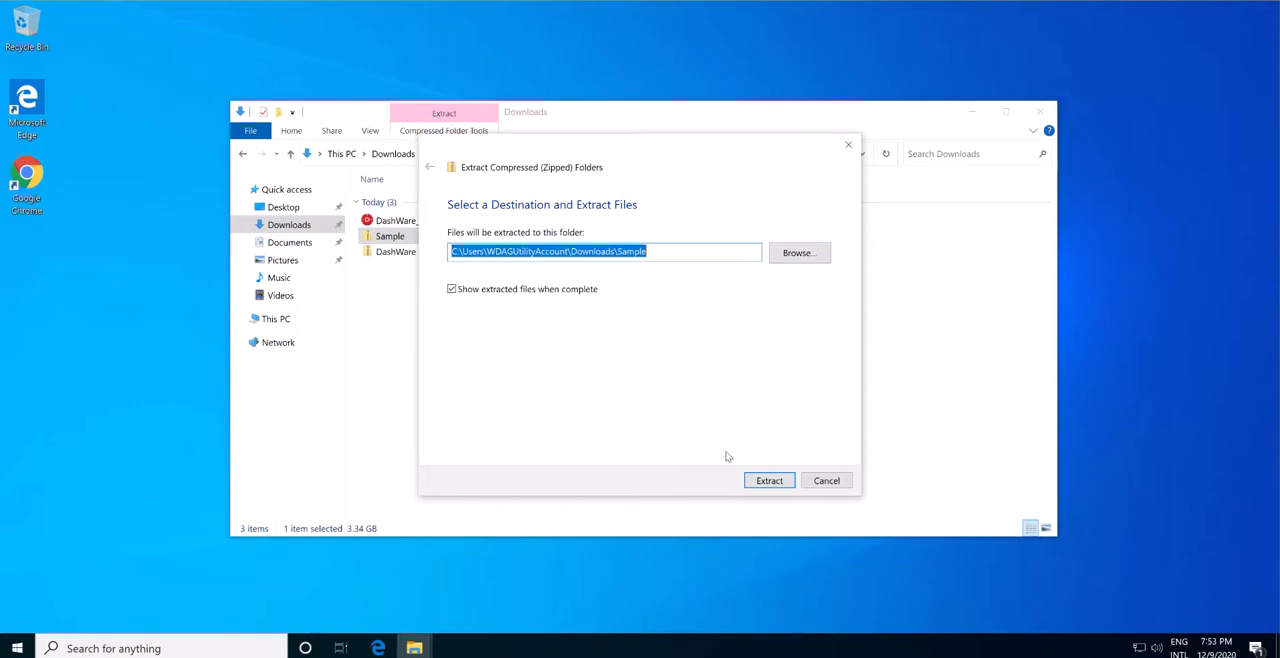
{"action": "left_click", "coordinate": [765, 481]}
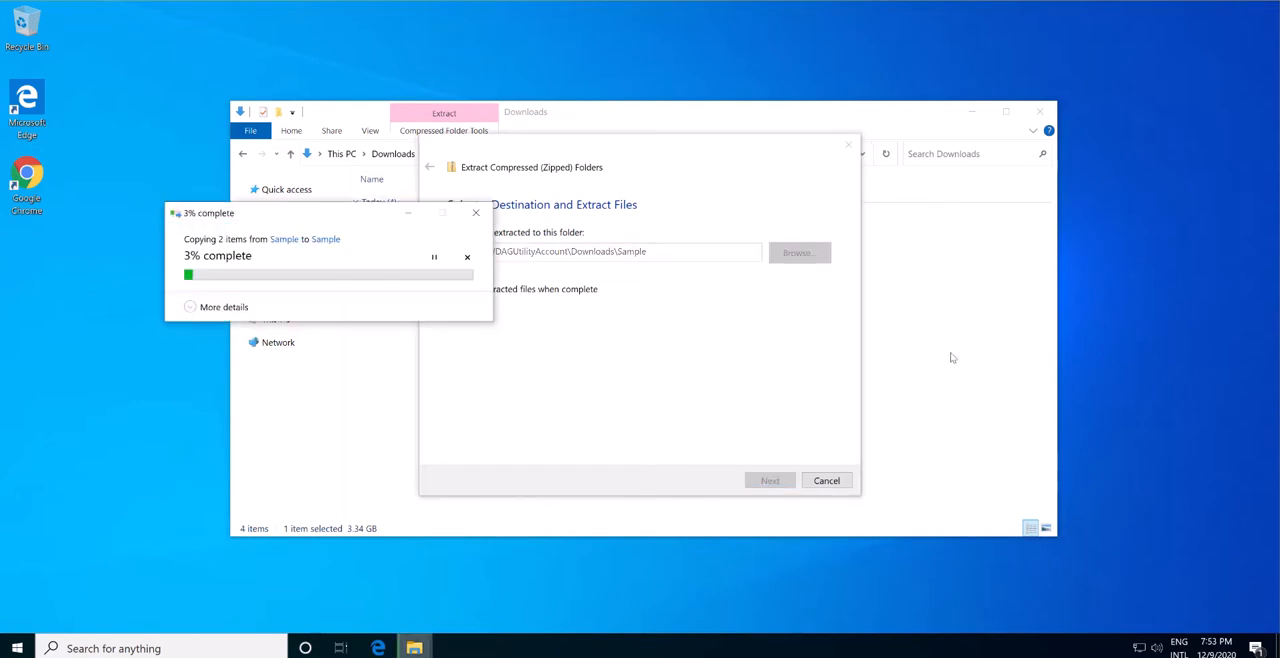
Extract the DashWare Mavic - ZEUS zip archive into its own folder in Downloads and close the extracted folder's window.
{"action": "left_click", "coordinate": [401, 252]}
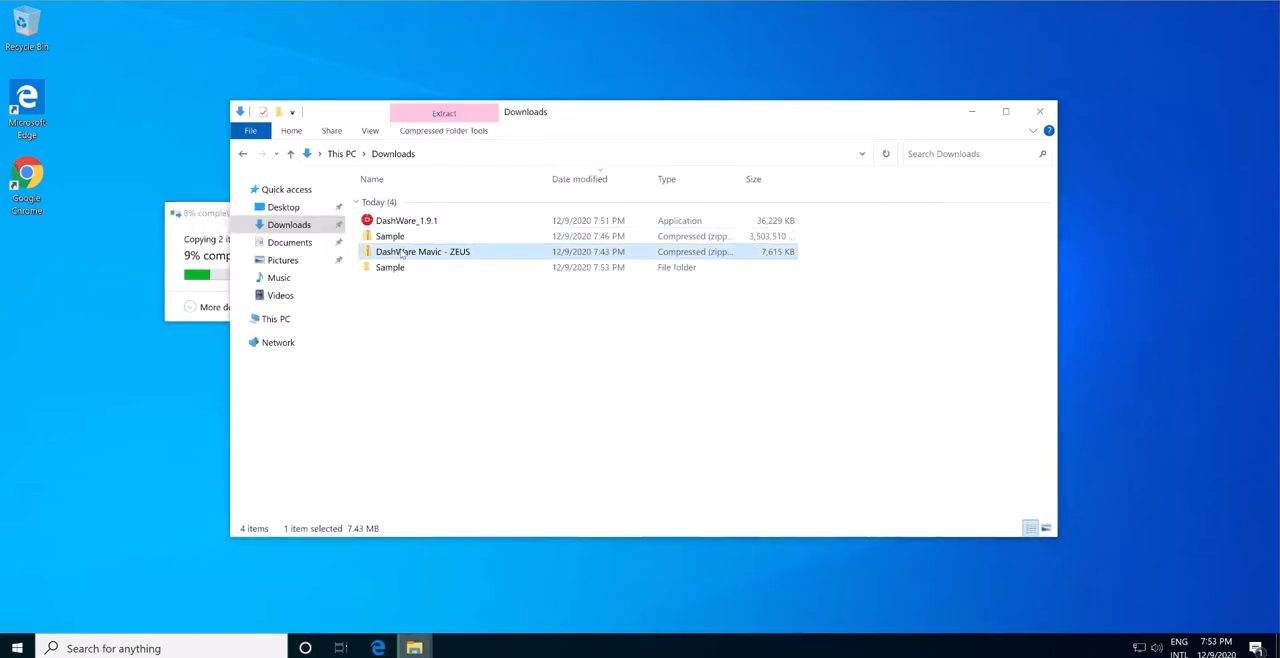
{"action": "right_click", "coordinate": [401, 252]}
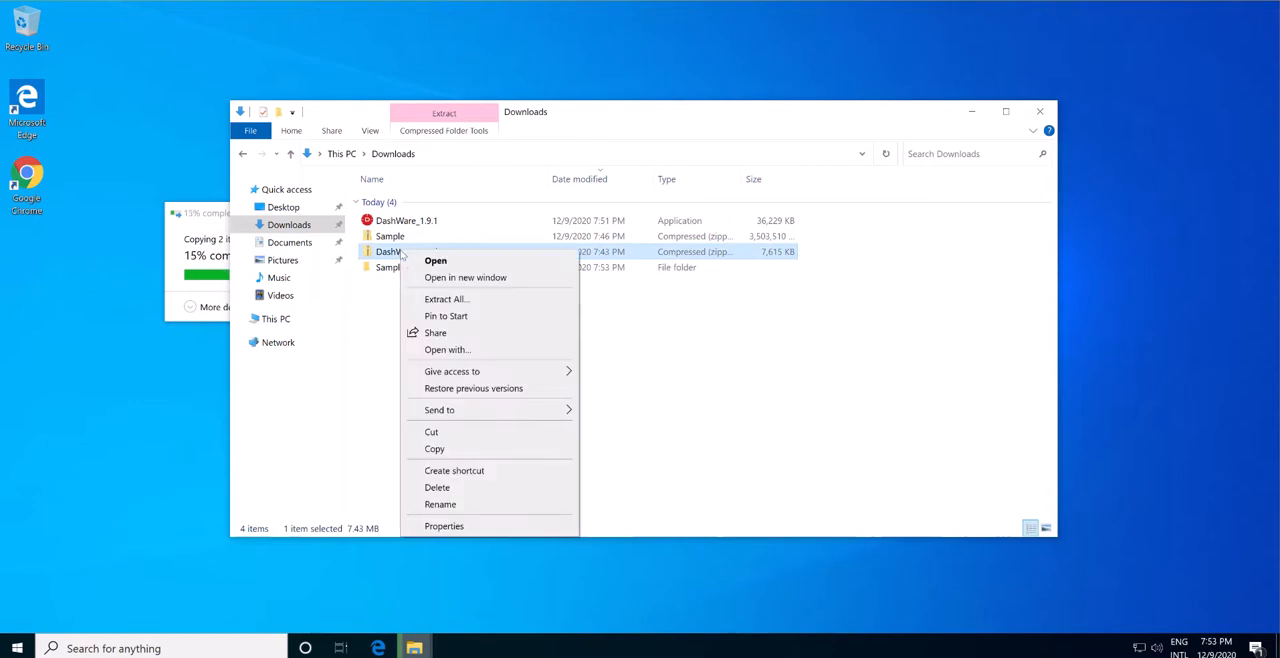
{"action": "left_click", "coordinate": [428, 298]}
{"action": "left_click", "coordinate": [769, 480]}
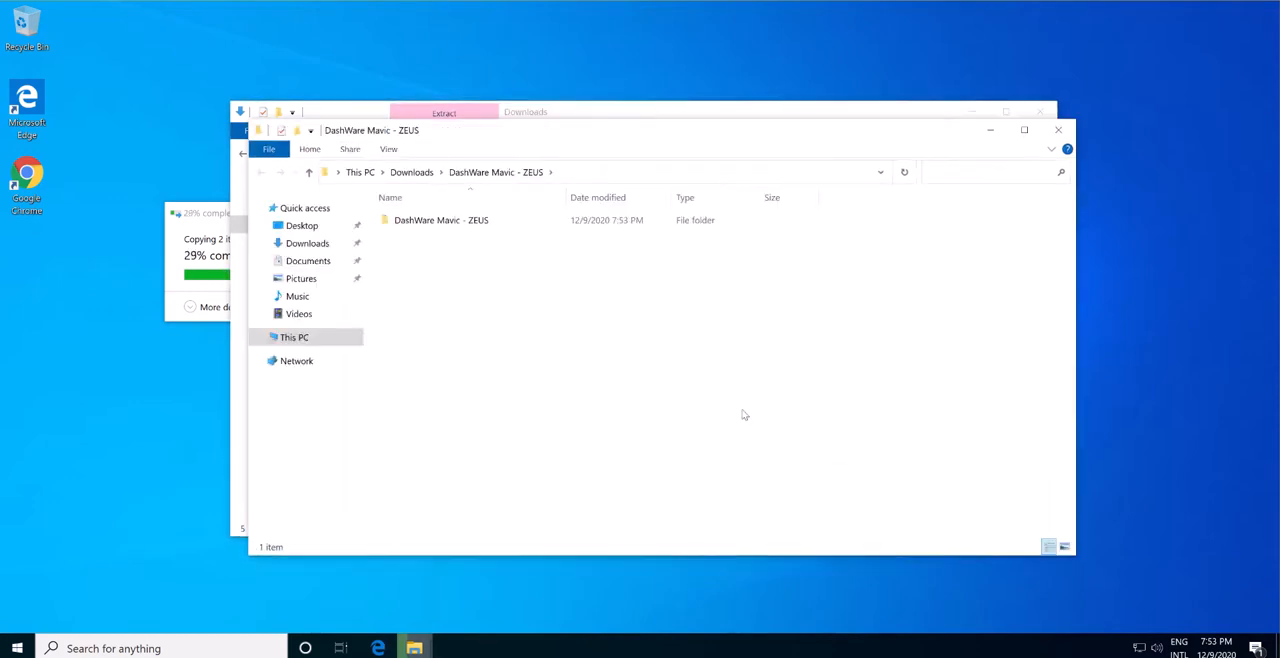
{"action": "left_click", "coordinate": [1060, 131]}
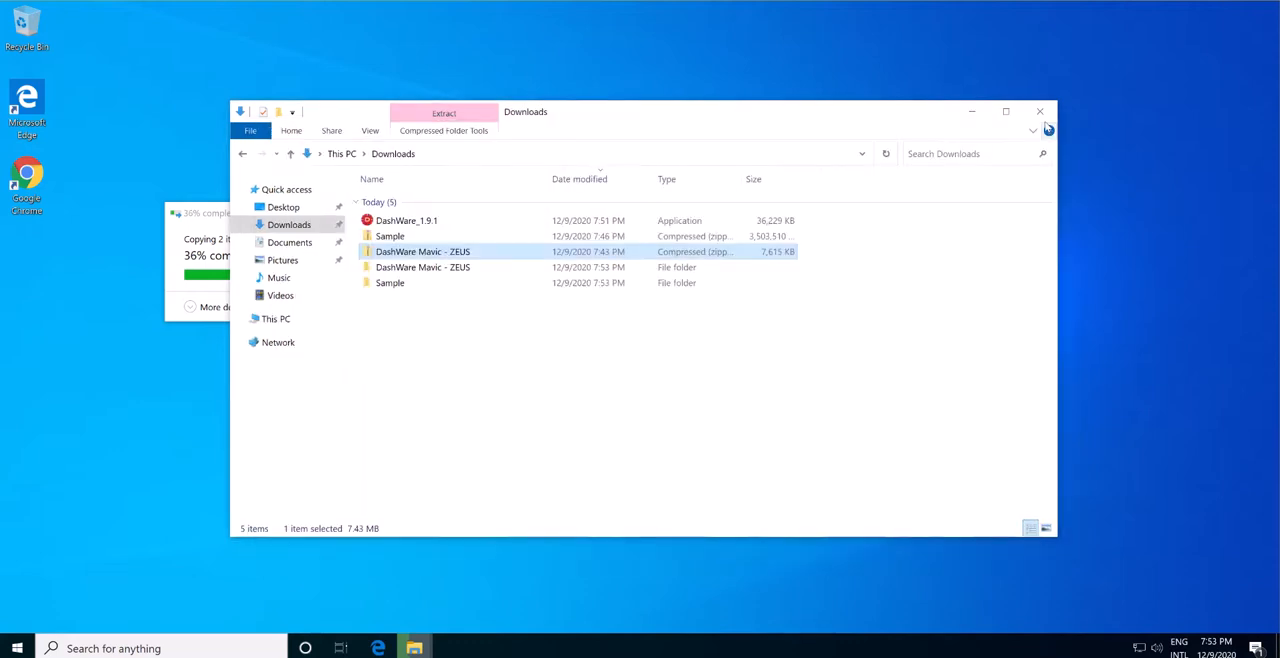
{"action": "left_click", "coordinate": [607, 351]}
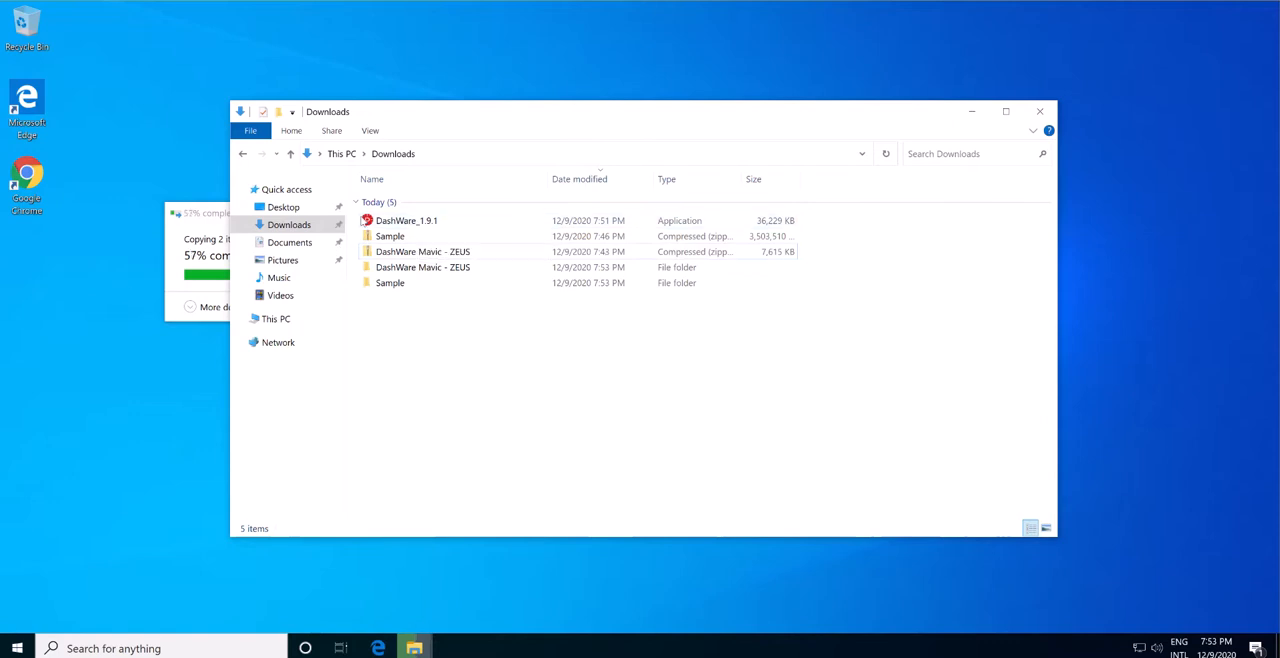
Install DashWare from the DashWare_1.9.1 installer, accepting the license and keeping the default install location, Start Menu folder and desktop shortcut.
{"action": "double_click", "coordinate": [383, 221]}
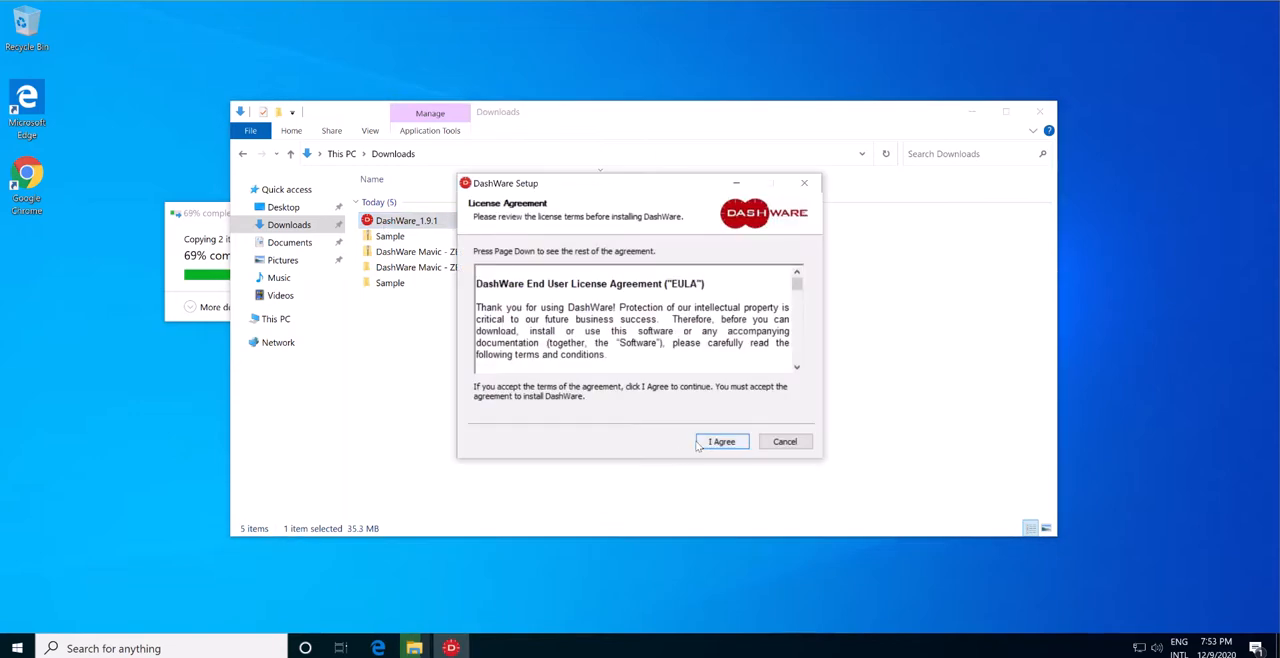
{"action": "left_click", "coordinate": [720, 441]}
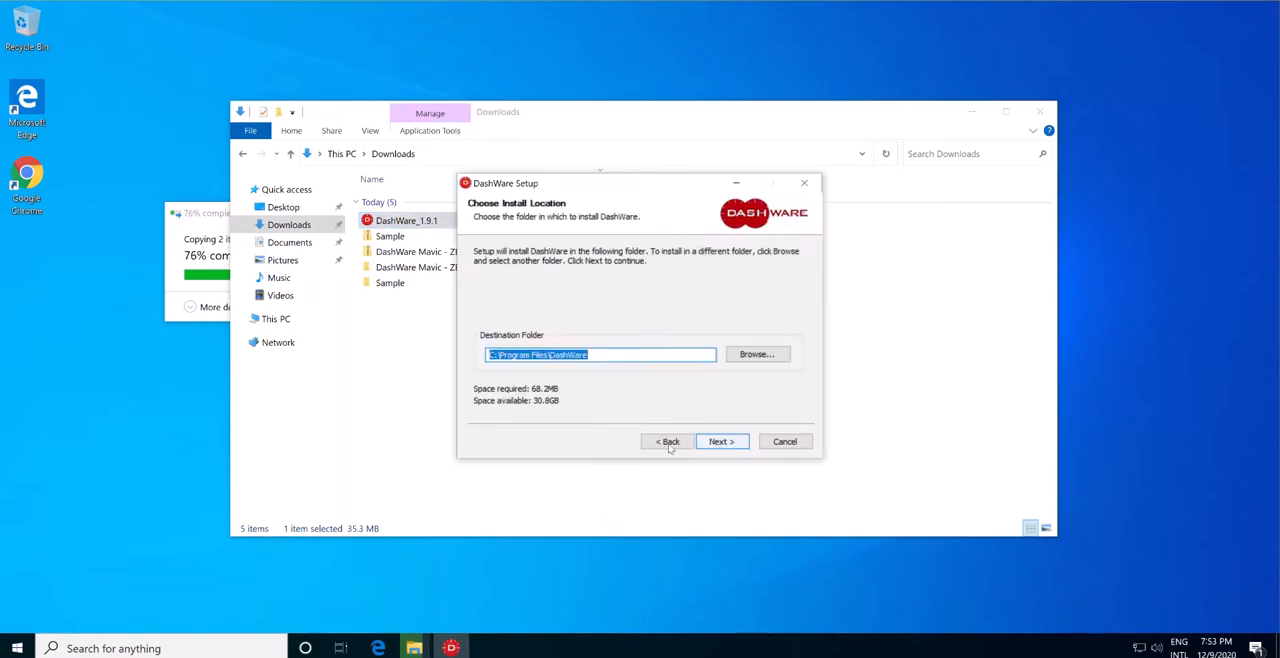
{"action": "left_click", "coordinate": [728, 443]}
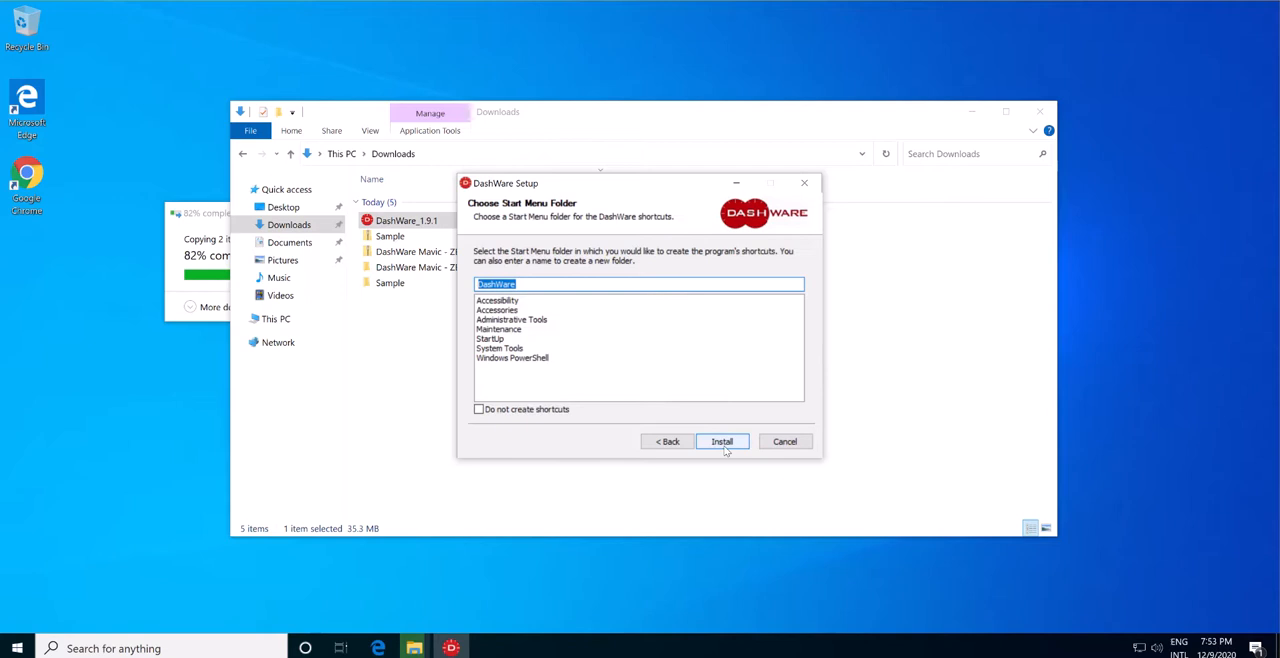
{"action": "left_click", "coordinate": [725, 446]}
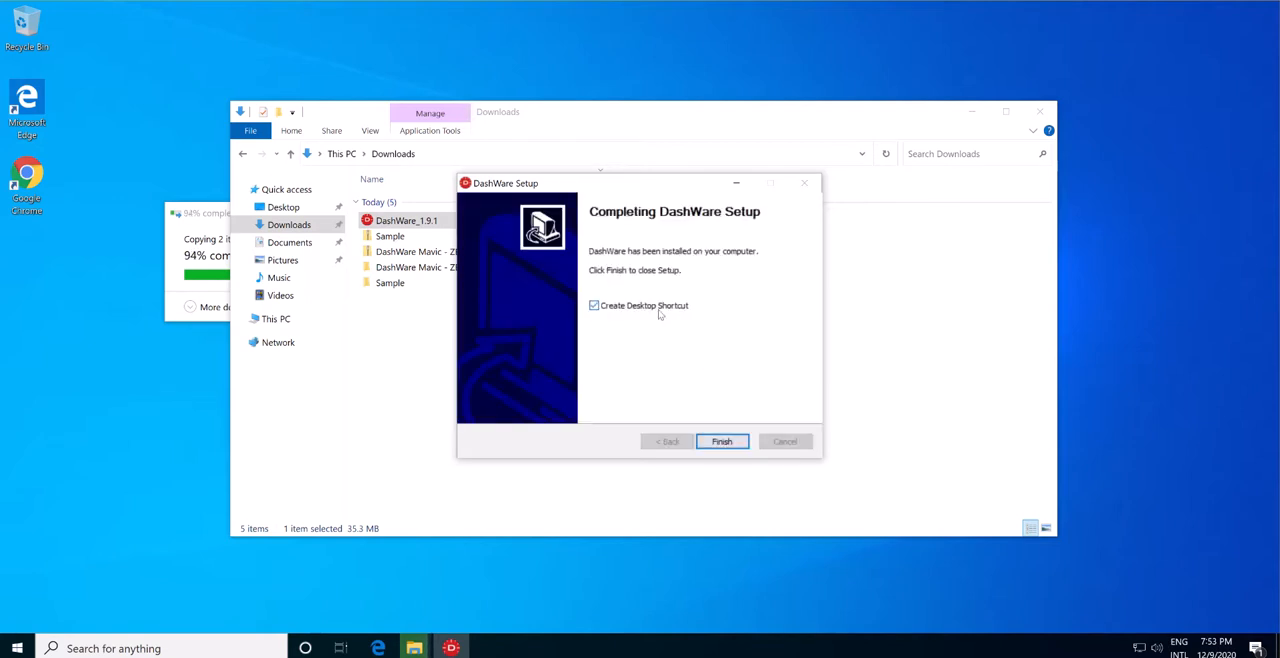
{"action": "left_click", "coordinate": [727, 442]}
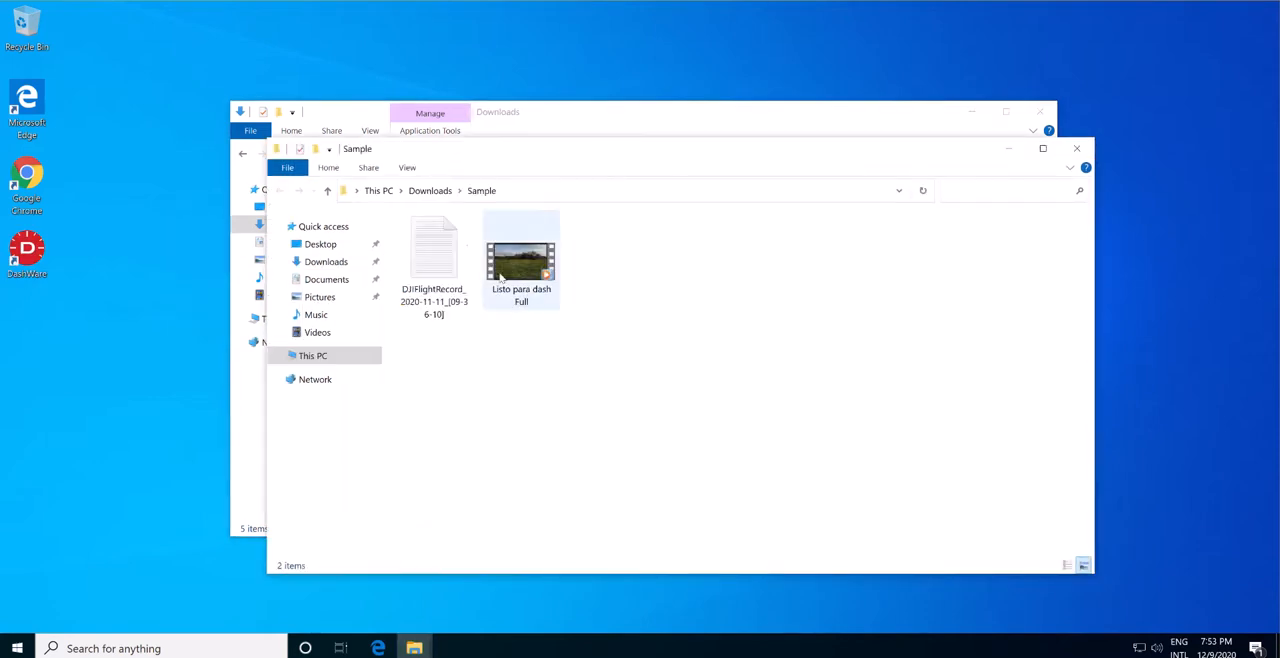
Look at the two files in the Sample folder and play the Listo para dash Full video in Windows Media Player with recommended settings.
{"action": "left_click_drag", "start_coordinate": [446, 151], "coordinate": [454, 182]}
{"action": "left_click", "coordinate": [447, 268]}
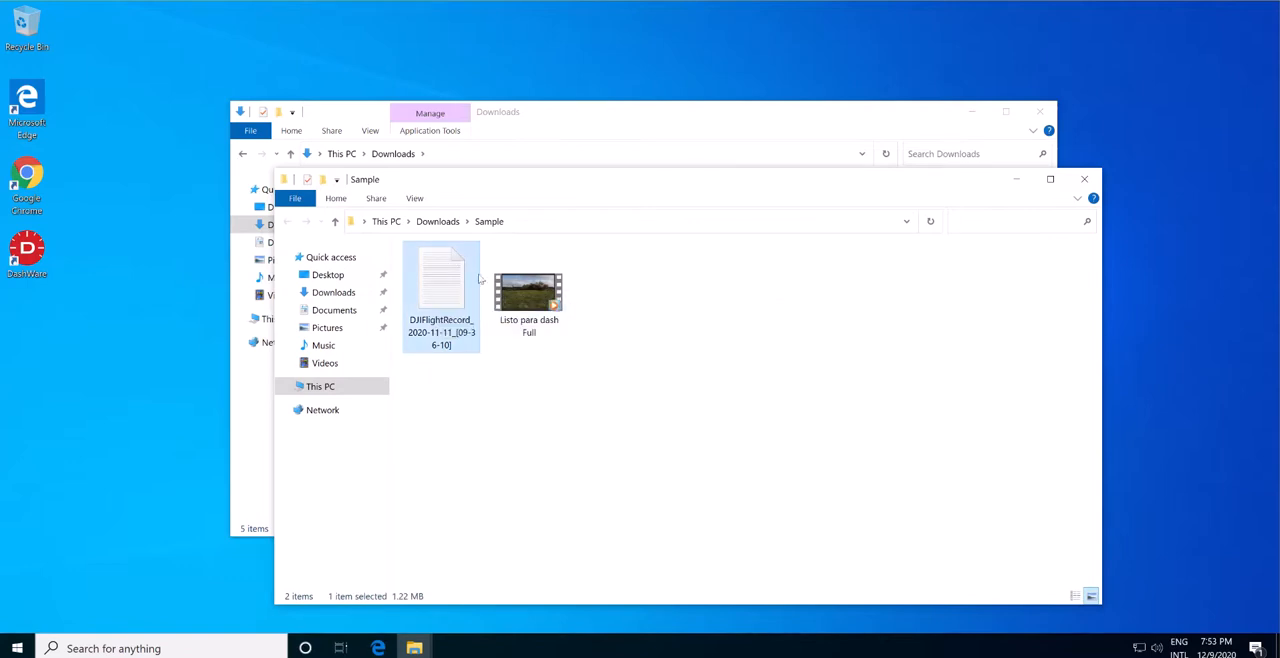
{"action": "left_click", "coordinate": [537, 328]}
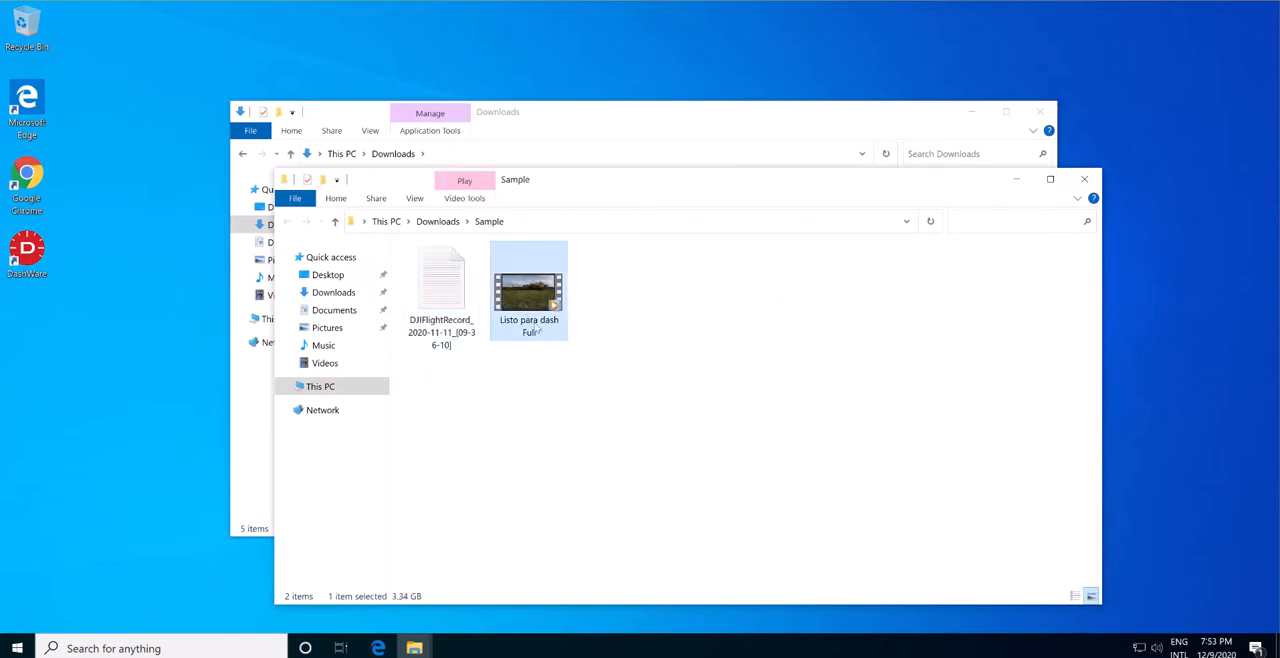
{"action": "double_click", "coordinate": [537, 293]}
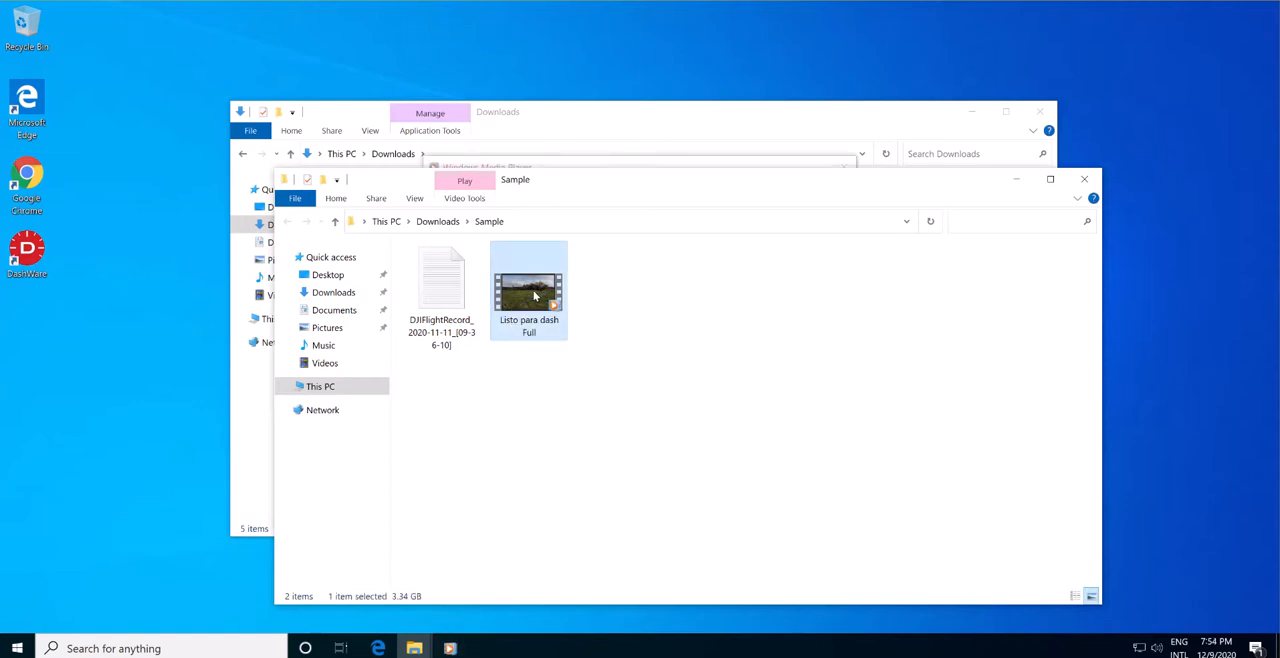
{"action": "left_click", "coordinate": [450, 648]}
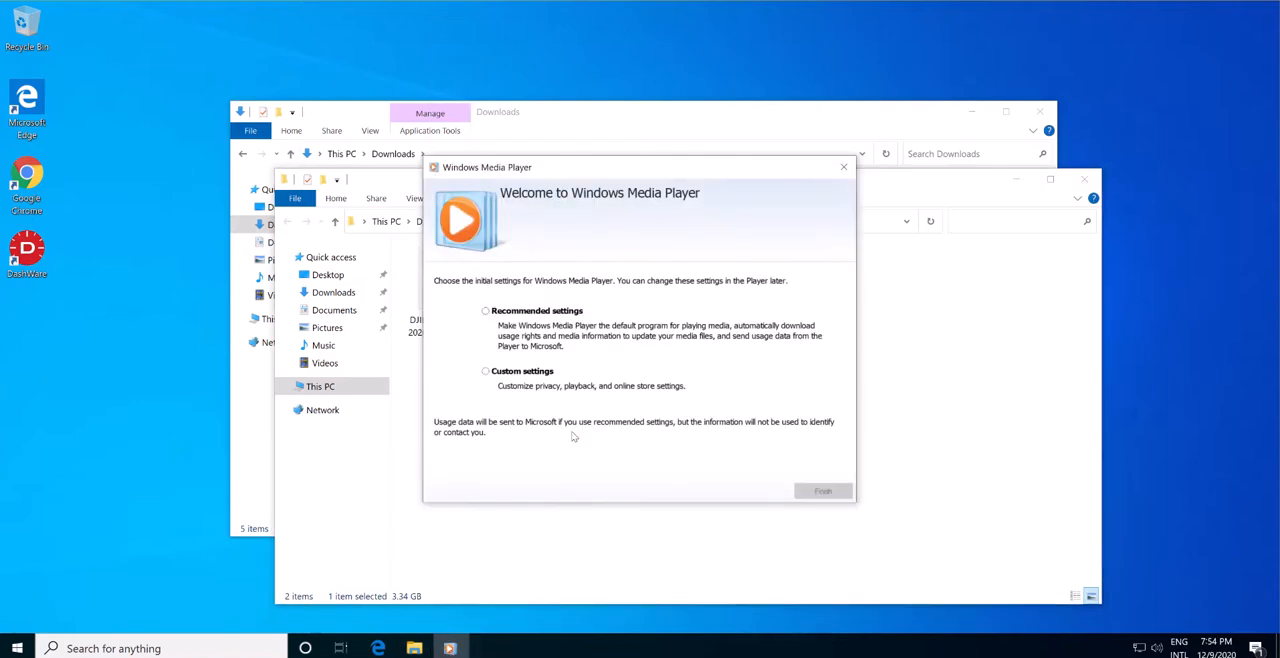
{"action": "left_click", "coordinate": [536, 311]}
{"action": "left_click", "coordinate": [822, 491]}
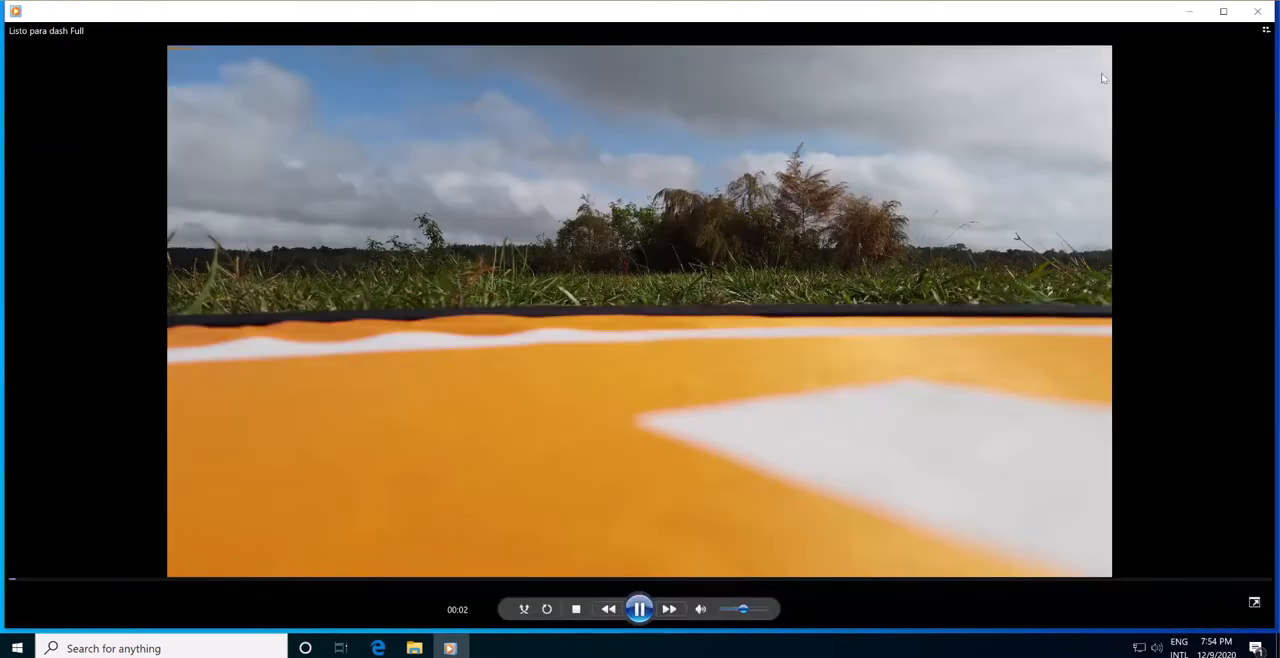
Skip ahead to about 0:47 in the sample video, and close the player and the Sample folder.
{"action": "left_click", "coordinate": [87, 579]}
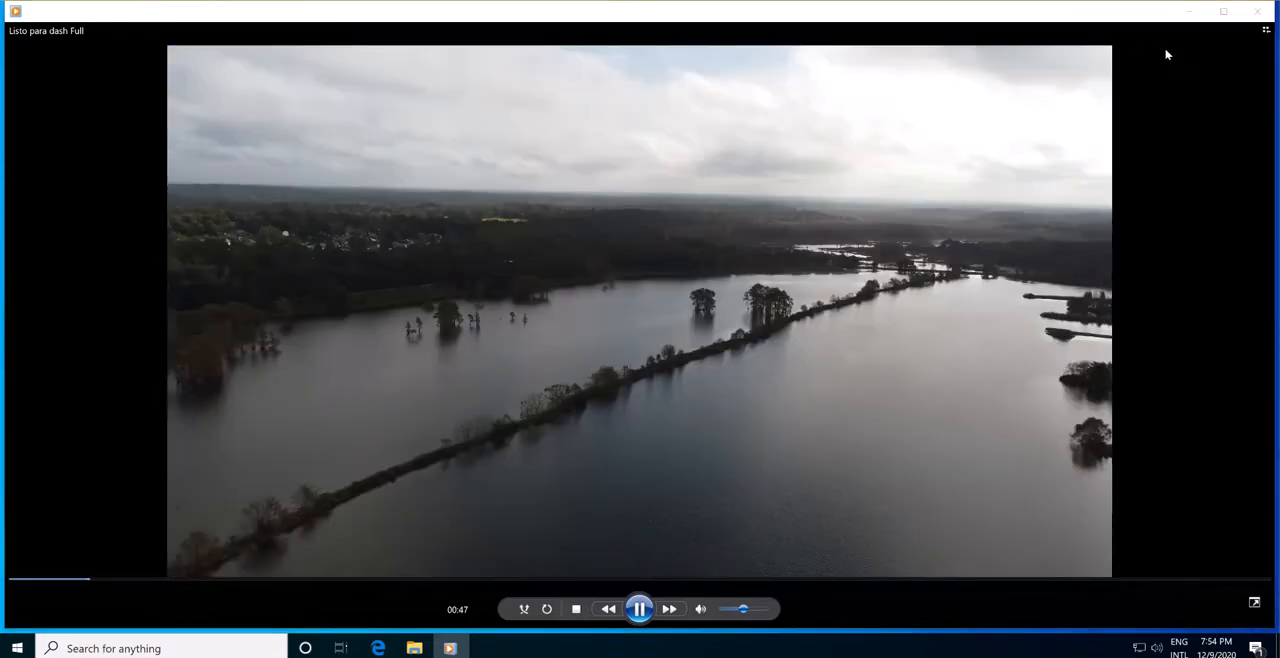
{"action": "left_click", "coordinate": [1257, 11]}
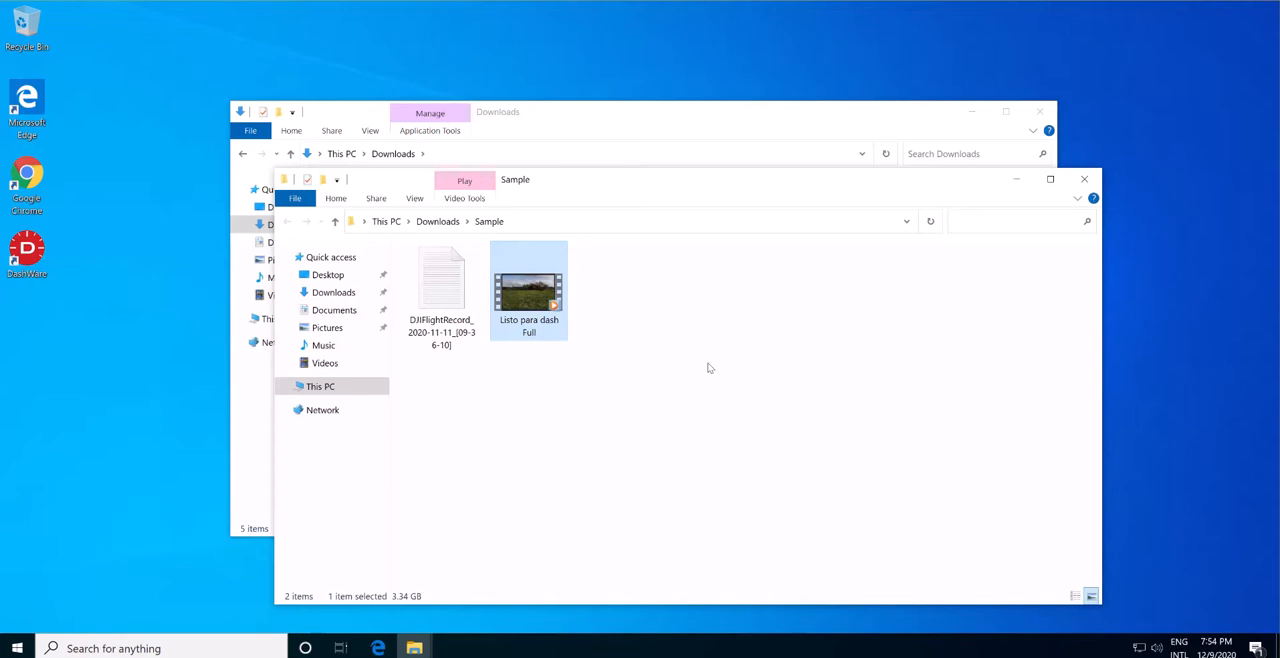
{"action": "left_click", "coordinate": [676, 371]}
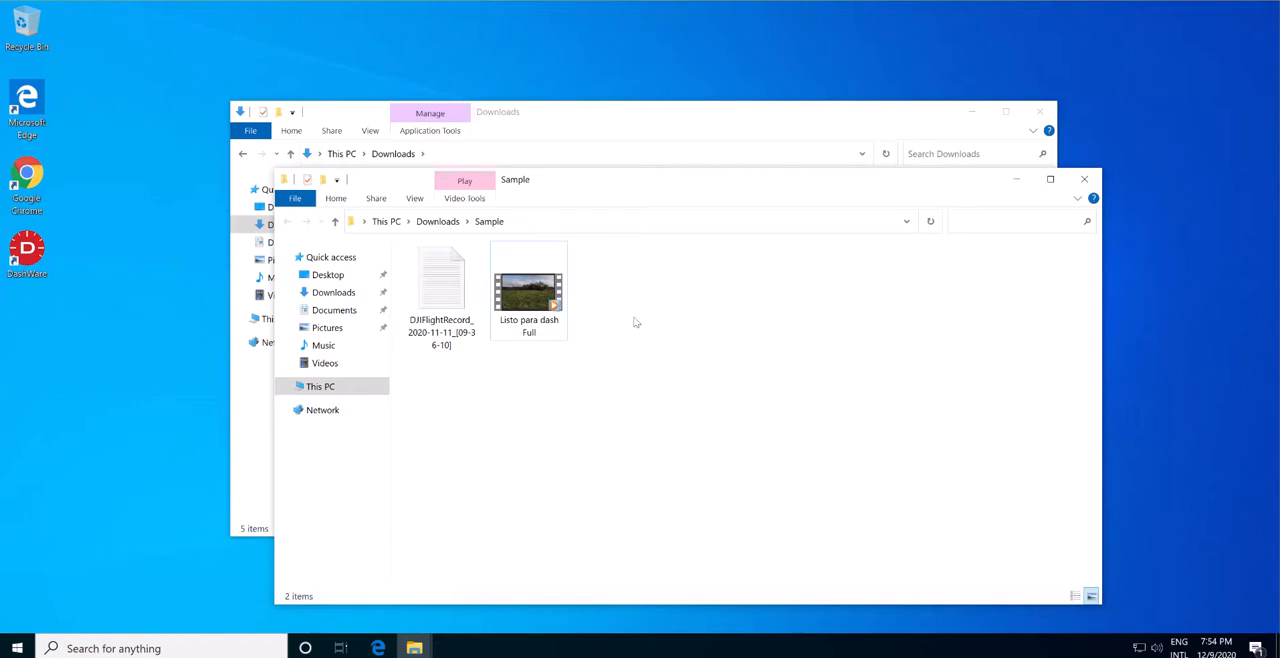
{"action": "mouse_move", "coordinate": [540, 309]}
{"action": "left_click", "coordinate": [1084, 179]}
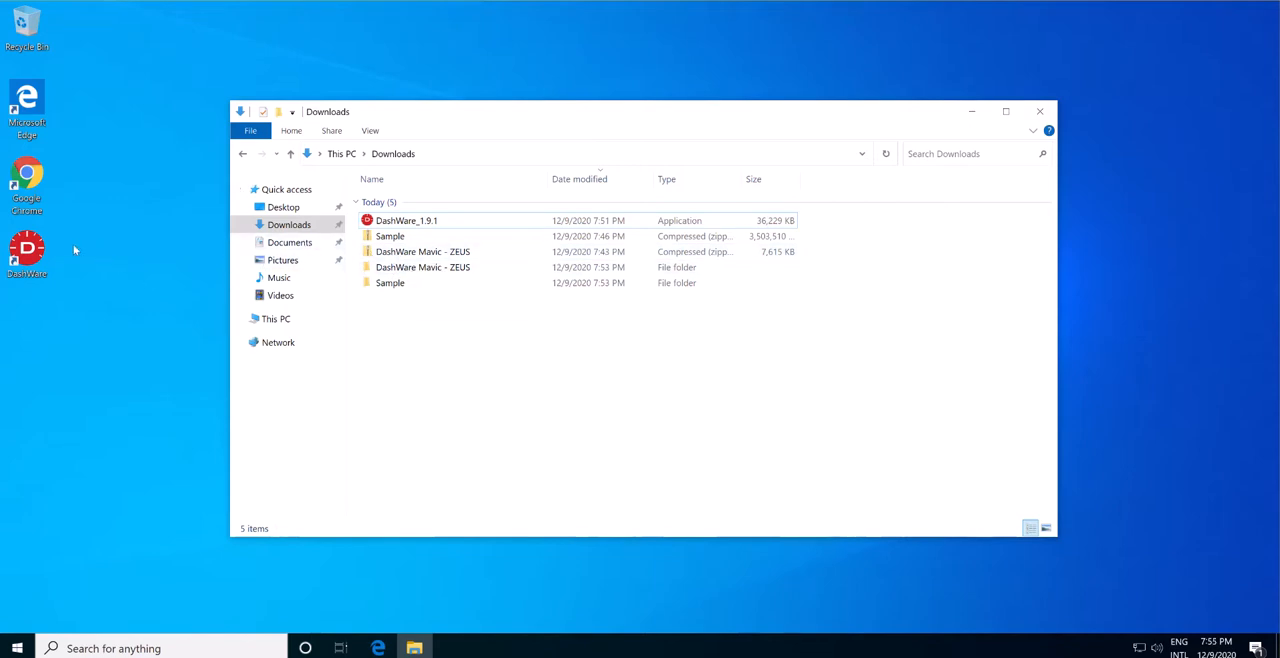
Launch DashWare from the desktop, maximize its window, and look at the Gauge Toolbox and Project pages.
{"action": "left_click", "coordinate": [27, 255]}
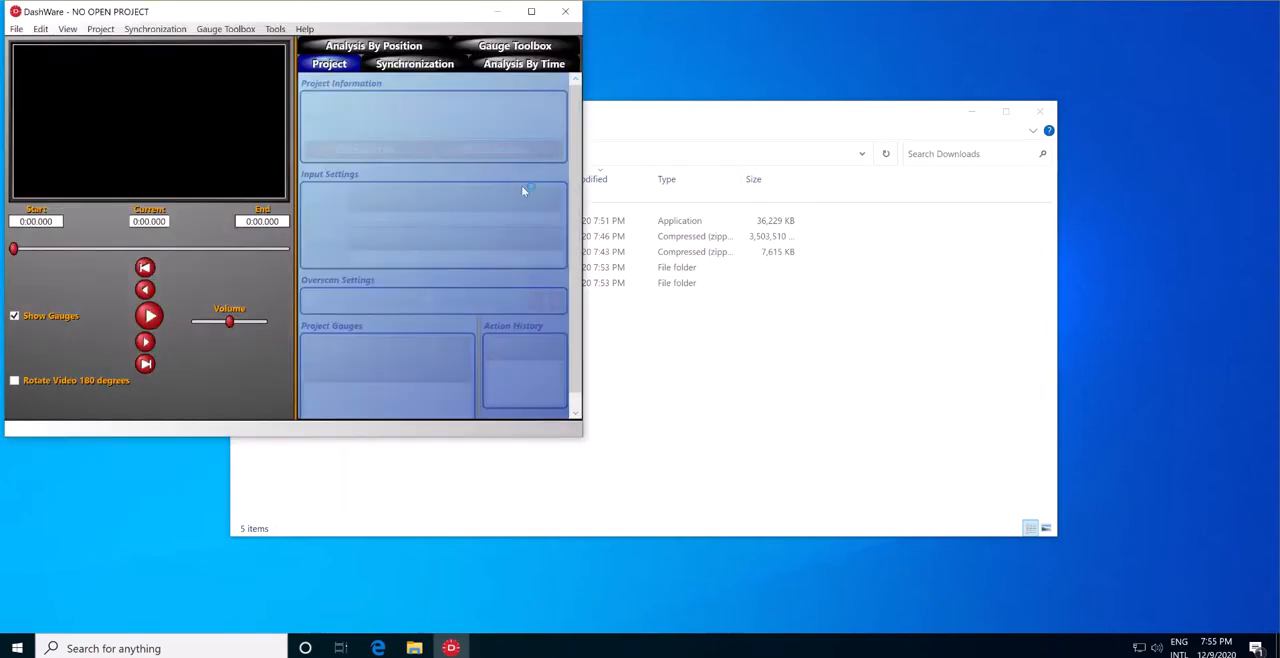
{"action": "left_click", "coordinate": [533, 12]}
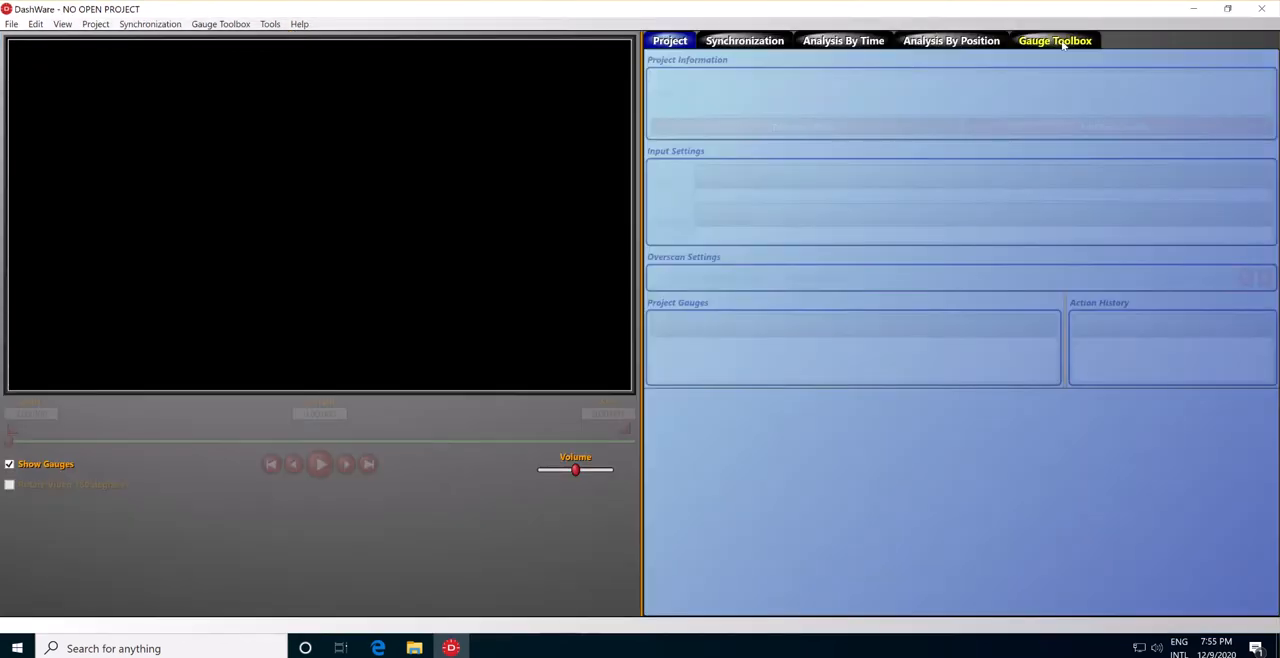
{"action": "left_click", "coordinate": [1062, 43]}
{"action": "left_click", "coordinate": [682, 42]}
Examine the available data profiles in the Data Profile Editor, and close both the editor and DashWare.
{"action": "left_click", "coordinate": [12, 24]}
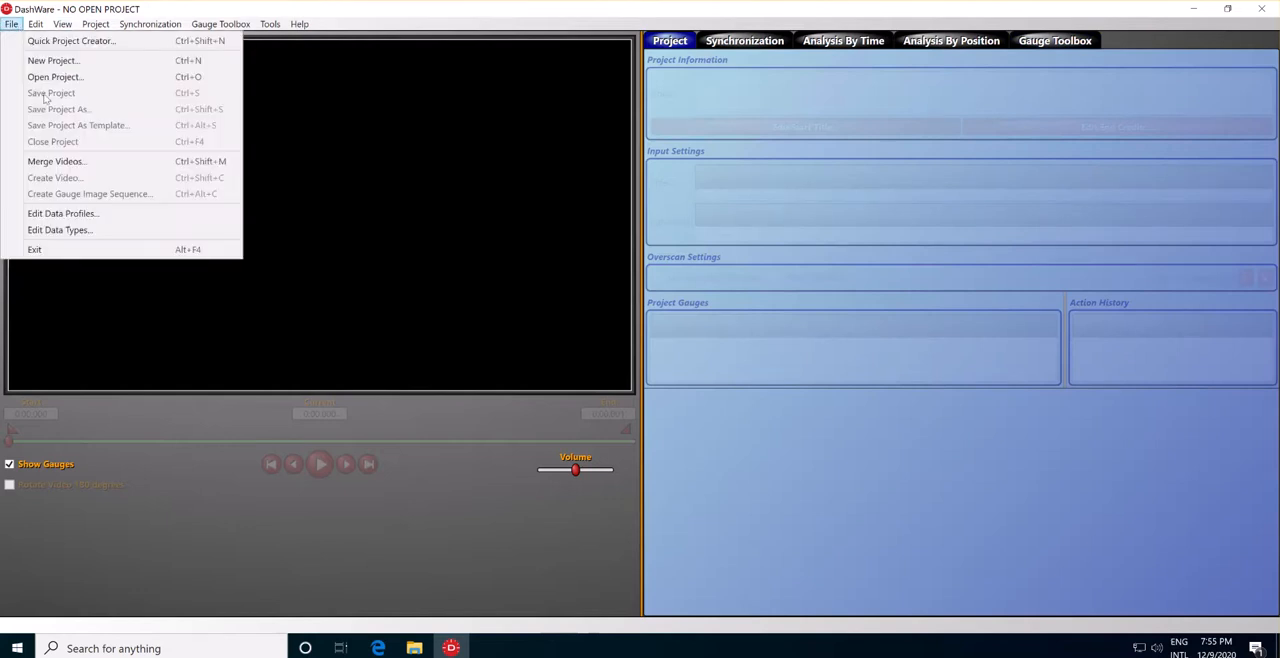
{"action": "left_click", "coordinate": [63, 213]}
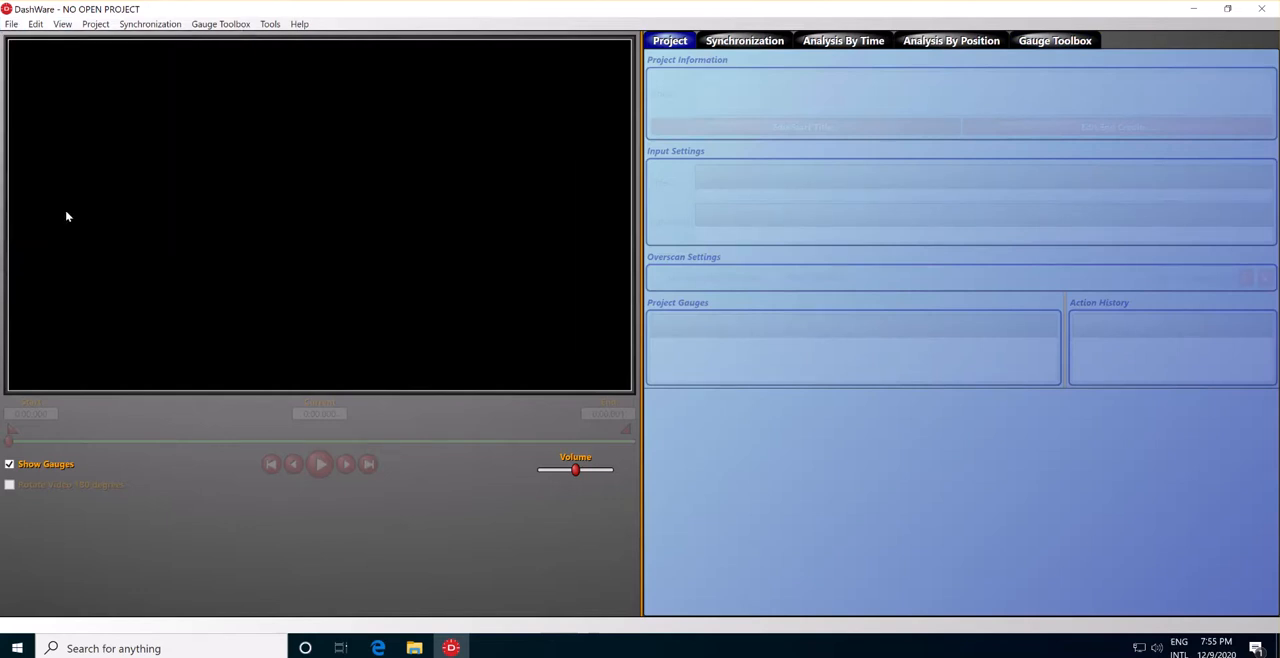
{"action": "left_click", "coordinate": [60, 72]}
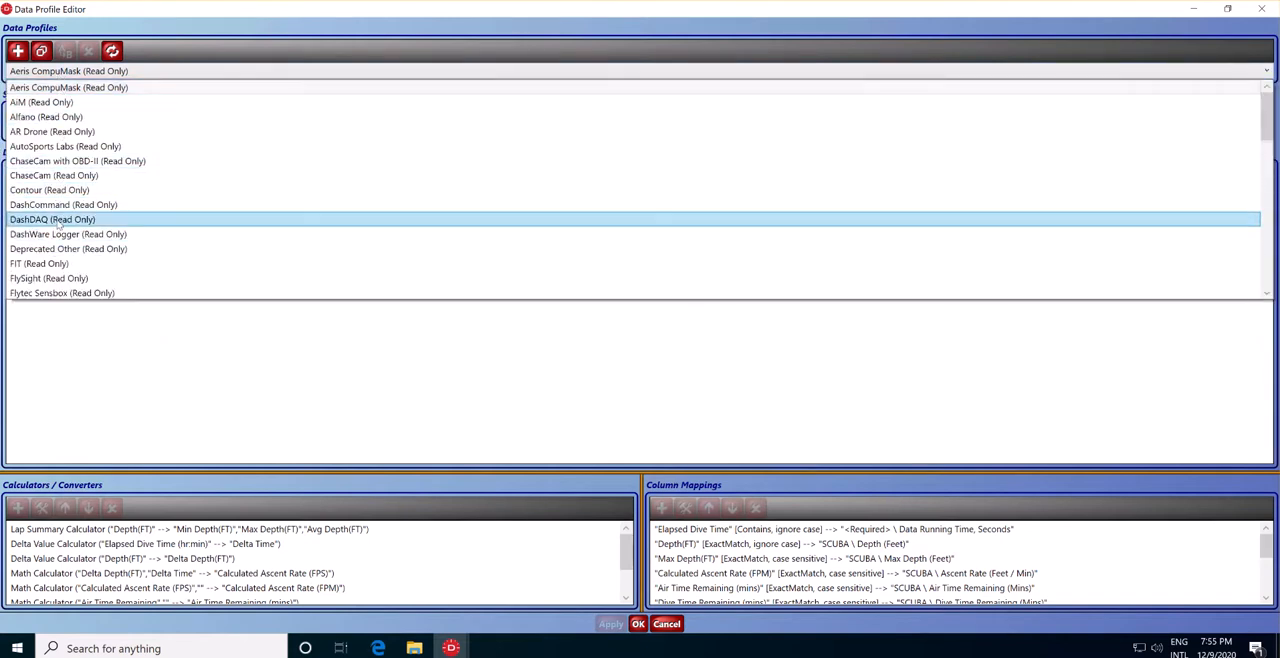
{"action": "scroll", "coordinate": [58, 225], "scroll_direction": "down", "scroll_amount": 12}
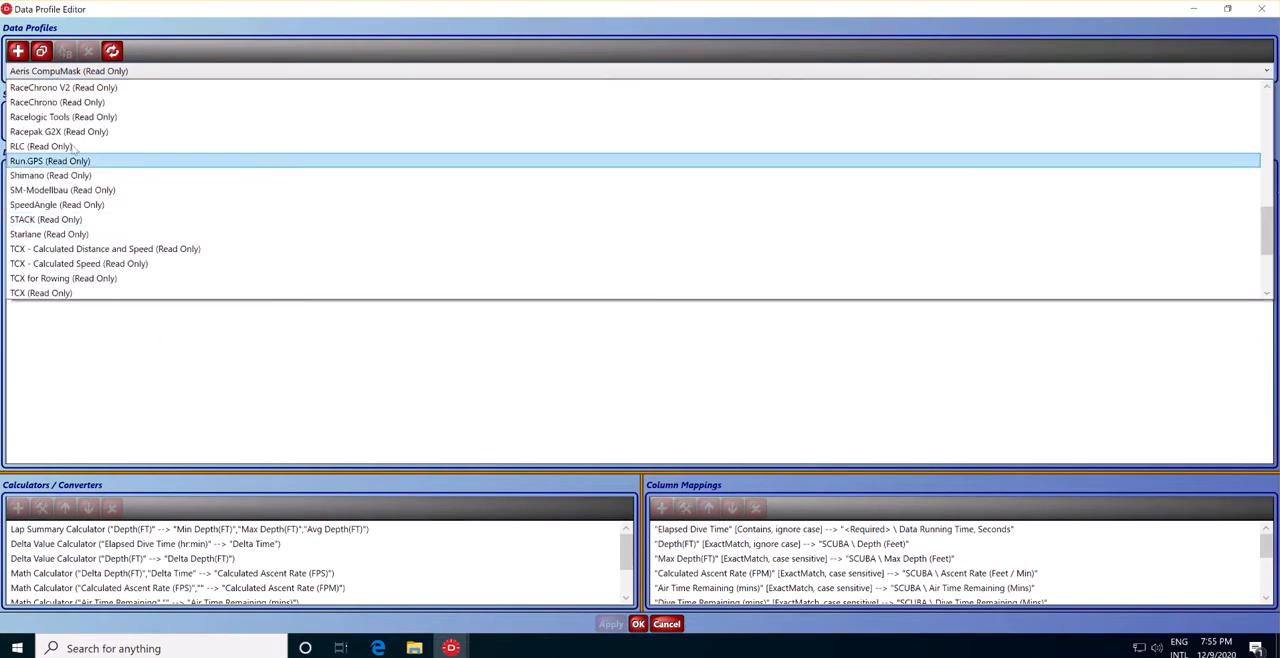
{"action": "left_click", "coordinate": [733, 34]}
{"action": "left_click", "coordinate": [1262, 8]}
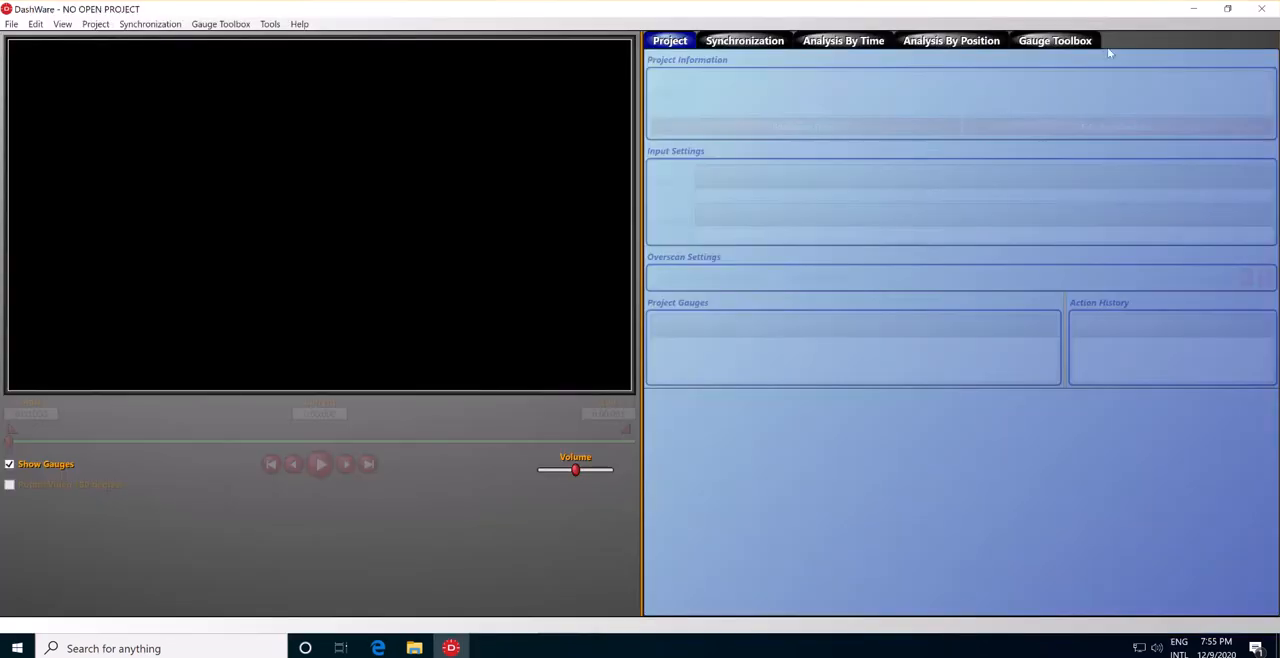
{"action": "left_click", "coordinate": [1264, 14]}
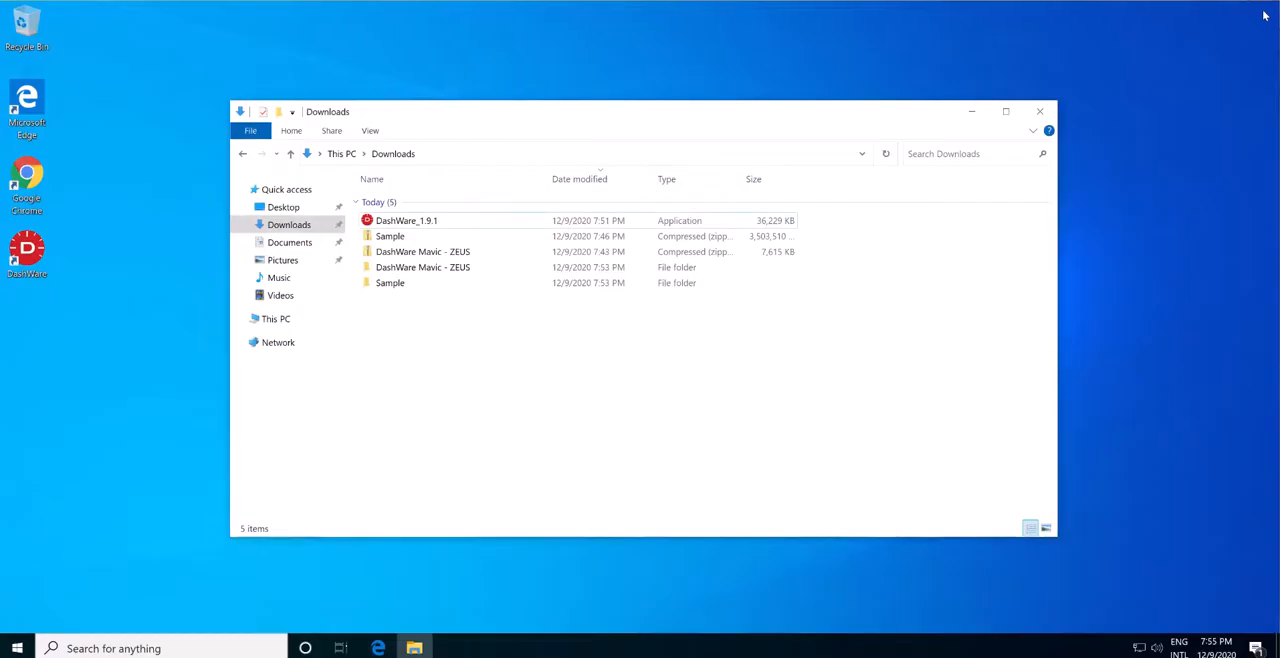
Open the inner DashWare Mavic - ZEUS folder in Downloads and copy the CustomDataTypes XML file.
{"action": "left_click", "coordinate": [415, 269]}
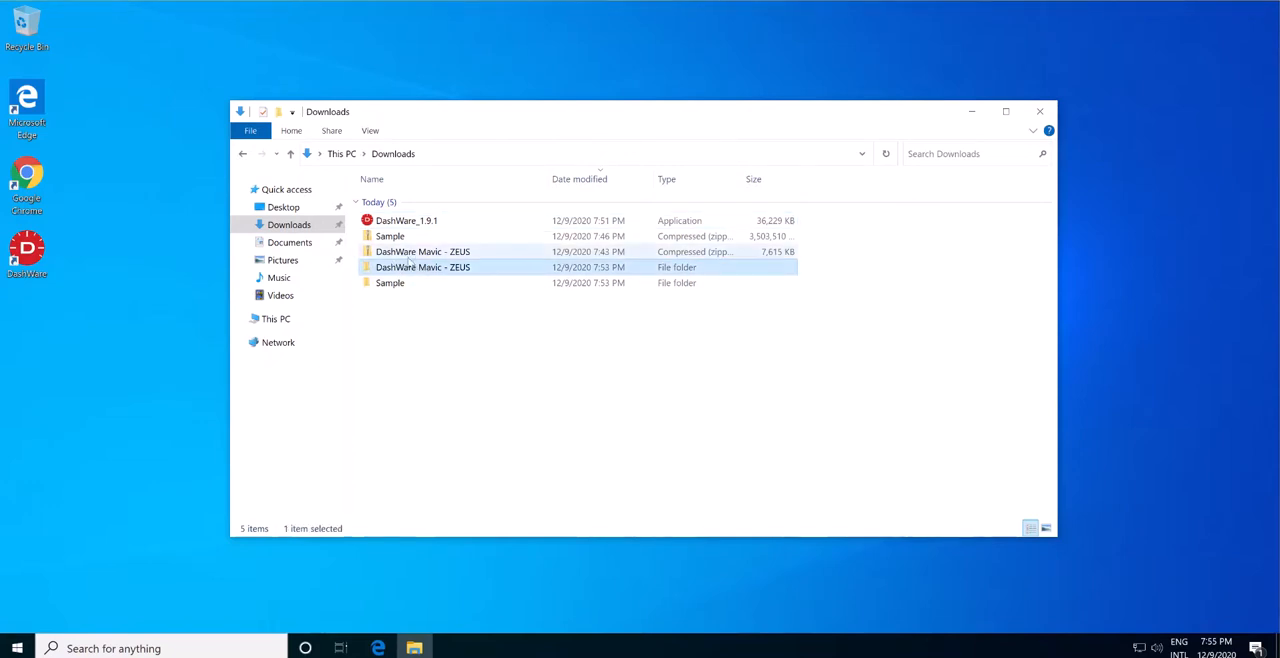
{"action": "double_click", "coordinate": [412, 270]}
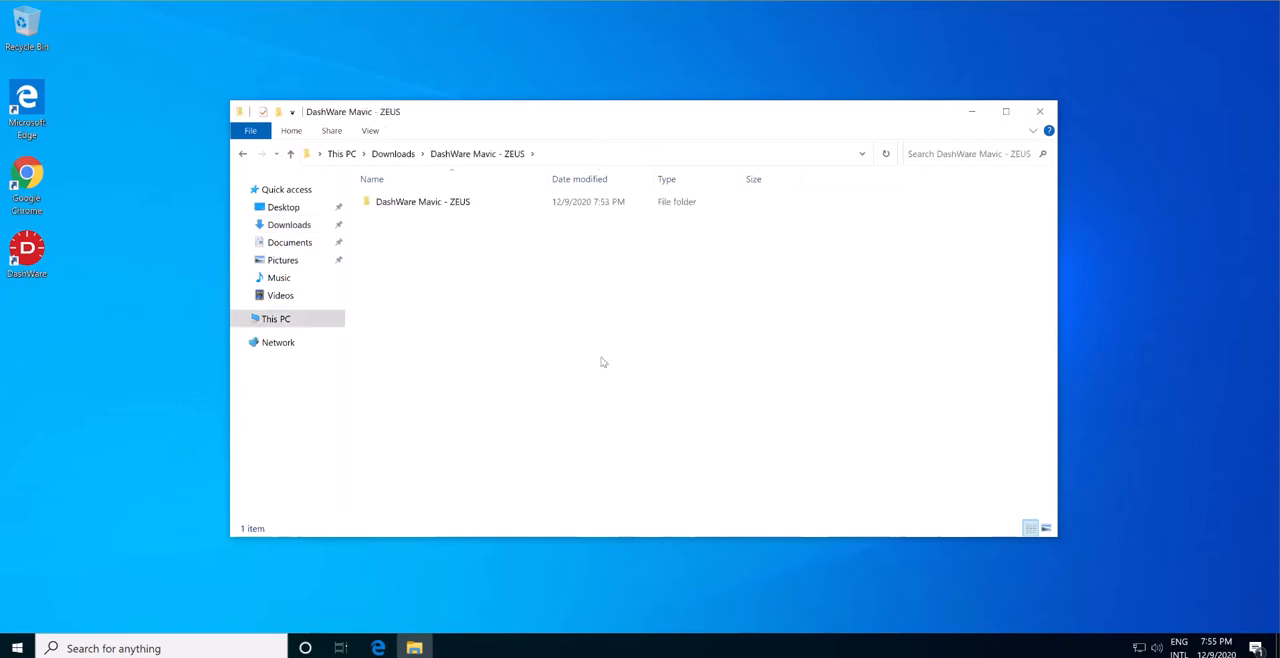
{"action": "double_click", "coordinate": [447, 204]}
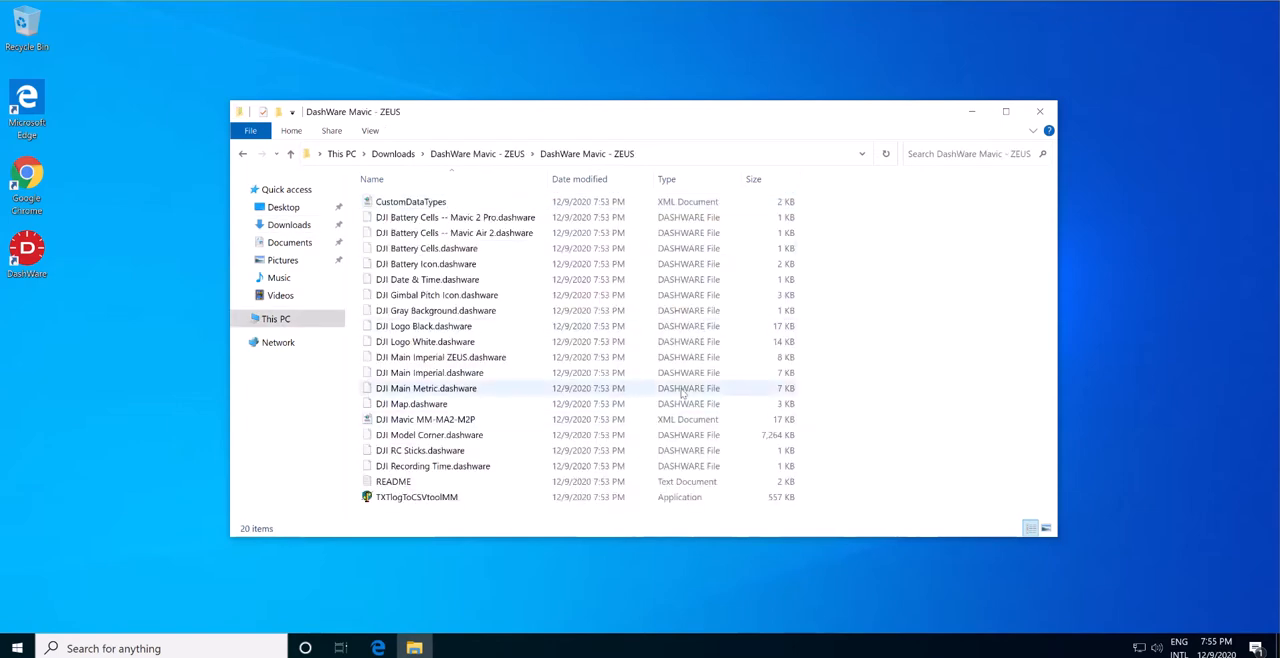
{"action": "left_click", "coordinate": [430, 203]}
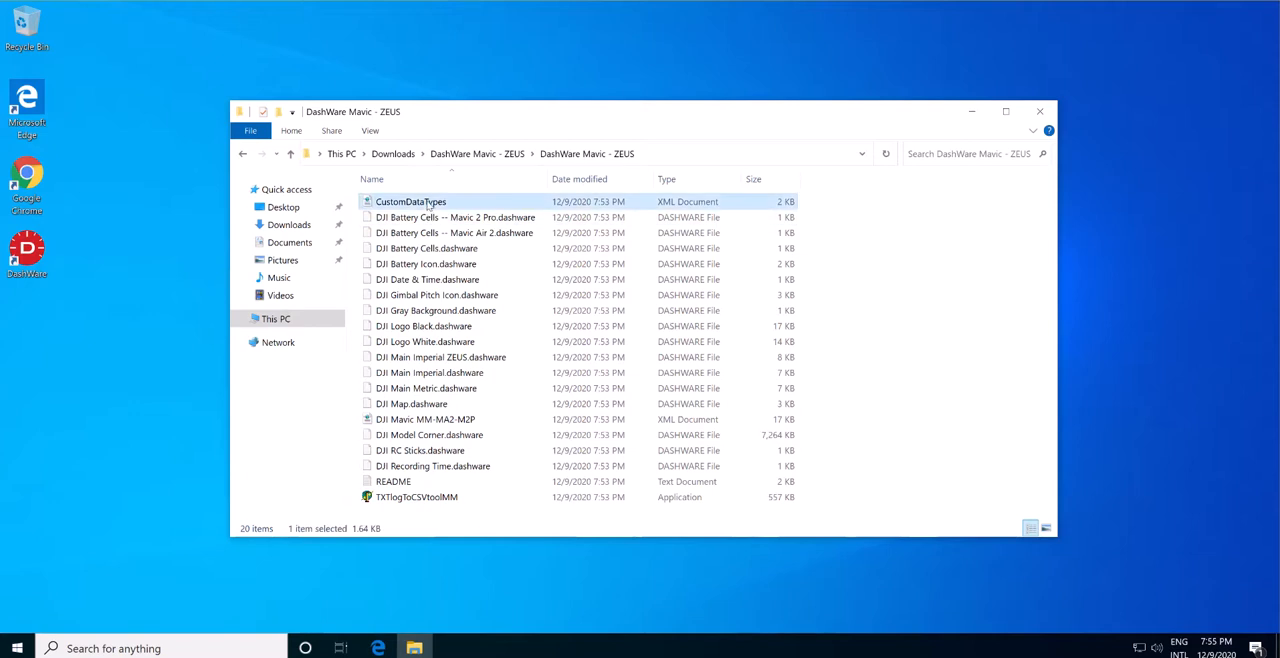
{"action": "right_click", "coordinate": [430, 205]}
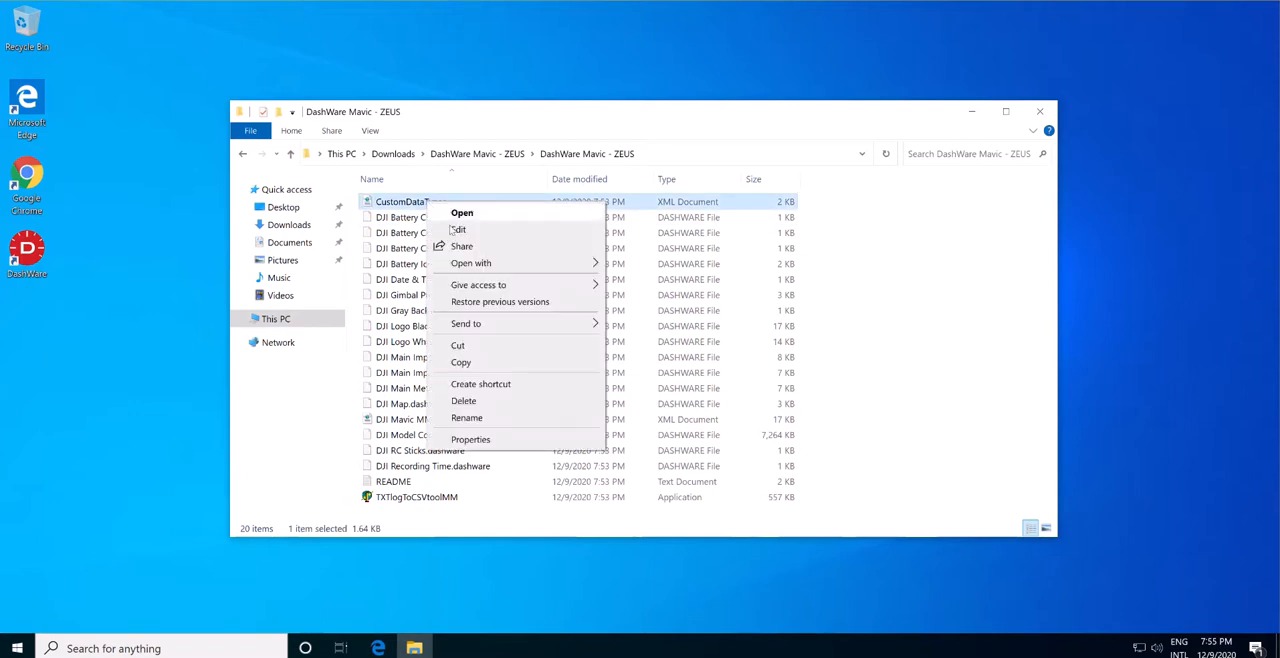
{"action": "left_click", "coordinate": [462, 363]}
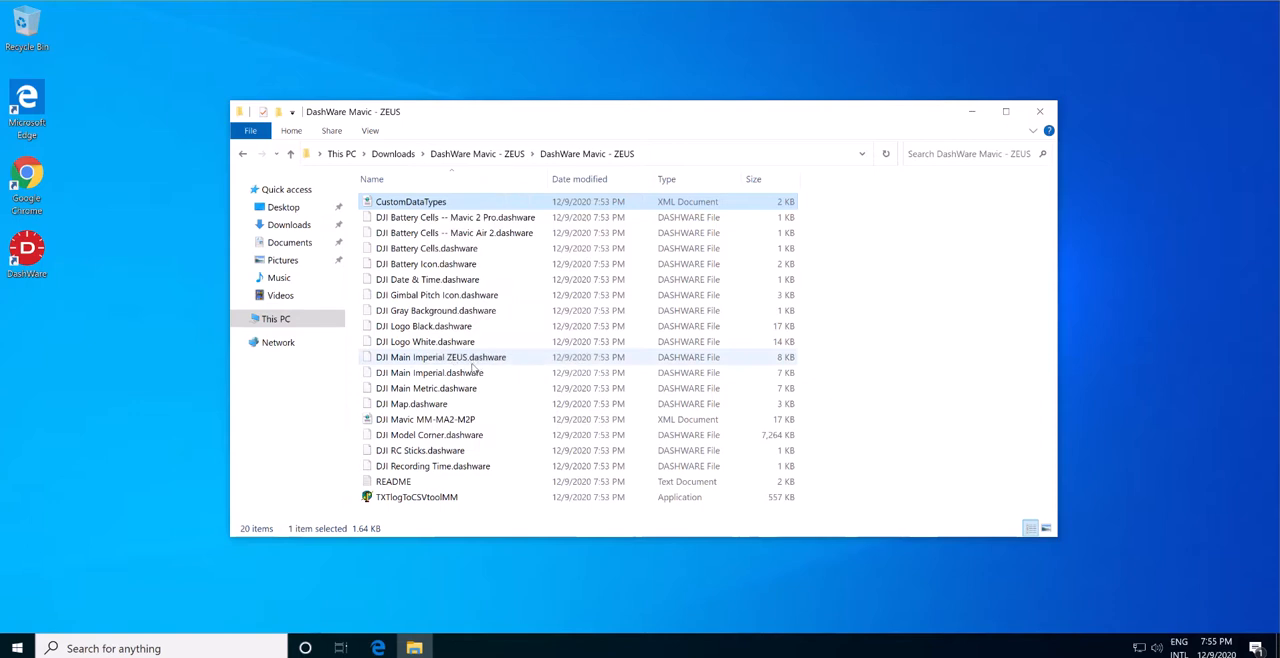
Read the README's installation instructions for the destination folders of the data profile and custom data types, and minimize it.
{"action": "double_click", "coordinate": [392, 482]}
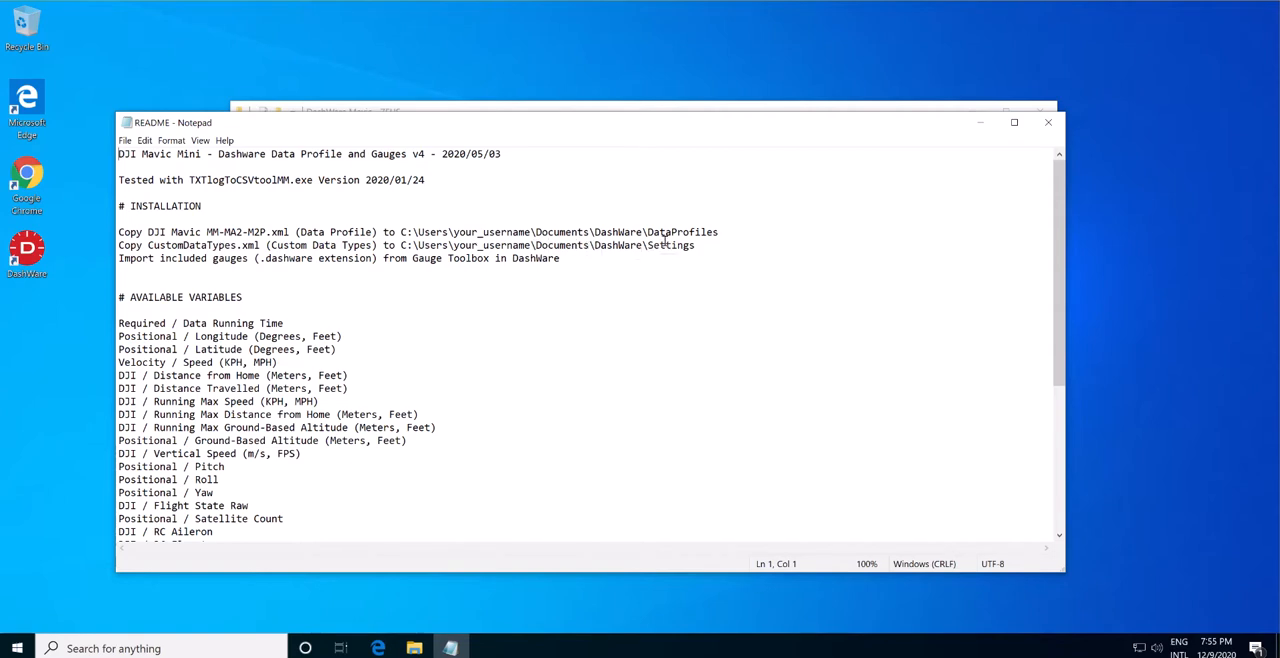
{"action": "left_click", "coordinate": [981, 122]}
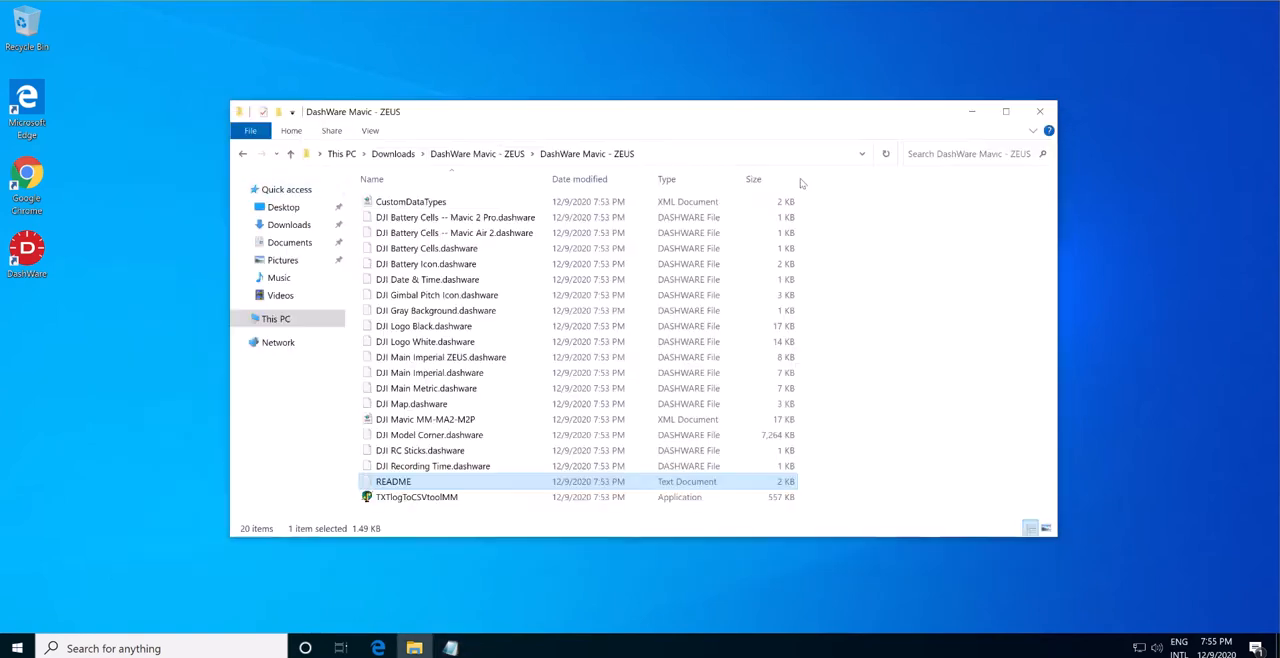
Paste the copied CustomDataTypes file into the Settings folder of DashWare in Documents.
{"action": "left_click", "coordinate": [289, 242]}
{"action": "double_click", "coordinate": [385, 203]}
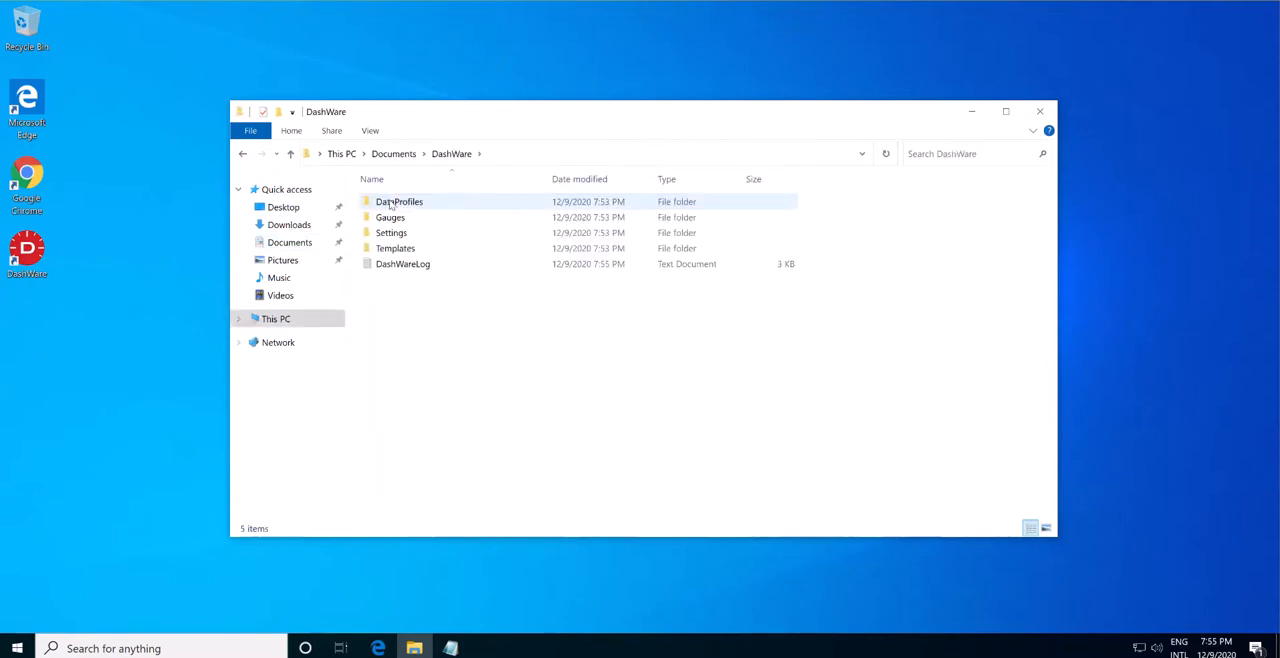
{"action": "double_click", "coordinate": [389, 233]}
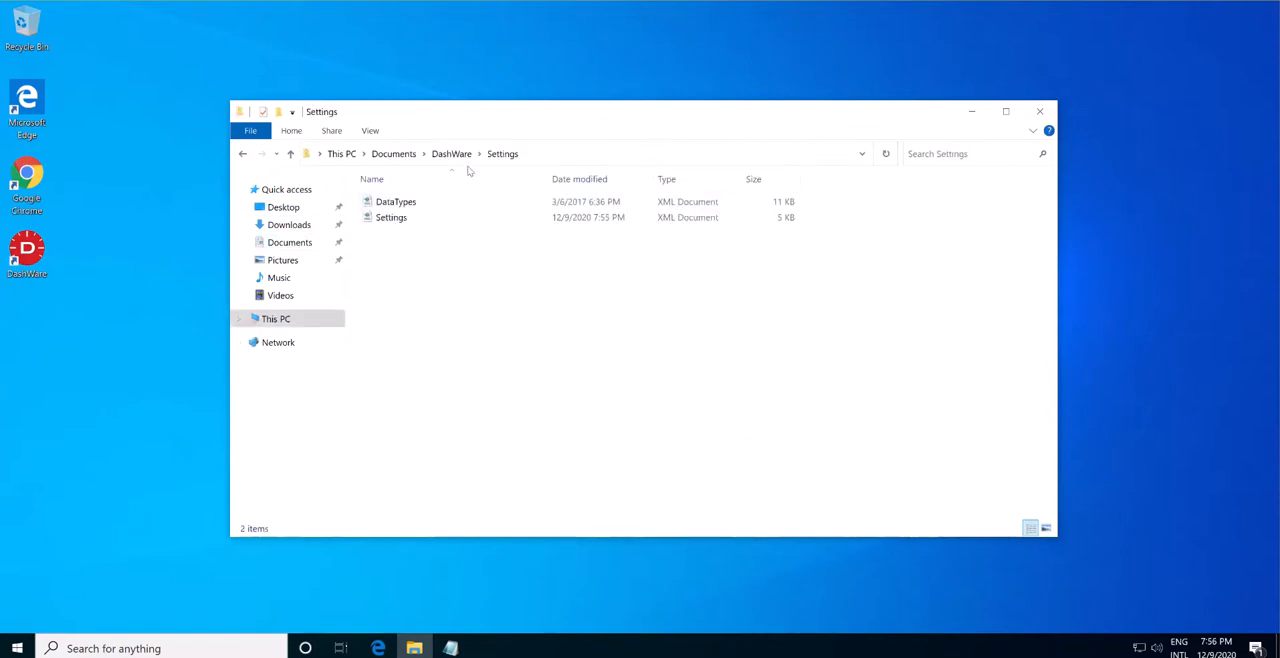
{"action": "right_click", "coordinate": [446, 281]}
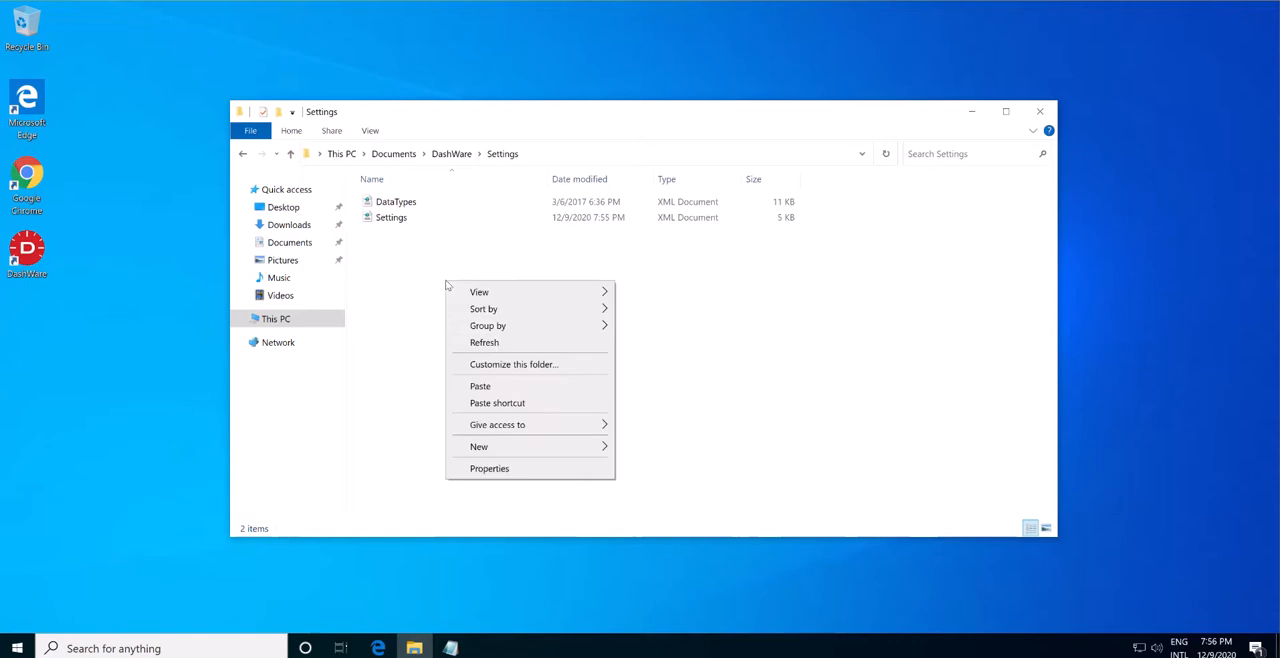
{"action": "left_click", "coordinate": [488, 386]}
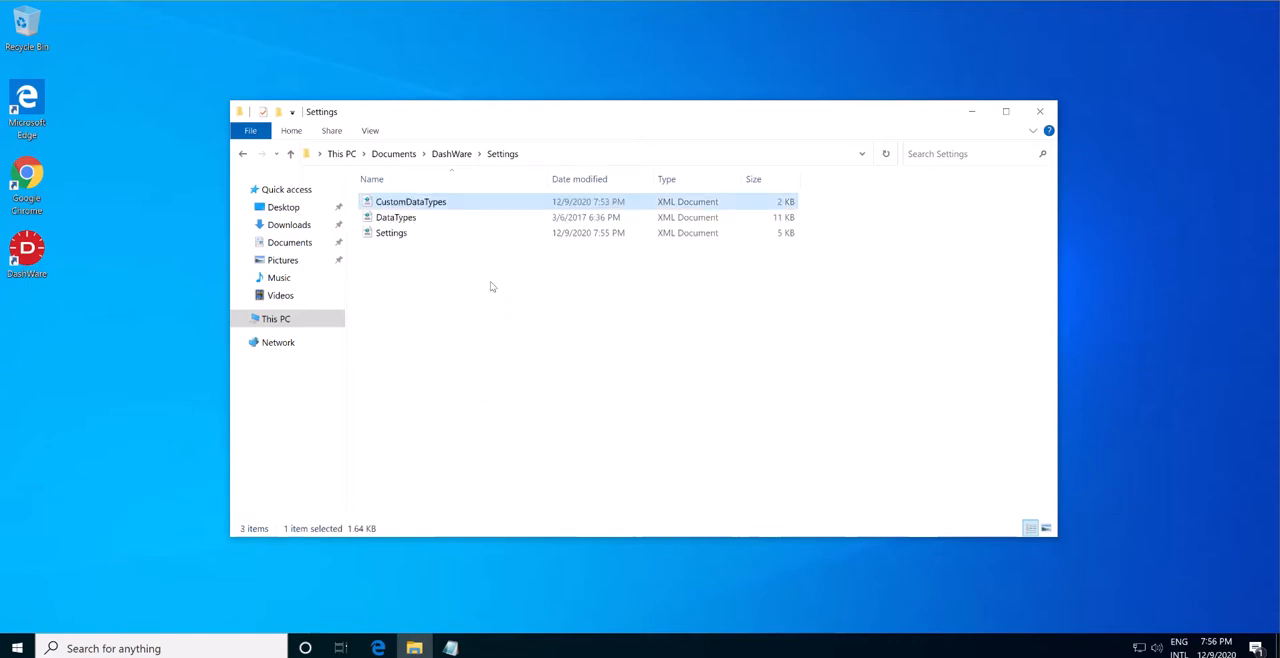
Copy the DJI Mavic MM-MA2-M2P XML file from the inner DashWare Mavic - ZEUS folder in Downloads.
{"action": "left_click", "coordinate": [288, 225]}
{"action": "double_click", "coordinate": [417, 268]}
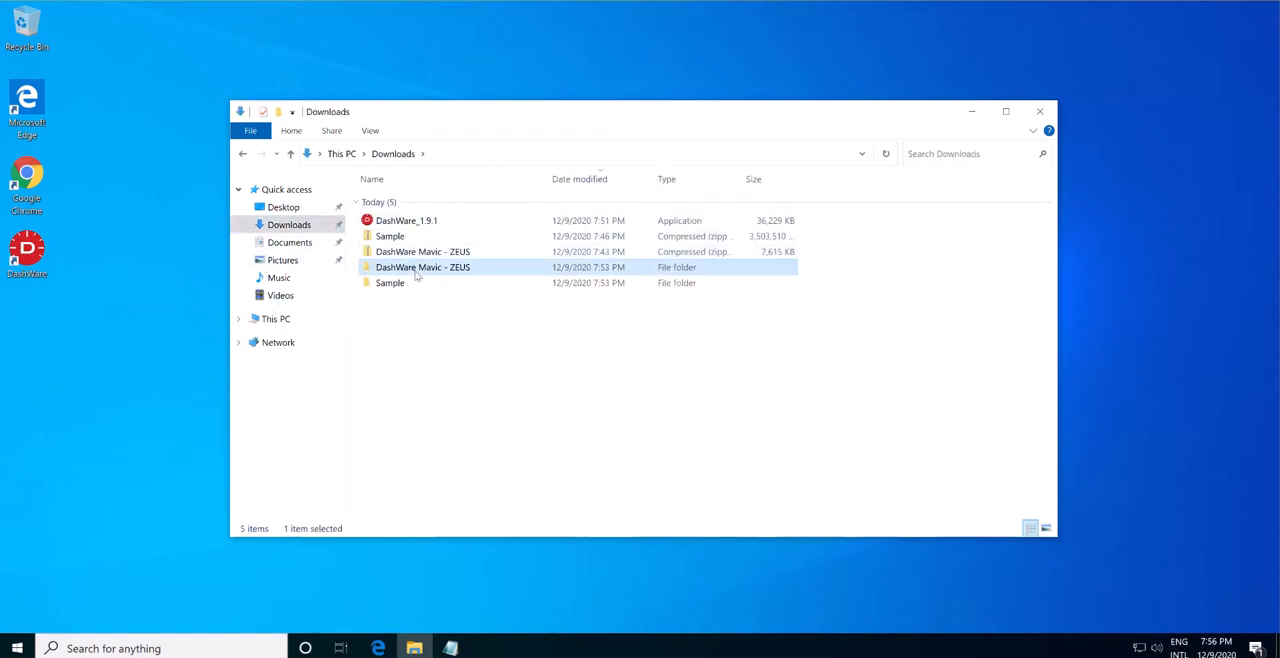
{"action": "double_click", "coordinate": [430, 203]}
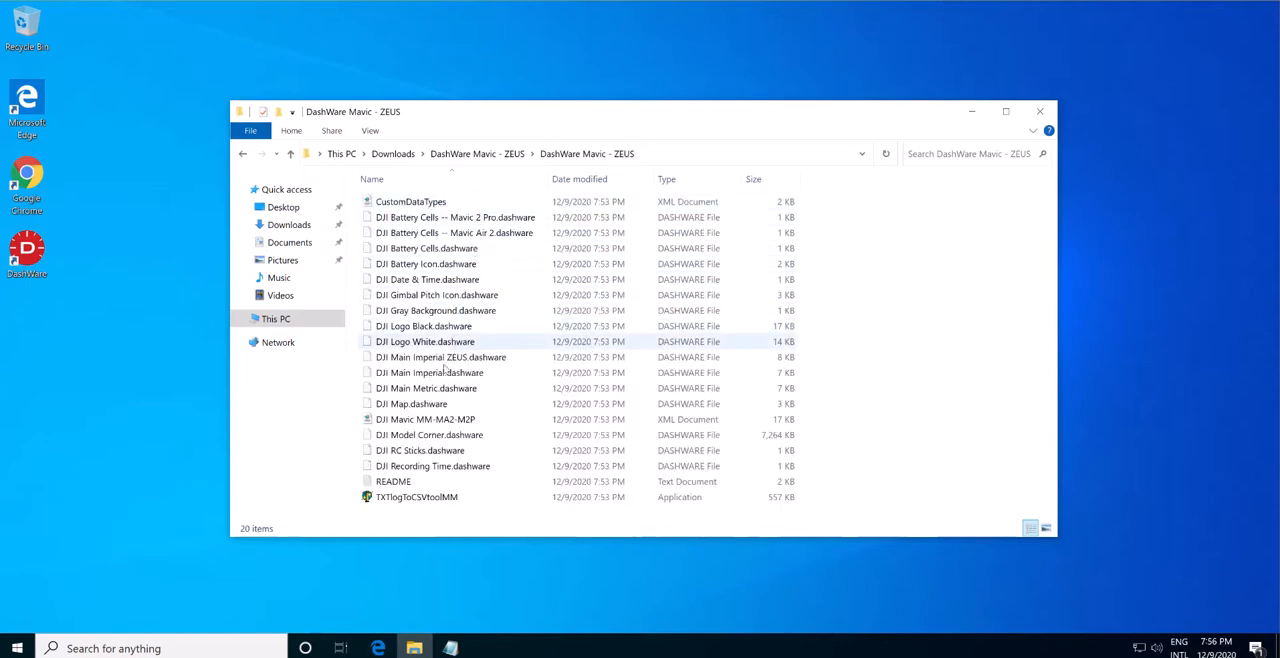
{"action": "left_click", "coordinate": [435, 420]}
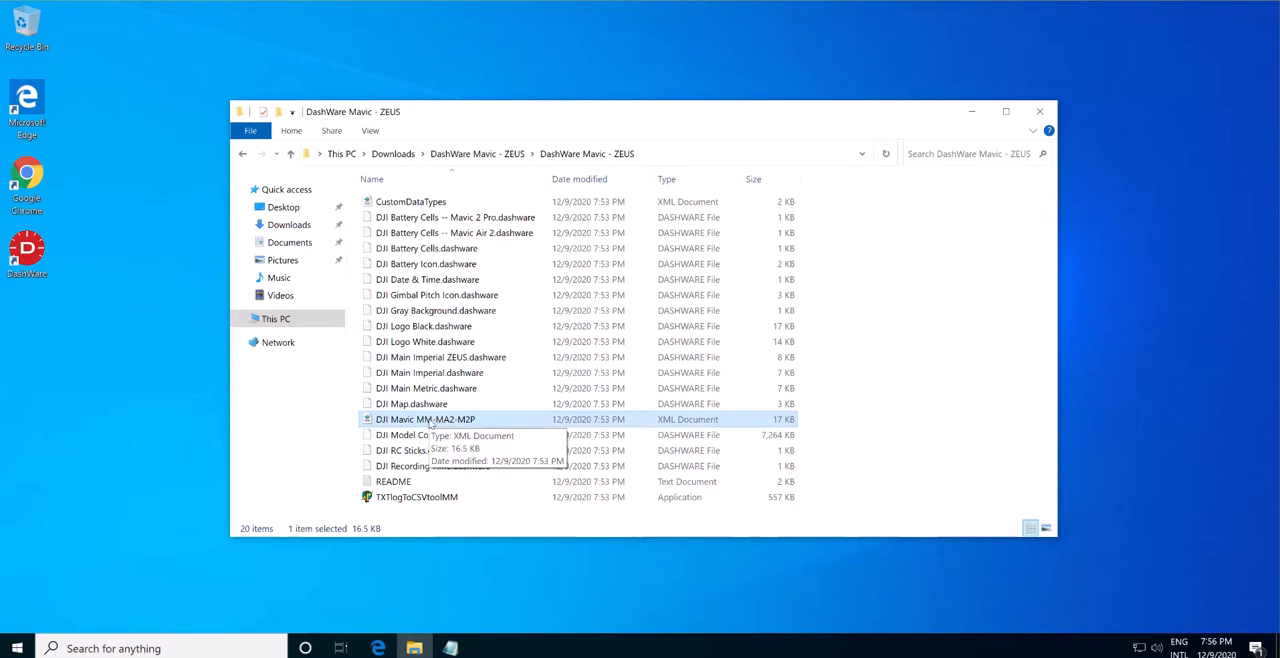
{"action": "right_click", "coordinate": [431, 422]}
{"action": "left_click", "coordinate": [475, 331]}
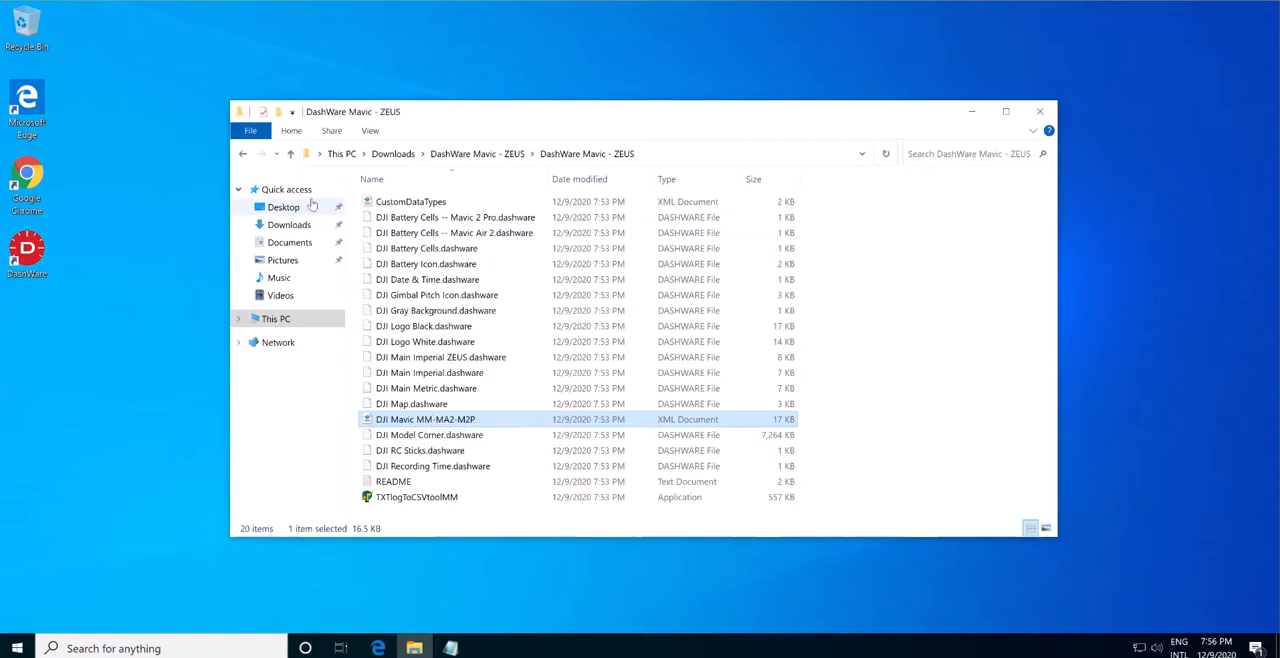
Paste the DJI Mavic MM-MA2-M2P file into the DataProfiles folder of DashWare in Documents, and close the File Explorer window.
{"action": "left_click", "coordinate": [289, 225]}
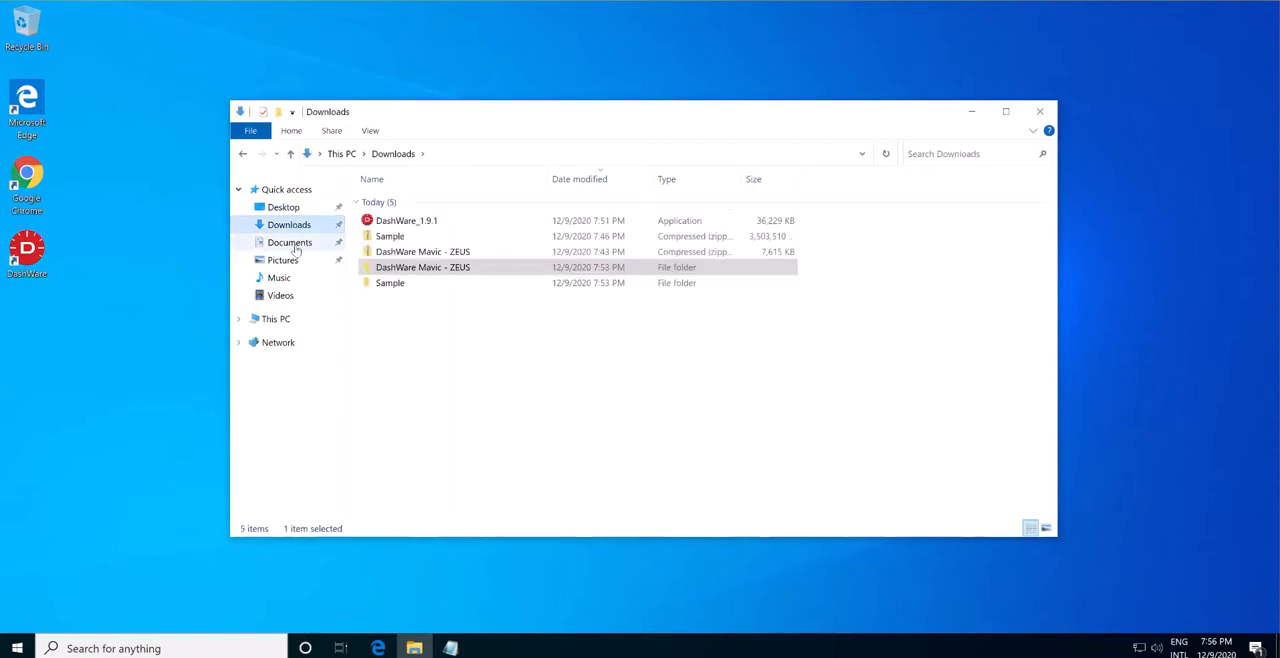
{"action": "left_click", "coordinate": [289, 242]}
{"action": "left_click", "coordinate": [409, 205]}
{"action": "double_click", "coordinate": [409, 205]}
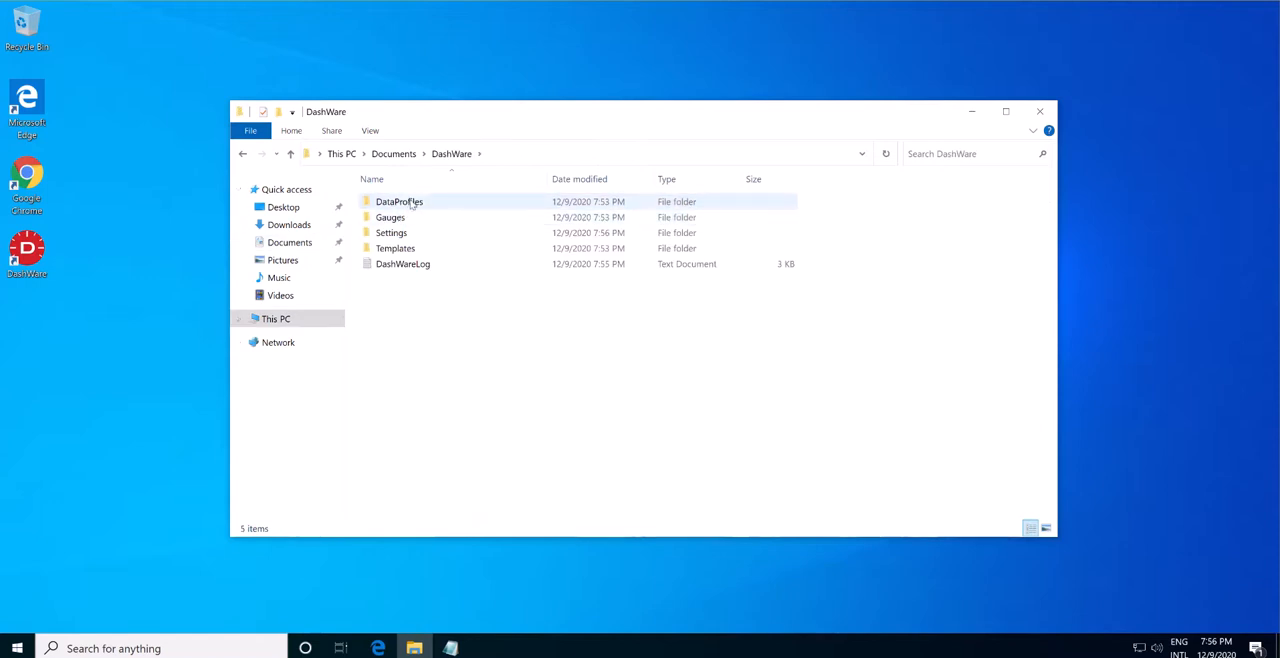
{"action": "double_click", "coordinate": [410, 233]}
{"action": "key", "text": "alt+Left"}
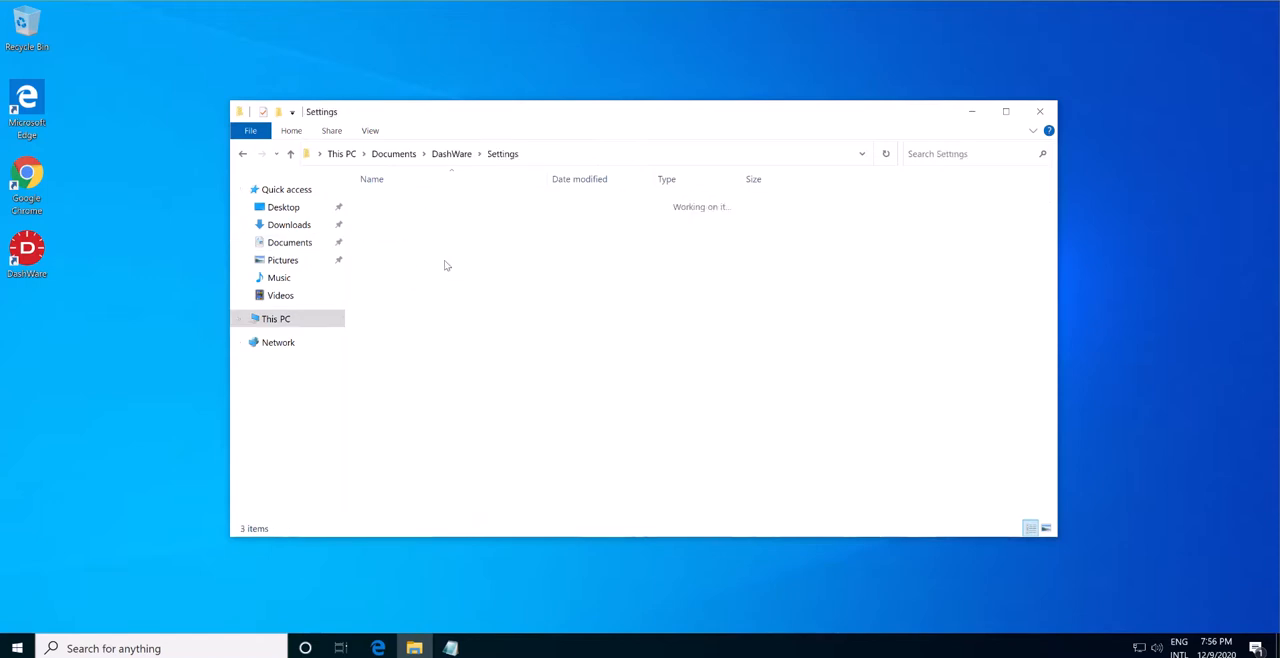
{"action": "double_click", "coordinate": [418, 204]}
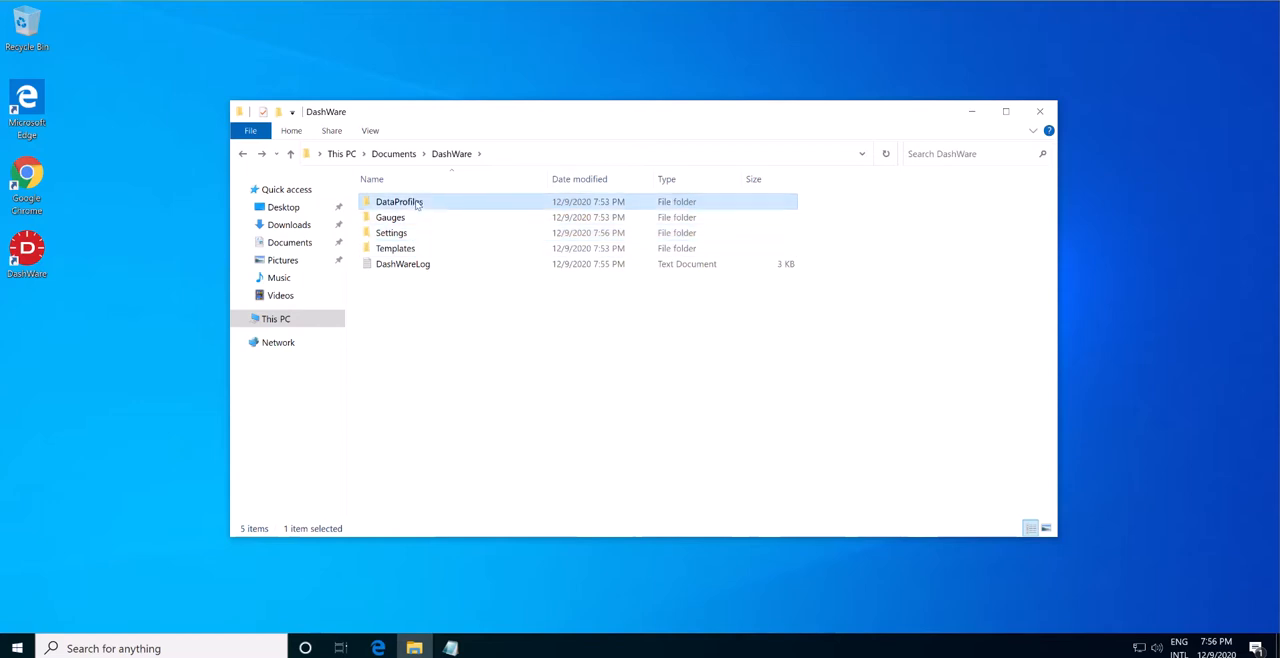
{"action": "right_click", "coordinate": [870, 278]}
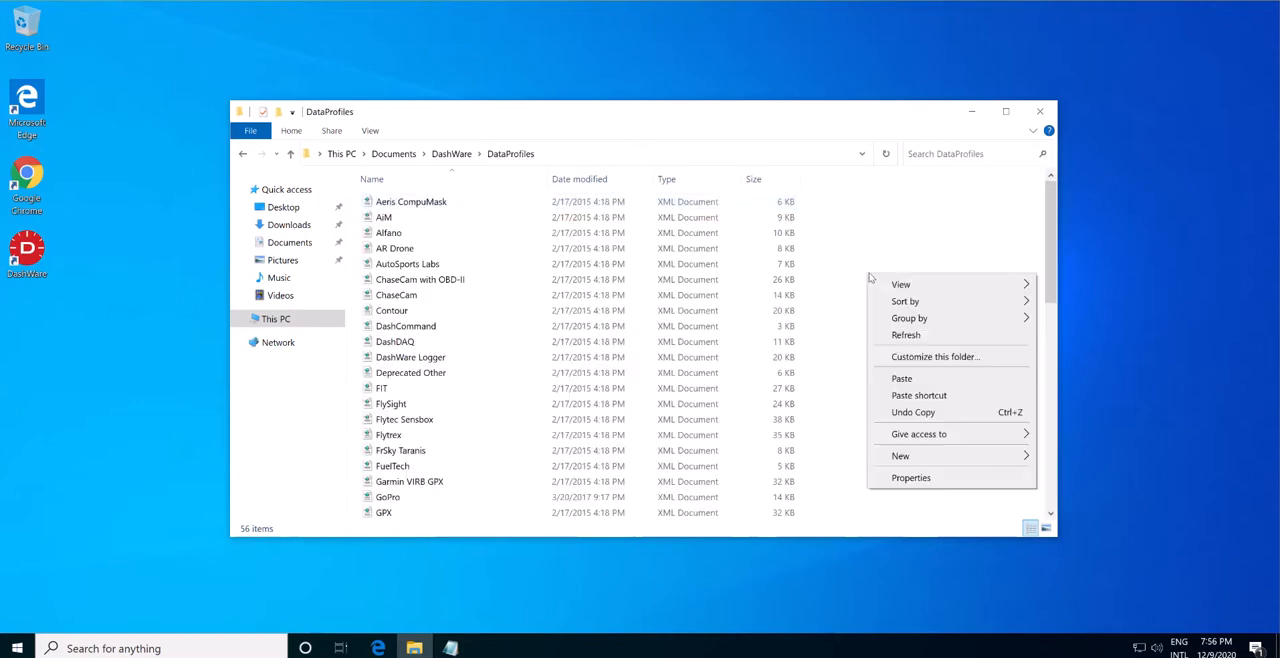
{"action": "left_click", "coordinate": [928, 378]}
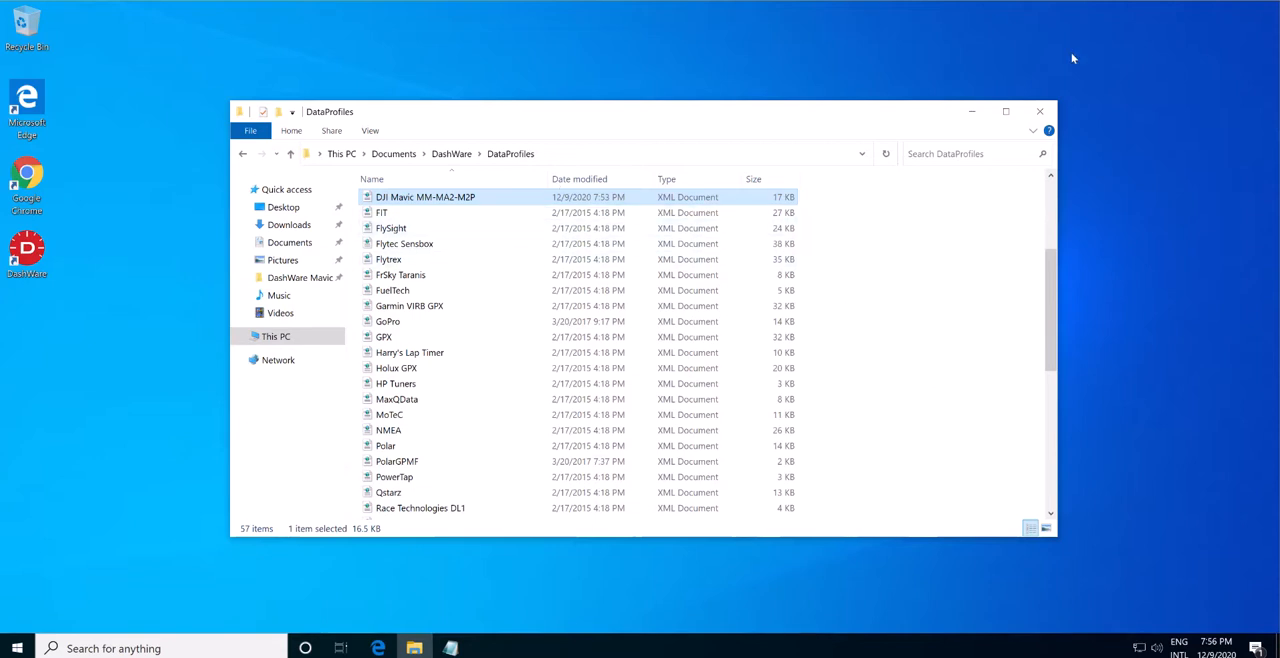
{"action": "left_click", "coordinate": [1044, 111]}
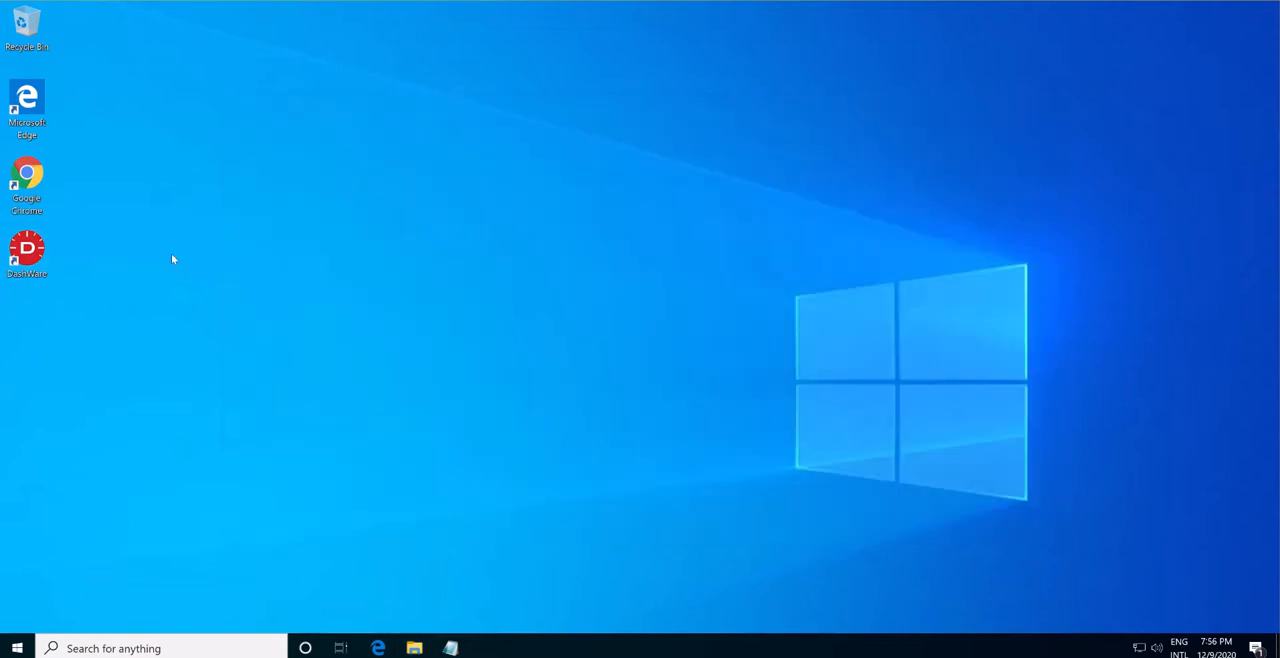
Launch DashWare, examine the data types of the DJI category in the Data Types Editor, and close the editor without changes.
{"action": "double_click", "coordinate": [28, 255]}
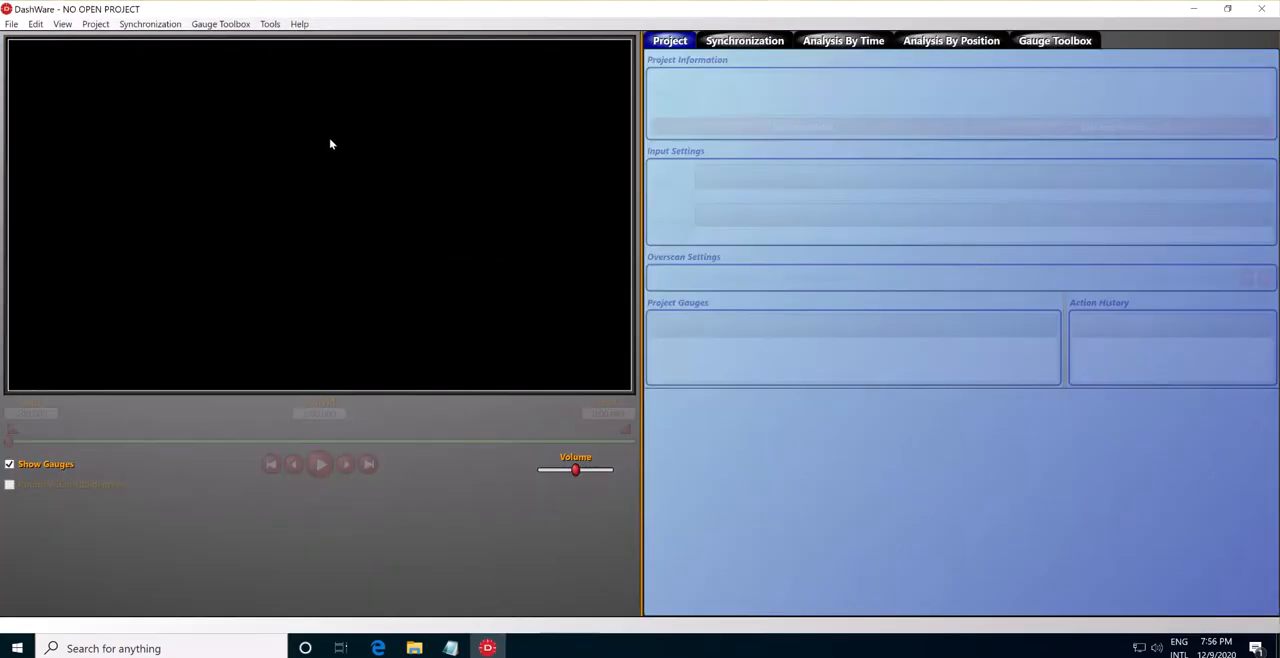
{"action": "left_click", "coordinate": [10, 24]}
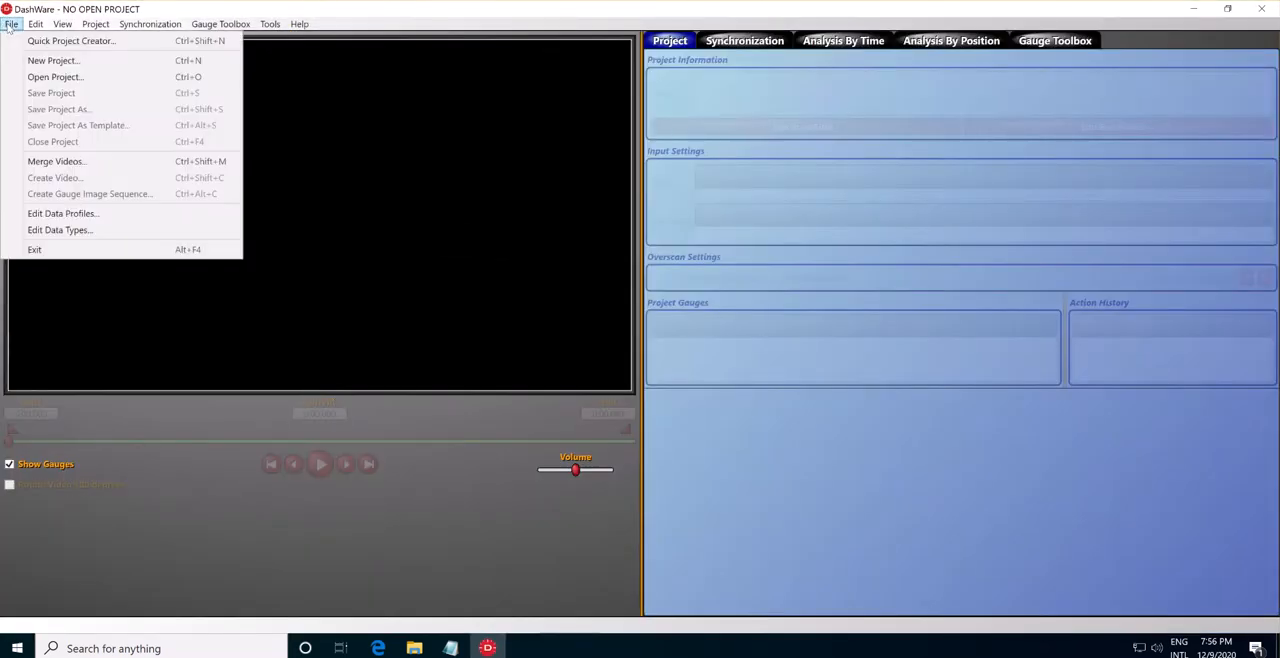
{"action": "left_click", "coordinate": [68, 232]}
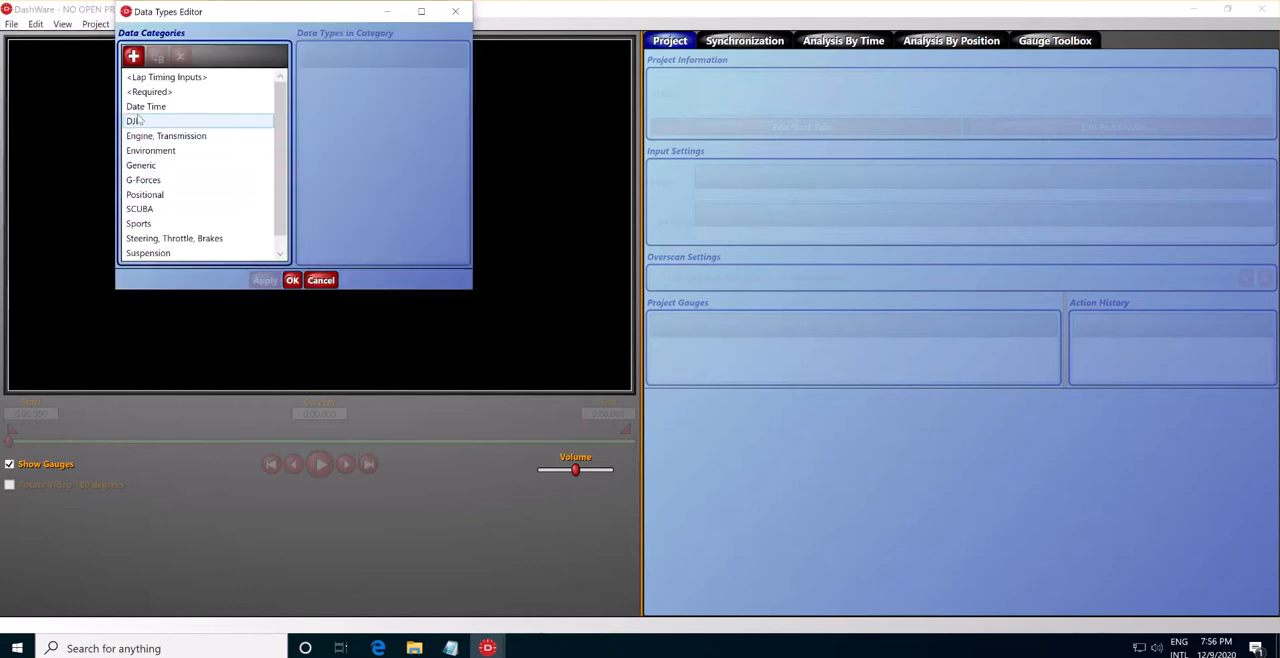
{"action": "left_click", "coordinate": [138, 119]}
{"action": "left_click_drag", "start_coordinate": [459, 115], "coordinate": [459, 142]}
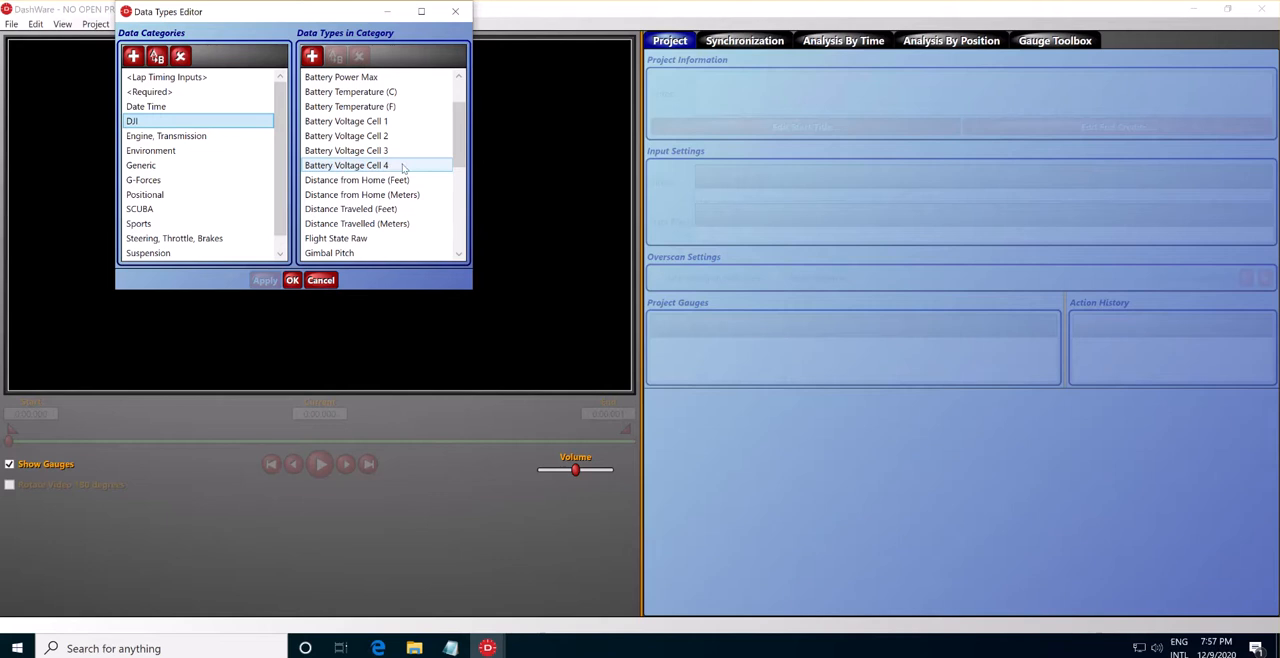
{"action": "left_click_drag", "start_coordinate": [459, 130], "coordinate": [468, 218]}
{"action": "left_click", "coordinate": [320, 280]}
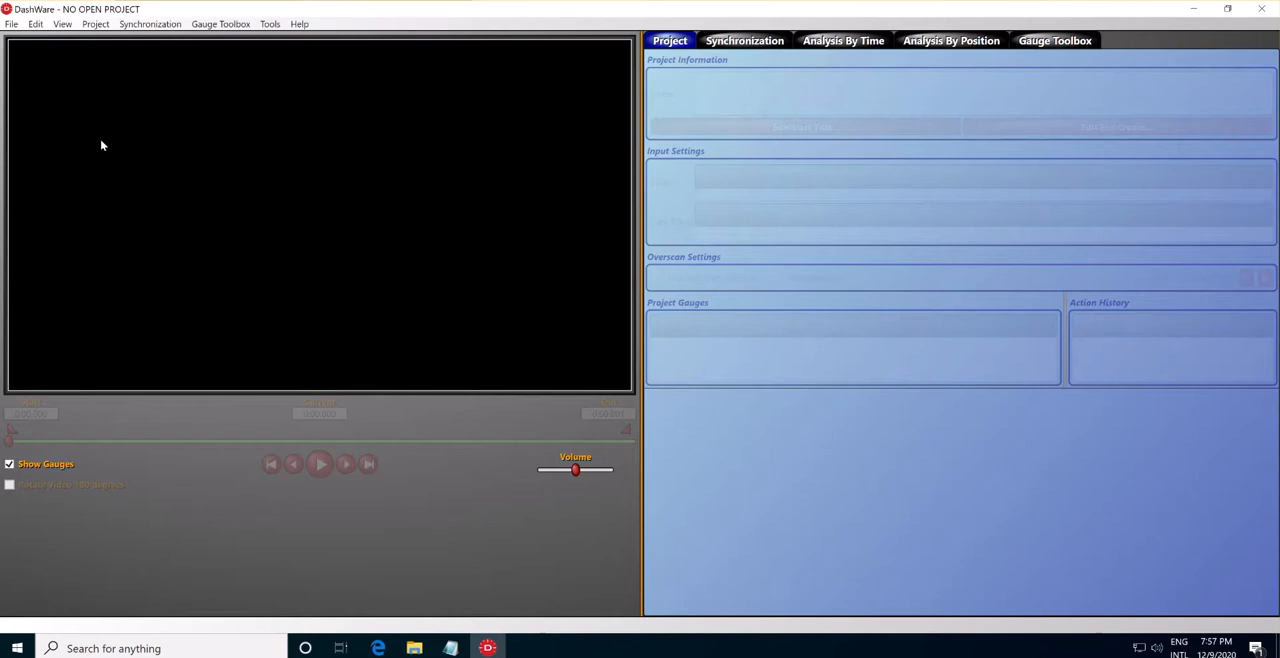
Examine the column mappings of the DJI Mavic MM-MA2-M2P profile in the Data Profile Editor, and close the editor.
{"action": "left_click", "coordinate": [12, 24]}
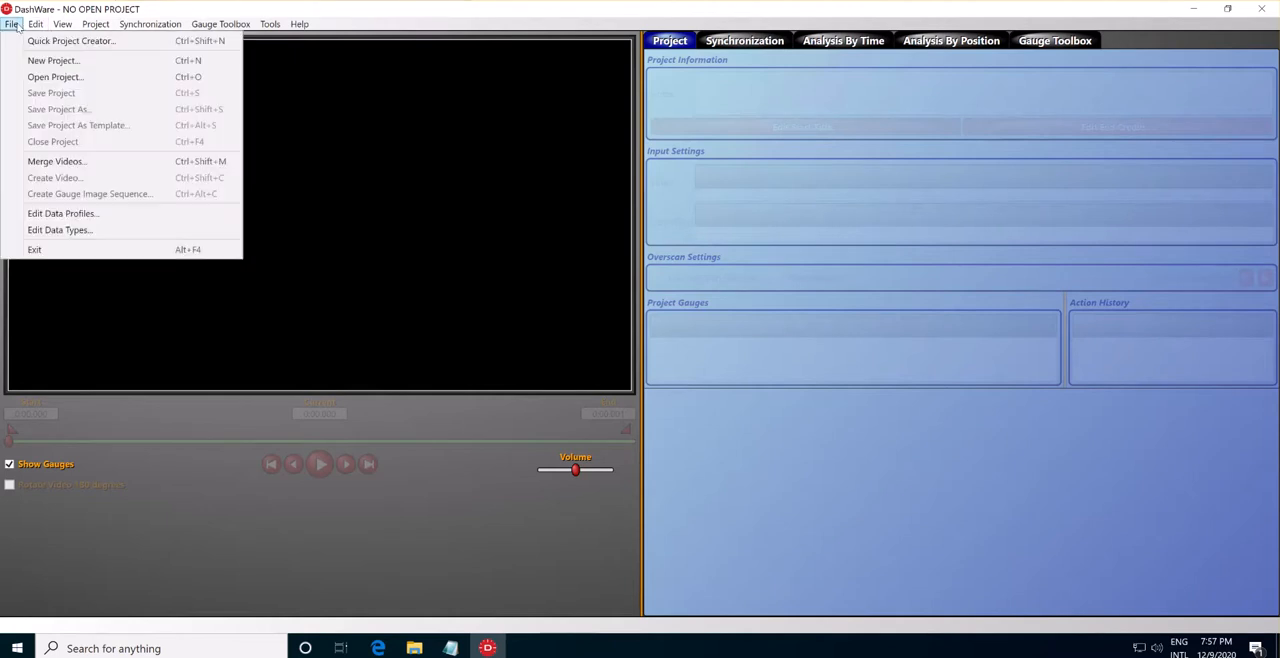
{"action": "left_click", "coordinate": [81, 215]}
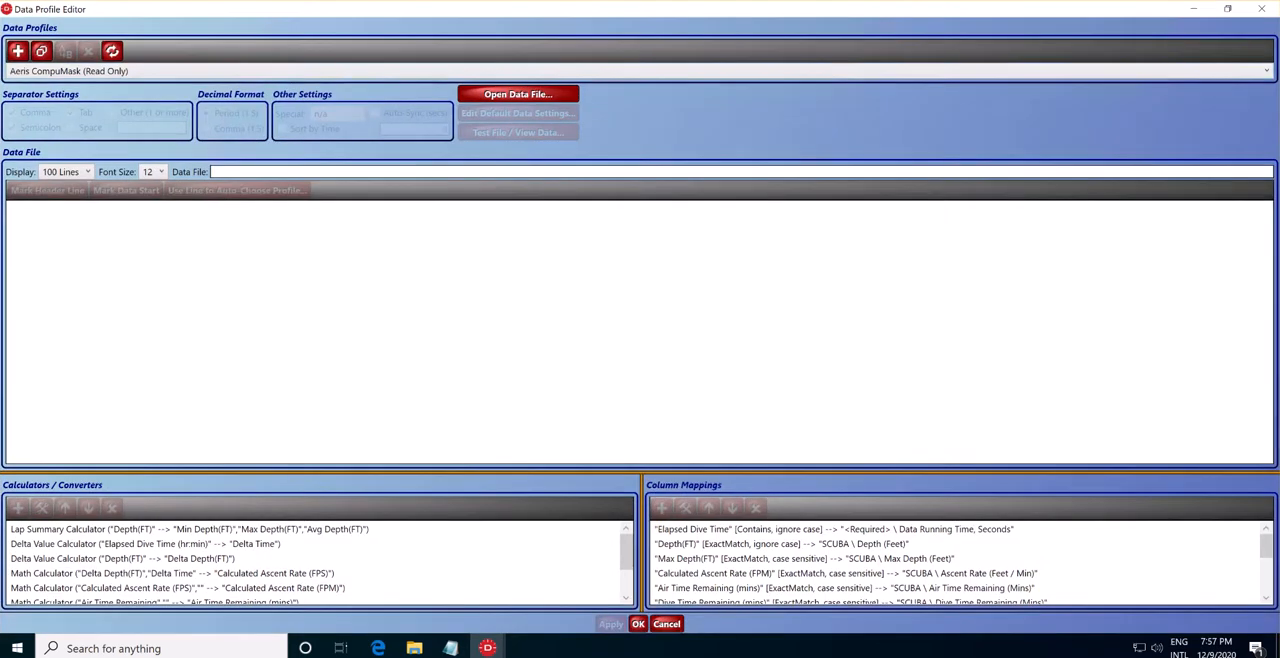
{"action": "left_click", "coordinate": [64, 73]}
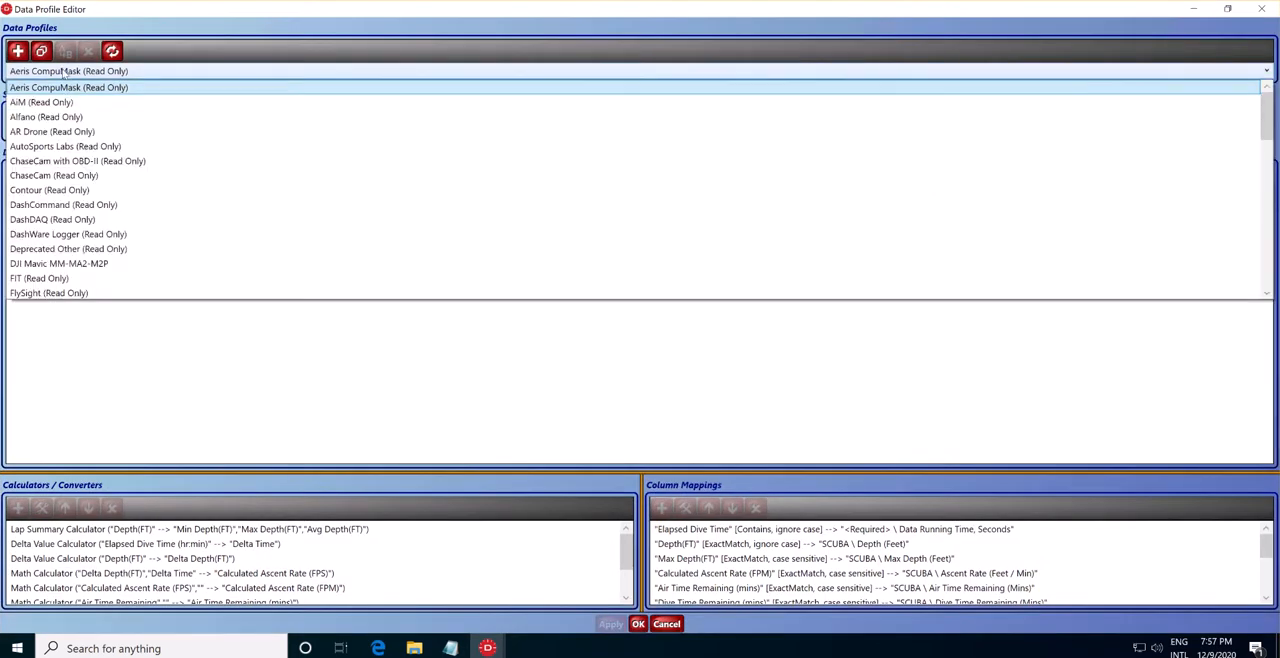
{"action": "left_click", "coordinate": [99, 265]}
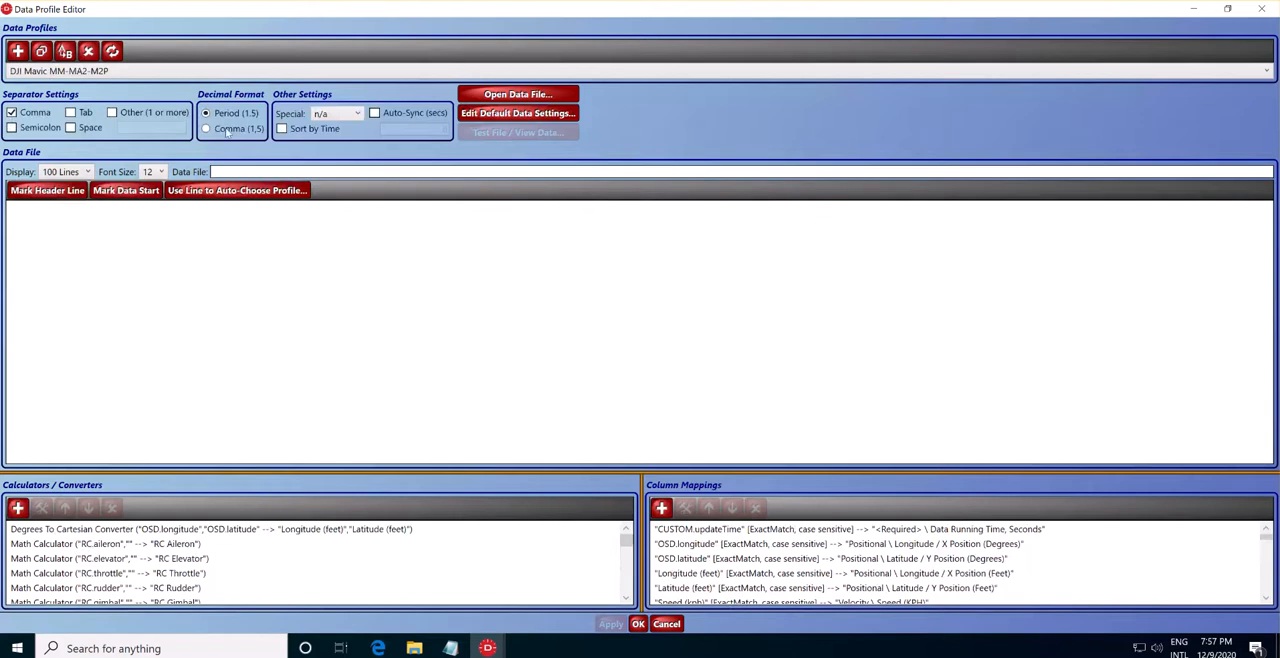
{"action": "scroll", "coordinate": [745, 537], "scroll_direction": "down", "scroll_amount": 10}
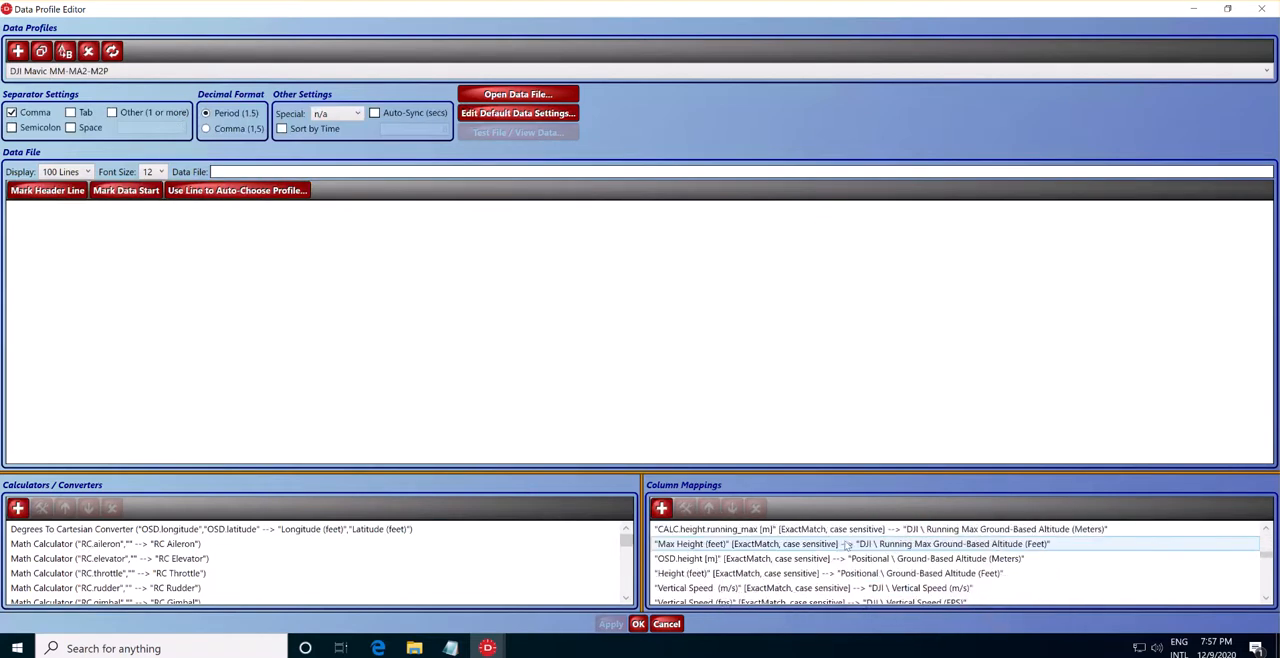
{"action": "scroll", "coordinate": [858, 578], "scroll_direction": "down", "scroll_amount": 1}
{"action": "scroll", "coordinate": [860, 574], "scroll_direction": "up", "scroll_amount": 2}
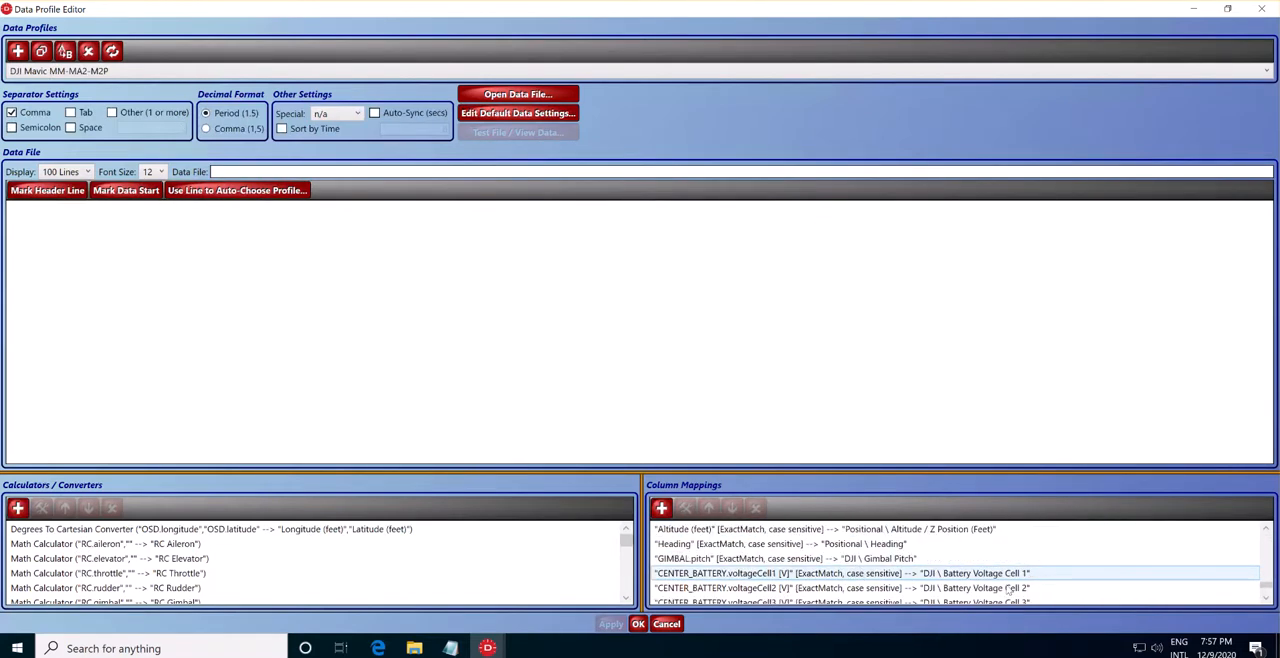
{"action": "scroll", "coordinate": [985, 580], "scroll_direction": "down", "scroll_amount": 2}
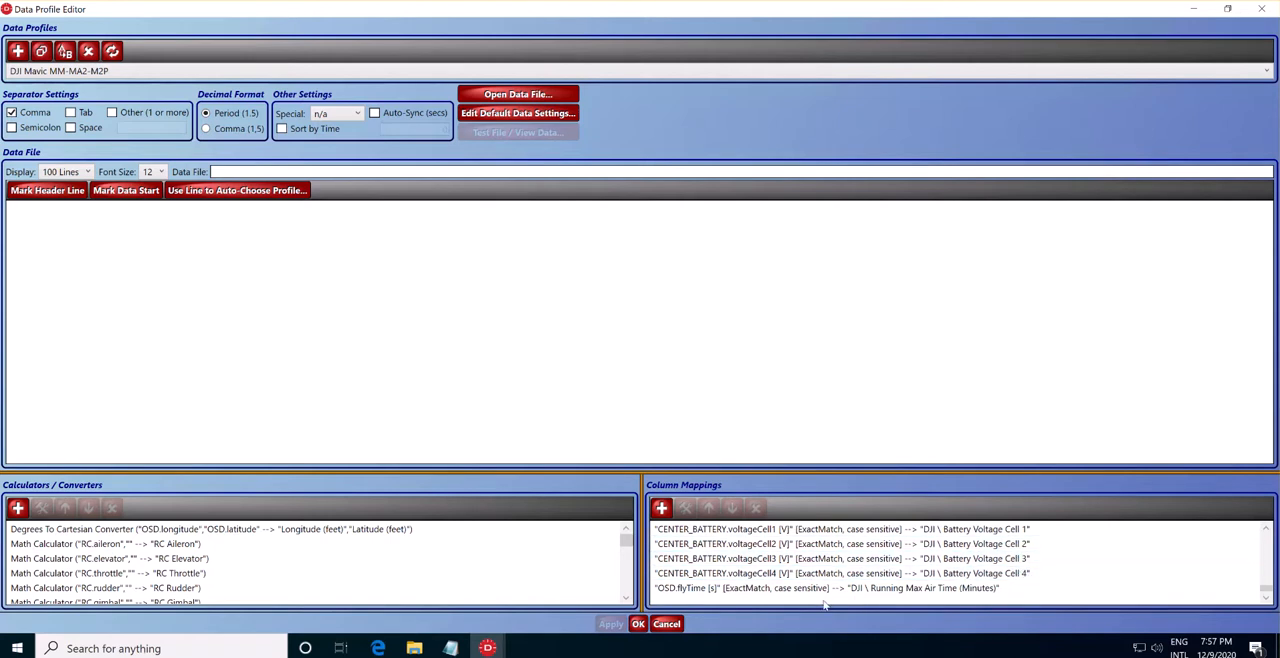
{"action": "scroll", "coordinate": [924, 545], "scroll_direction": "up", "scroll_amount": 1}
{"action": "scroll", "coordinate": [924, 545], "scroll_direction": "down", "scroll_amount": 2}
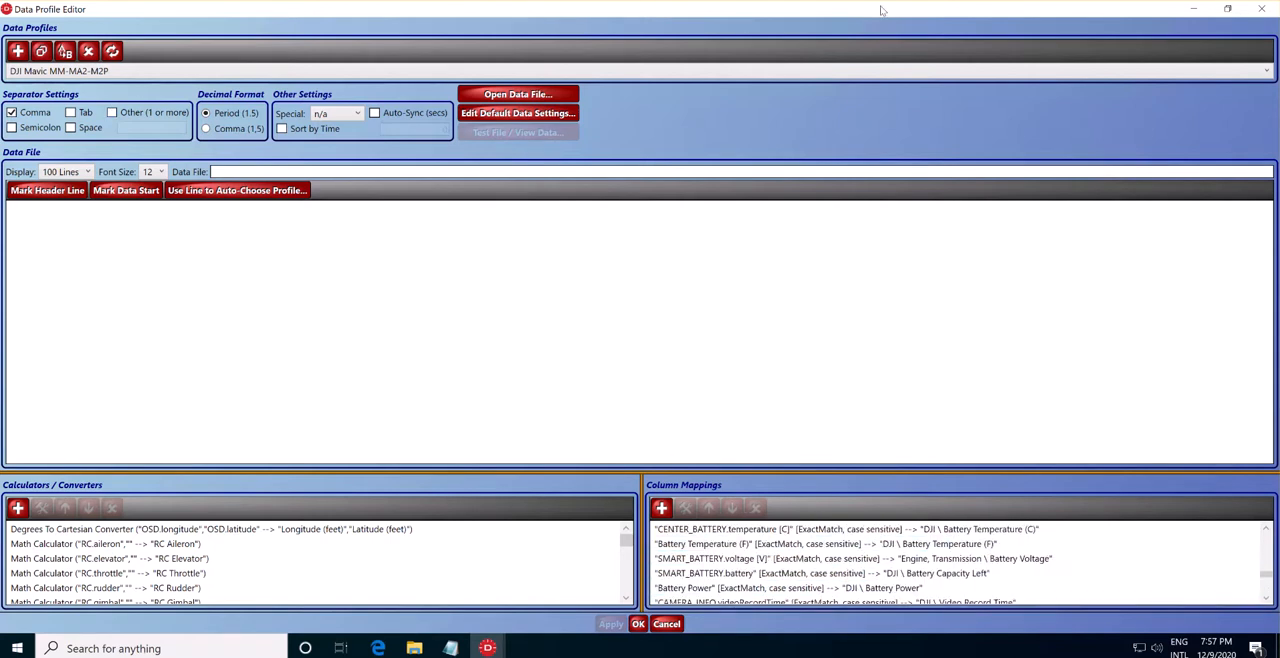
{"action": "left_click", "coordinate": [1261, 9]}
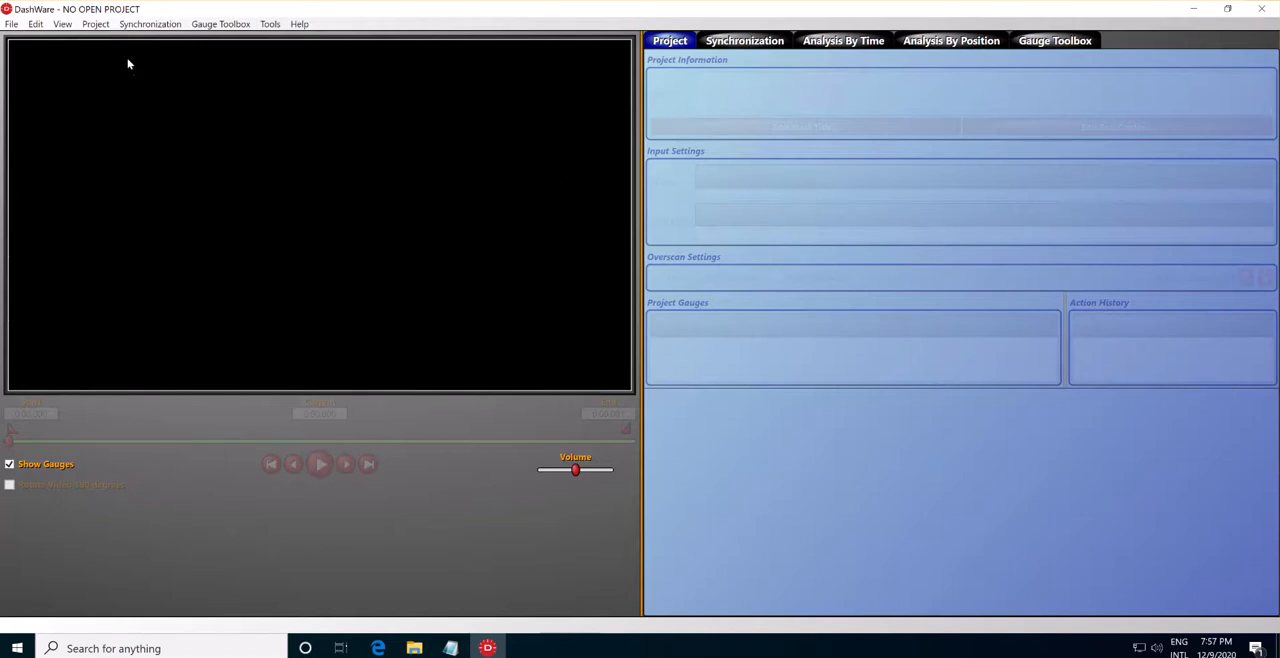
Filter the gauges in the Gauge Toolbox by DJI.
{"action": "left_click", "coordinate": [1079, 43]}
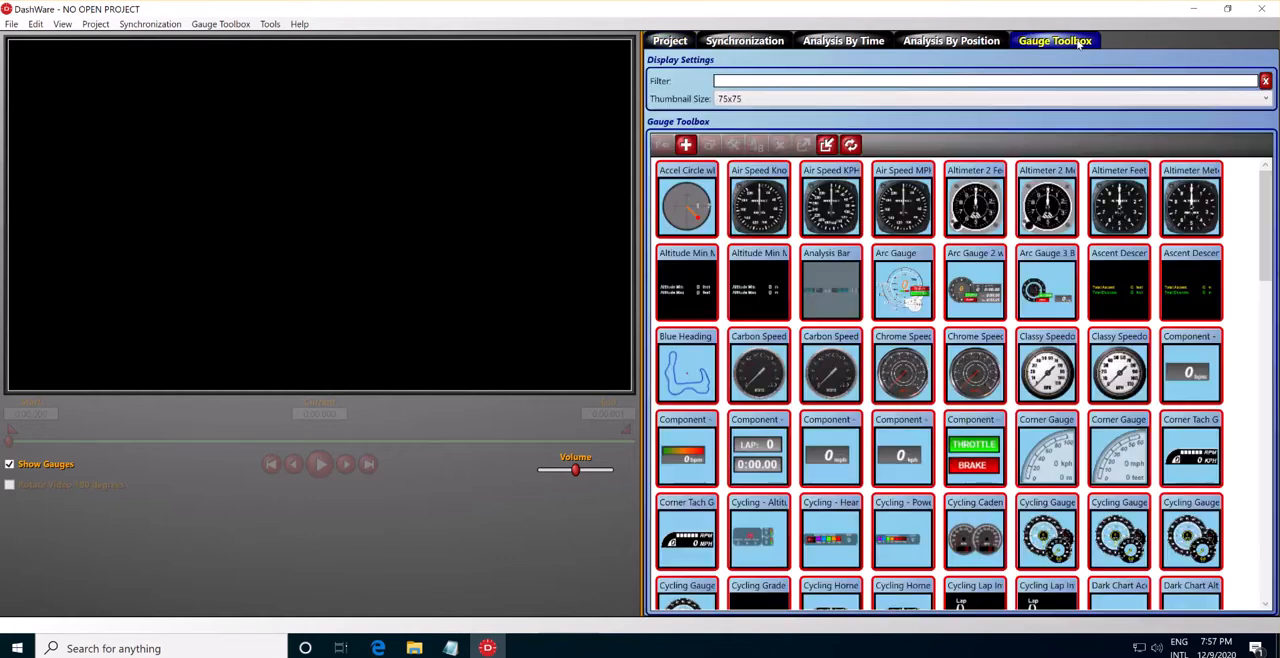
{"action": "left_click", "coordinate": [800, 81]}
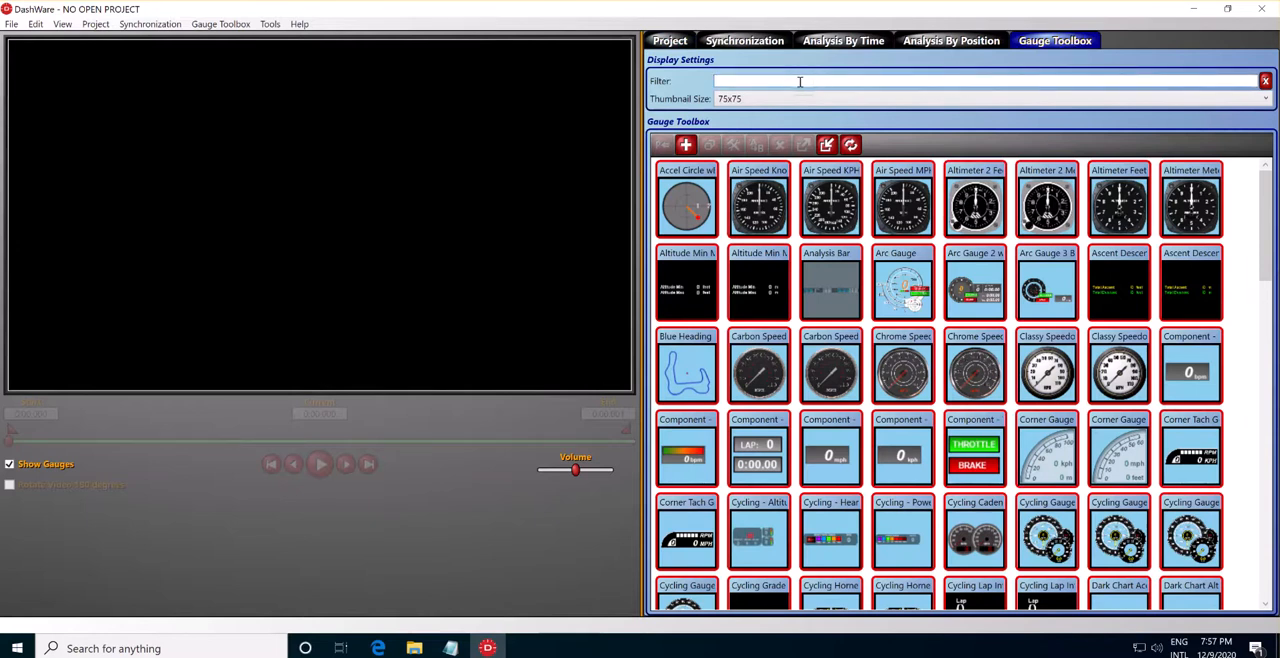
{"action": "type", "text": "DJI"}
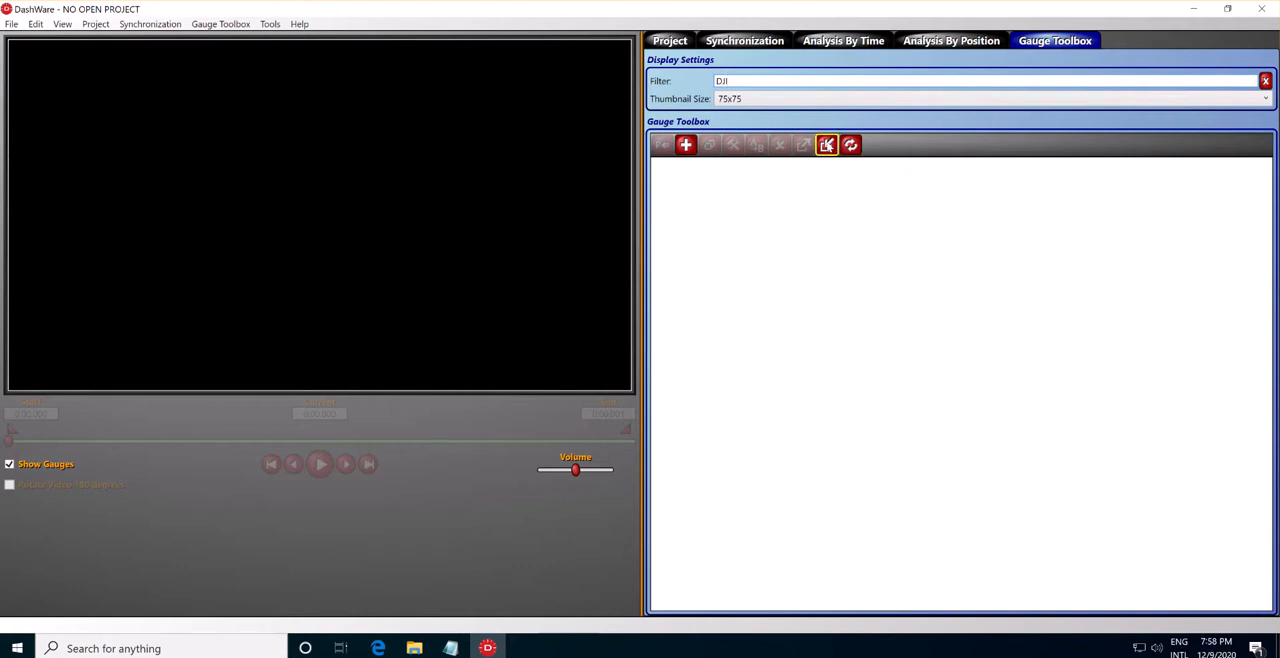
Import the DJI Battery Cells -- Mavic 2 Pro gauge from the DashWare Mavic - ZEUS folder in Downloads and add it under its default name.
{"action": "left_click", "coordinate": [827, 146]}
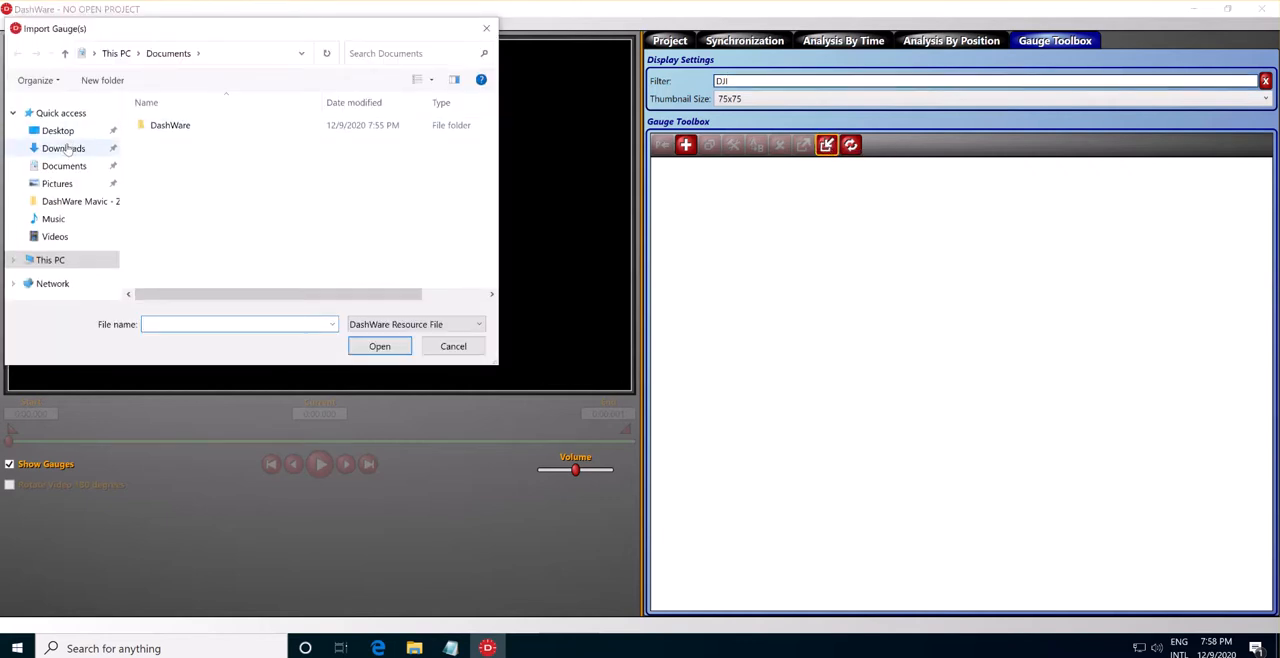
{"action": "left_click", "coordinate": [66, 148]}
{"action": "left_click", "coordinate": [245, 148]}
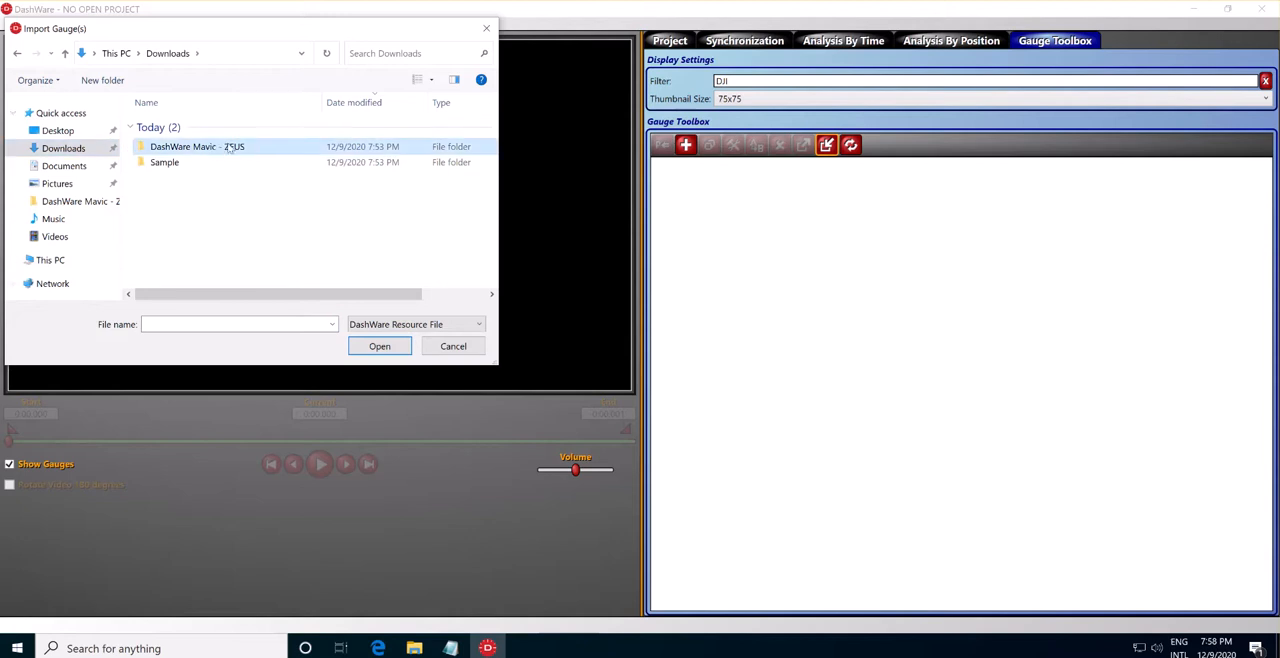
{"action": "double_click", "coordinate": [227, 148]}
{"action": "double_click", "coordinate": [227, 127]}
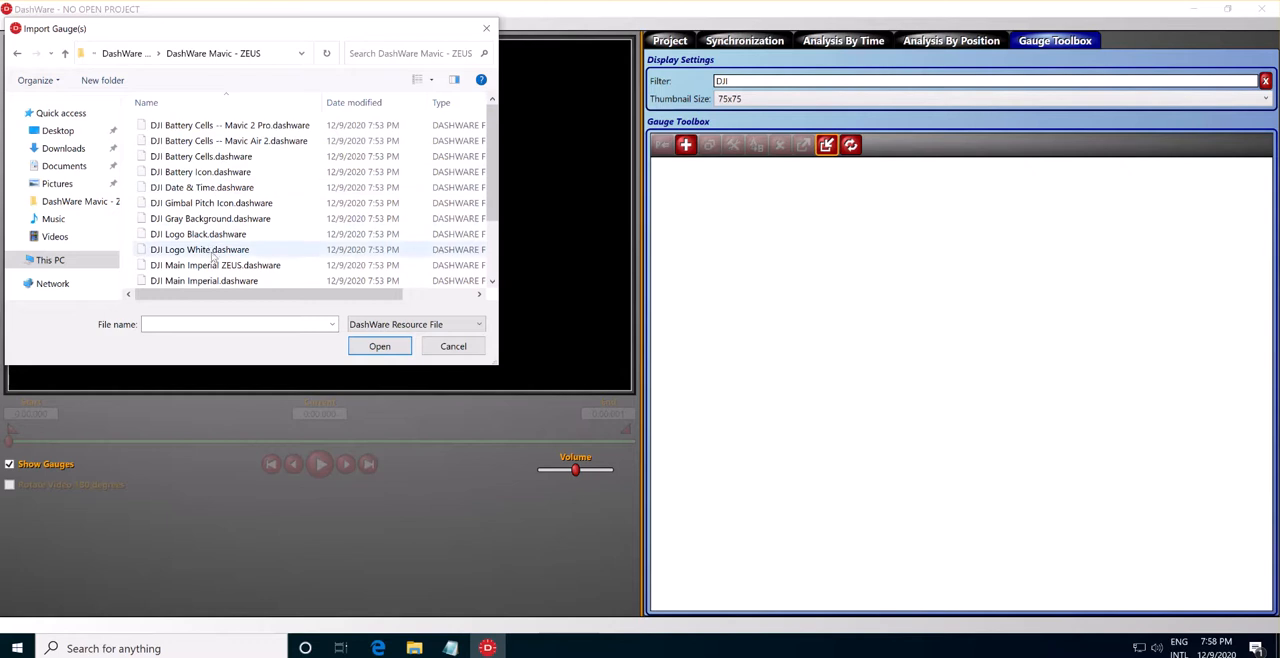
{"action": "scroll", "coordinate": [215, 258], "scroll_direction": "down", "scroll_amount": 2}
{"action": "left_click_drag", "start_coordinate": [231, 367], "coordinate": [231, 533]}
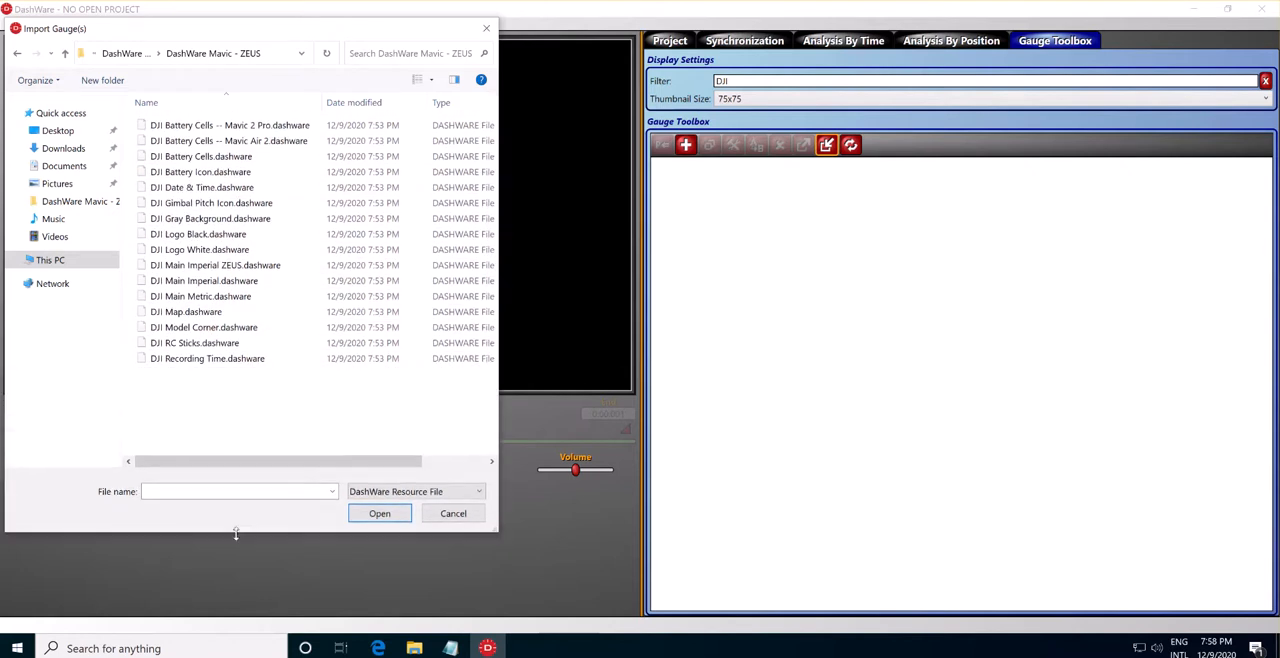
{"action": "left_click", "coordinate": [206, 128]}
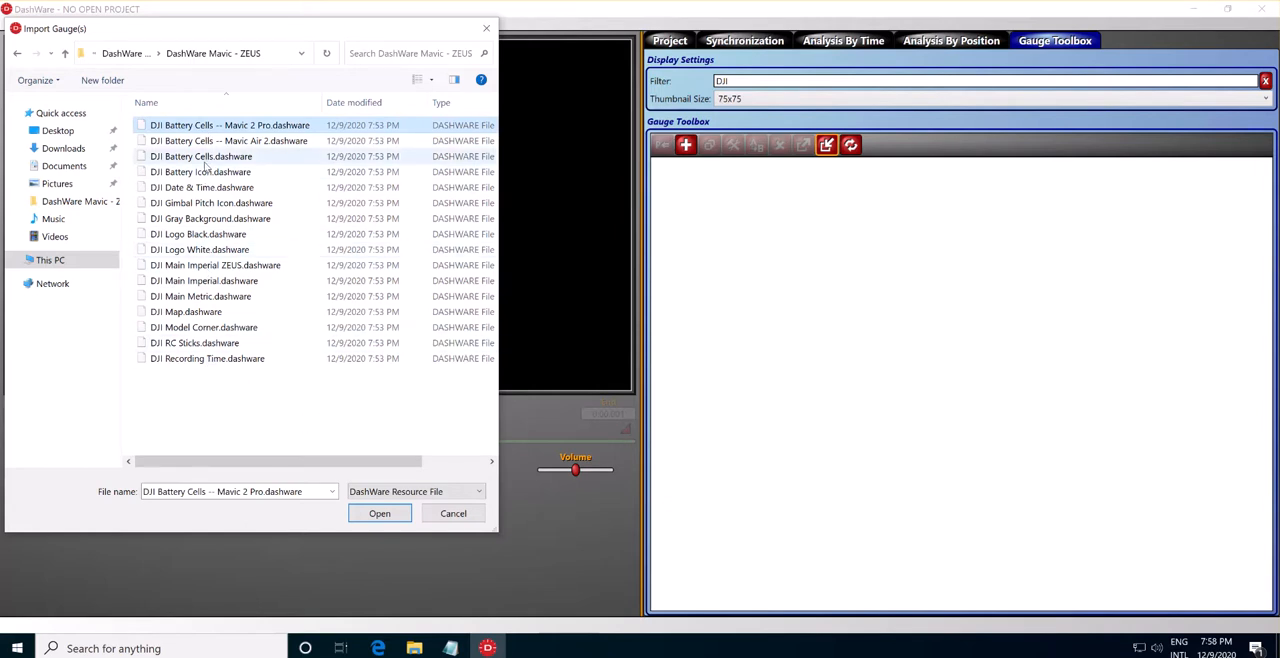
{"action": "left_click", "coordinate": [380, 513]}
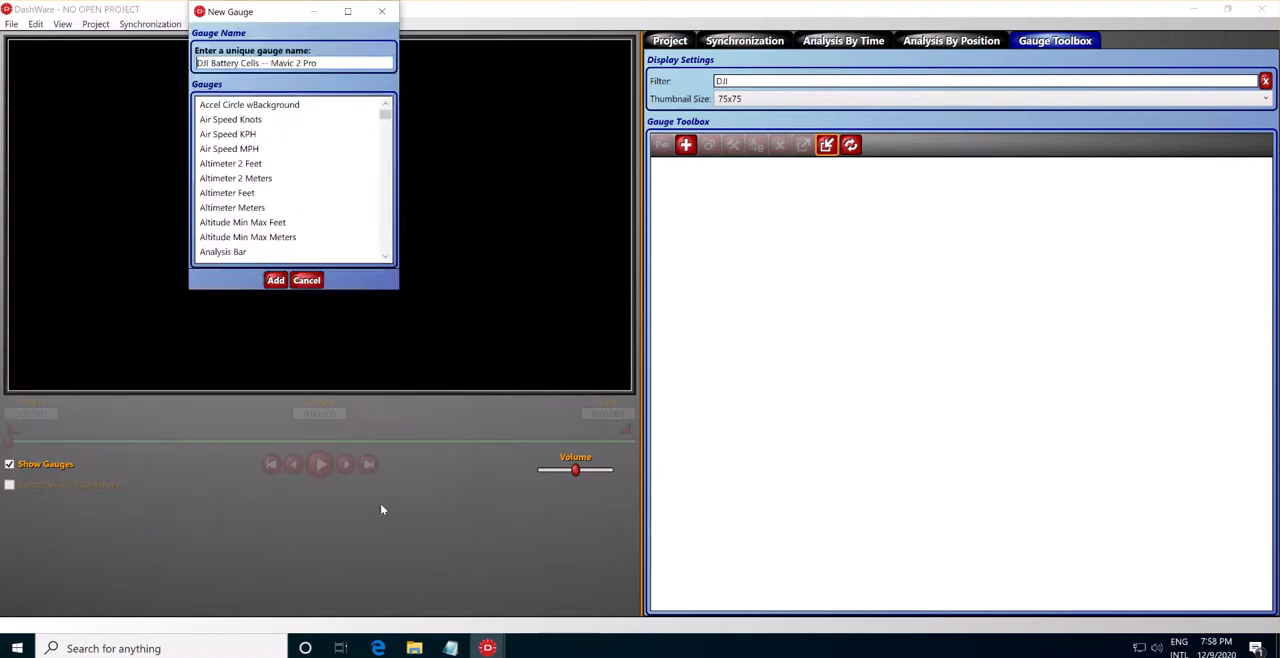
{"action": "left_click", "coordinate": [275, 280]}
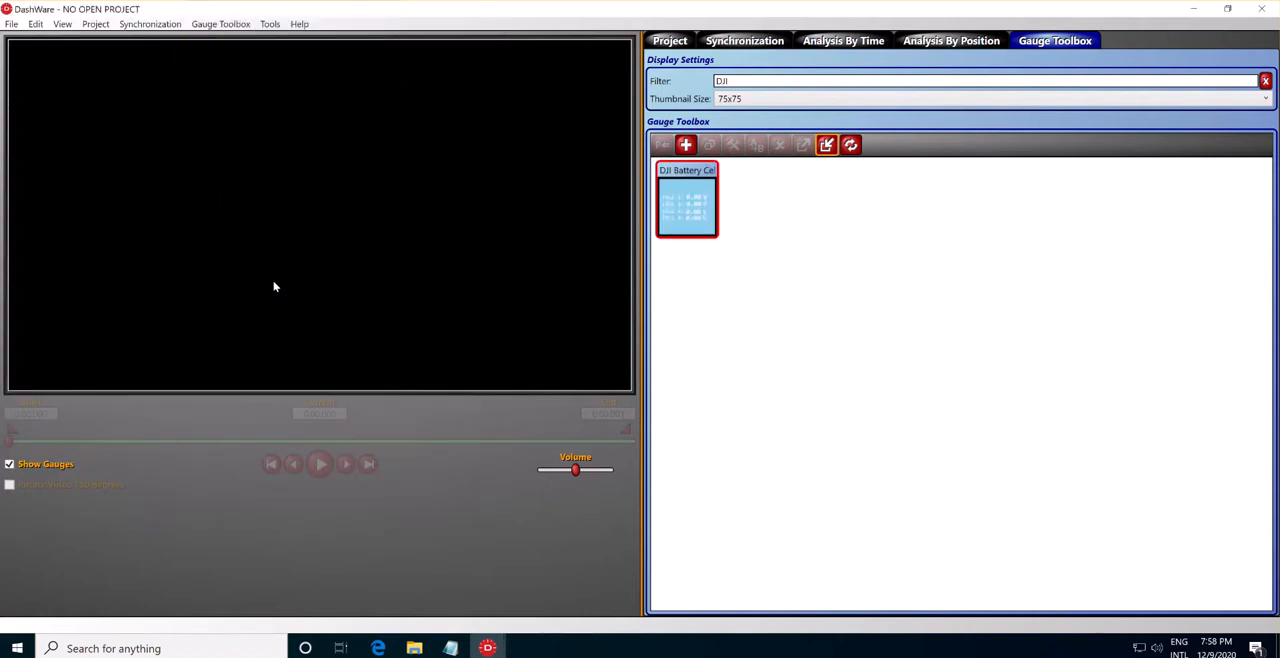
Import the DJI Battery Cells -- Mavic Air 2 and DJI Battery Cells gauges into the Gauge Toolbox.
{"action": "left_click", "coordinate": [832, 147]}
{"action": "left_click", "coordinate": [290, 141]}
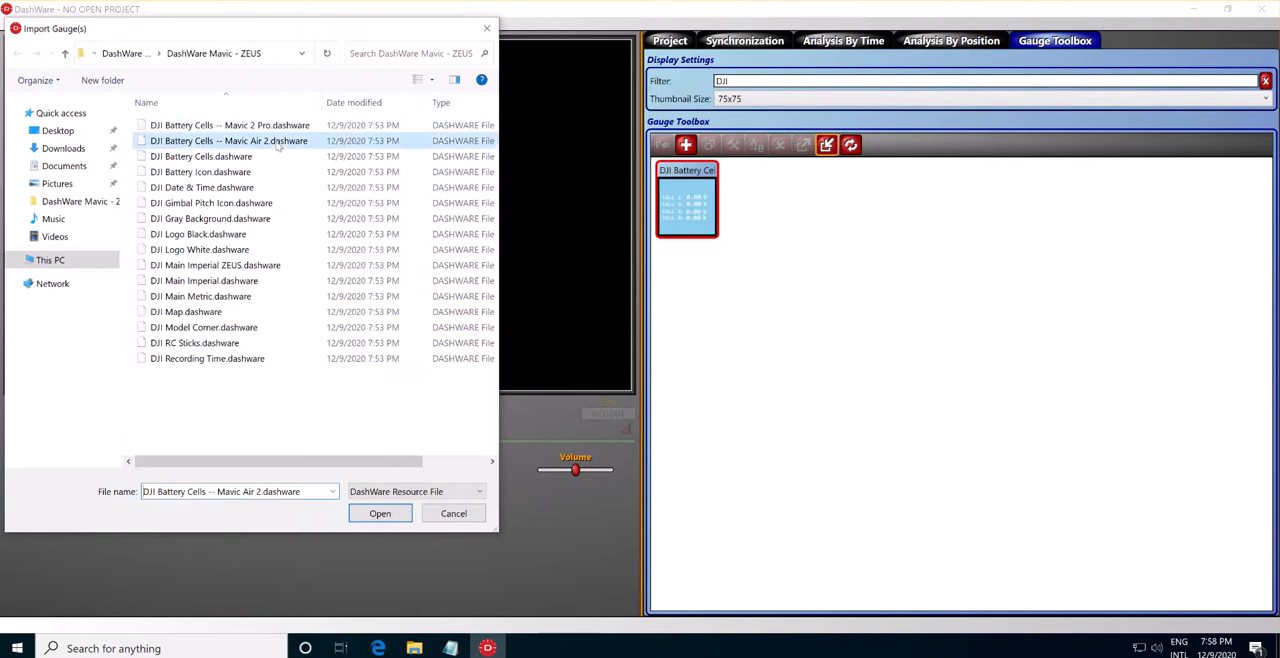
{"action": "left_click", "coordinate": [380, 513]}
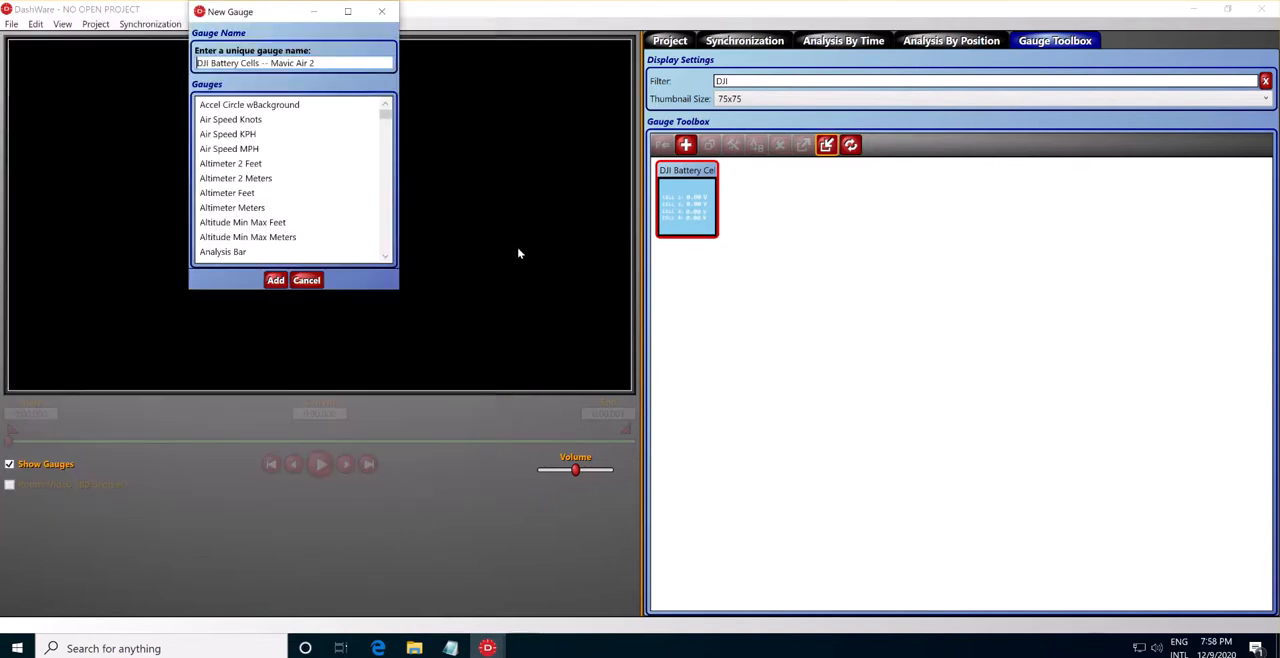
{"action": "left_click", "coordinate": [277, 280]}
{"action": "left_click", "coordinate": [828, 147]}
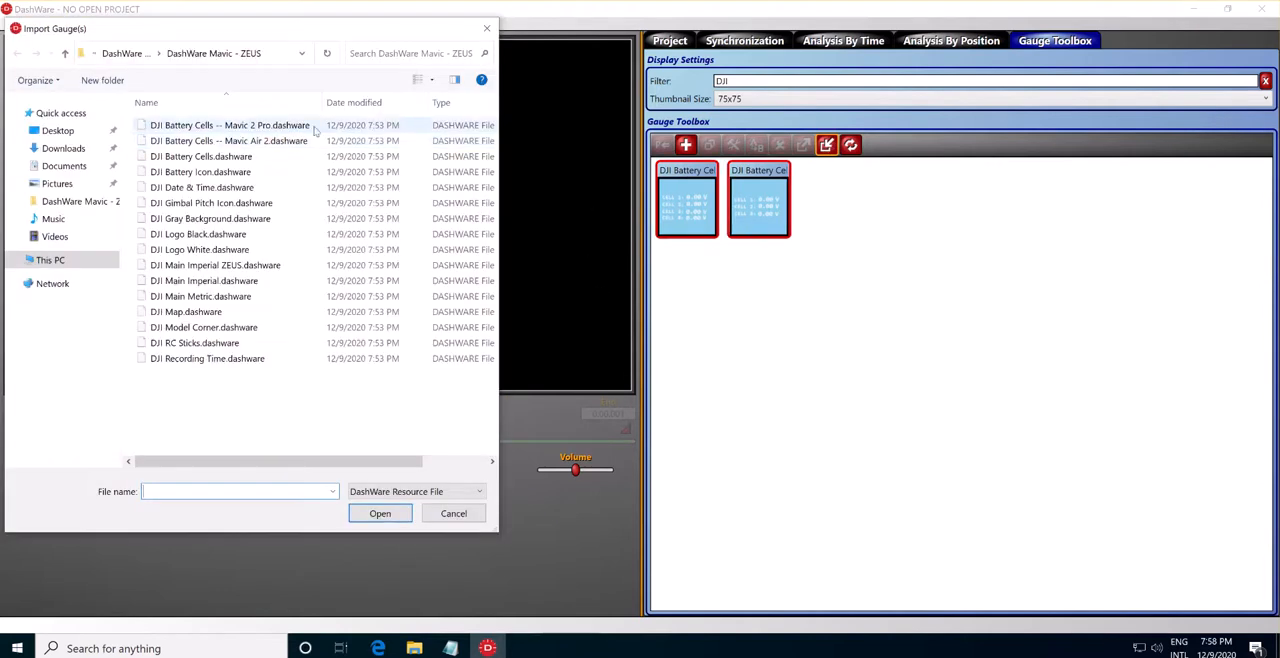
{"action": "left_click", "coordinate": [225, 157]}
{"action": "left_click", "coordinate": [378, 513]}
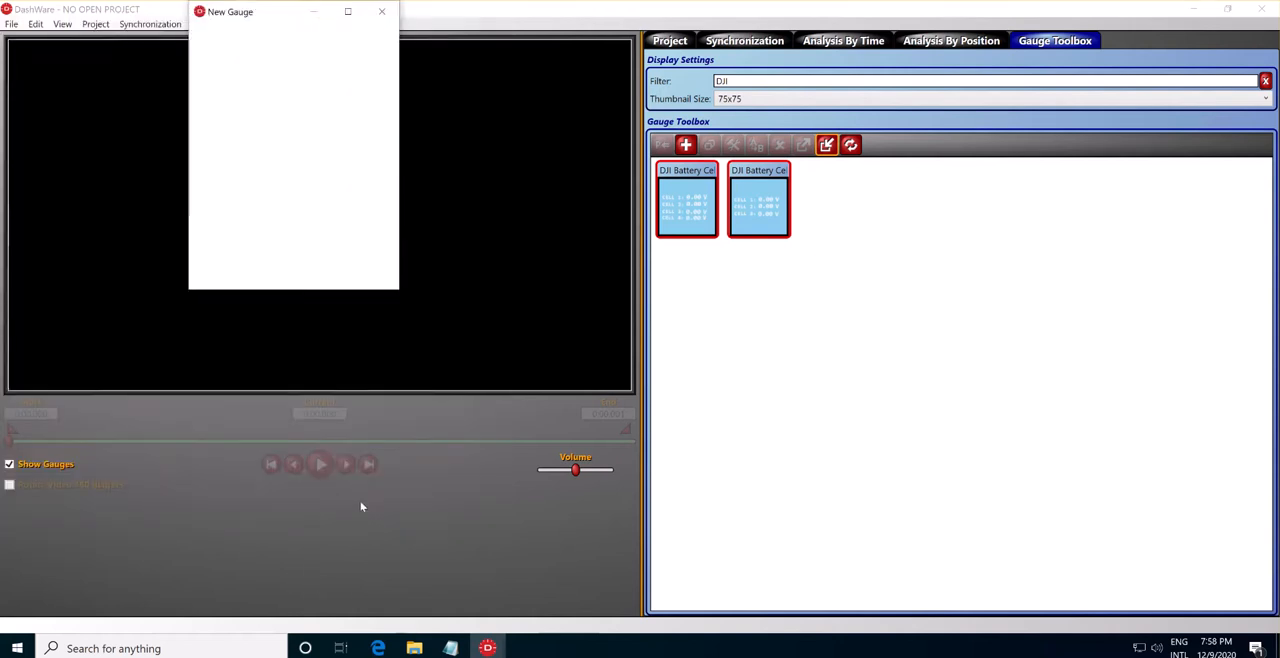
{"action": "left_click", "coordinate": [277, 280]}
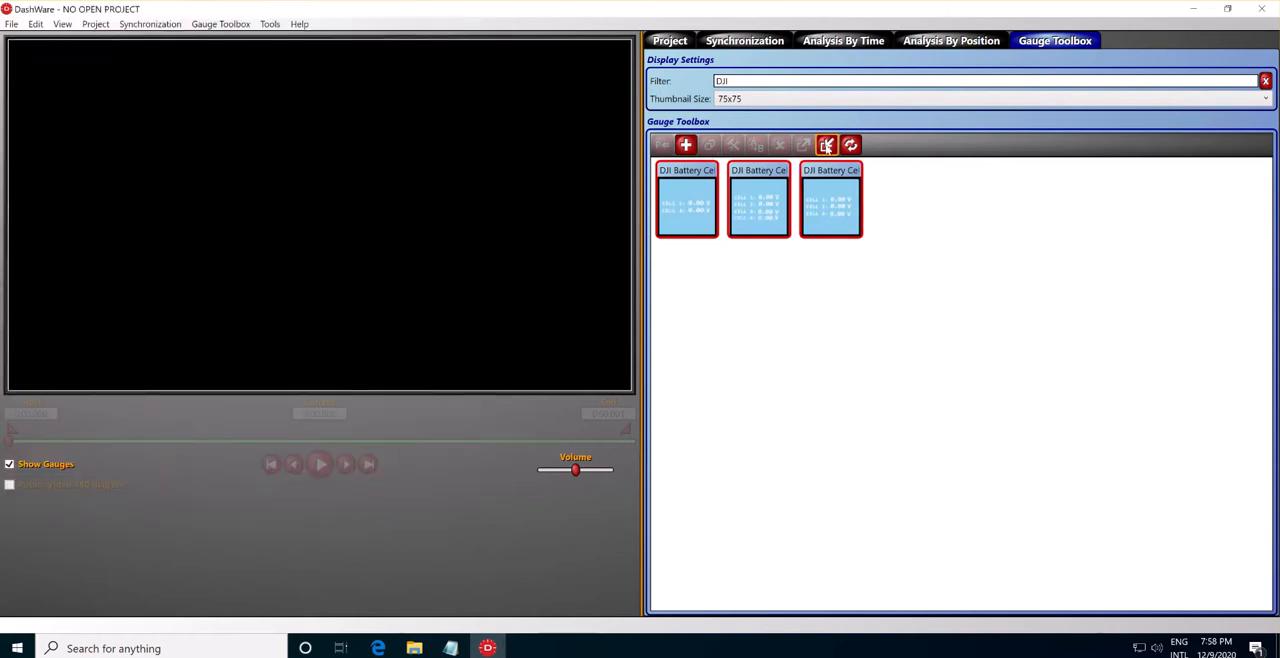
Import the DJI Battery Icon and DJI Date & Time gauges, keeping their default names.
{"action": "left_click", "coordinate": [827, 146]}
{"action": "left_click", "coordinate": [203, 172]}
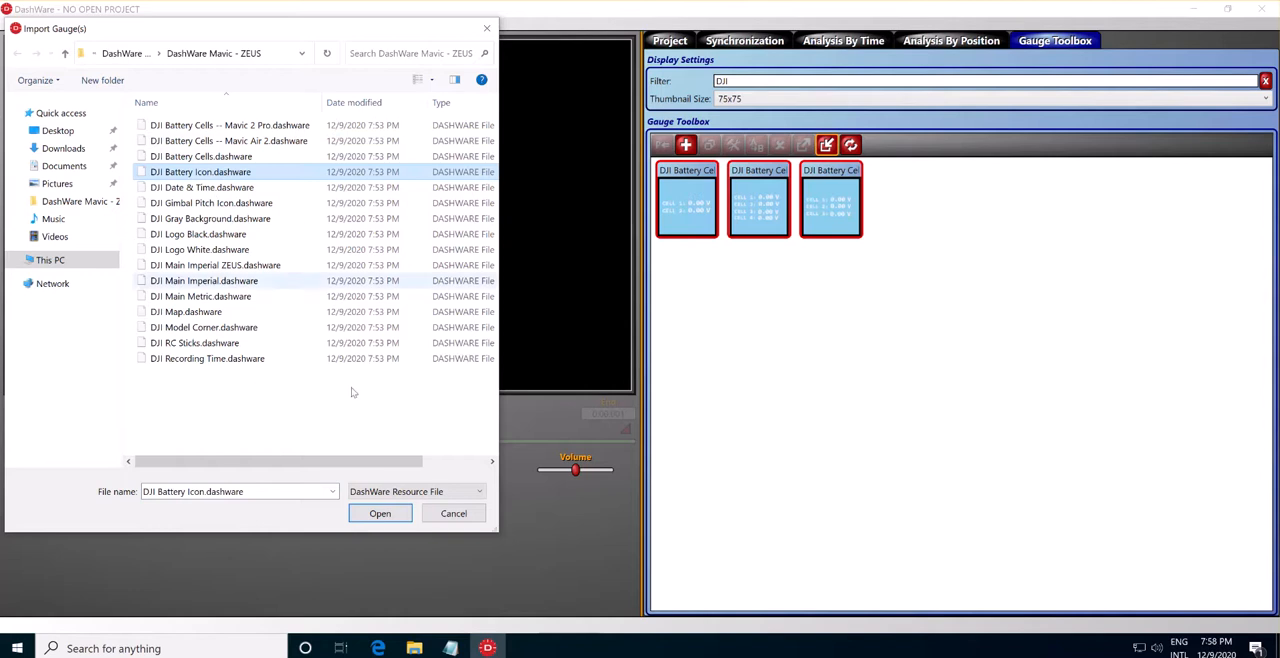
{"action": "left_click", "coordinate": [378, 513]}
{"action": "left_click", "coordinate": [277, 280]}
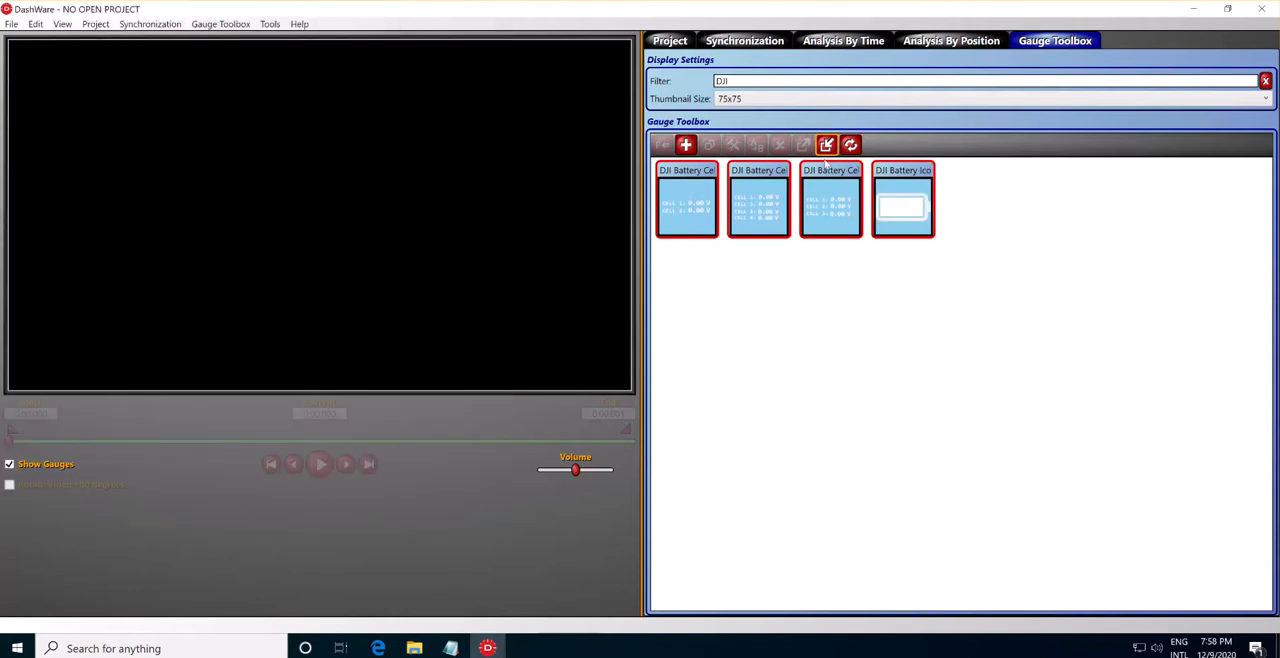
{"action": "left_click", "coordinate": [827, 146]}
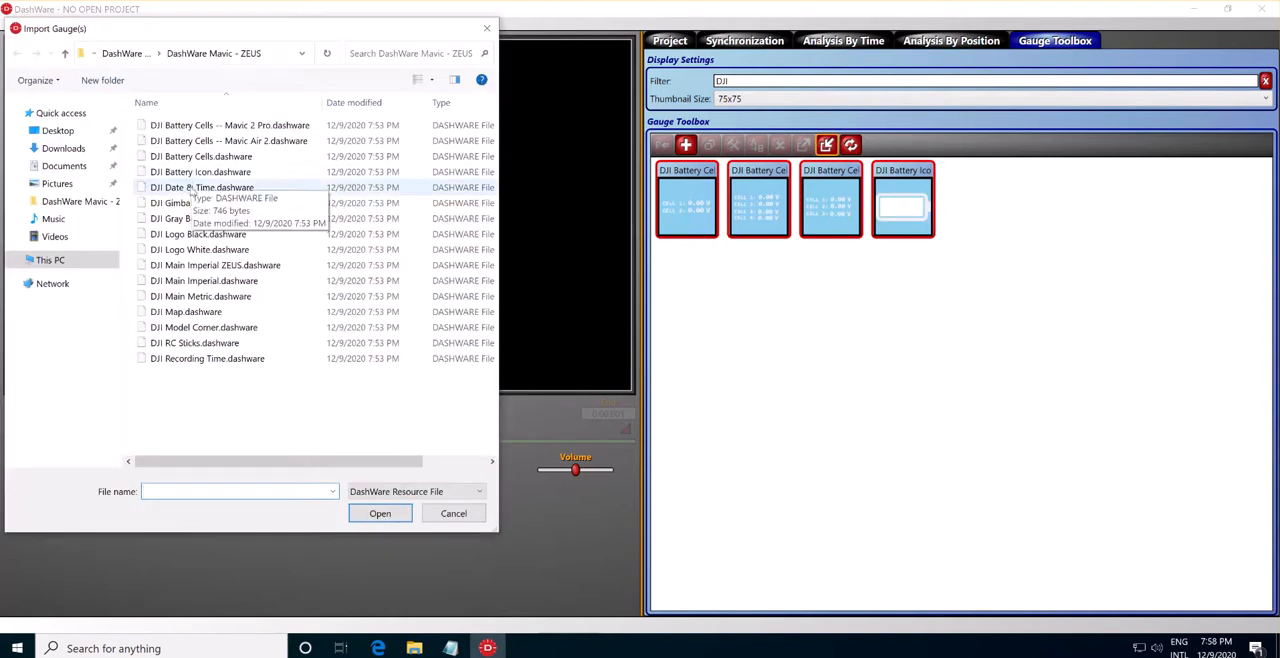
{"action": "left_click", "coordinate": [205, 187]}
{"action": "left_click", "coordinate": [362, 514]}
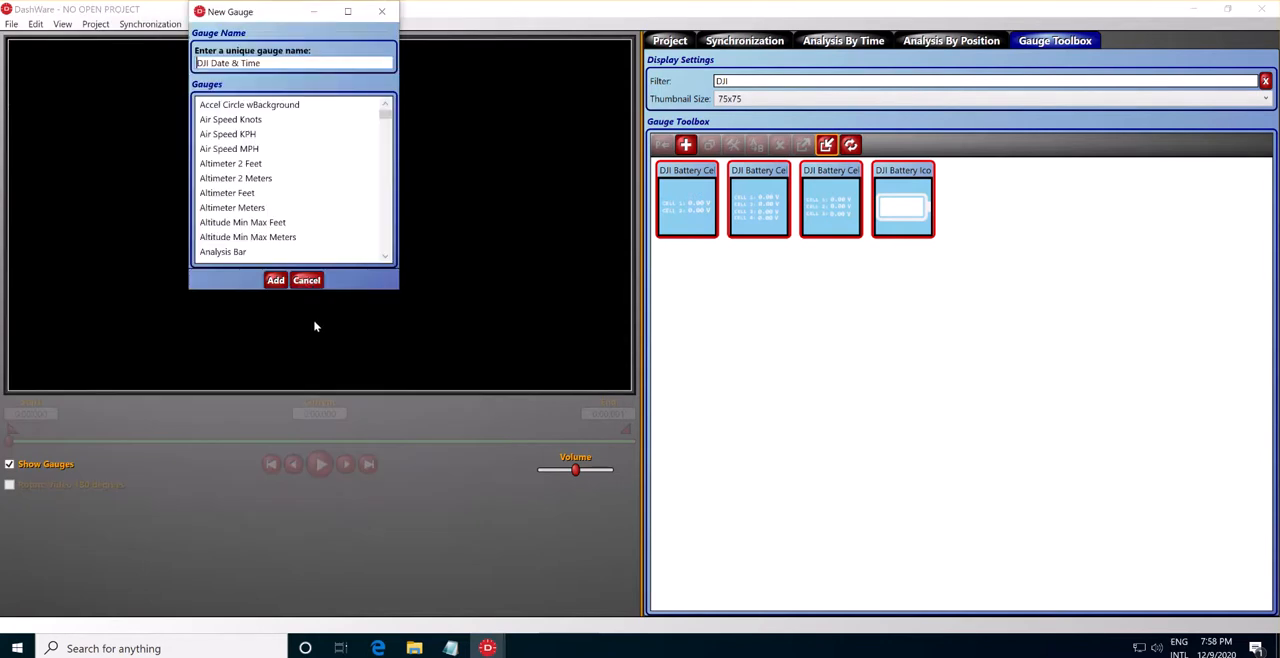
{"action": "left_click", "coordinate": [274, 280]}
Import the DJI Gimbal Pitch Icon and DJI Gray Background gauges into the Gauge Toolbox.
{"action": "left_click", "coordinate": [827, 146]}
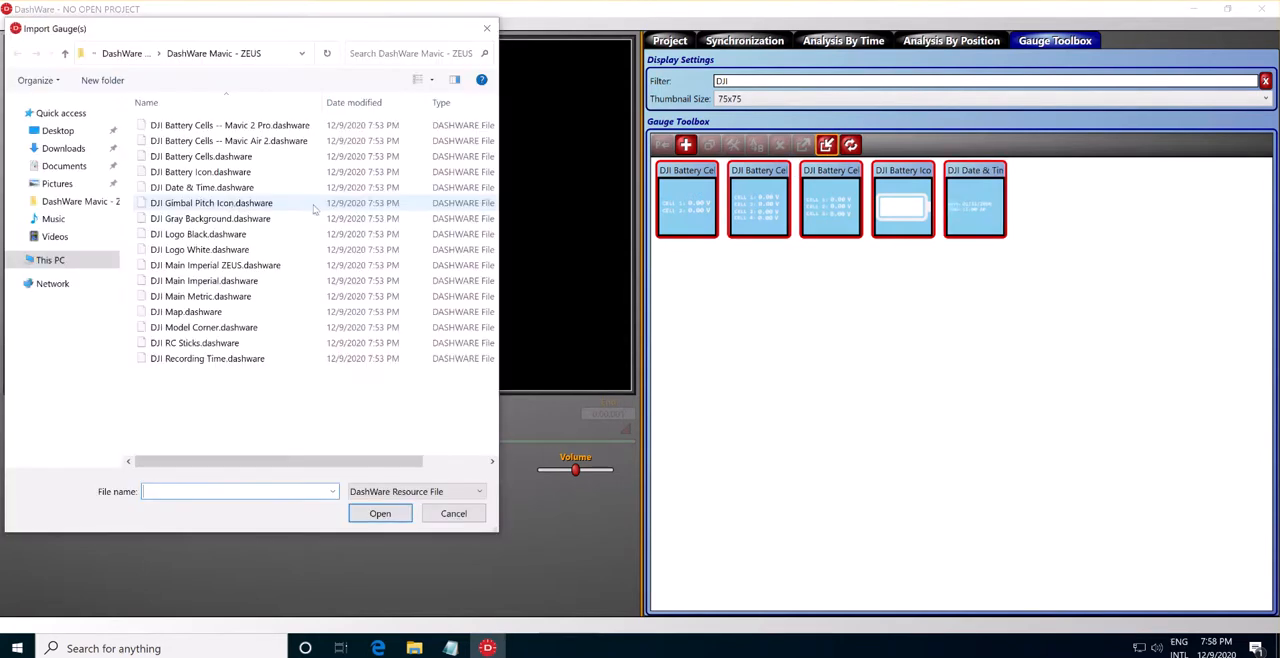
{"action": "left_click", "coordinate": [229, 203]}
{"action": "left_click", "coordinate": [371, 516]}
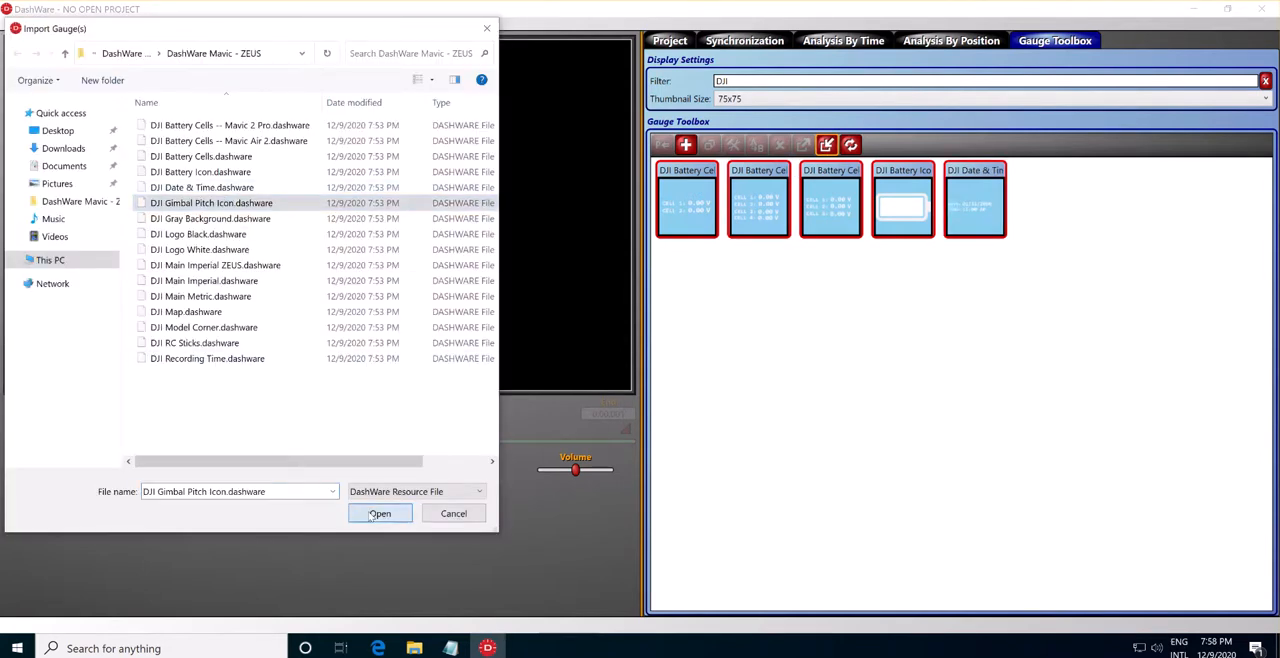
{"action": "left_click", "coordinate": [274, 280]}
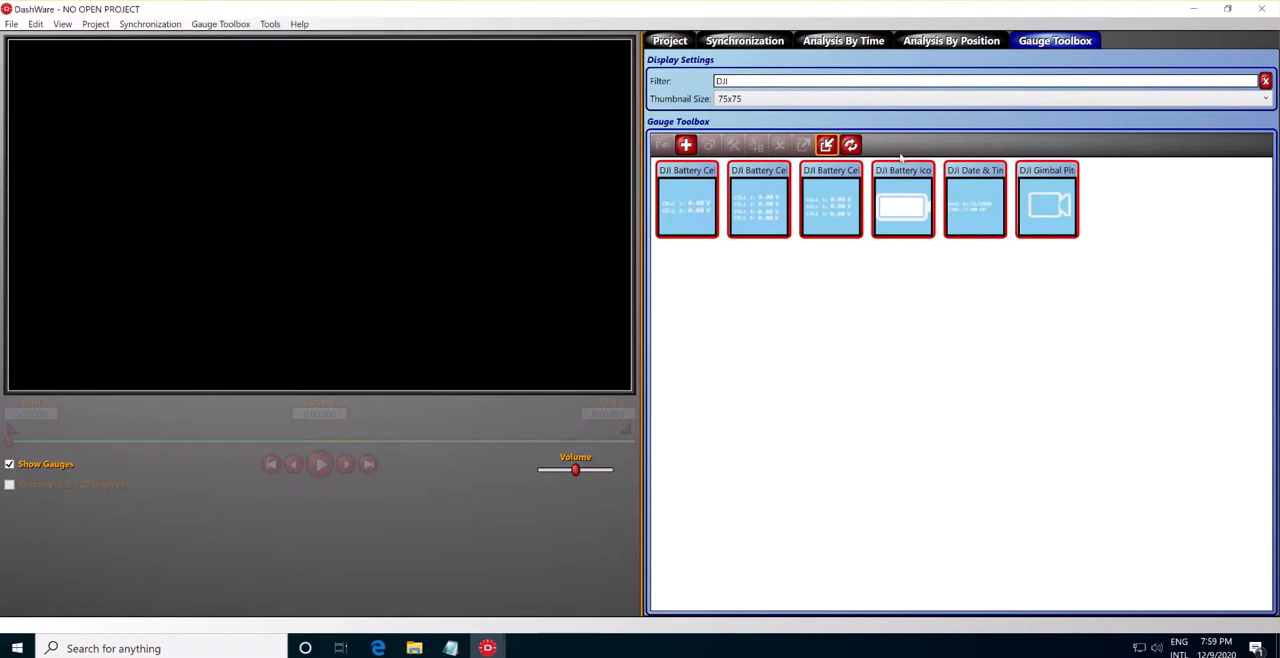
{"action": "left_click", "coordinate": [827, 146]}
{"action": "left_click", "coordinate": [203, 203]}
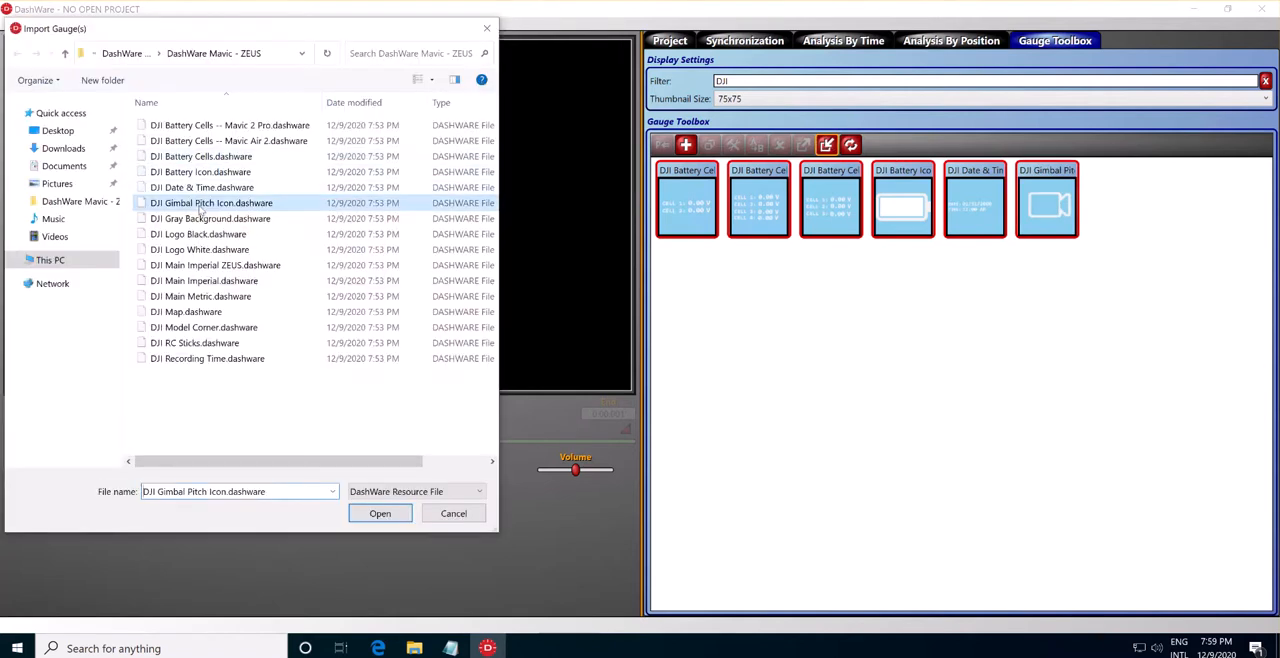
{"action": "left_click", "coordinate": [210, 218]}
{"action": "left_click", "coordinate": [370, 512]}
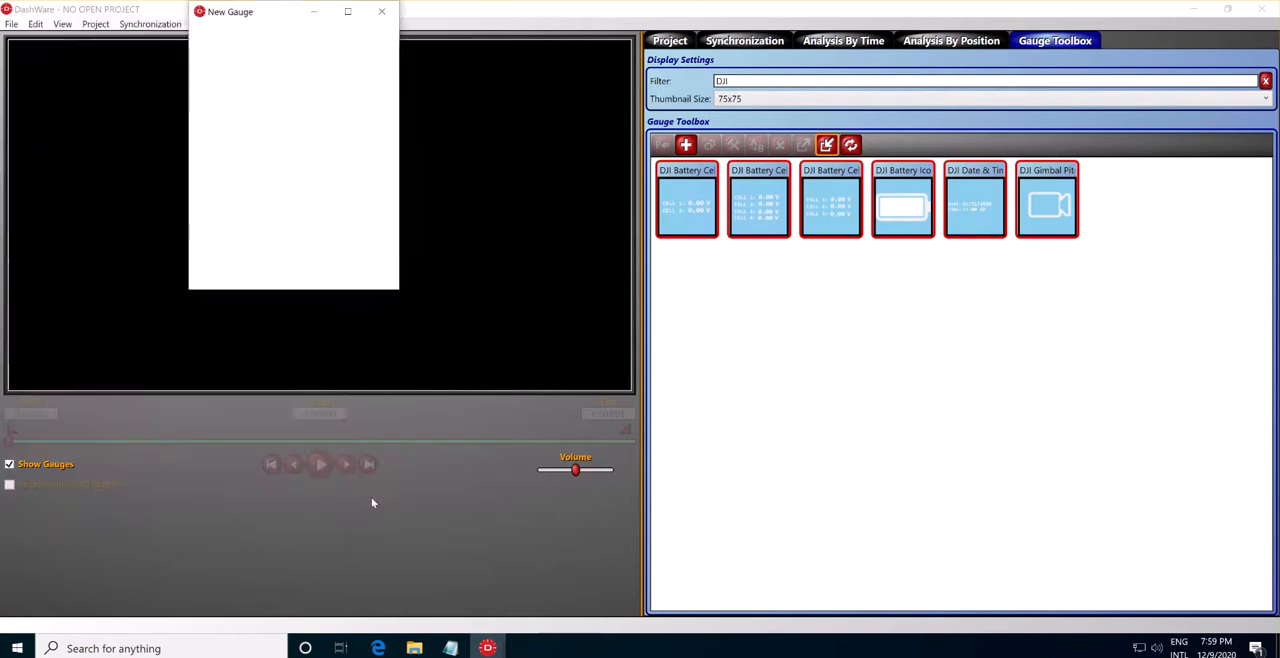
{"action": "left_click", "coordinate": [274, 281]}
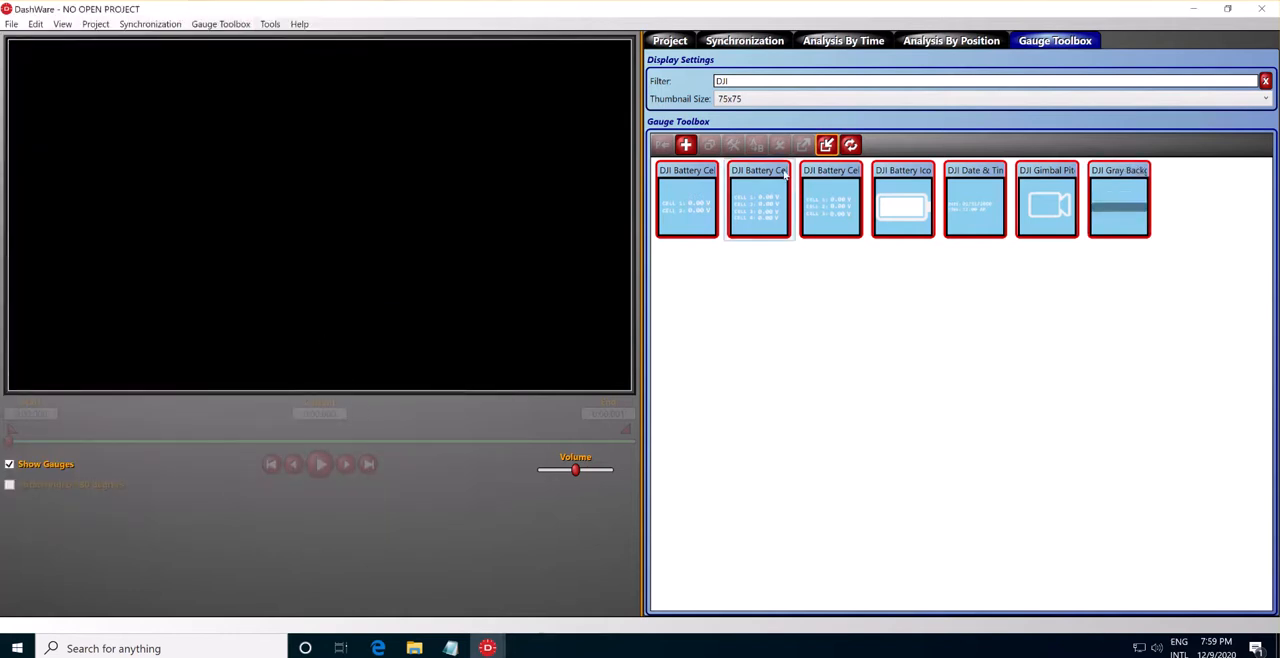
Import the DJI Gray Background gauge a second time and add it to the Gauge Toolbox.
{"action": "left_click", "coordinate": [826, 145]}
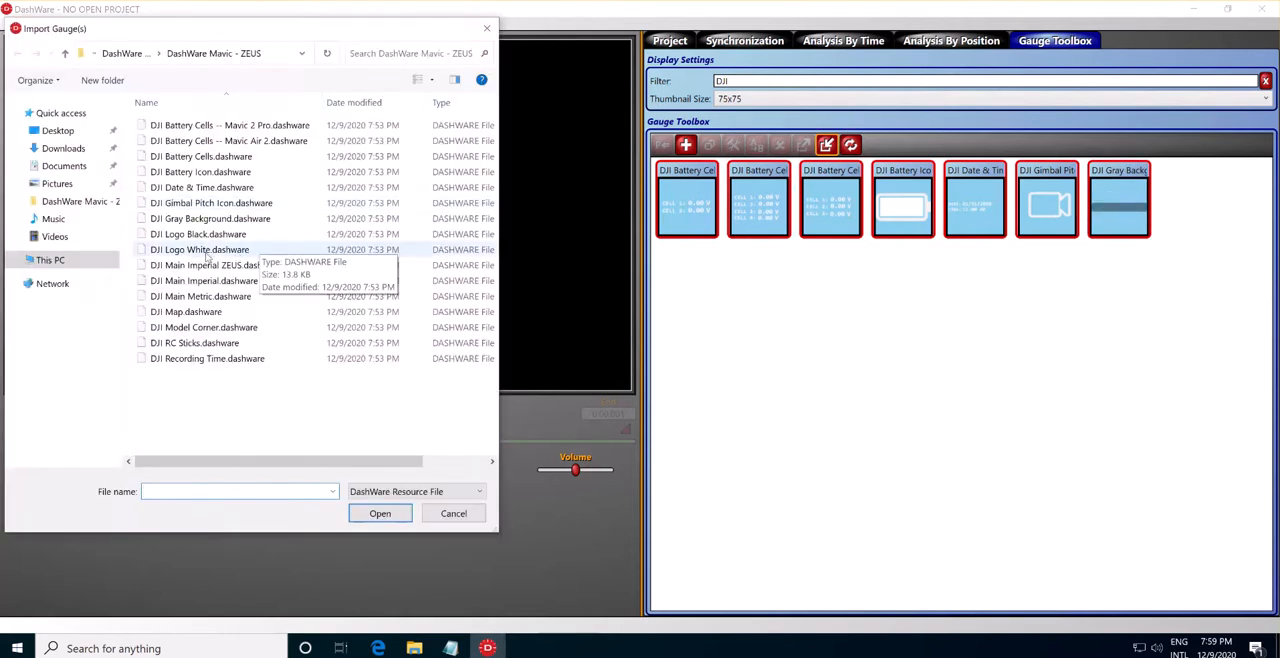
{"action": "left_click", "coordinate": [216, 219]}
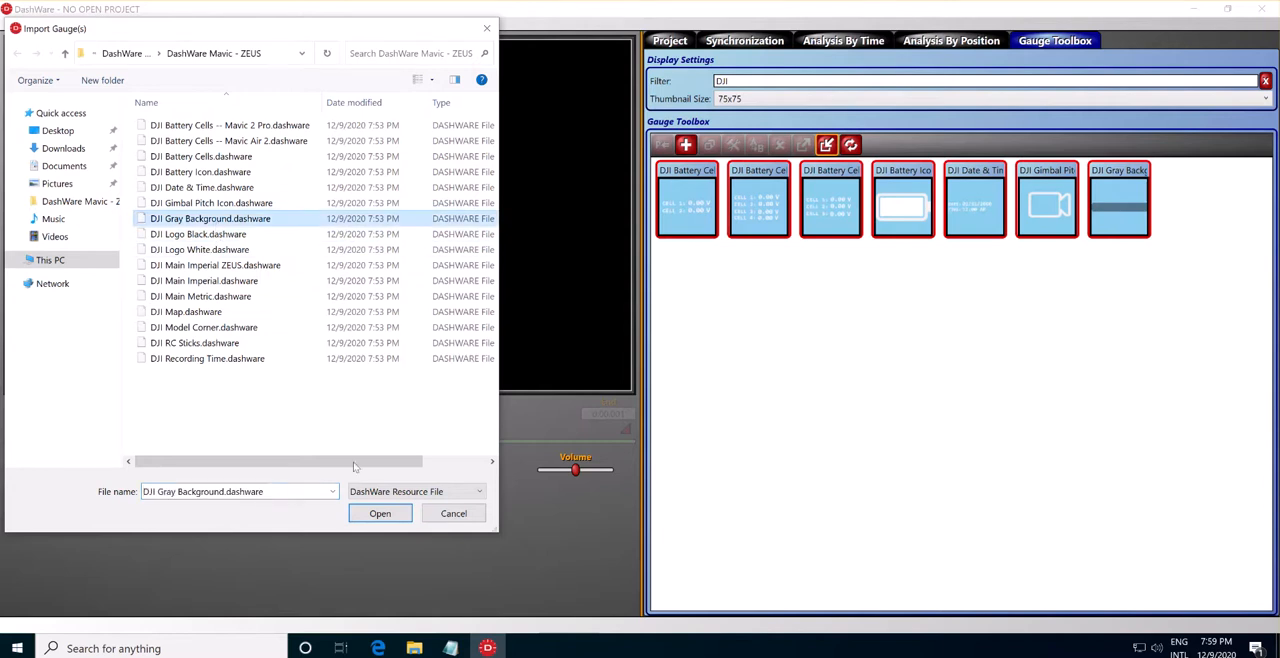
{"action": "left_click", "coordinate": [381, 514]}
{"action": "left_click", "coordinate": [274, 281]}
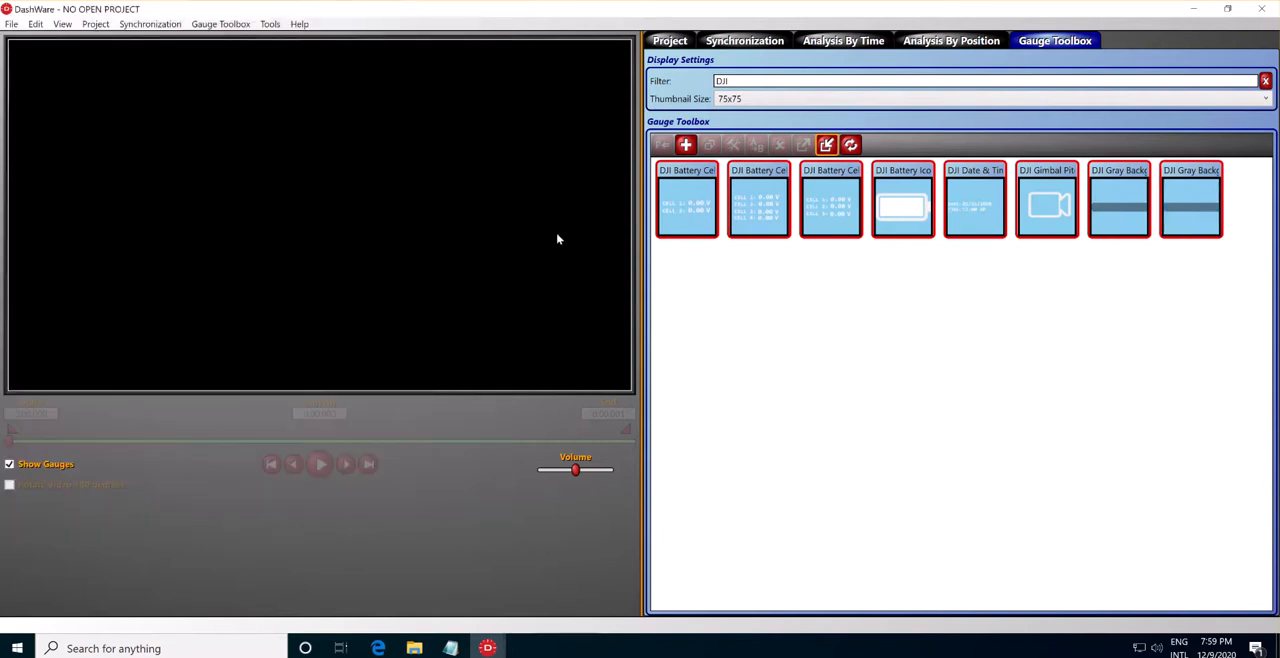
Import the DJI Logo Black and DJI Logo White gauges into the Gauge Toolbox.
{"action": "left_click", "coordinate": [828, 145]}
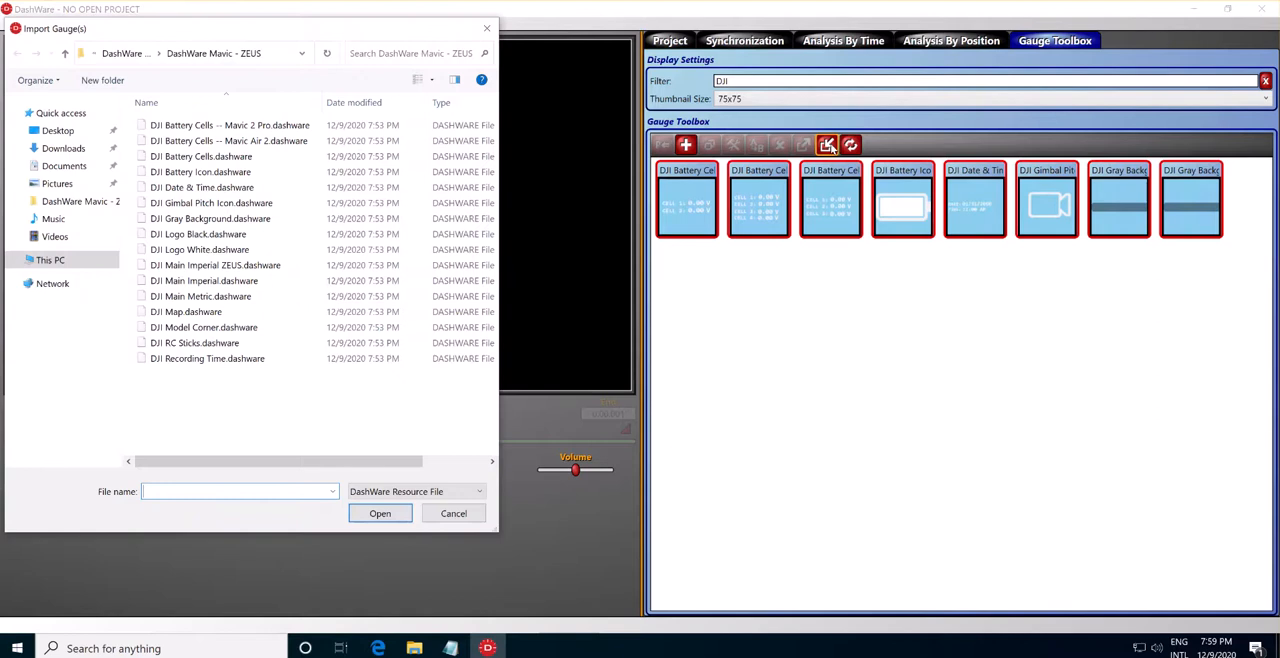
{"action": "left_click", "coordinate": [225, 235]}
{"action": "left_click", "coordinate": [380, 514]}
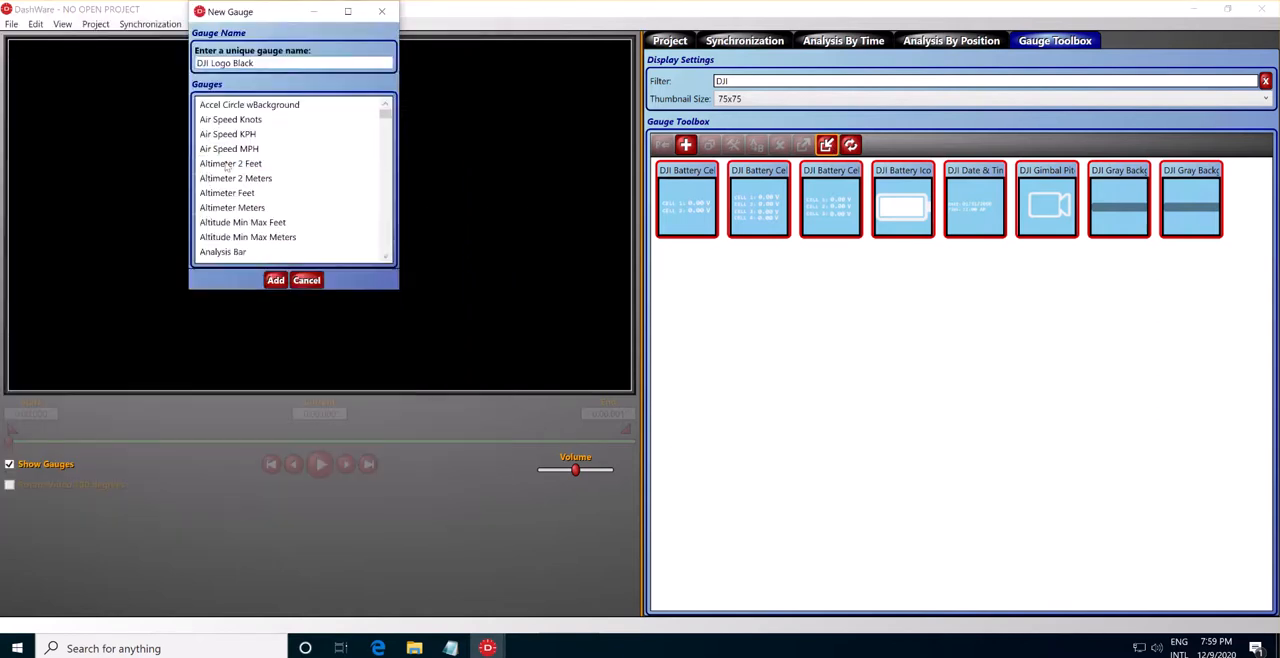
{"action": "left_click", "coordinate": [275, 280]}
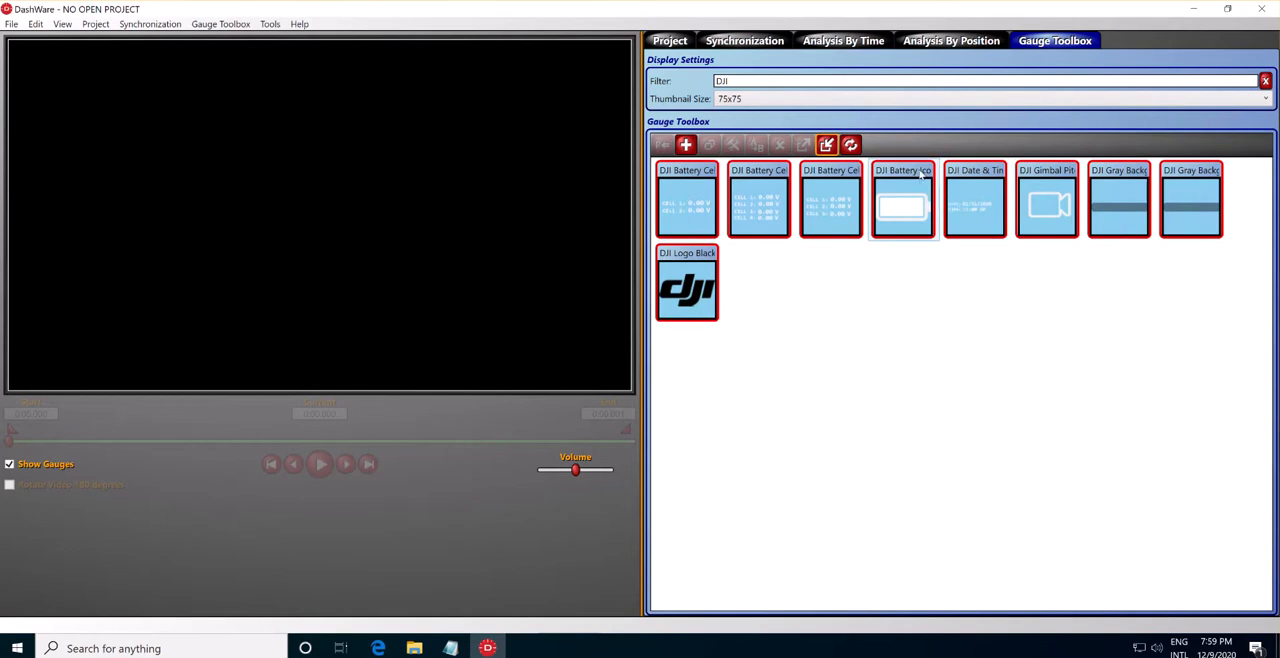
{"action": "left_click", "coordinate": [828, 145]}
{"action": "left_click", "coordinate": [222, 234]}
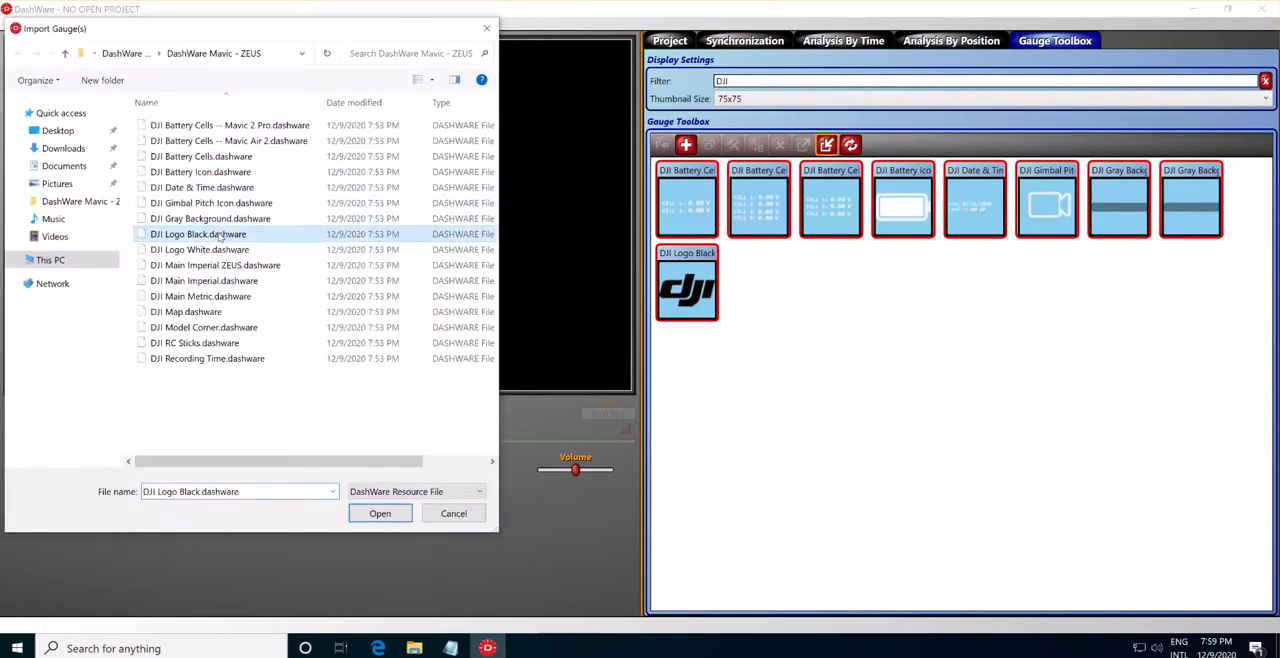
{"action": "left_click", "coordinate": [223, 250]}
{"action": "left_click", "coordinate": [378, 513]}
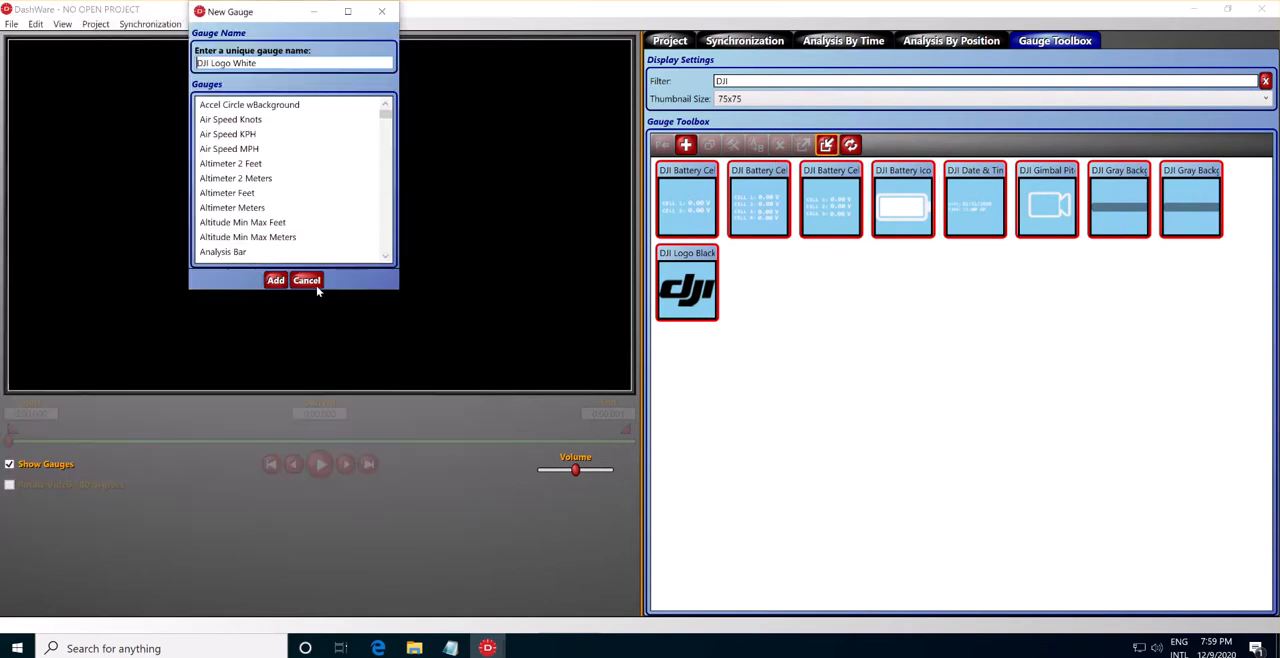
{"action": "left_click", "coordinate": [277, 280]}
Import the DJI Main Imperial ZEUS and DJI Main Imperial gauges into the Gauge Toolbox, keeping their default names.
{"action": "left_click", "coordinate": [828, 145]}
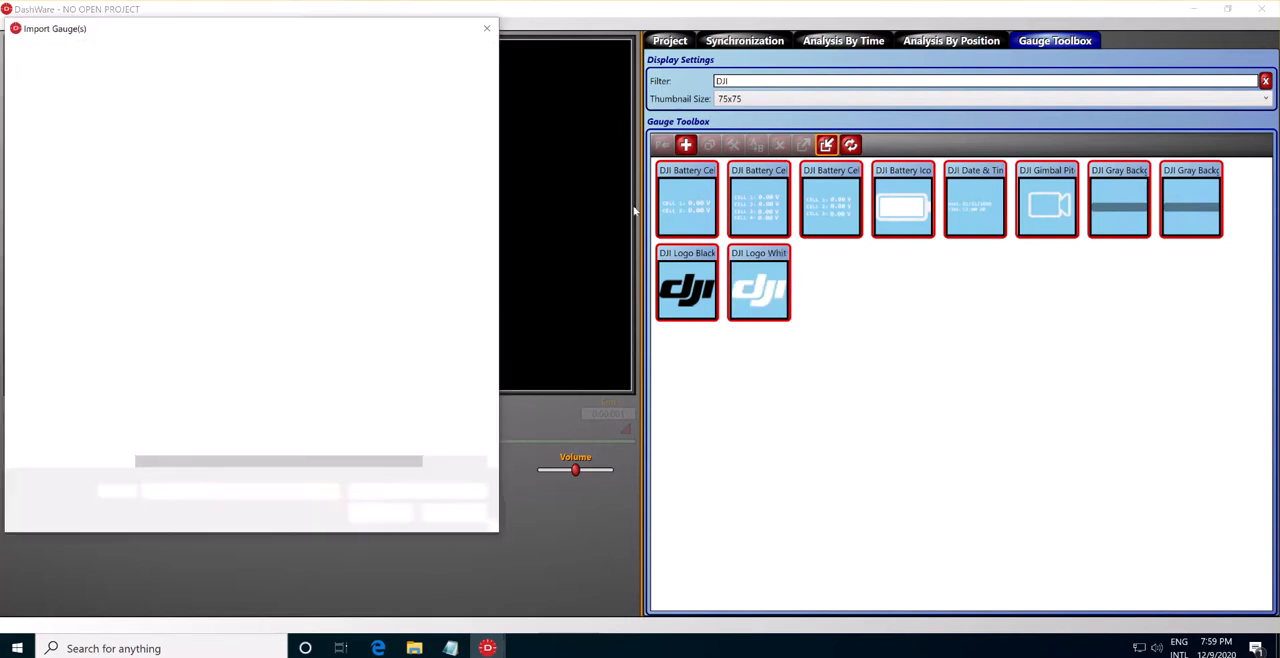
{"action": "left_click", "coordinate": [208, 266]}
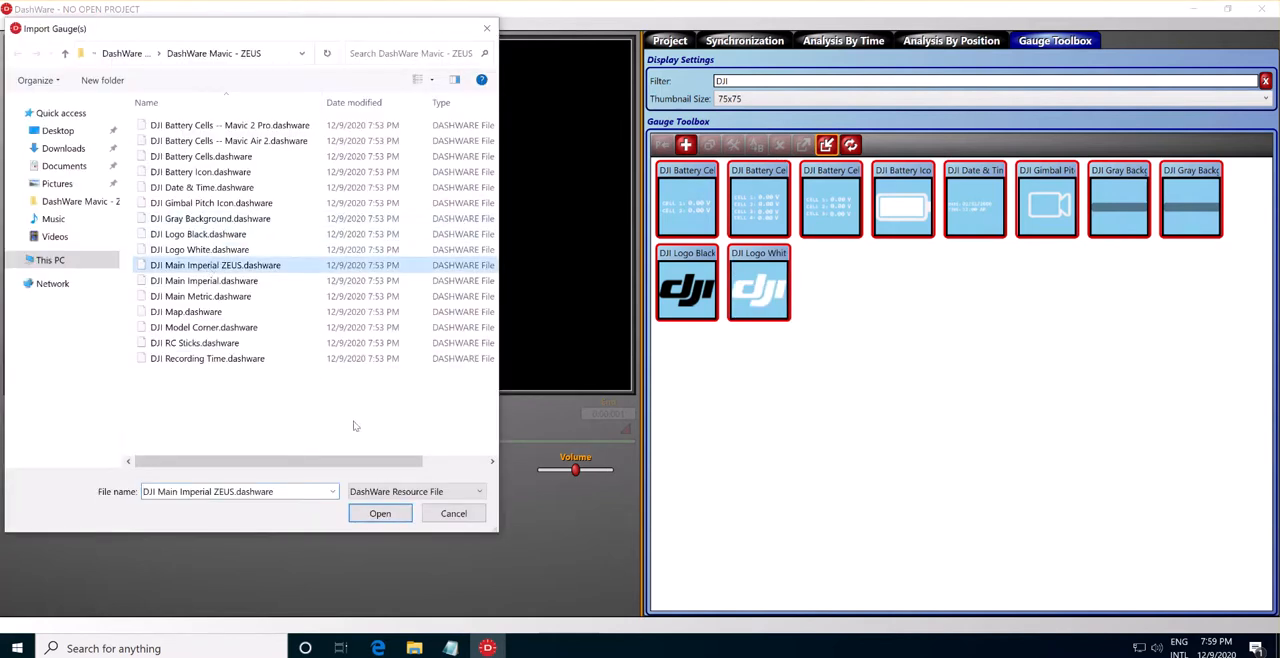
{"action": "left_click", "coordinate": [276, 281]}
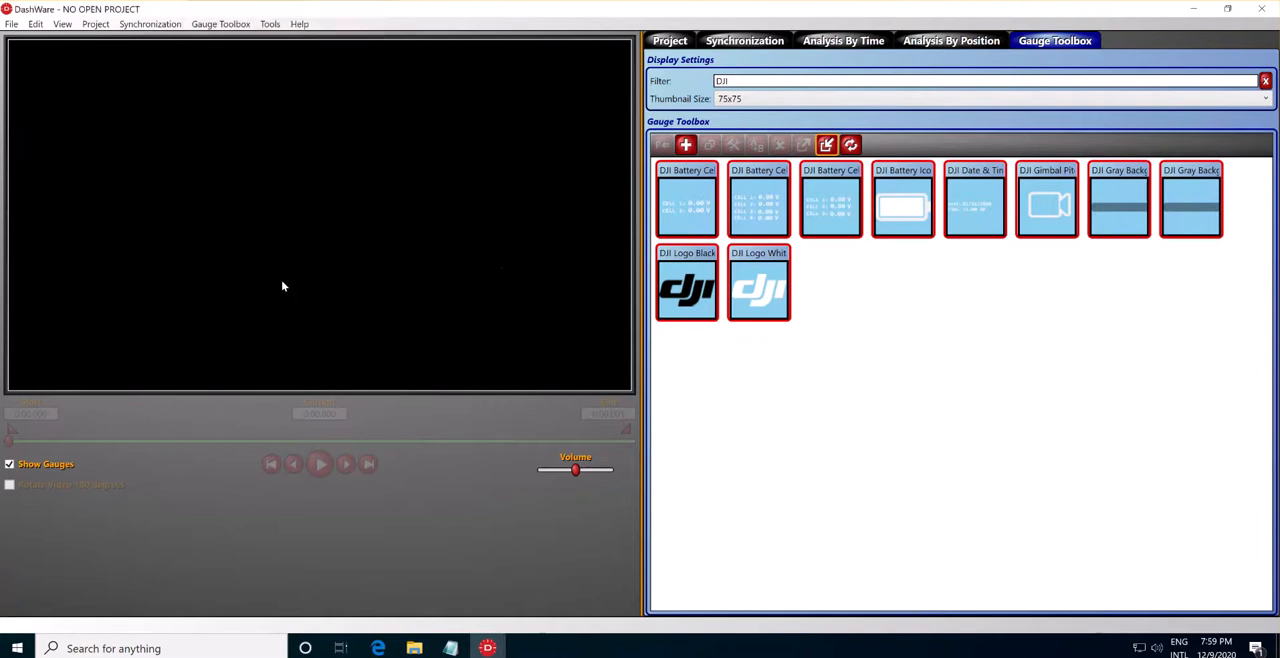
{"action": "left_click", "coordinate": [828, 145]}
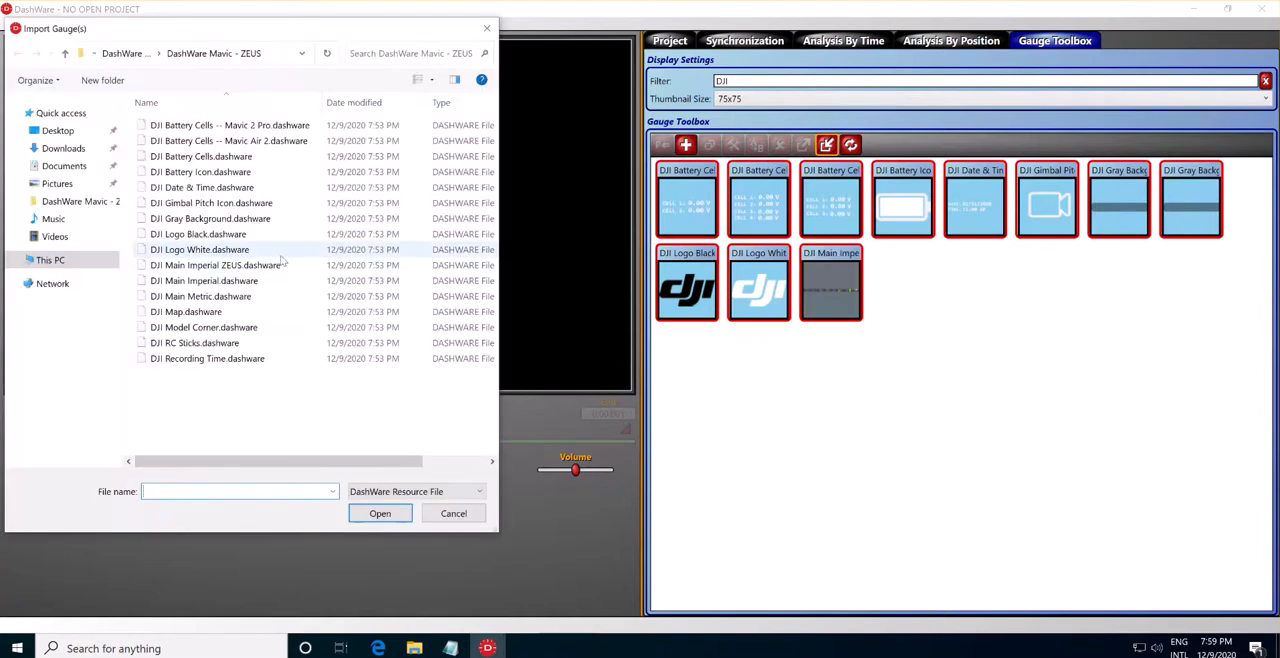
{"action": "left_click", "coordinate": [224, 281]}
{"action": "left_click", "coordinate": [379, 513]}
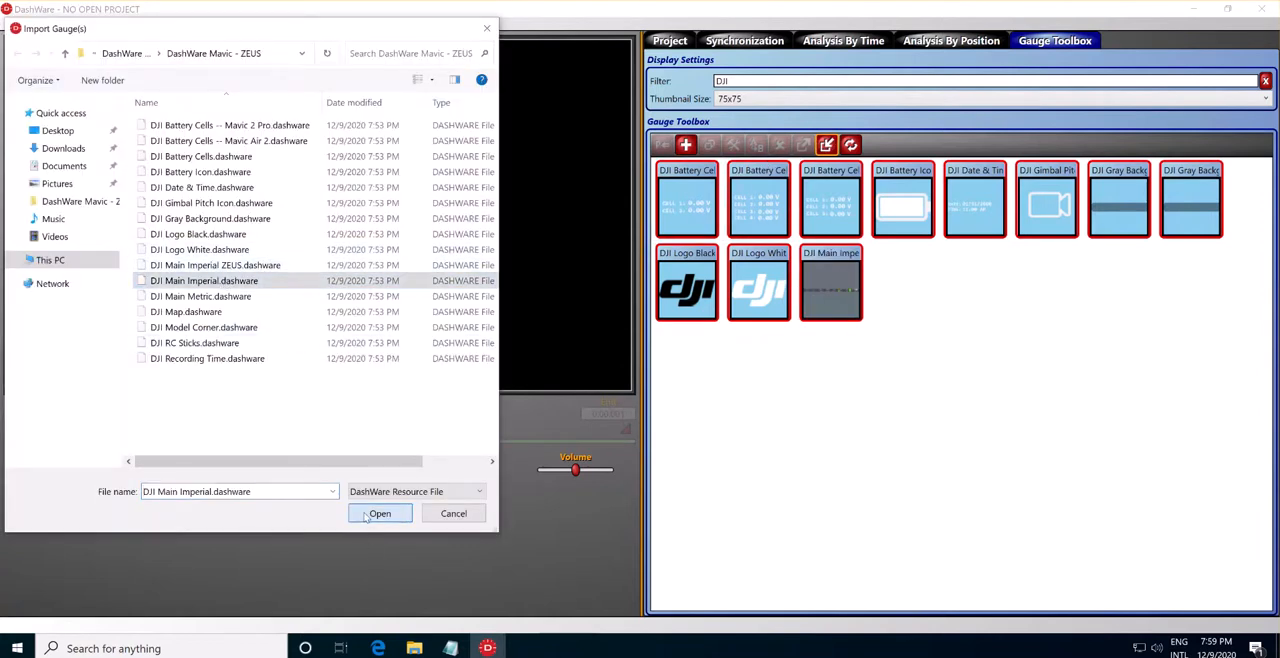
{"action": "left_click", "coordinate": [275, 281]}
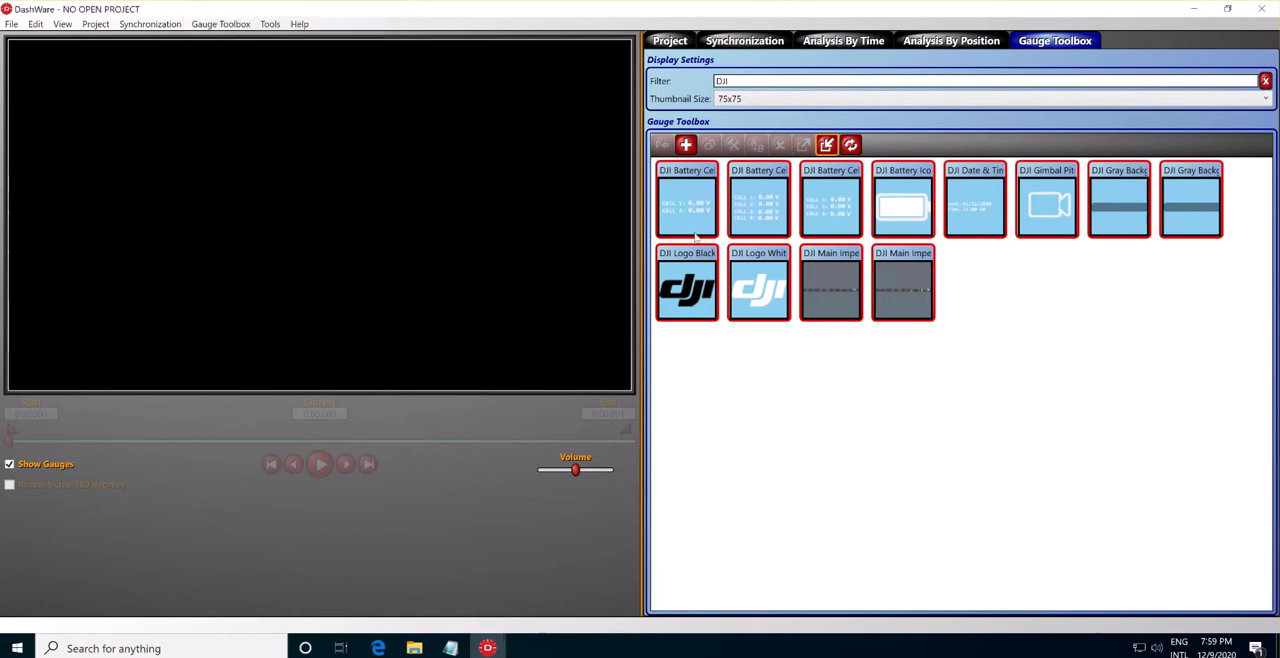
Import the DJI Main Metric and DJI Map gauges into the Gauge Toolbox.
{"action": "left_click", "coordinate": [826, 145]}
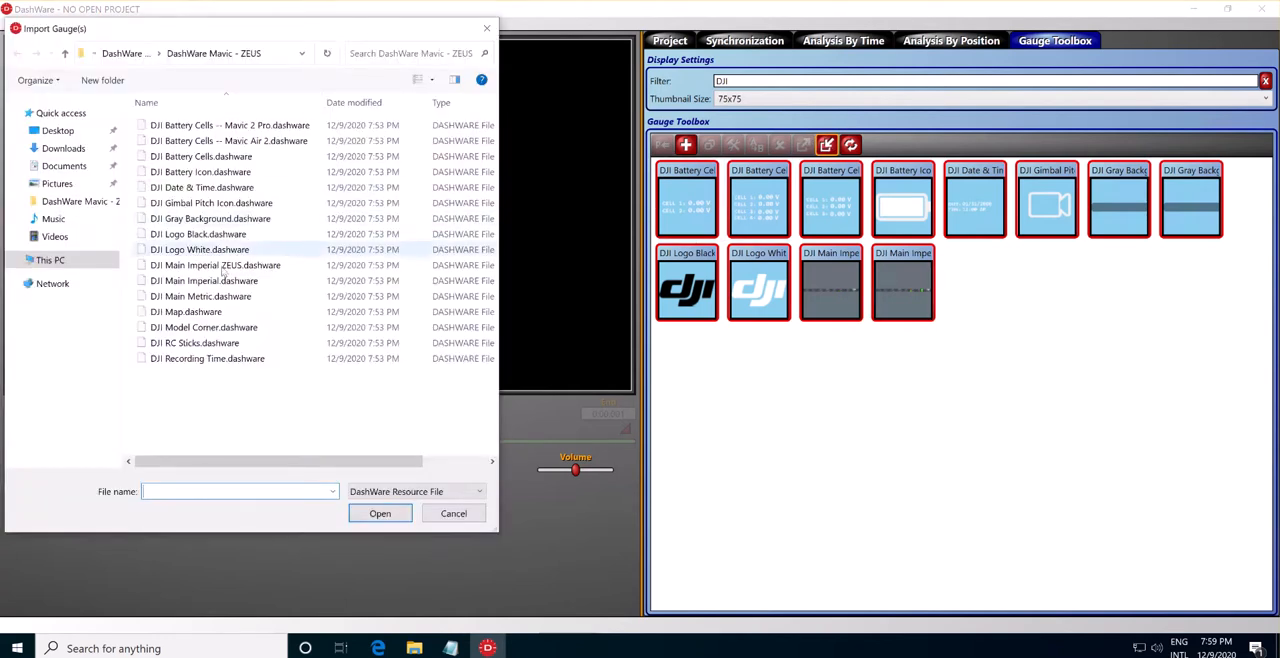
{"action": "left_click", "coordinate": [200, 296]}
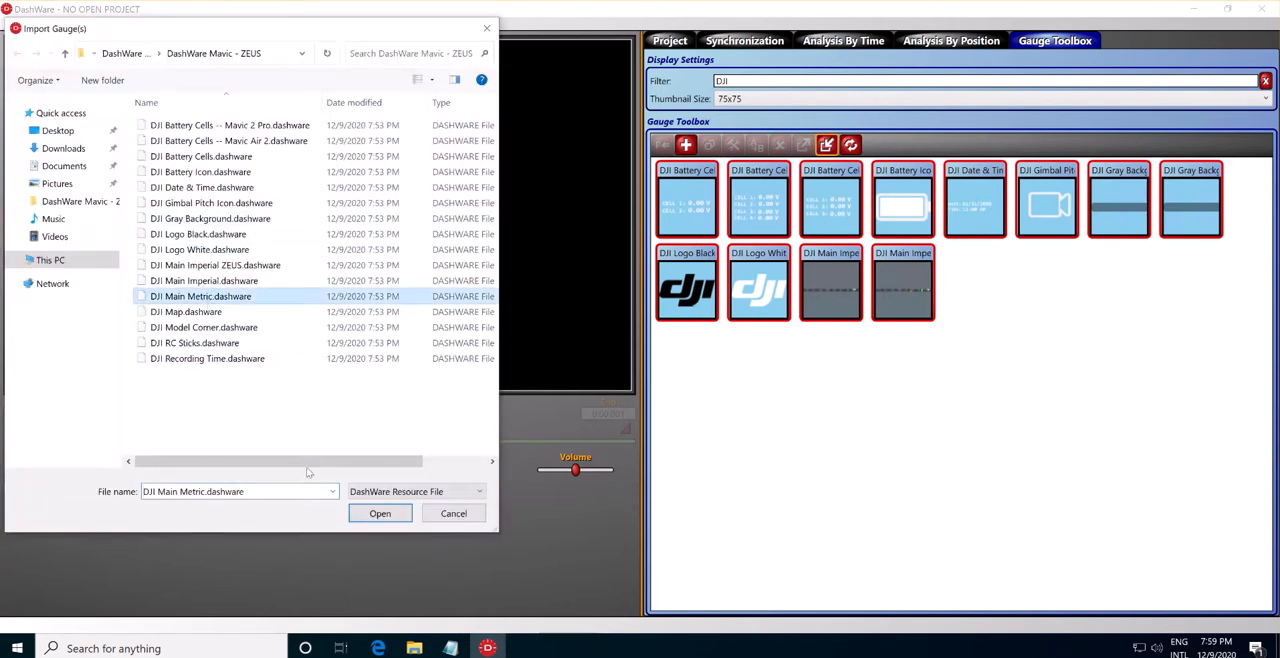
{"action": "left_click", "coordinate": [366, 517]}
{"action": "left_click", "coordinate": [276, 281]}
{"action": "left_click", "coordinate": [826, 145]}
{"action": "left_click", "coordinate": [195, 313]}
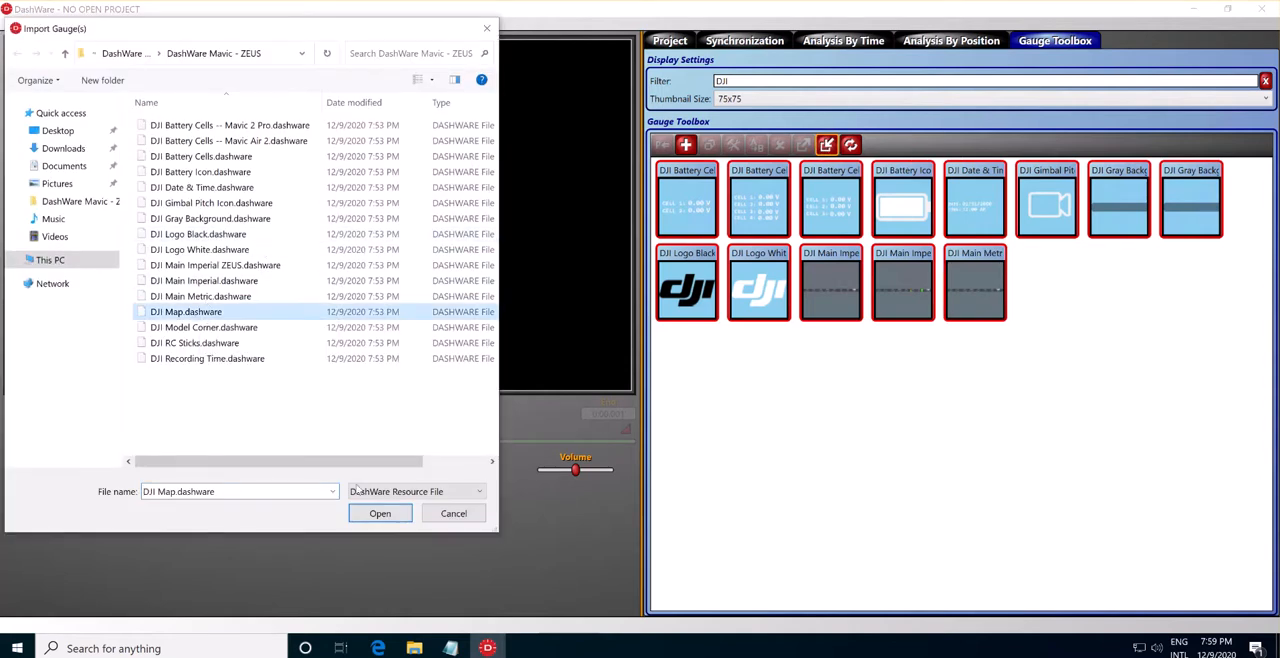
{"action": "left_click", "coordinate": [380, 513]}
{"action": "left_click", "coordinate": [278, 283]}
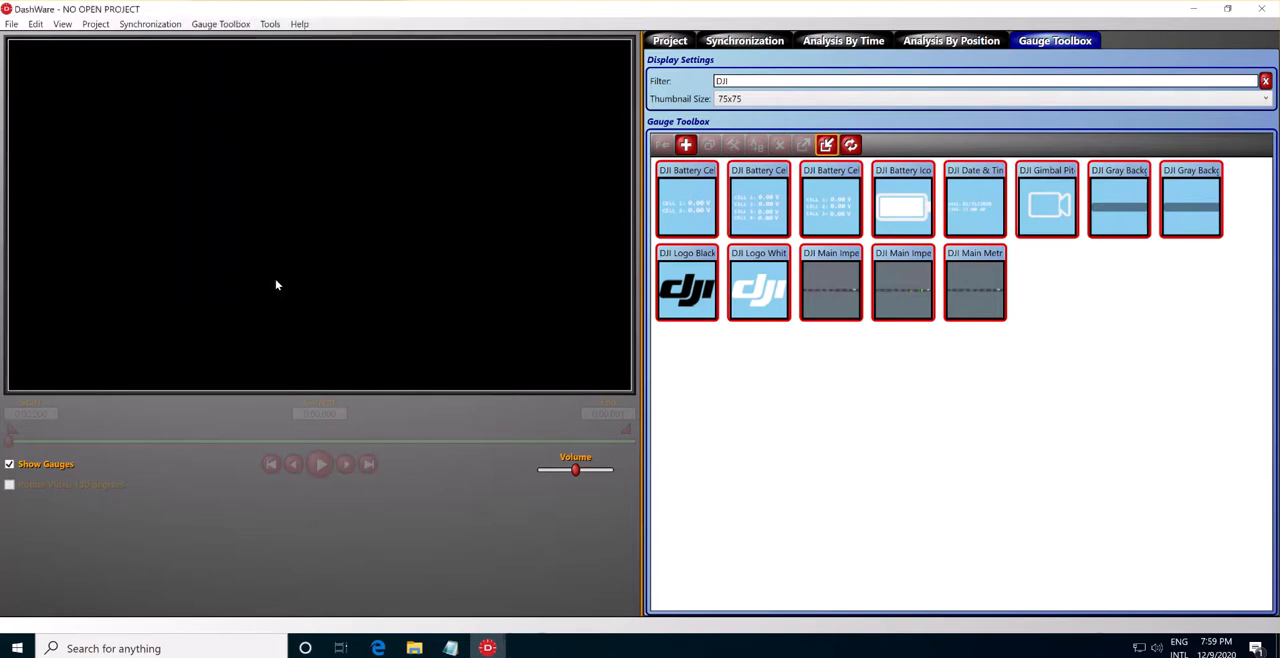
Import the DJI Model Corner and DJI RC Sticks gauges into the Gauge Toolbox.
{"action": "left_click", "coordinate": [826, 145]}
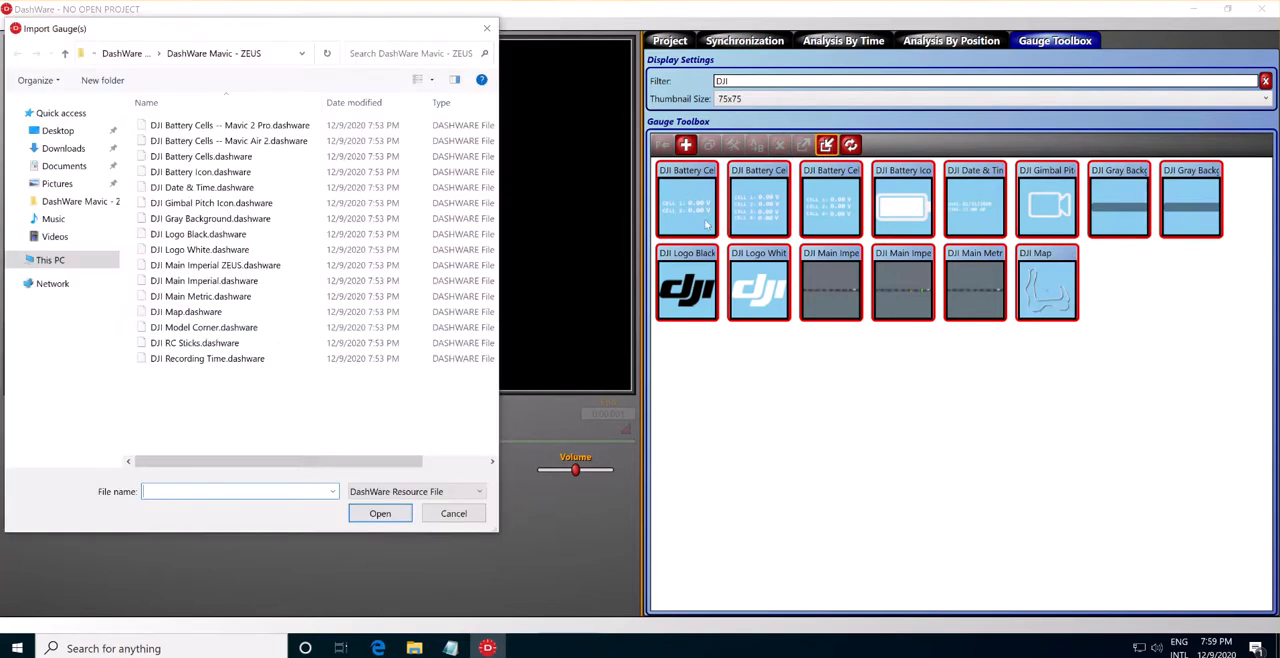
{"action": "left_click", "coordinate": [203, 327]}
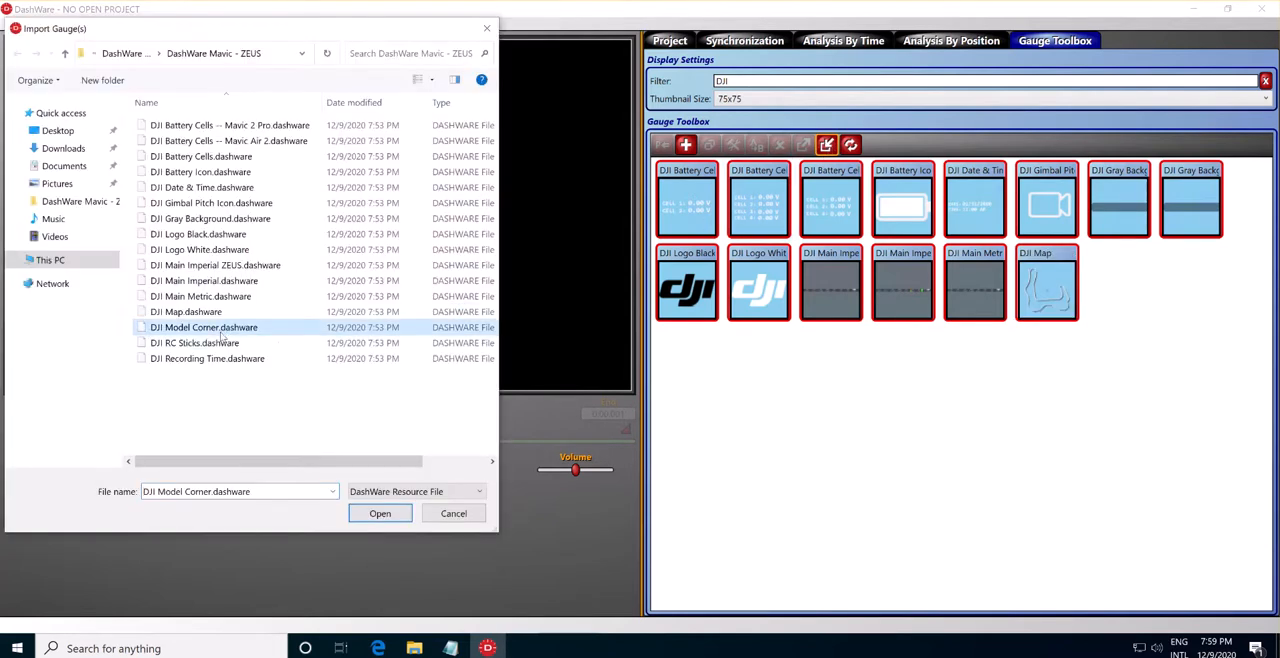
{"action": "left_click", "coordinate": [377, 515]}
{"action": "left_click", "coordinate": [277, 280]}
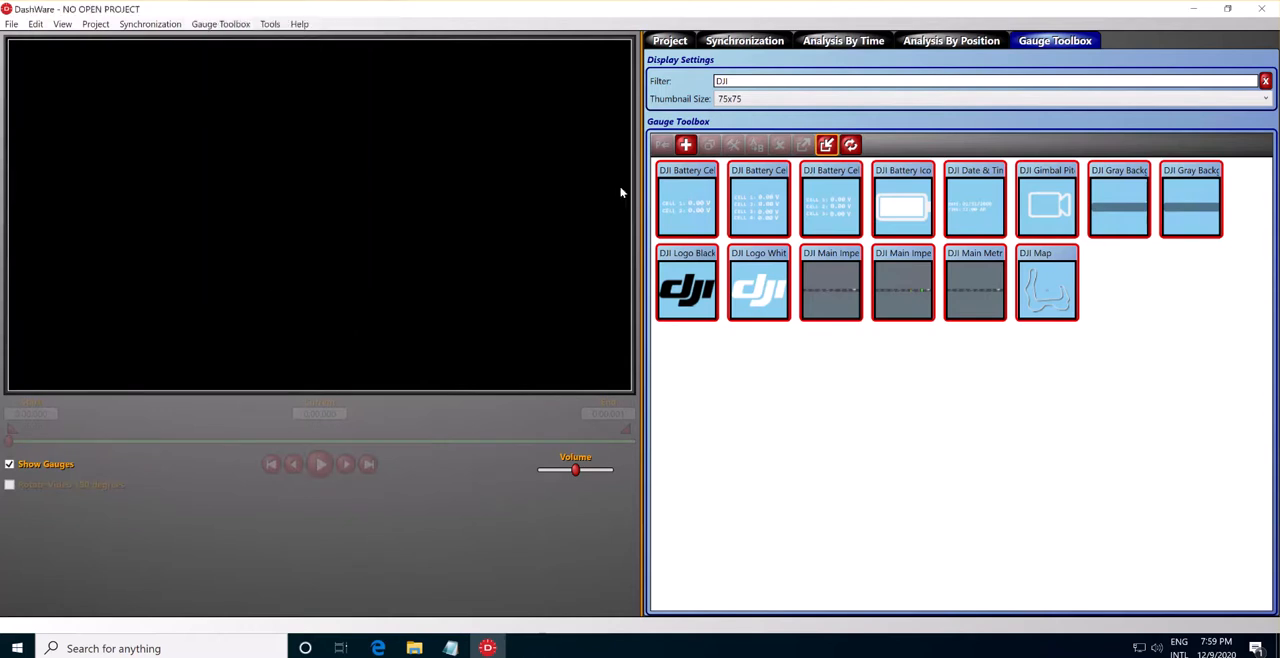
{"action": "left_click", "coordinate": [826, 145]}
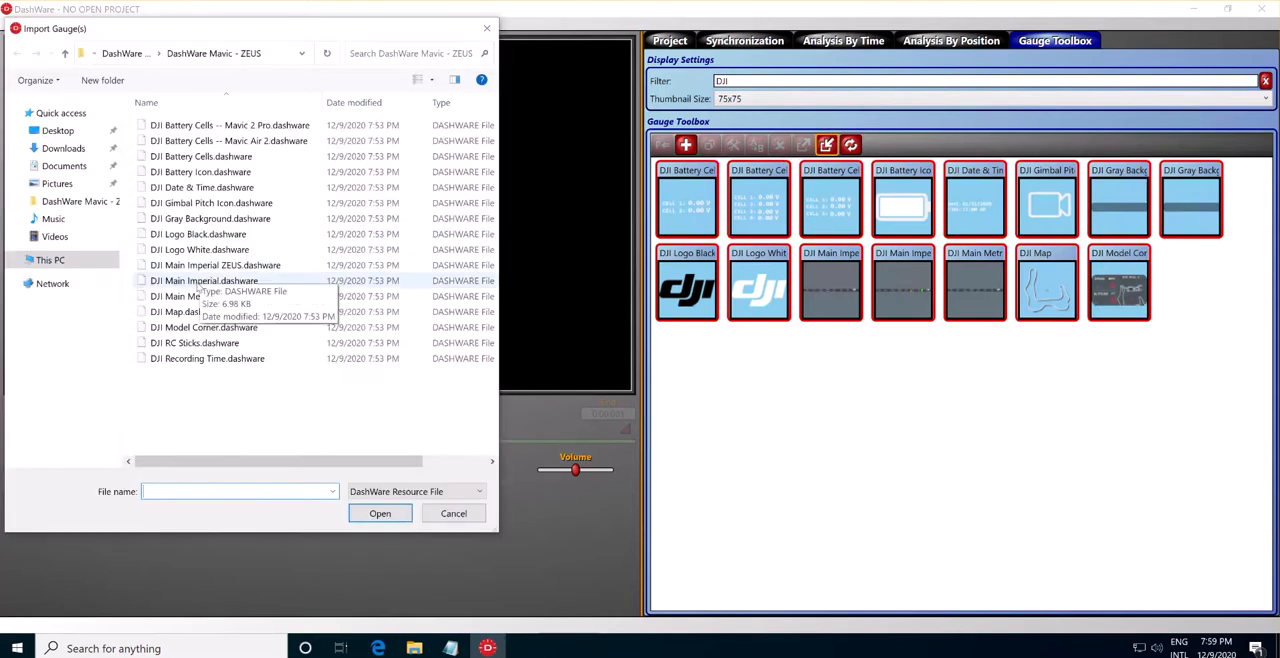
{"action": "left_click", "coordinate": [213, 345]}
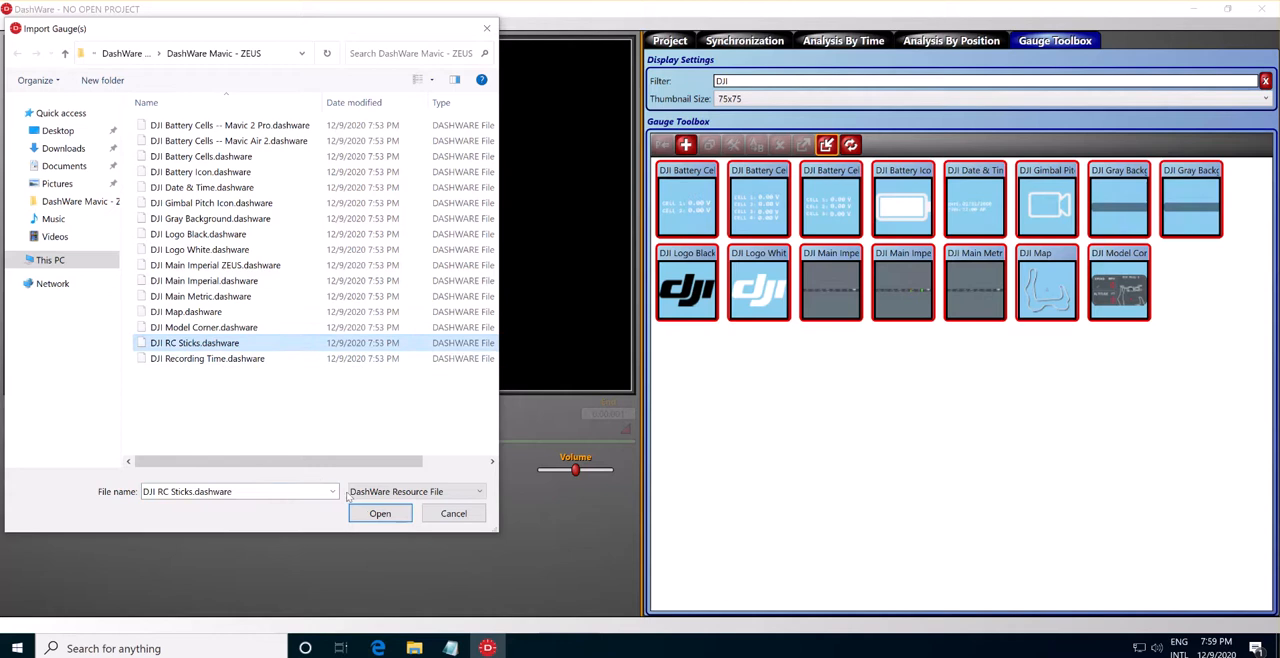
{"action": "left_click", "coordinate": [378, 514]}
{"action": "left_click", "coordinate": [276, 281]}
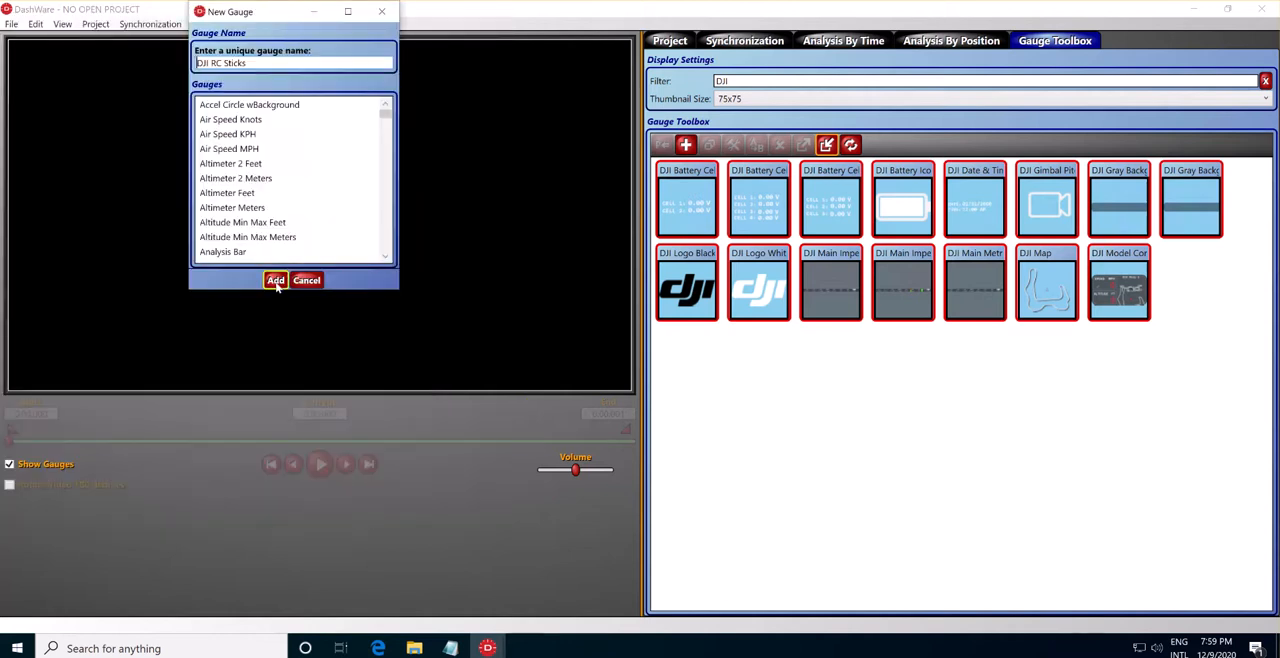
Import the DJI Recording Time gauge and add it to the Gauge Toolbox under its default name.
{"action": "left_click", "coordinate": [826, 145]}
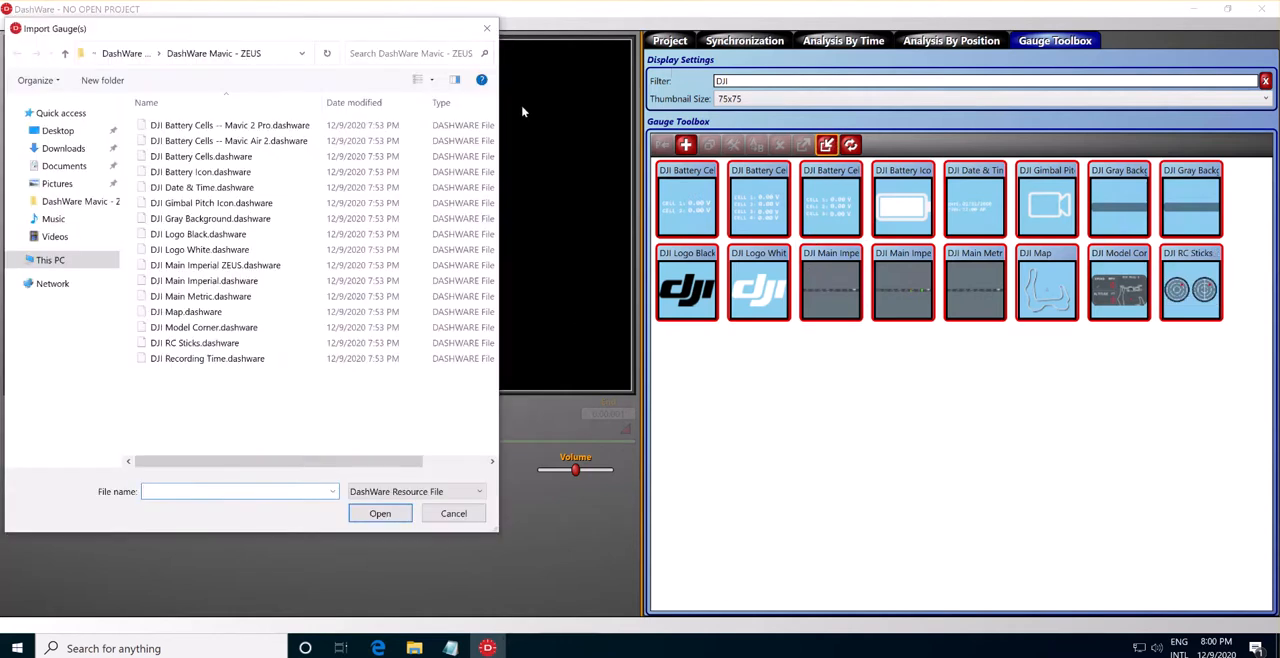
{"action": "left_click", "coordinate": [207, 360]}
{"action": "left_click", "coordinate": [365, 512]}
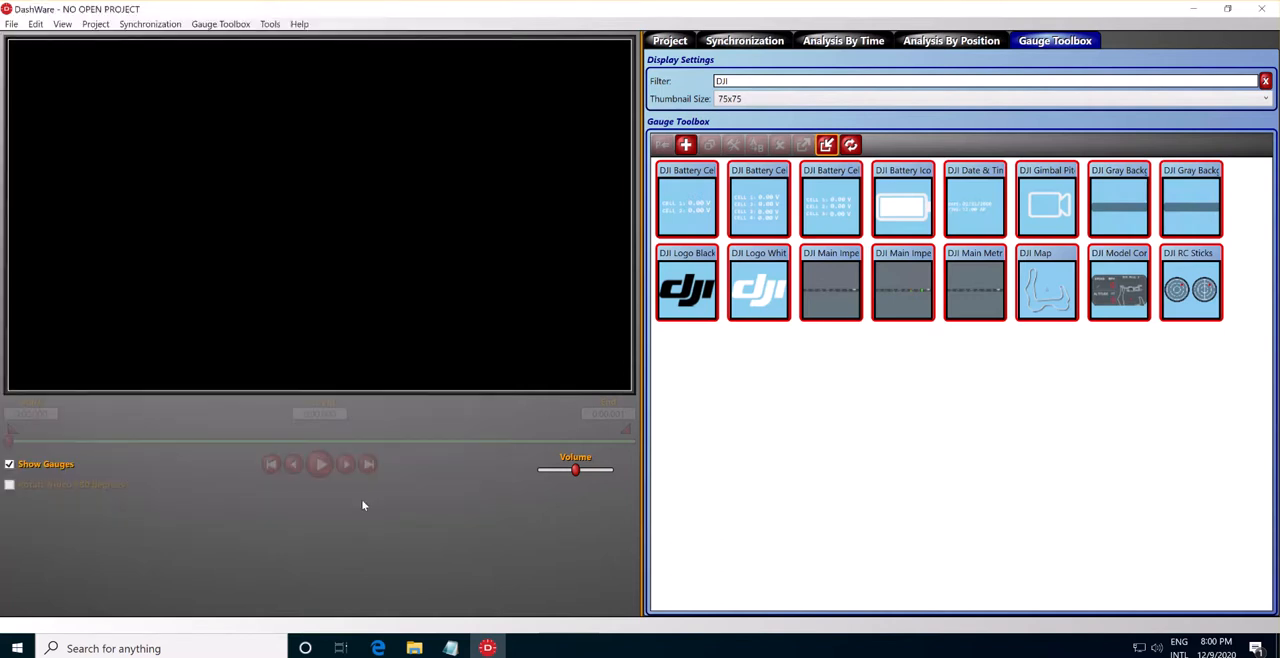
{"action": "left_click", "coordinate": [276, 280]}
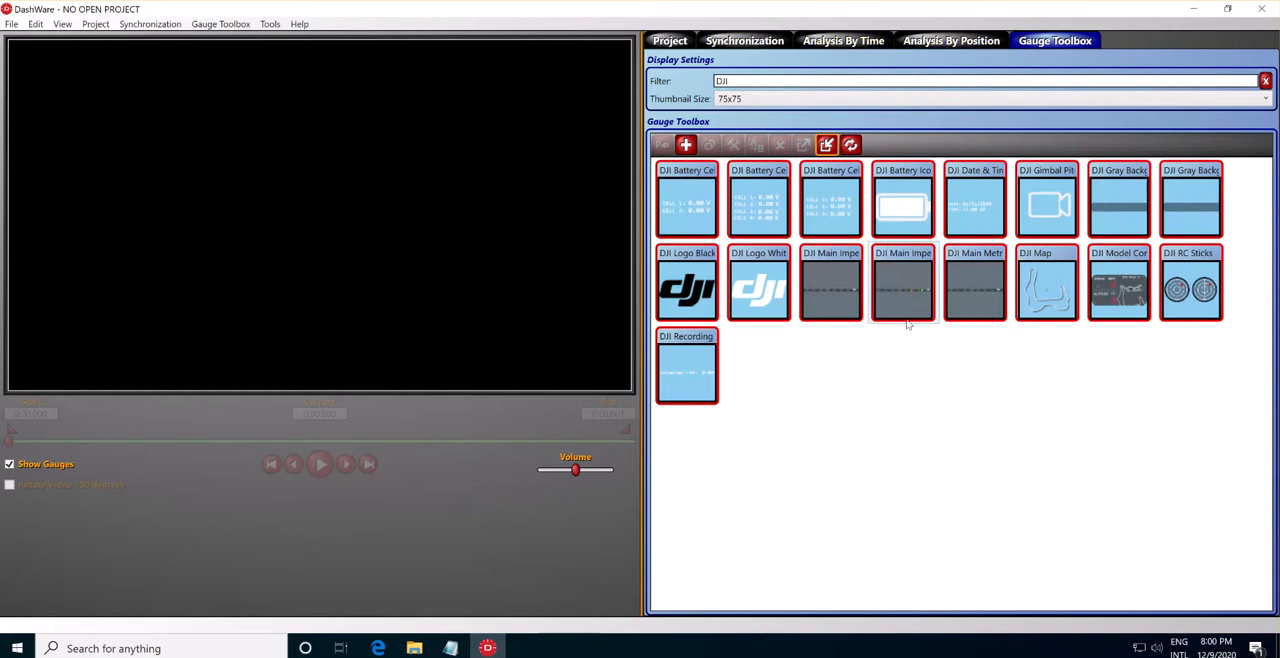
Create a new project named test with the project template set to <None>.
{"action": "mouse_move", "coordinate": [907, 323]}
{"action": "left_click", "coordinate": [664, 44]}
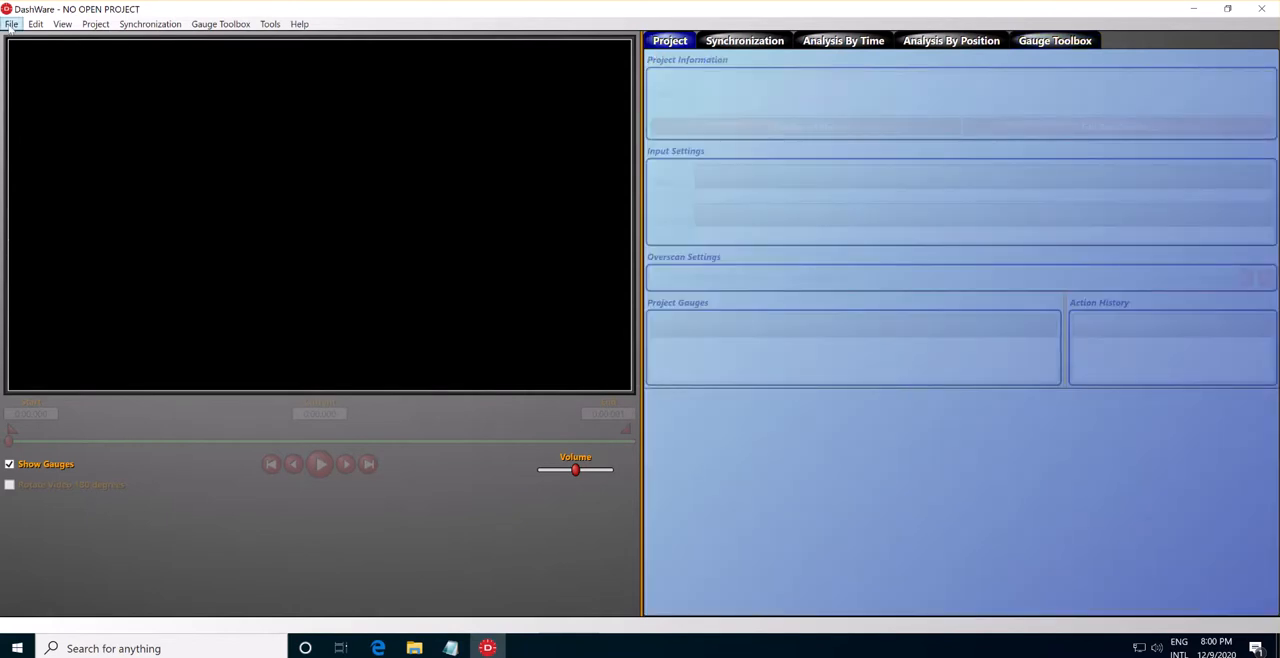
{"action": "left_click", "coordinate": [11, 25]}
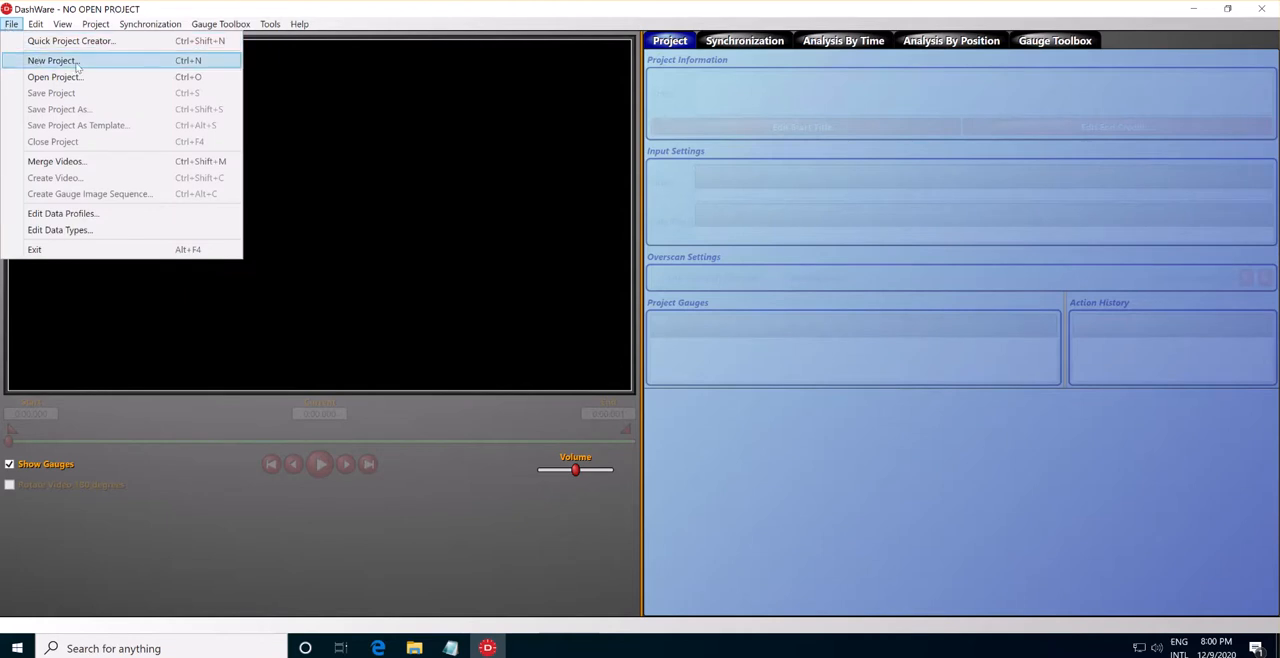
{"action": "left_click", "coordinate": [55, 61]}
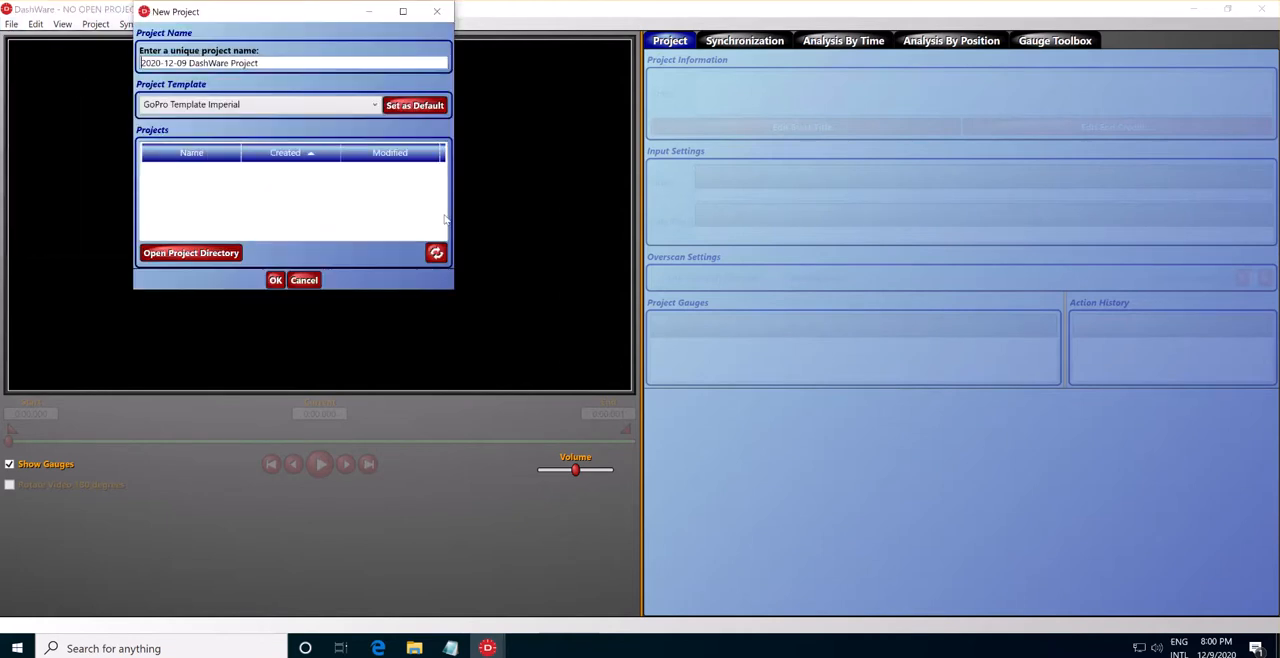
{"action": "left_click_drag", "start_coordinate": [270, 59], "coordinate": [116, 84]}
{"action": "type", "text": "test"}
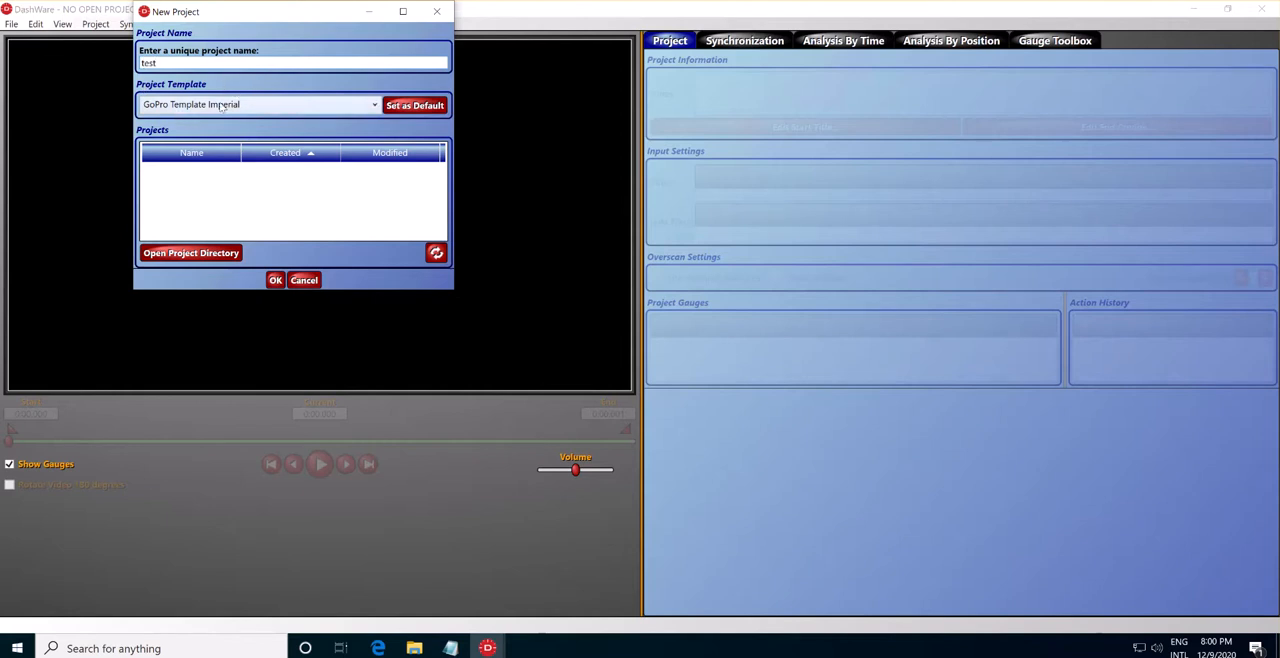
{"action": "left_click", "coordinate": [241, 105]}
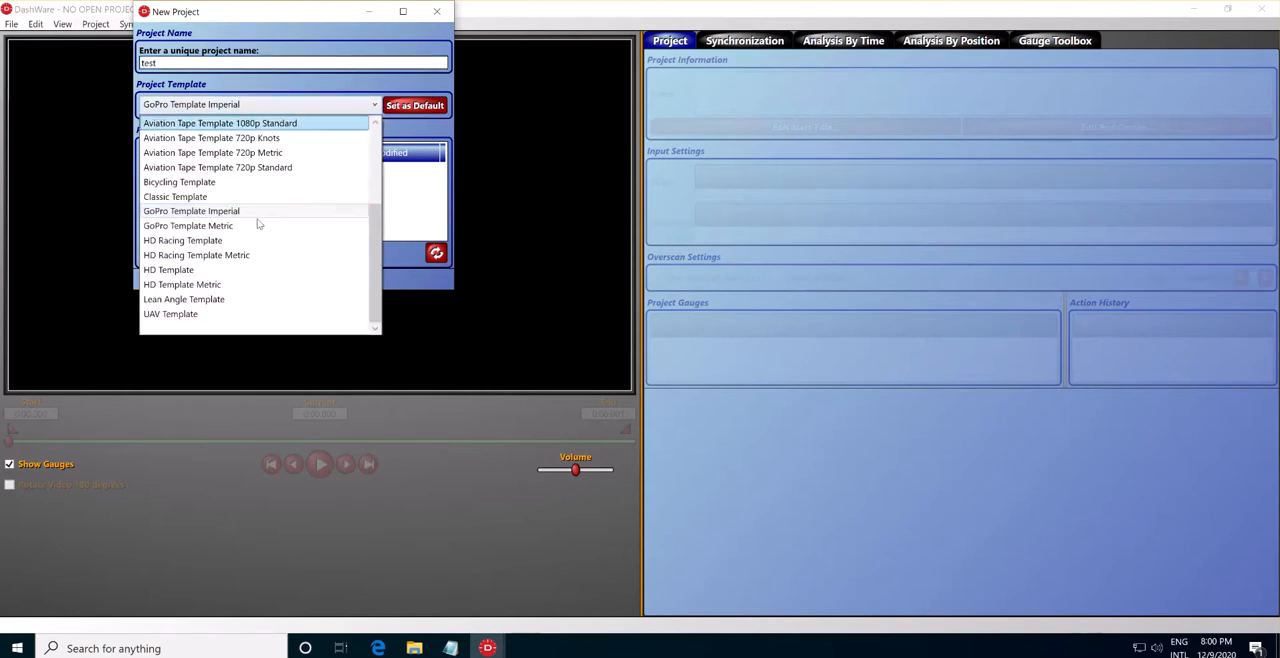
{"action": "scroll", "coordinate": [258, 240], "scroll_direction": "up", "scroll_amount": 5}
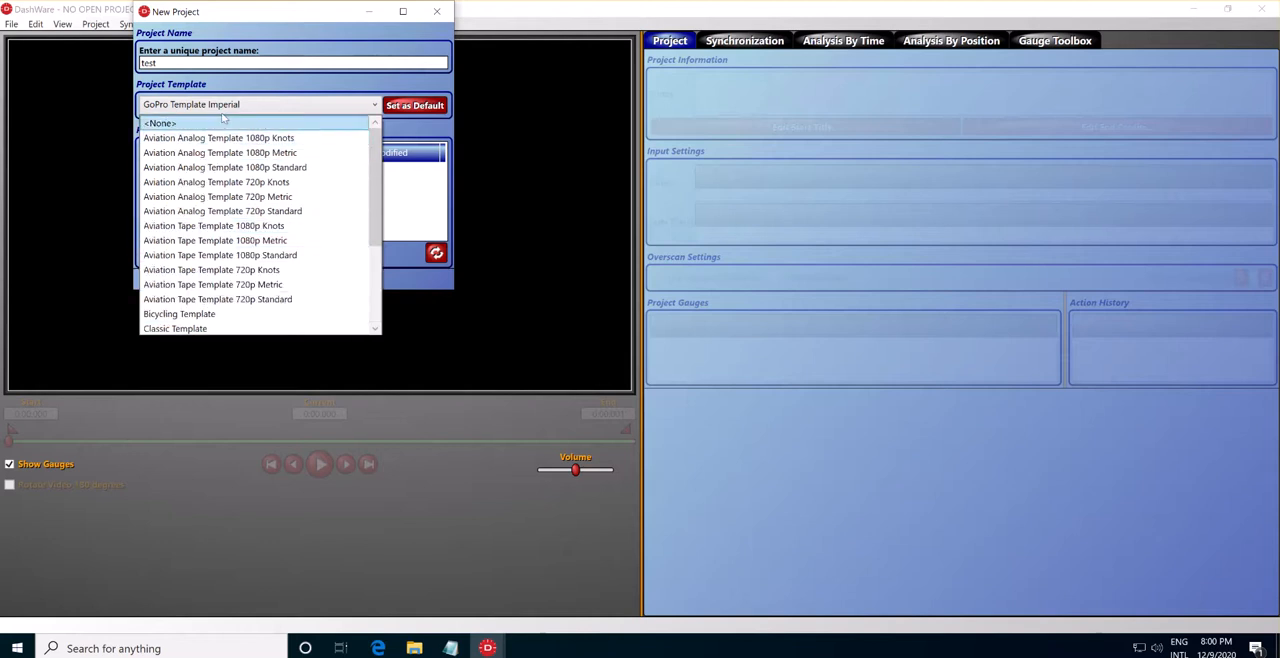
{"action": "left_click", "coordinate": [184, 122]}
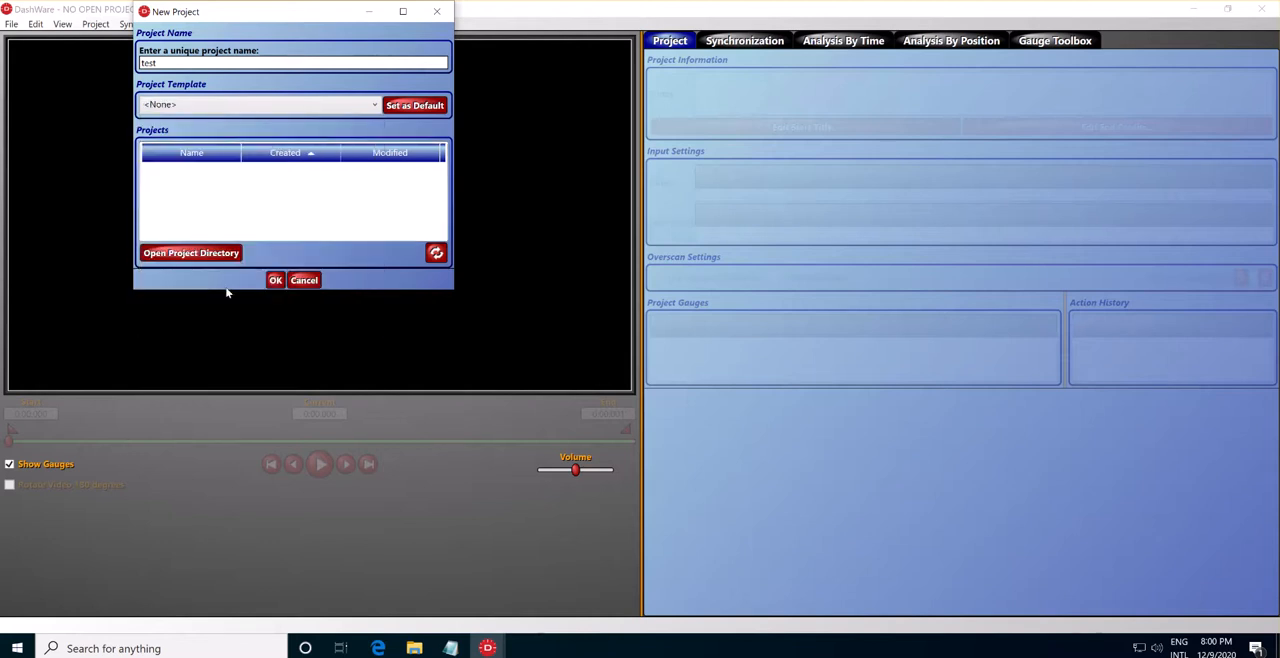
{"action": "left_click", "coordinate": [275, 280]}
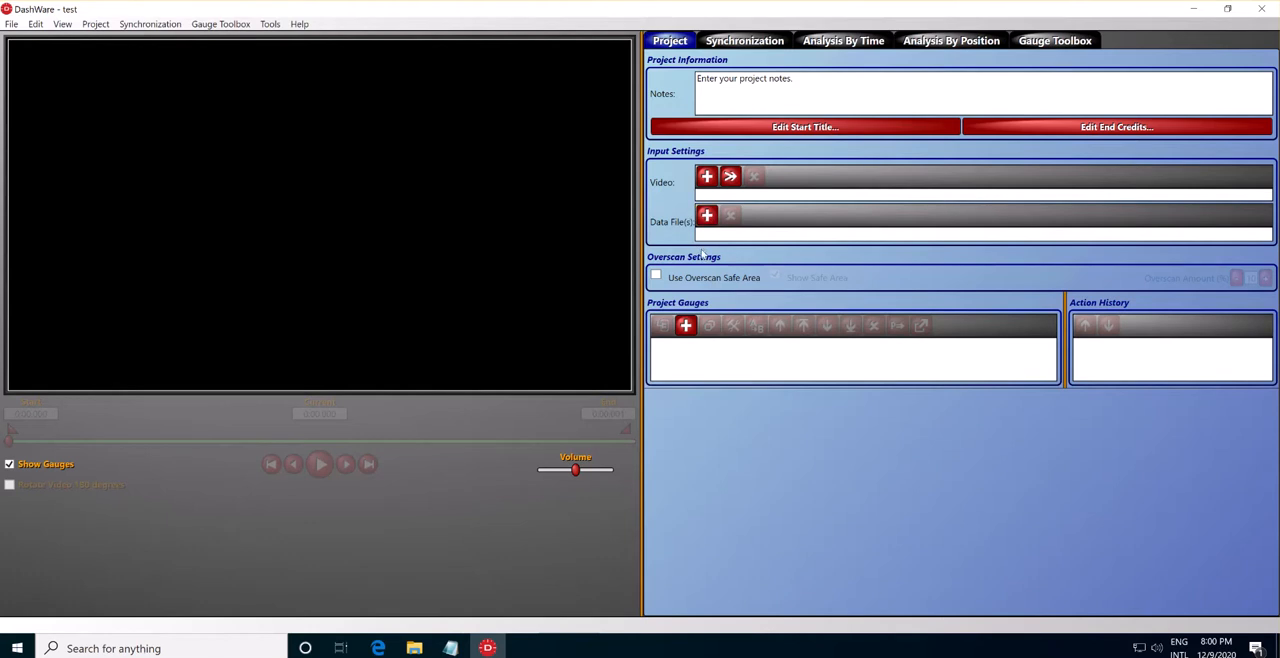
Add the video Listo para dash Full.mp4 from the Sample folder in Downloads as the project's input video.
{"action": "left_click", "coordinate": [707, 177]}
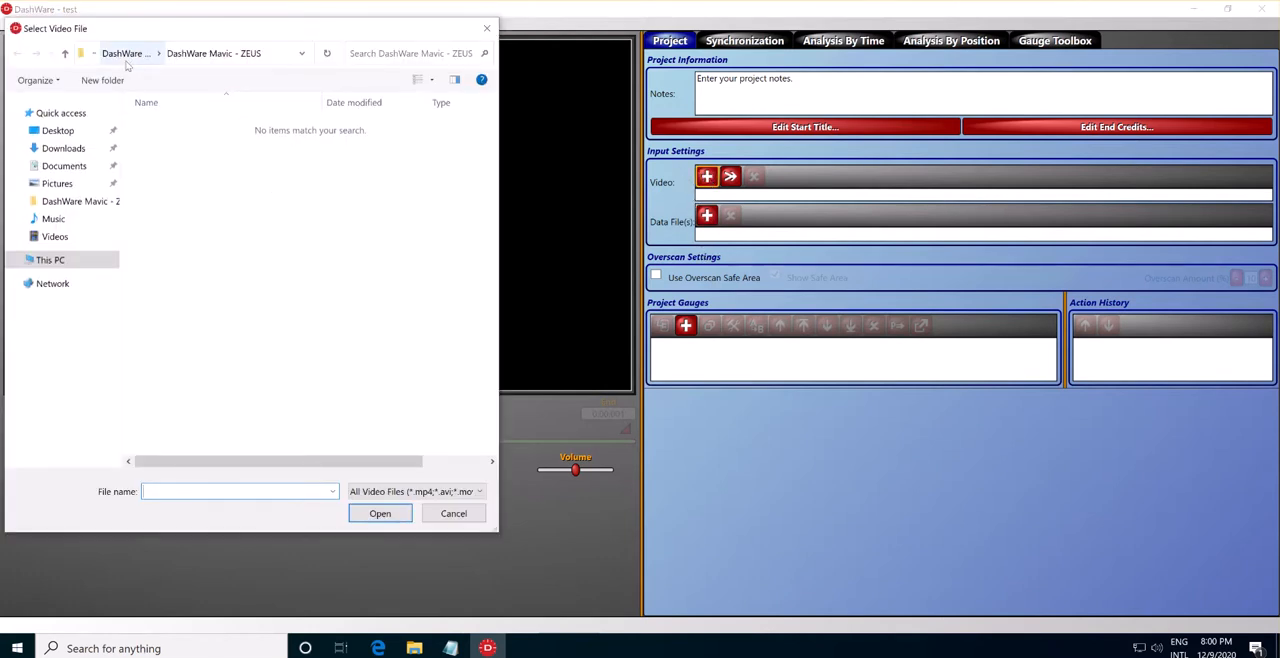
{"action": "left_click", "coordinate": [122, 55]}
{"action": "left_click", "coordinate": [94, 53]}
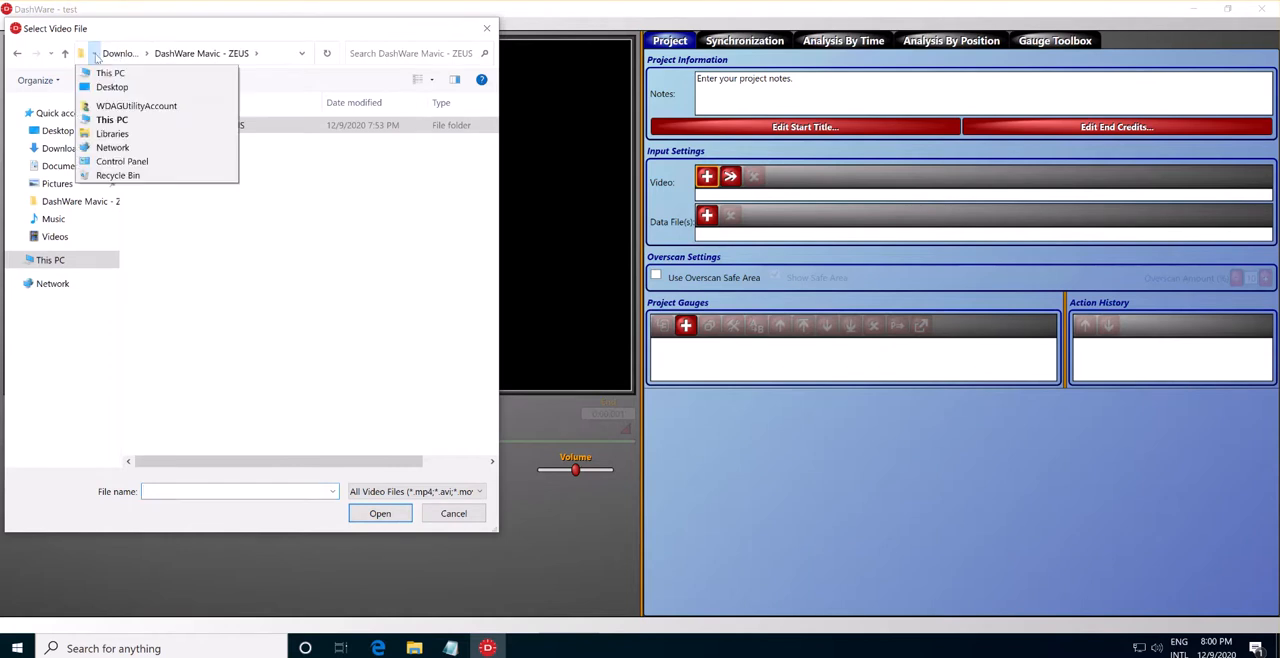
{"action": "left_click", "coordinate": [306, 382]}
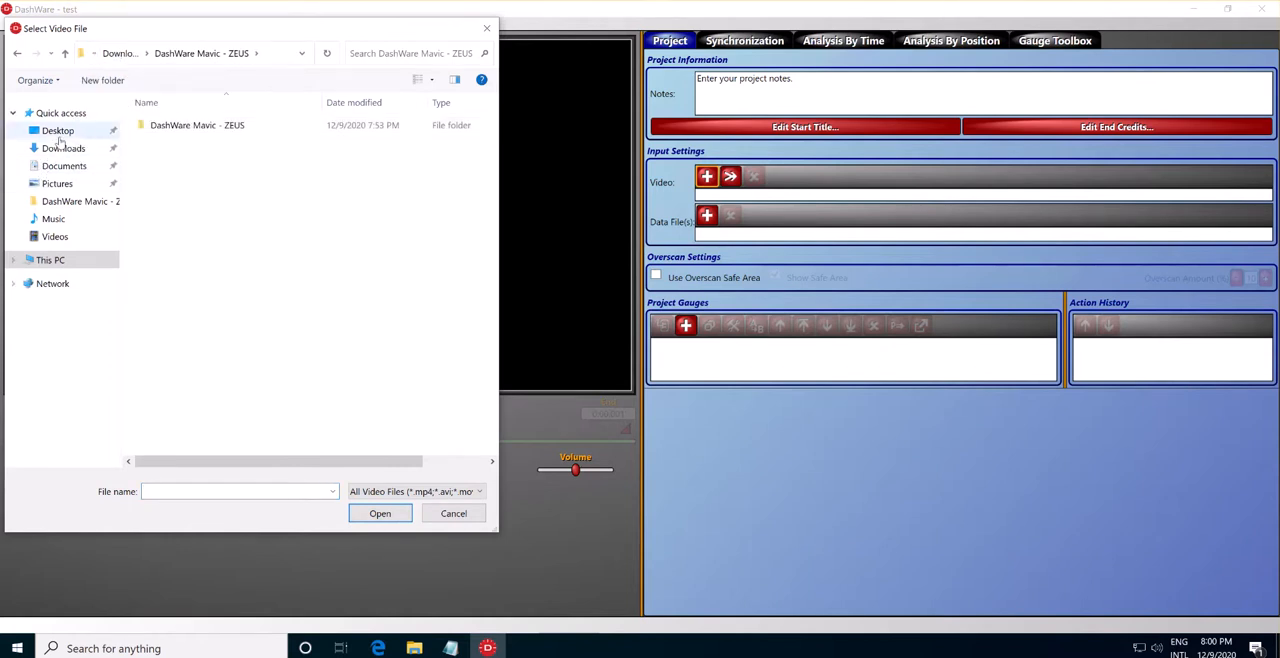
{"action": "left_click", "coordinate": [60, 150]}
{"action": "left_click", "coordinate": [172, 163]}
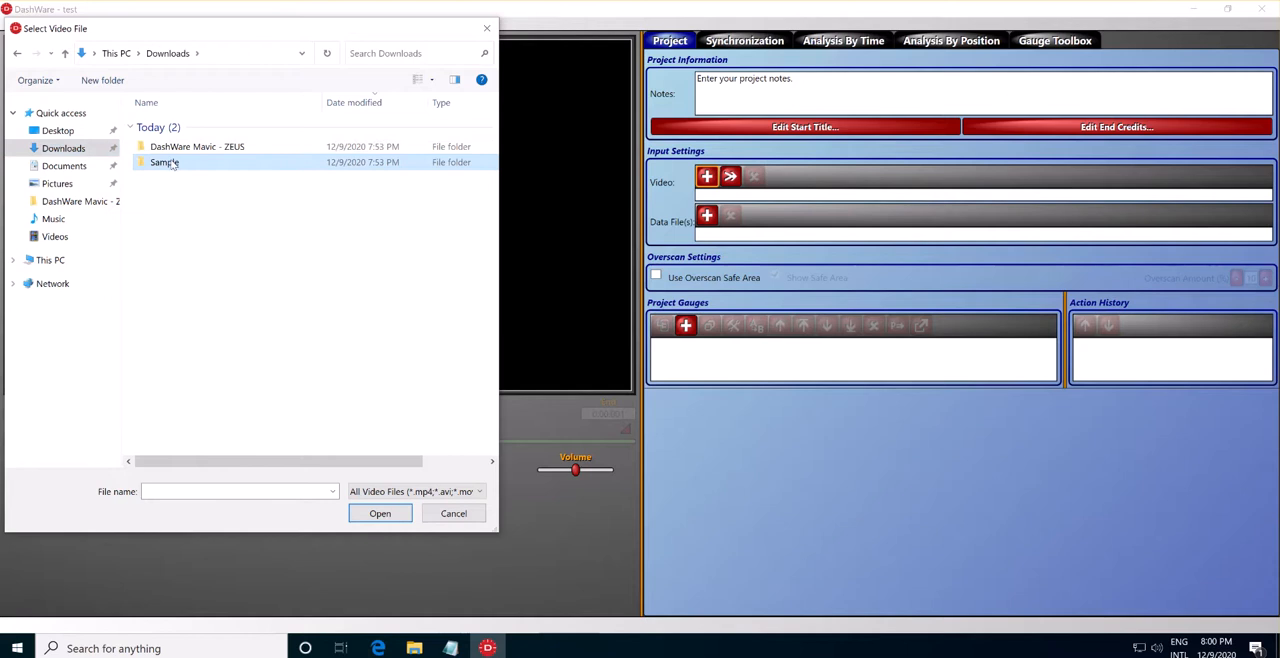
{"action": "double_click", "coordinate": [172, 163]}
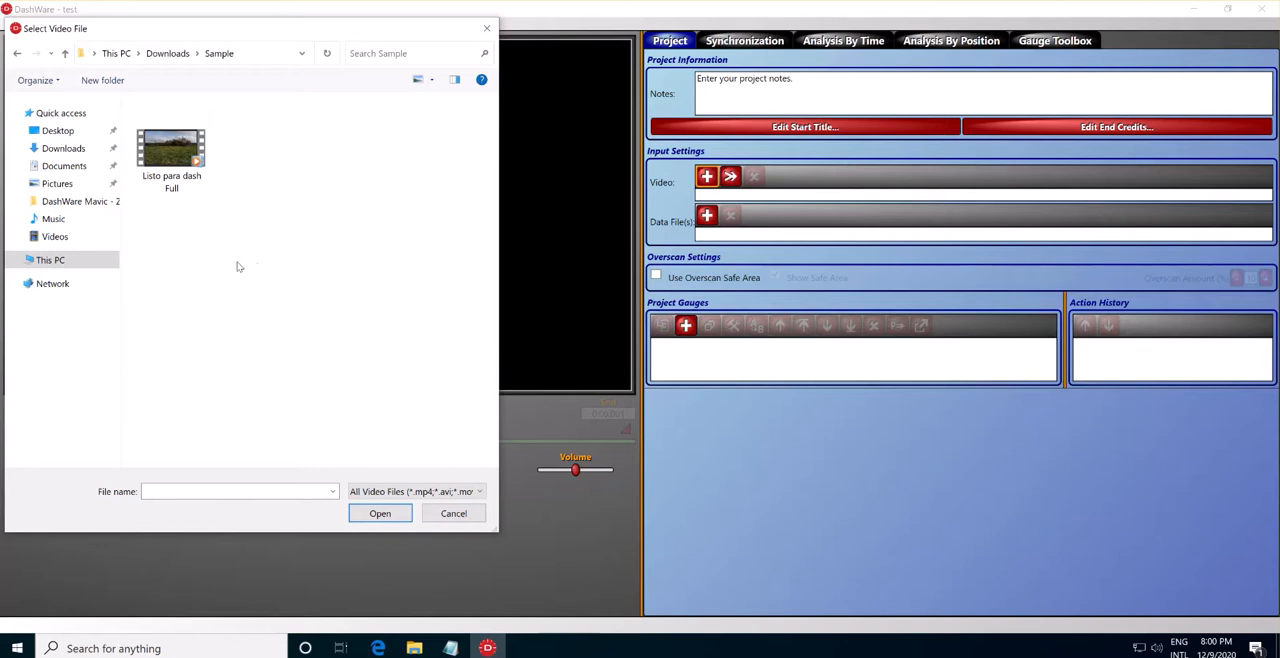
{"action": "left_click", "coordinate": [173, 147]}
{"action": "double_click", "coordinate": [173, 147]}
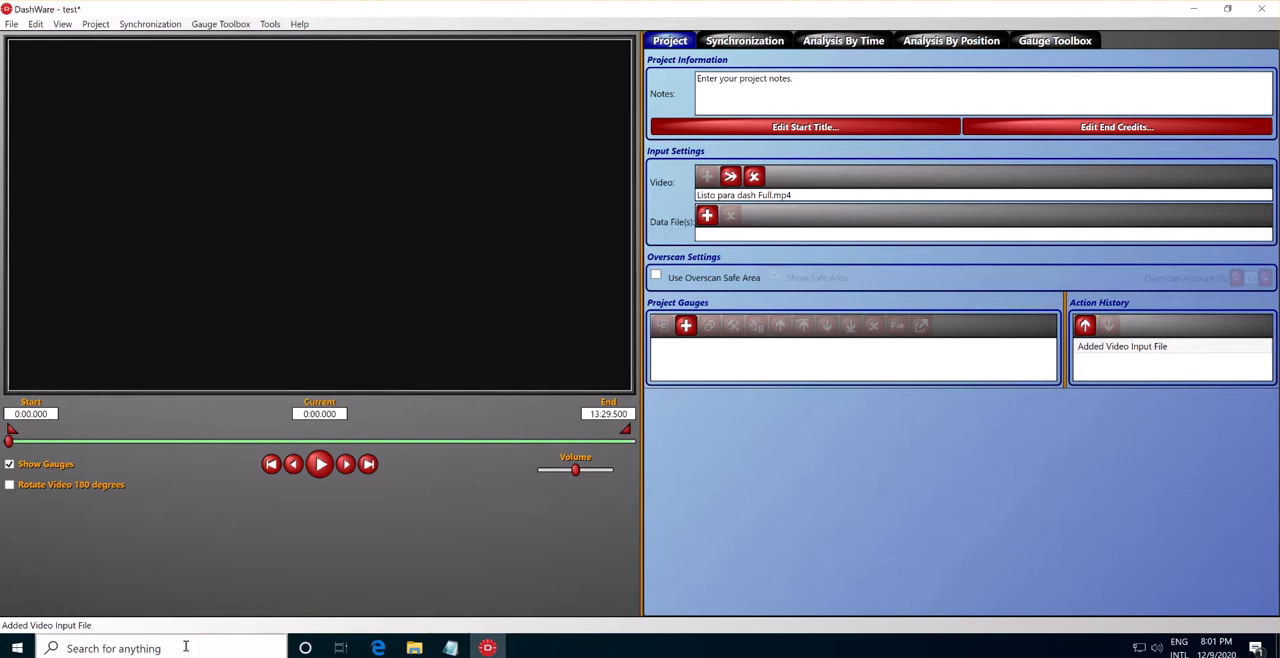
Switch to File Explorer and look through the inner DashWare Mavic - ZEUS folder in Downloads.
{"action": "left_click", "coordinate": [414, 648]}
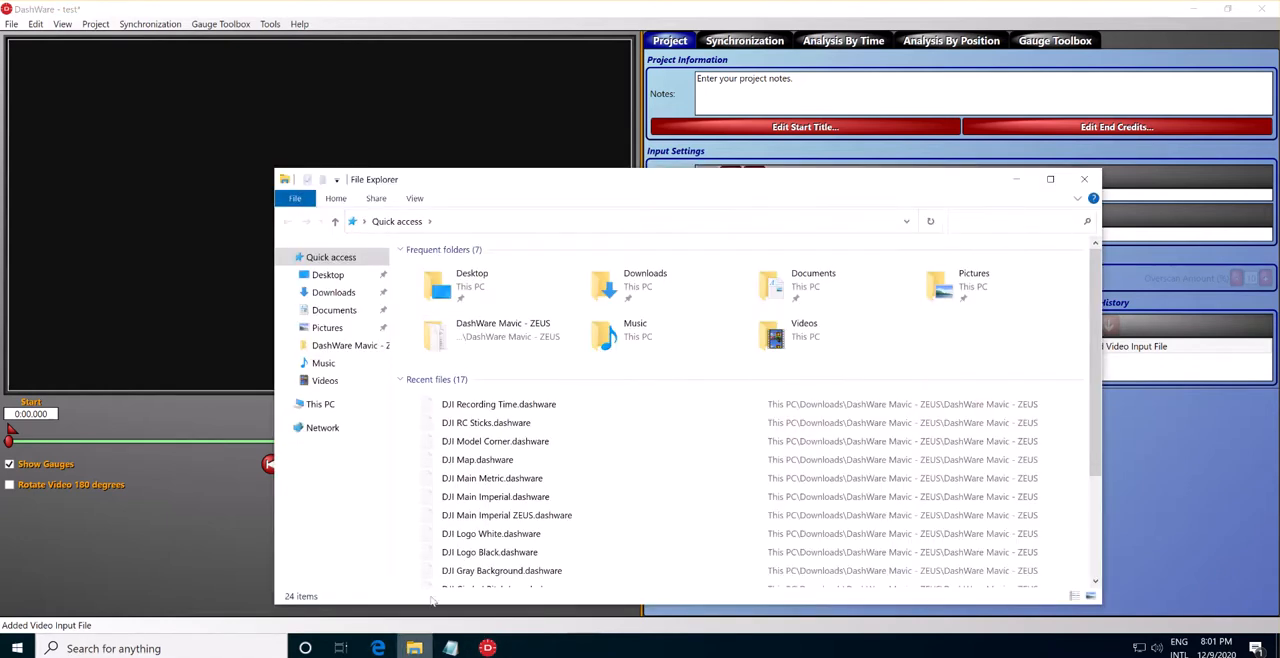
{"action": "left_click", "coordinate": [333, 292]}
{"action": "left_click_drag", "start_coordinate": [503, 194], "coordinate": [384, 55]}
{"action": "left_click", "coordinate": [346, 203]}
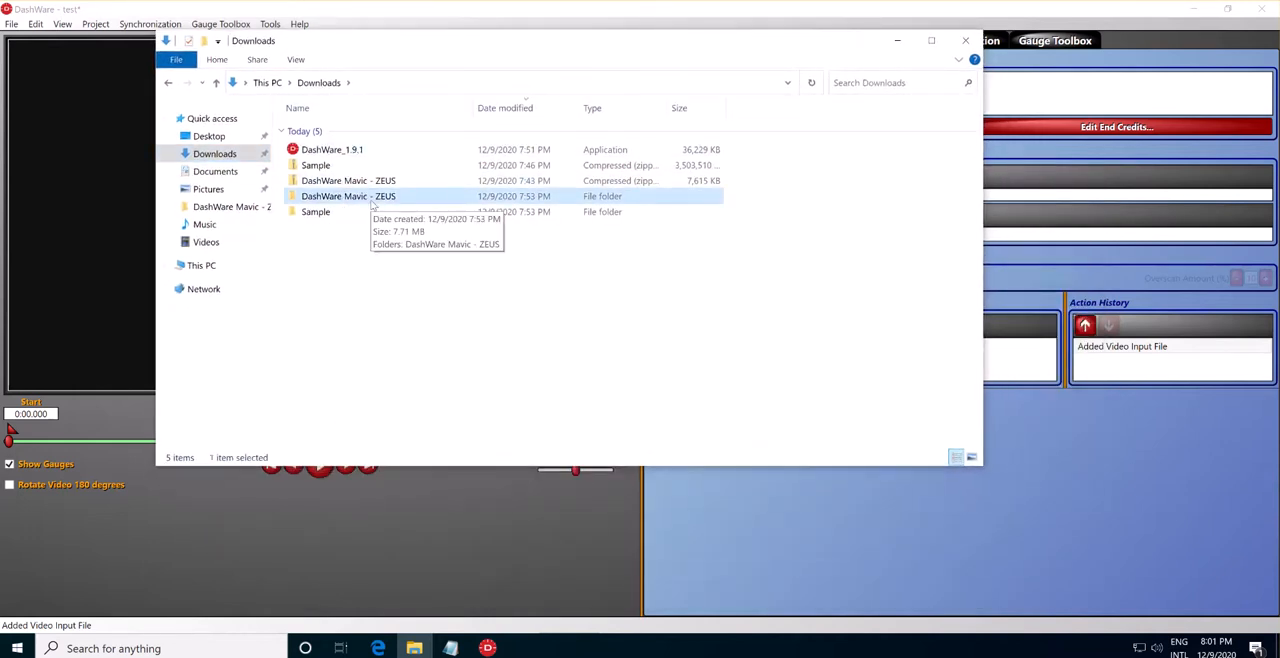
{"action": "double_click", "coordinate": [372, 200]}
{"action": "double_click", "coordinate": [368, 131]}
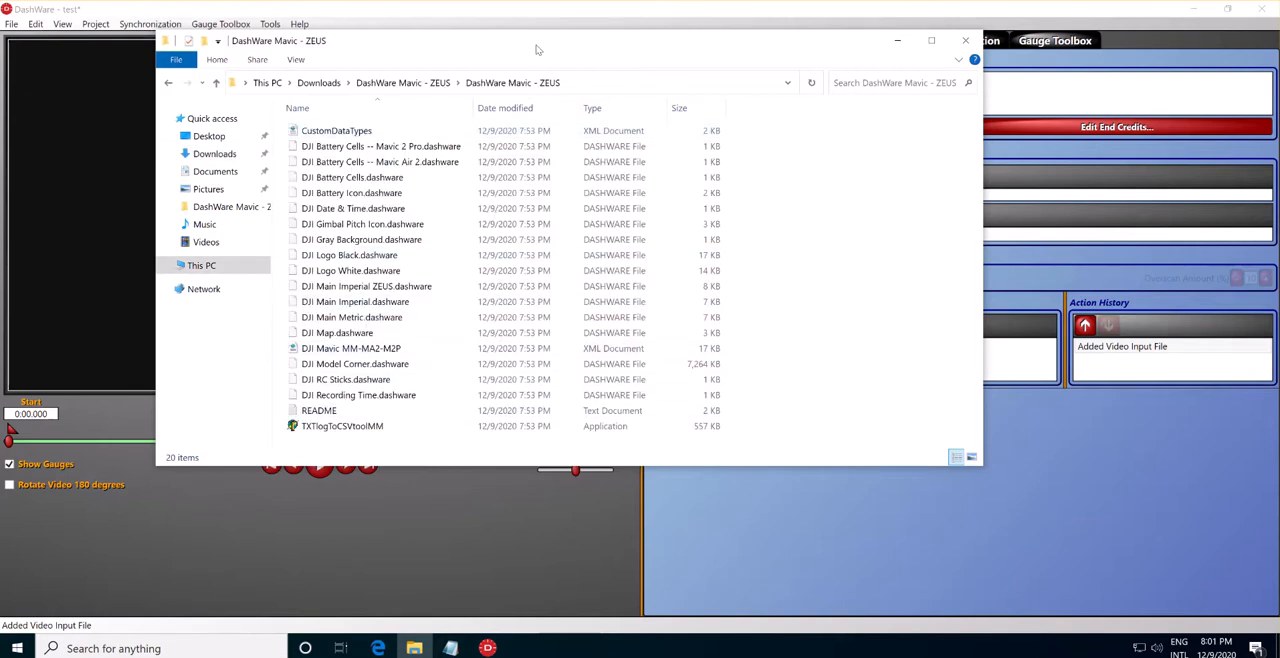
{"action": "left_click_drag", "start_coordinate": [536, 49], "coordinate": [540, 22]}
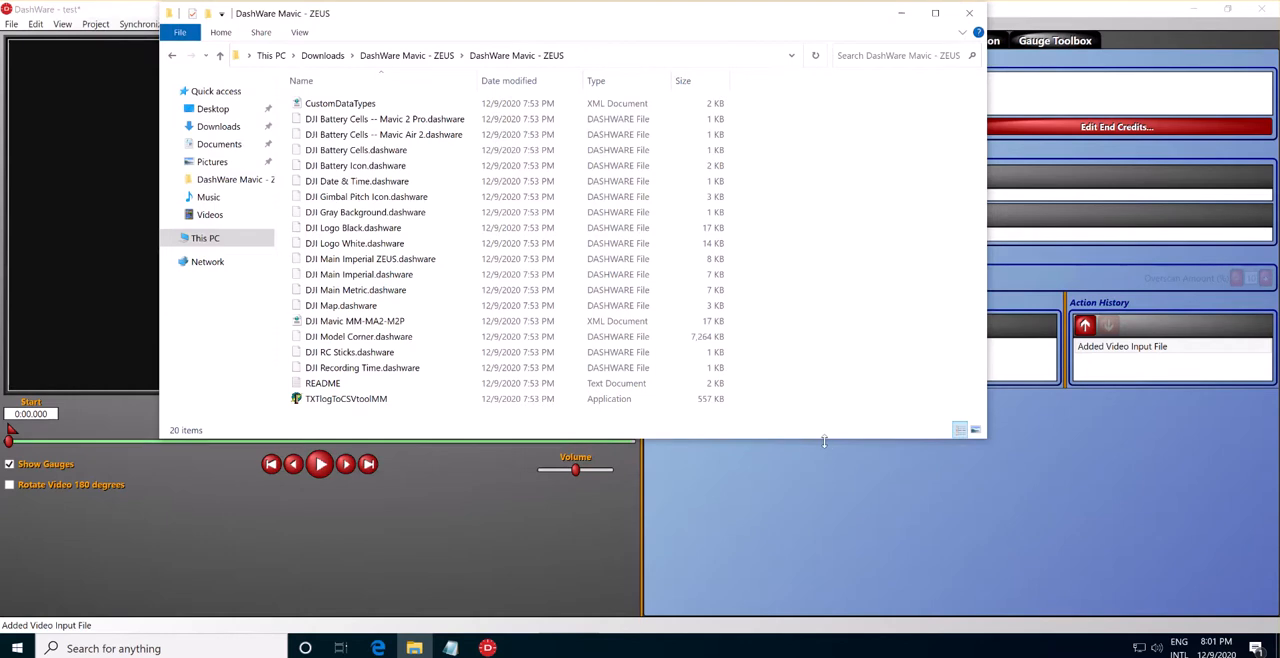
{"action": "left_click_drag", "start_coordinate": [824, 443], "coordinate": [824, 512]}
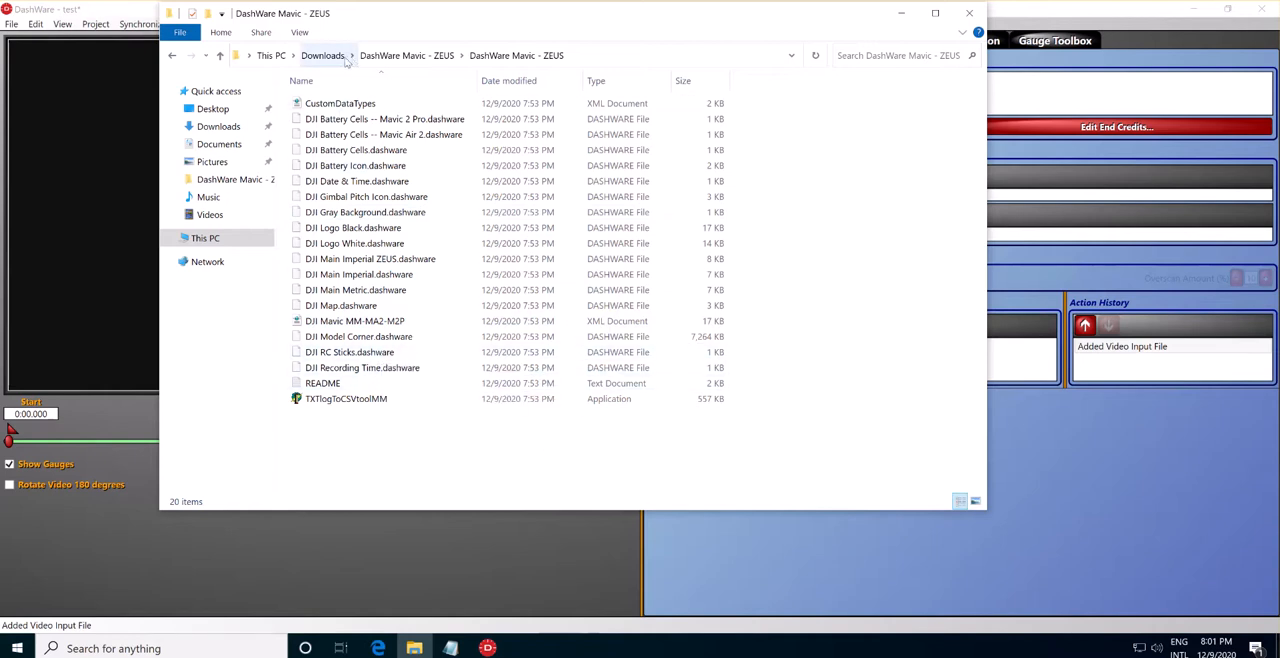
Examine the DJIFlightRecord text log and the Listo para dash Full video in the Sample folder in Downloads.
{"action": "left_click", "coordinate": [397, 56]}
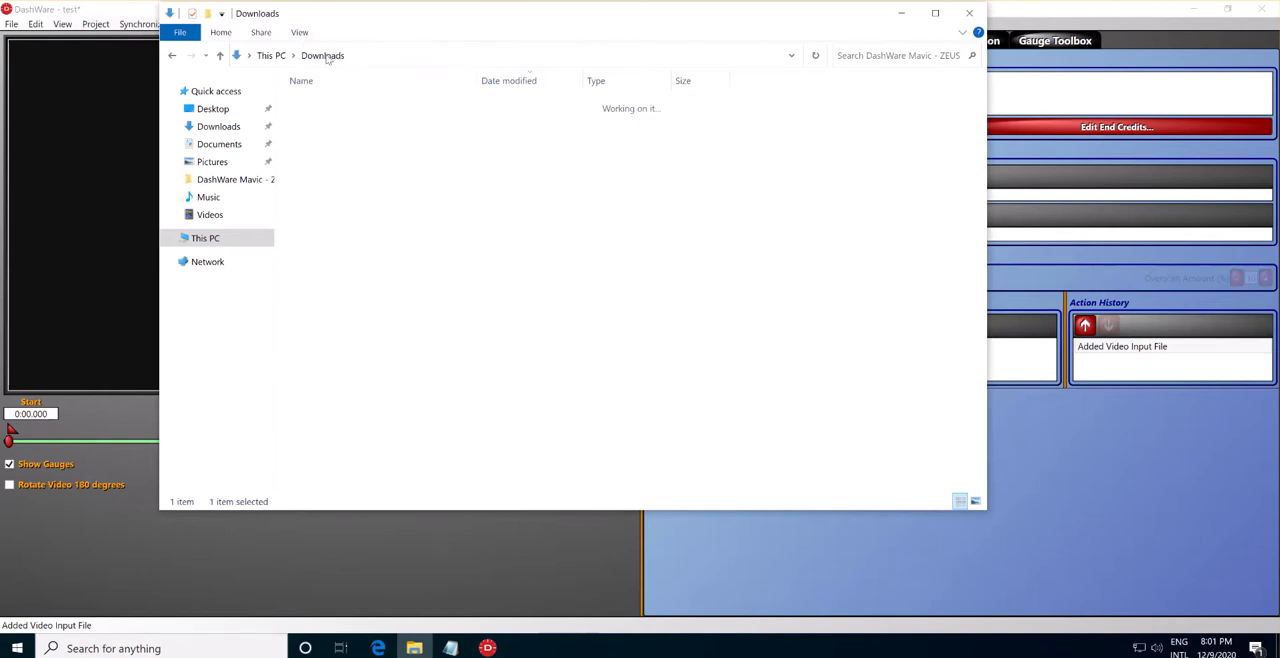
{"action": "left_click", "coordinate": [322, 55]}
{"action": "double_click", "coordinate": [320, 185]}
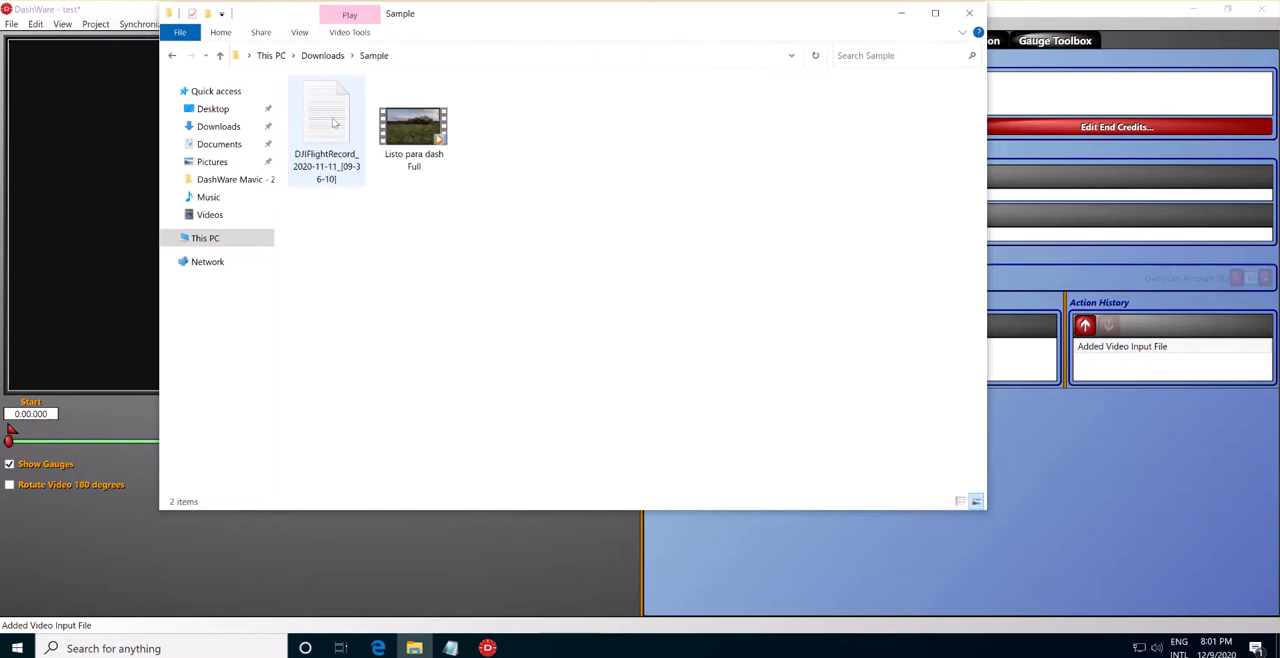
{"action": "left_click", "coordinate": [335, 123]}
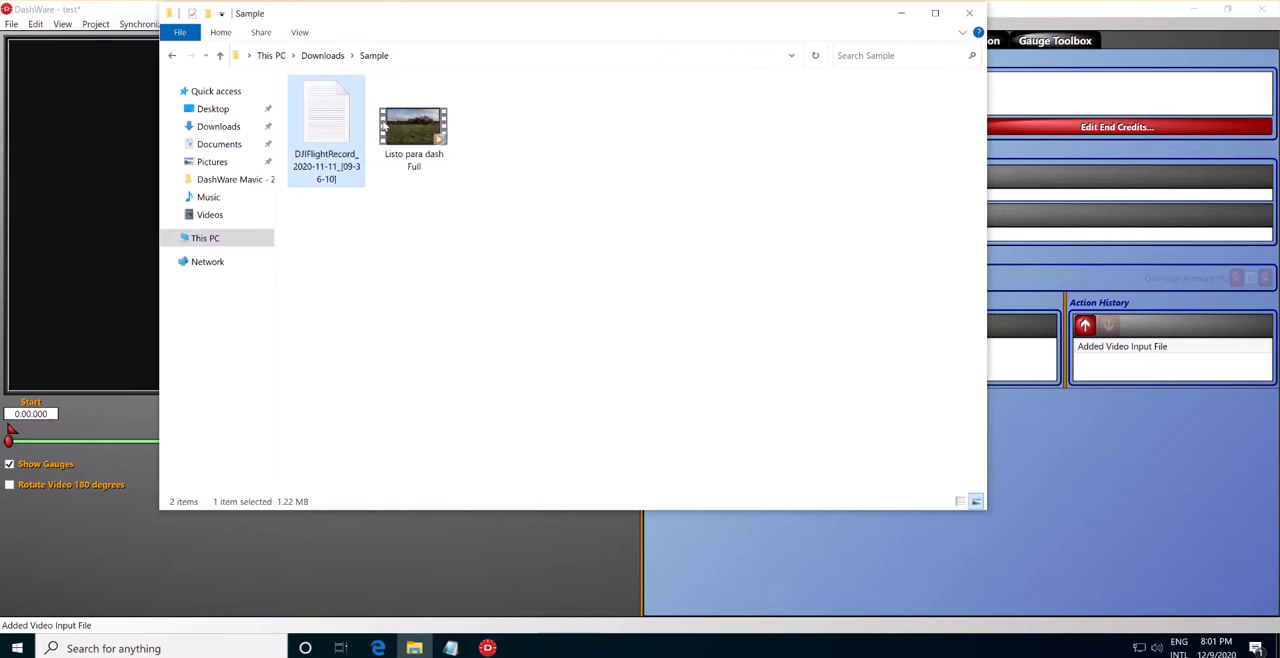
{"action": "left_click", "coordinate": [424, 131]}
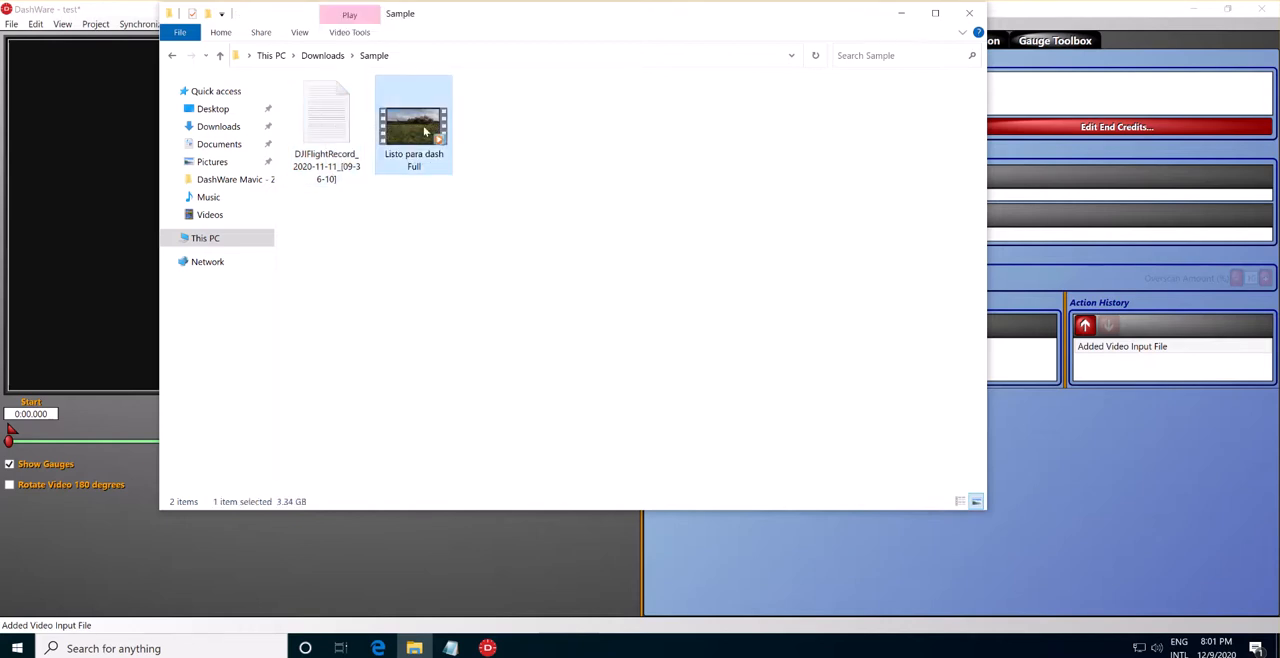
{"action": "left_click", "coordinate": [398, 225]}
{"action": "left_click", "coordinate": [401, 155]}
{"action": "left_click", "coordinate": [424, 237]}
{"action": "left_click", "coordinate": [402, 135]}
{"action": "left_click", "coordinate": [417, 265]}
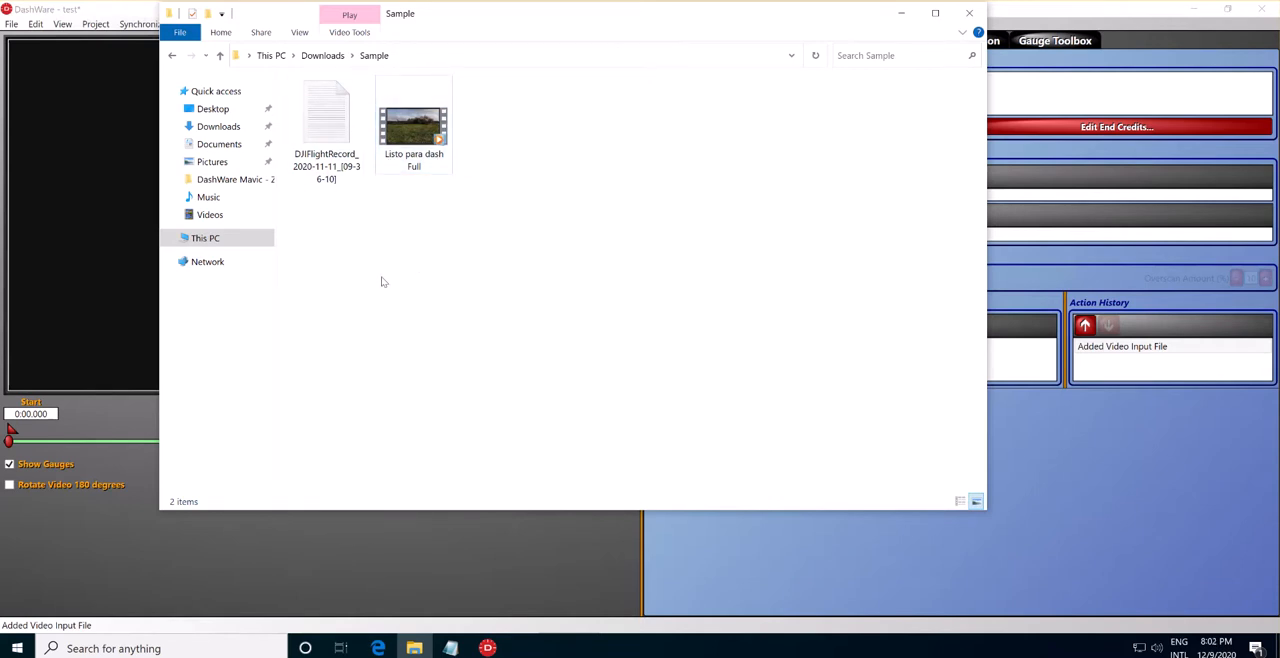
{"action": "left_click", "coordinate": [327, 122]}
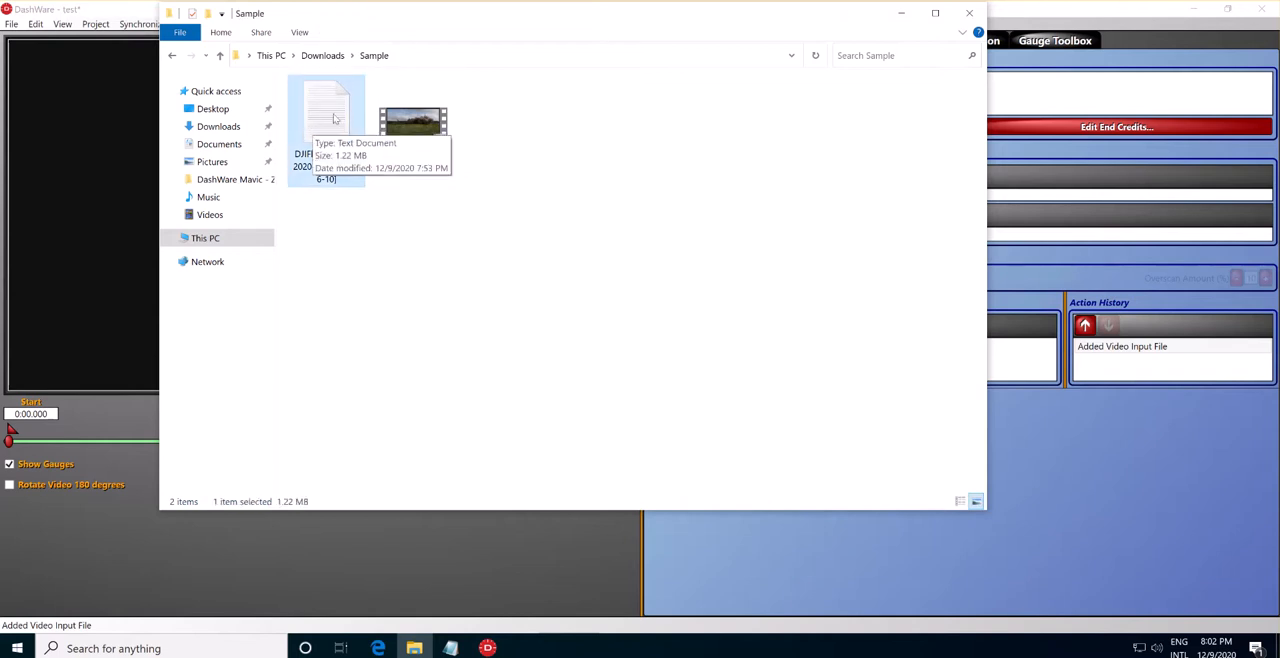
{"action": "left_click", "coordinate": [453, 342]}
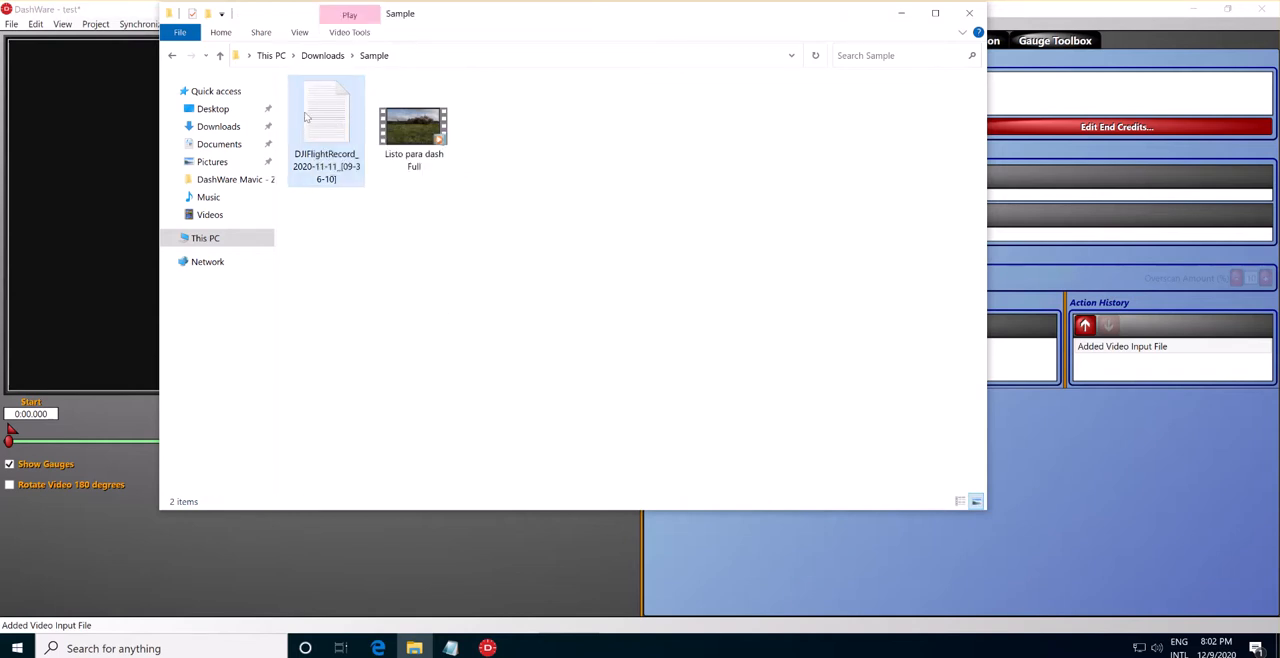
{"action": "left_click", "coordinate": [319, 115]}
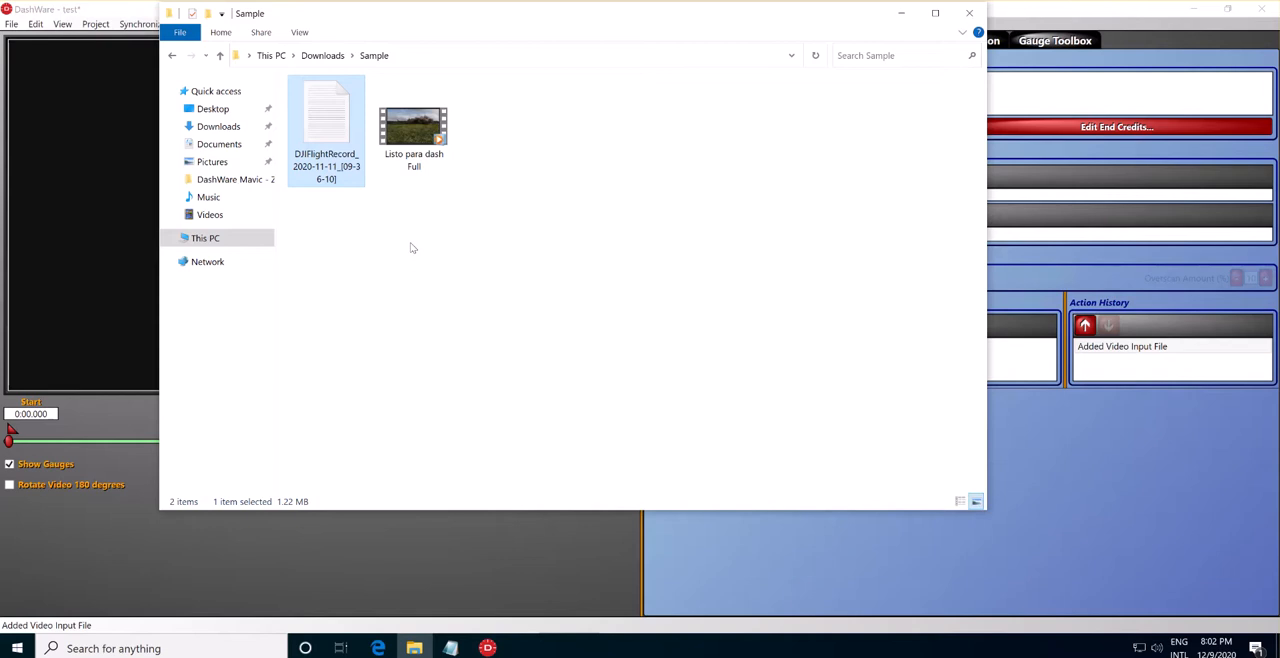
{"action": "left_click", "coordinate": [428, 262]}
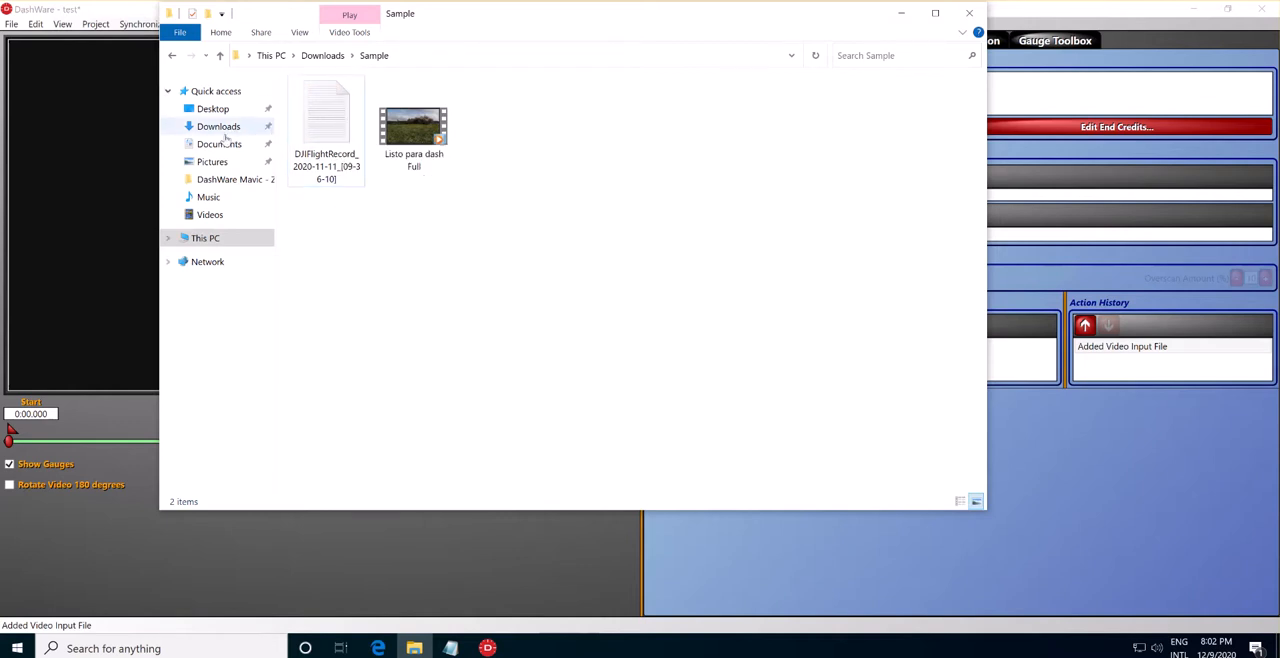
Run TXTlogToCSVtoolMM from the inner DashWare Mavic - ZEUS folder in Downloads, allowing it past the SmartScreen block.
{"action": "left_click", "coordinate": [224, 132]}
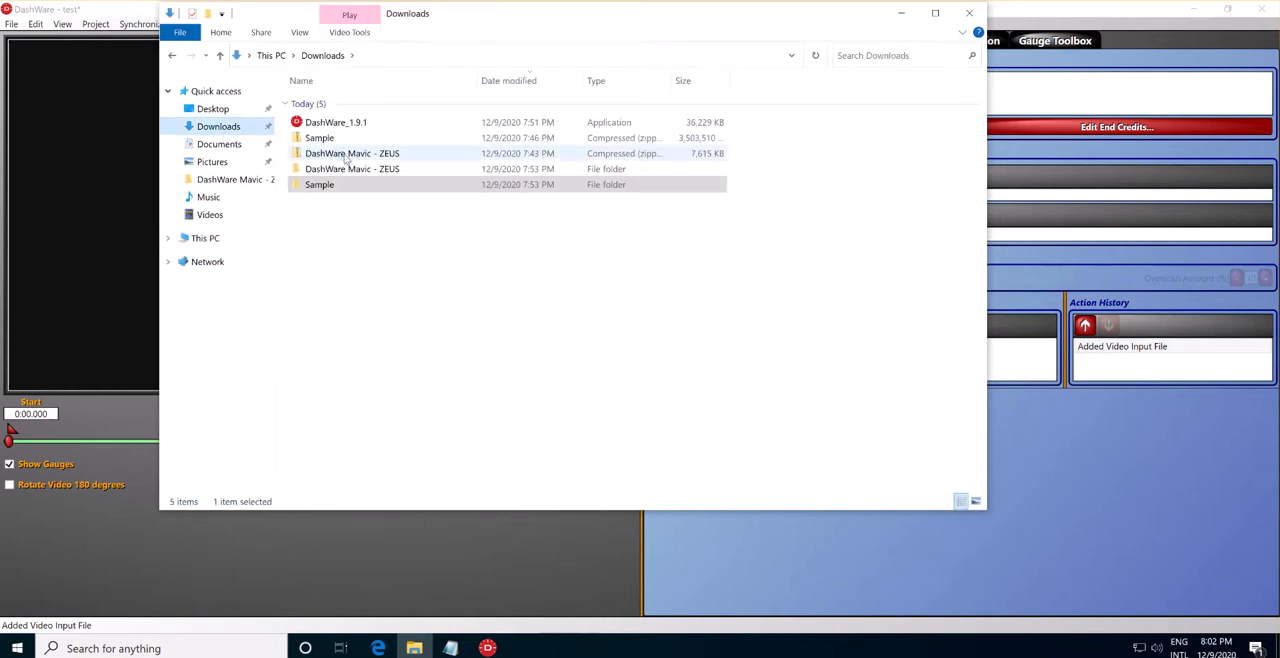
{"action": "double_click", "coordinate": [346, 169]}
{"action": "double_click", "coordinate": [347, 106]}
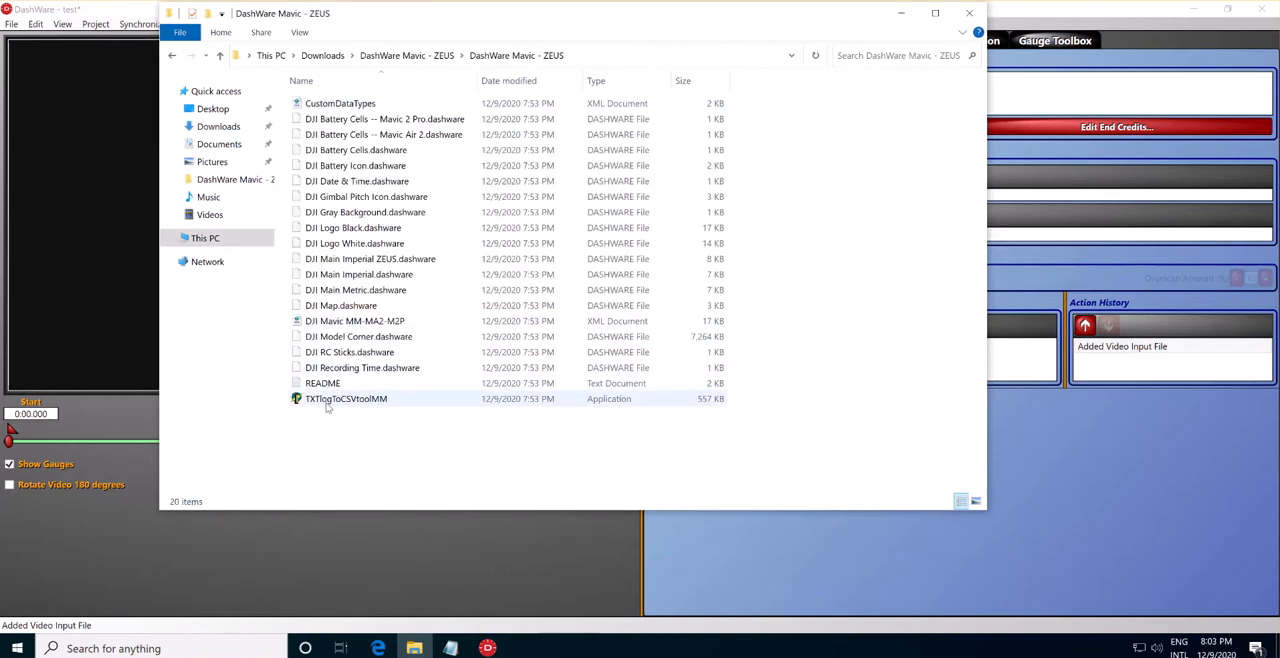
{"action": "left_click", "coordinate": [308, 400]}
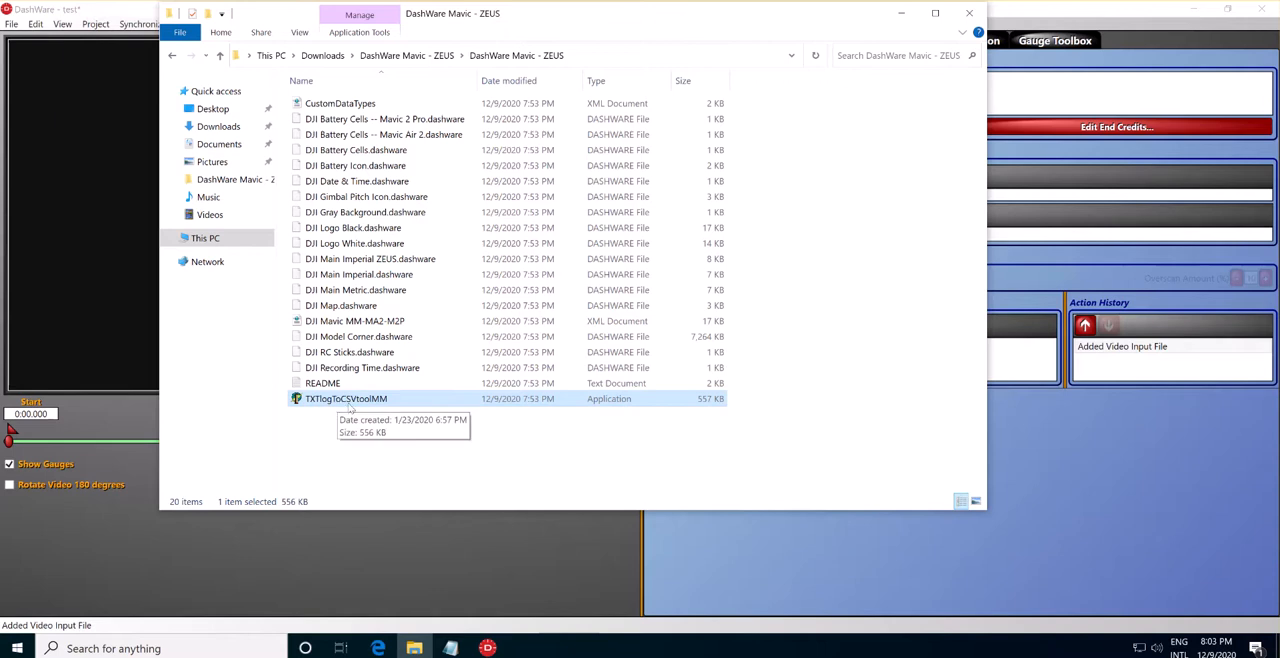
{"action": "double_click", "coordinate": [350, 399]}
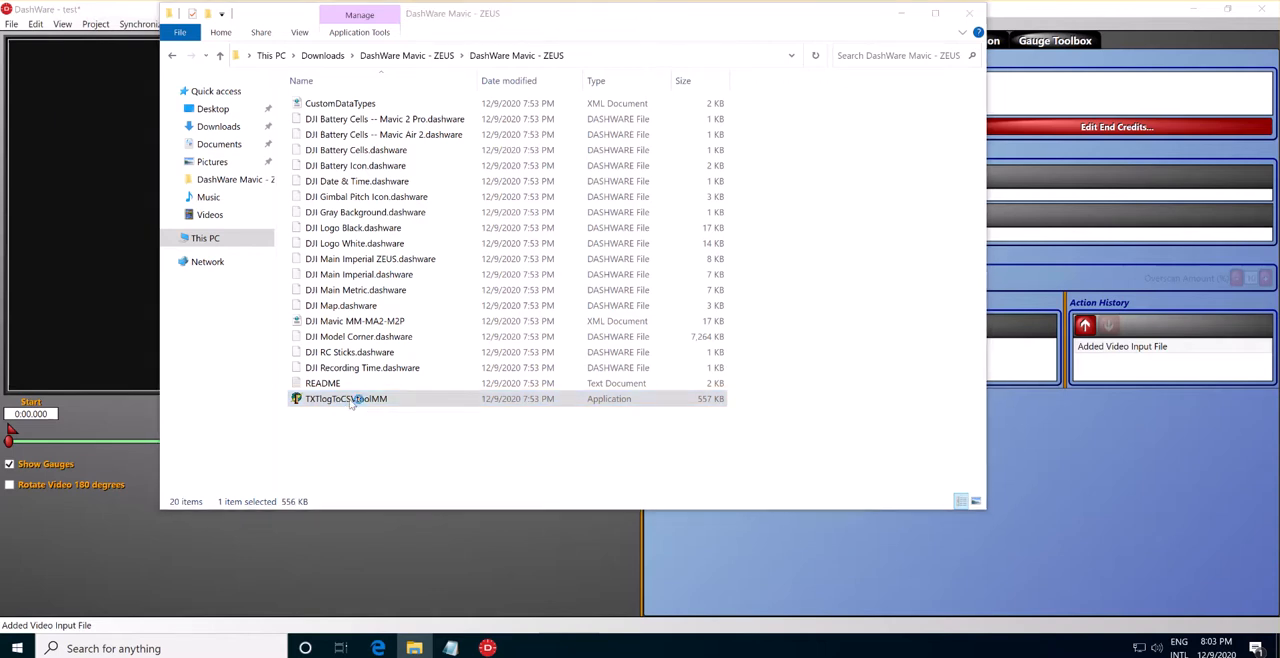
{"action": "left_click", "coordinate": [495, 221]}
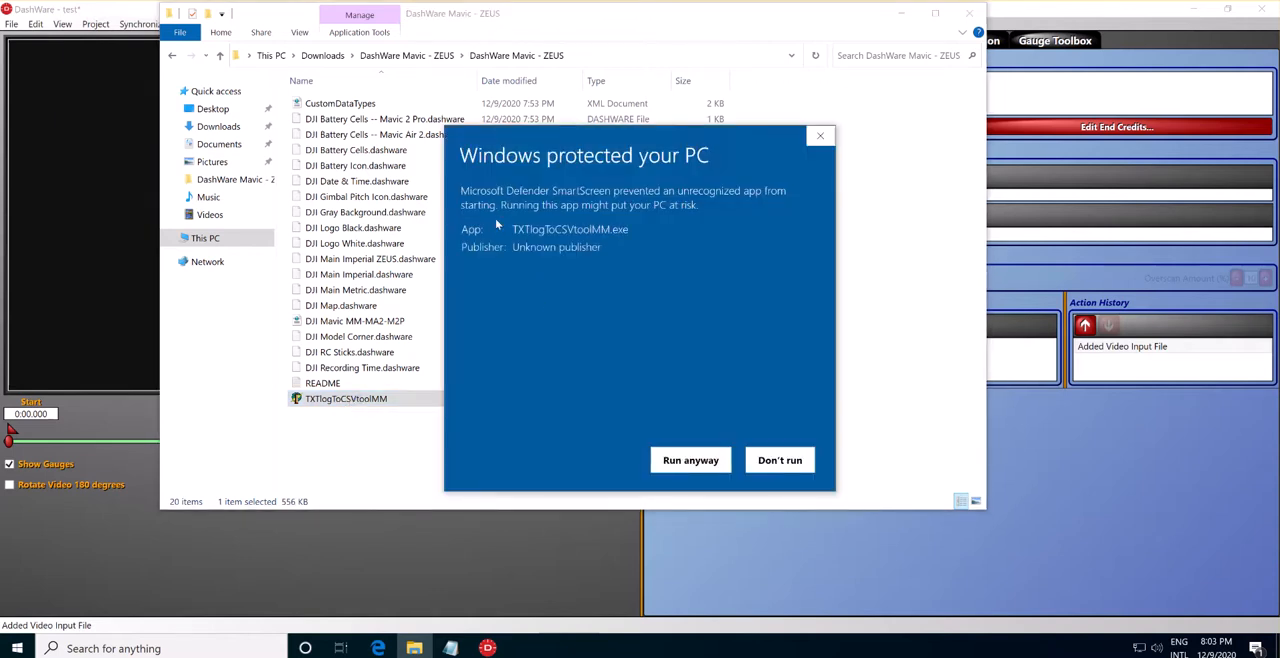
{"action": "left_click", "coordinate": [690, 460]}
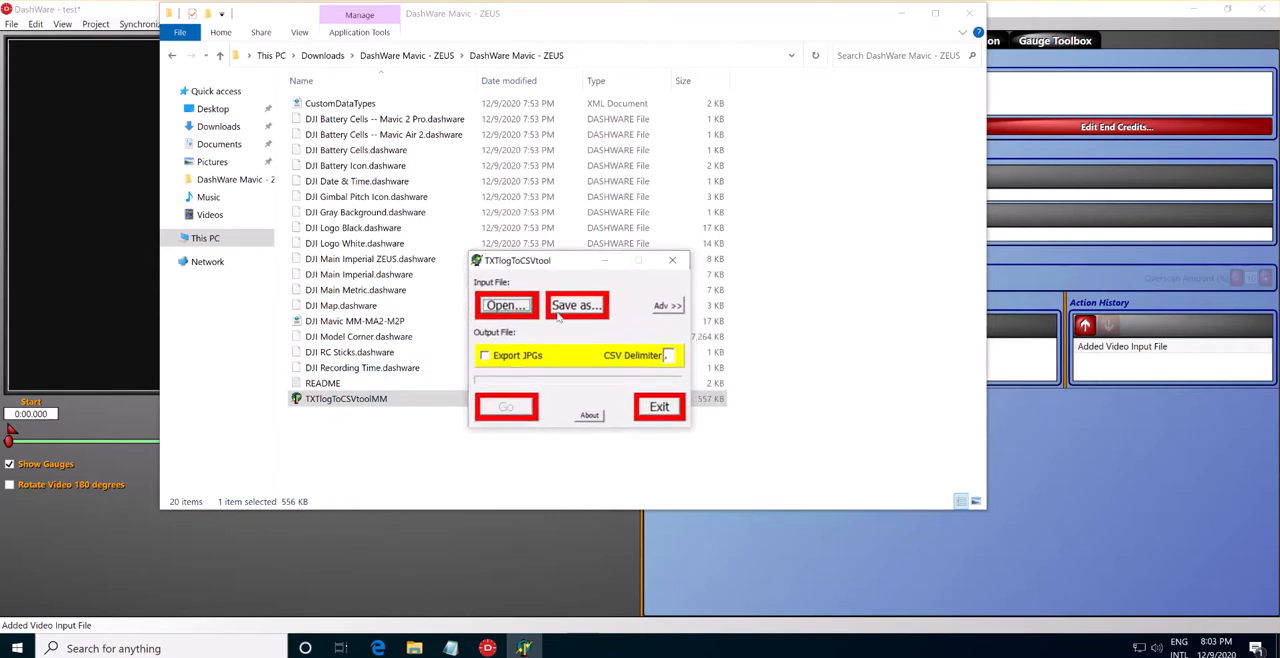
Load DJIFlightRecord_2020-11-11_[09-36-10].txt from the Sample folder in Downloads as the converter's input file.
{"action": "left_click", "coordinate": [507, 306]}
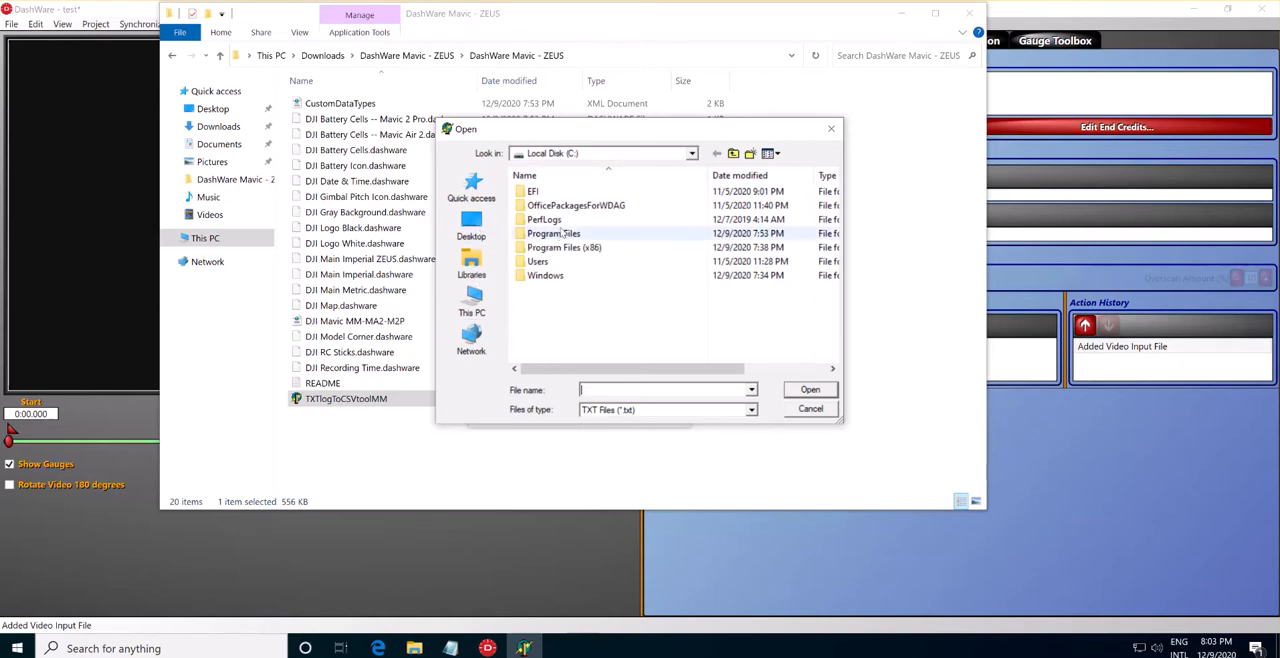
{"action": "left_click", "coordinate": [479, 232]}
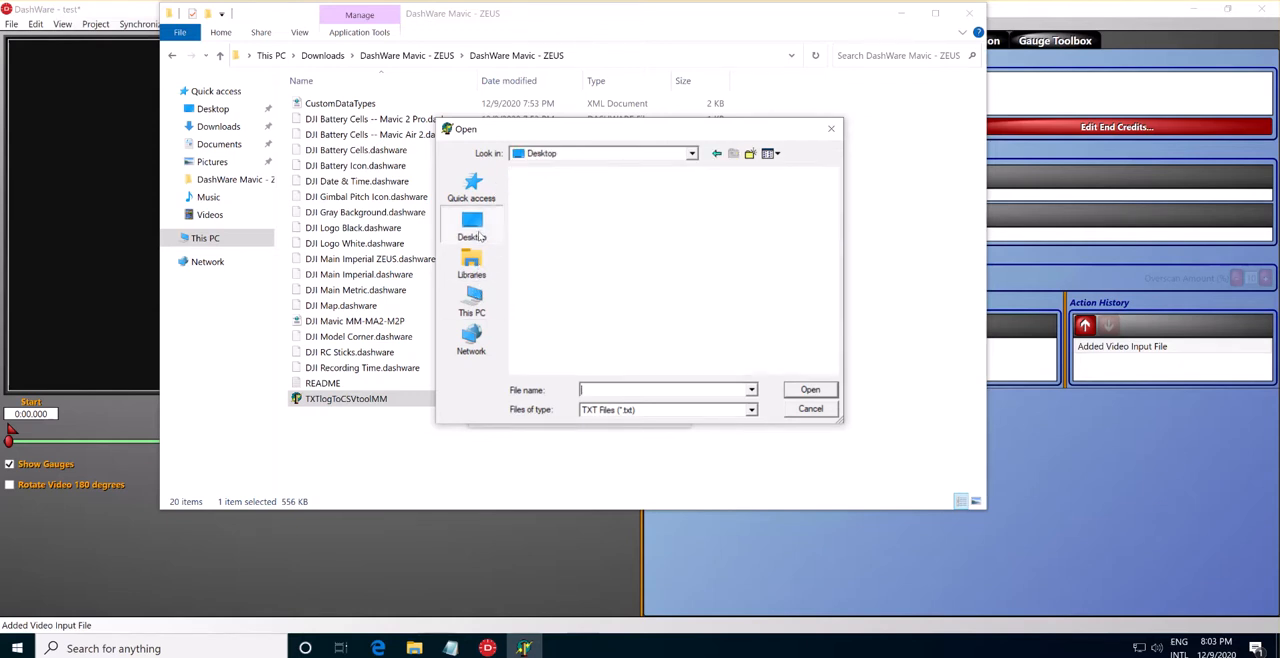
{"action": "left_click", "coordinate": [584, 152]}
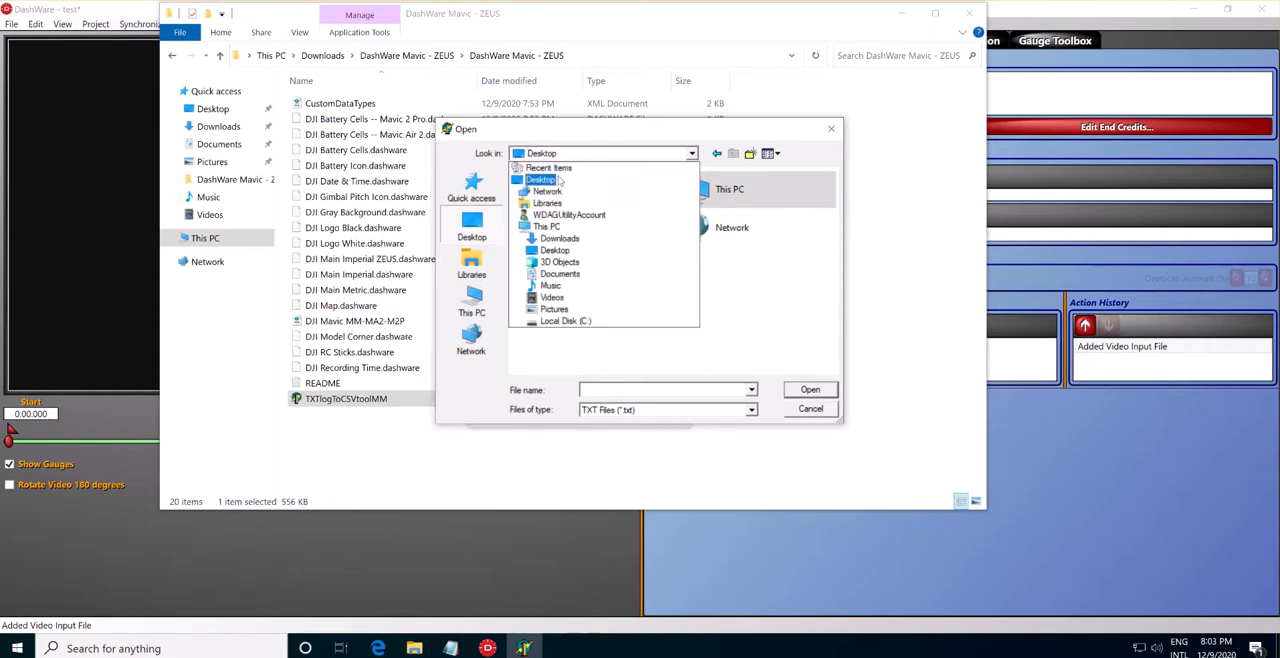
{"action": "left_click", "coordinate": [558, 238]}
{"action": "double_click", "coordinate": [587, 209]}
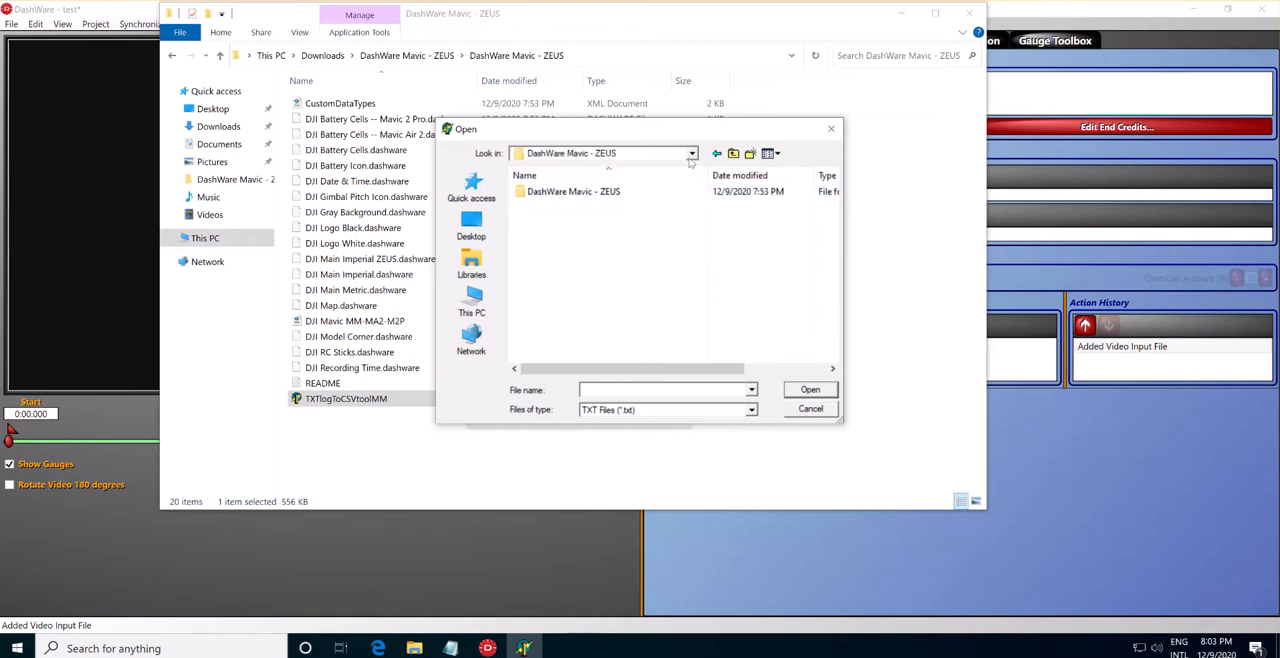
{"action": "left_click", "coordinate": [733, 153]}
{"action": "double_click", "coordinate": [585, 222]}
{"action": "left_click", "coordinate": [551, 225]}
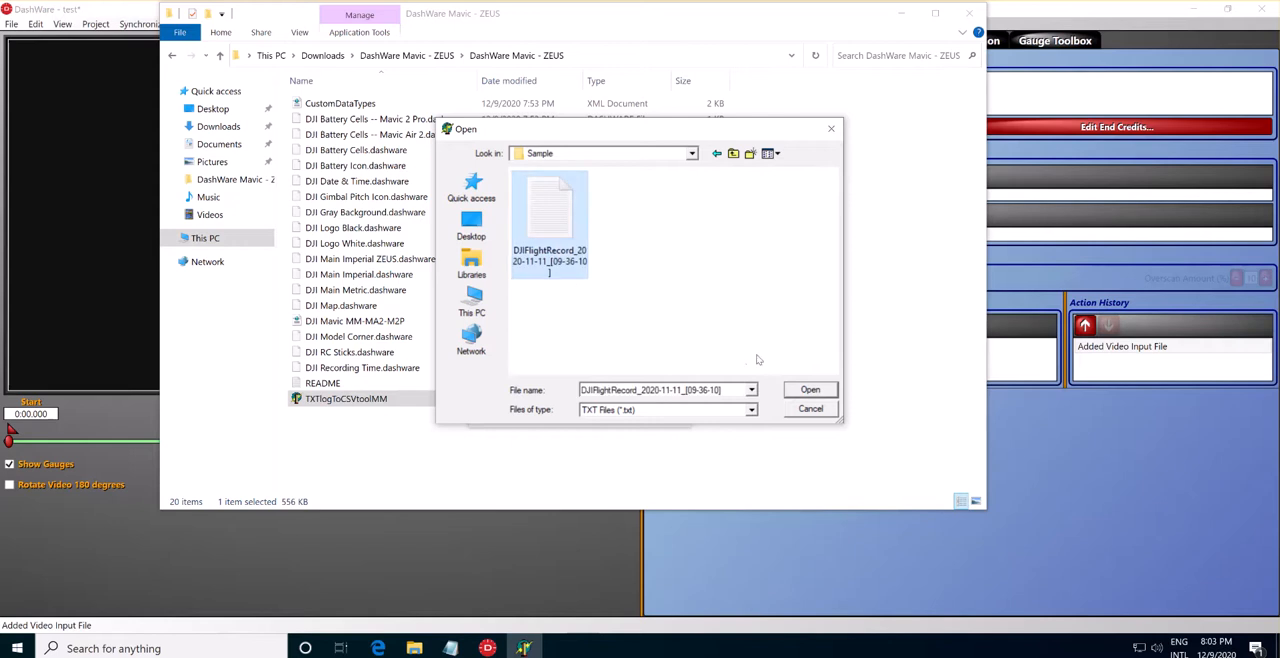
{"action": "left_click", "coordinate": [809, 389]}
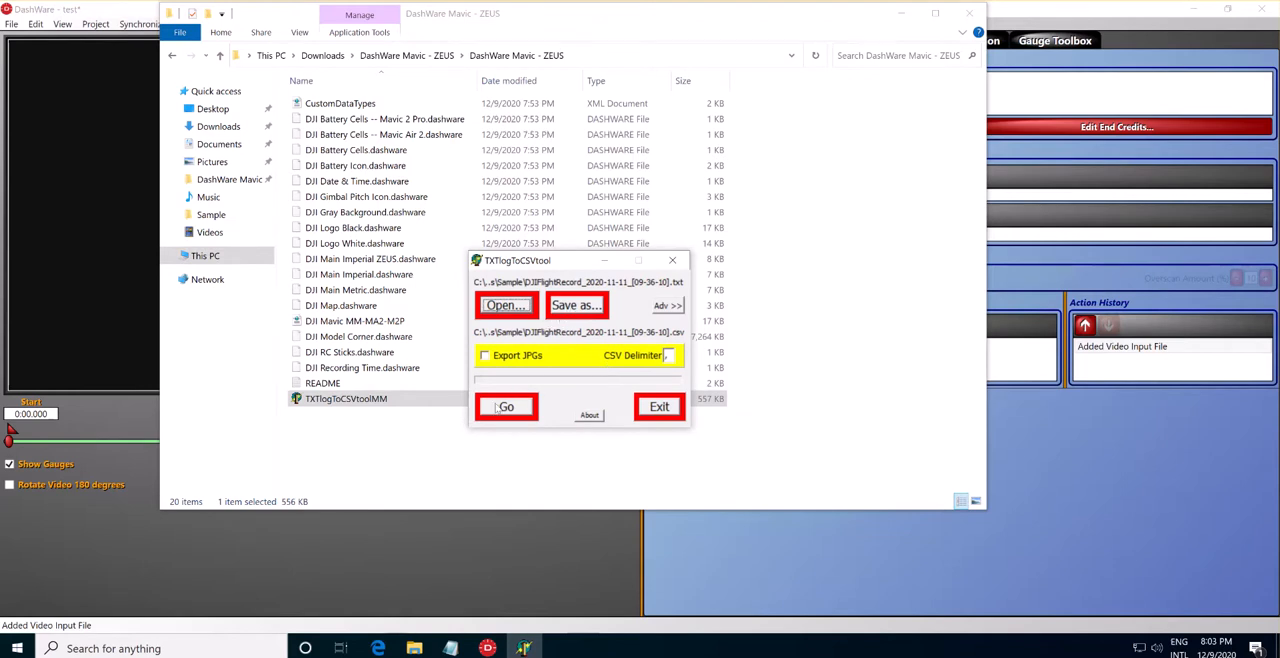
Convert the loaded flight log to CSV and exit the converter.
{"action": "left_click", "coordinate": [500, 408]}
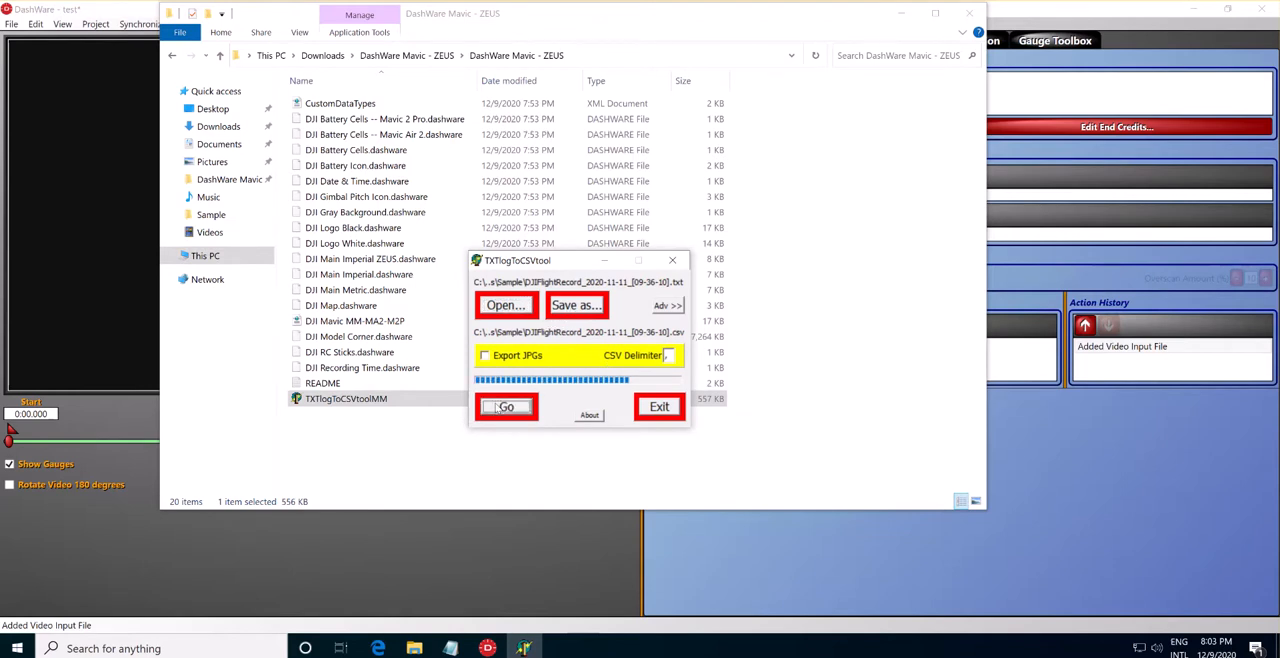
{"action": "left_click", "coordinate": [632, 353]}
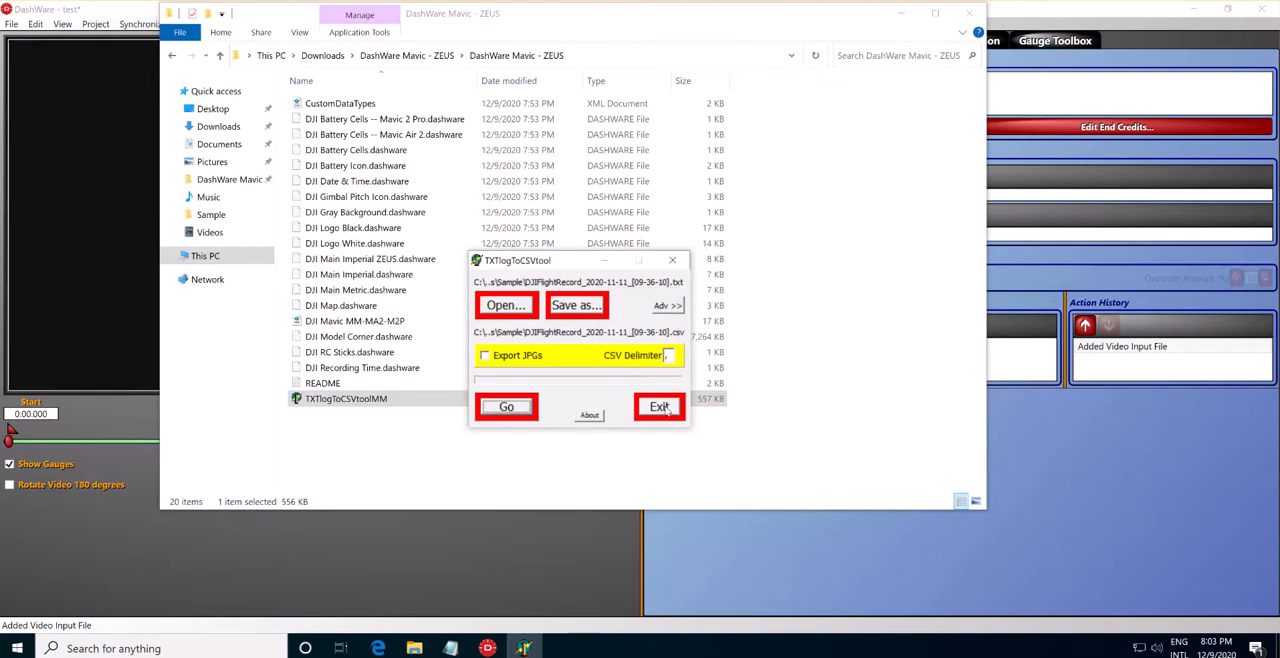
{"action": "left_click", "coordinate": [659, 407]}
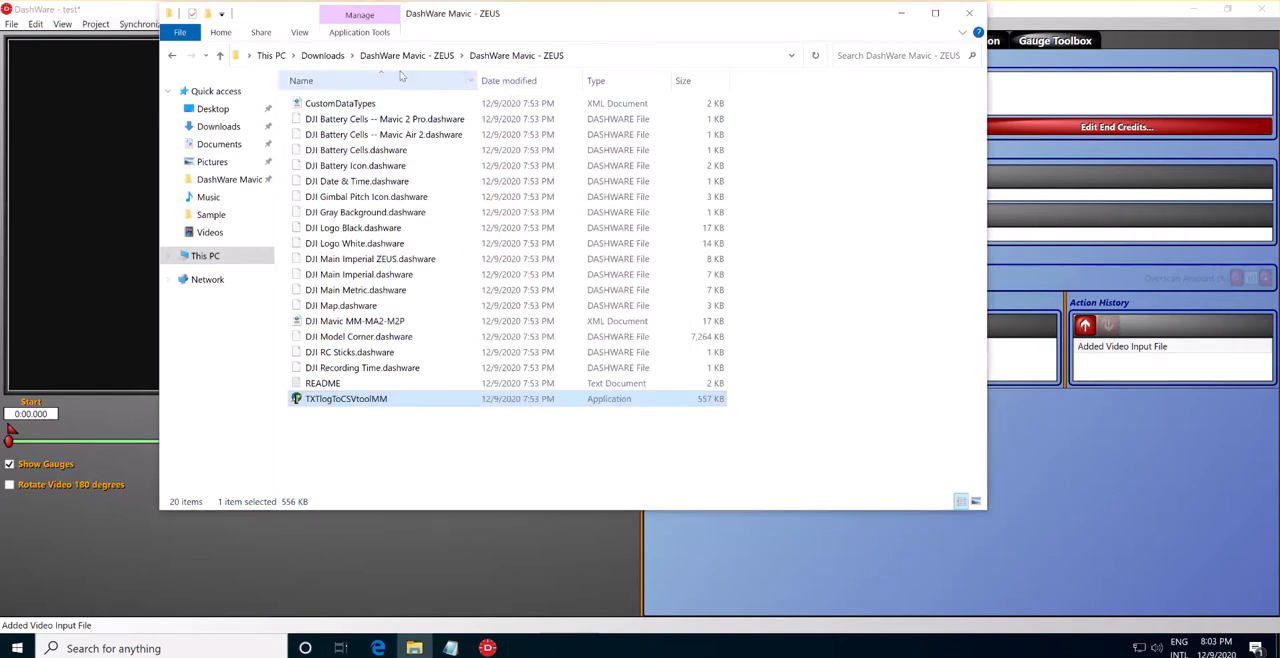
Check the Sample folder in Downloads for the converted CSV file and return to DashWare.
{"action": "left_click", "coordinate": [323, 55]}
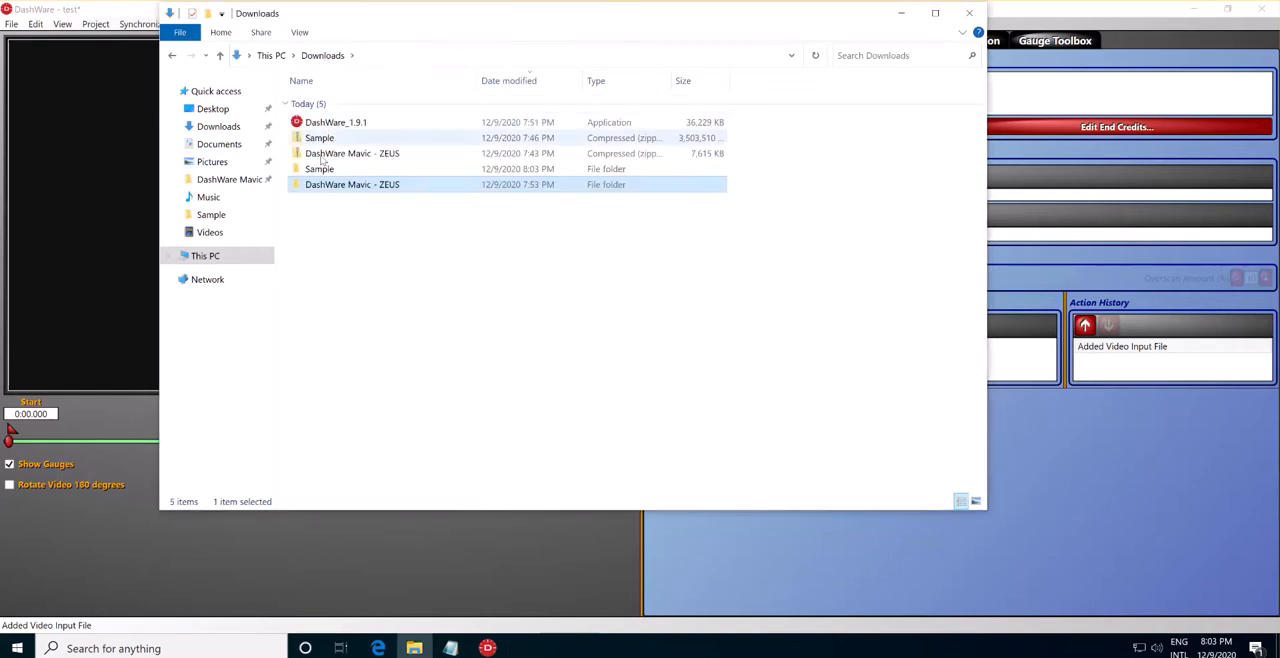
{"action": "double_click", "coordinate": [319, 169]}
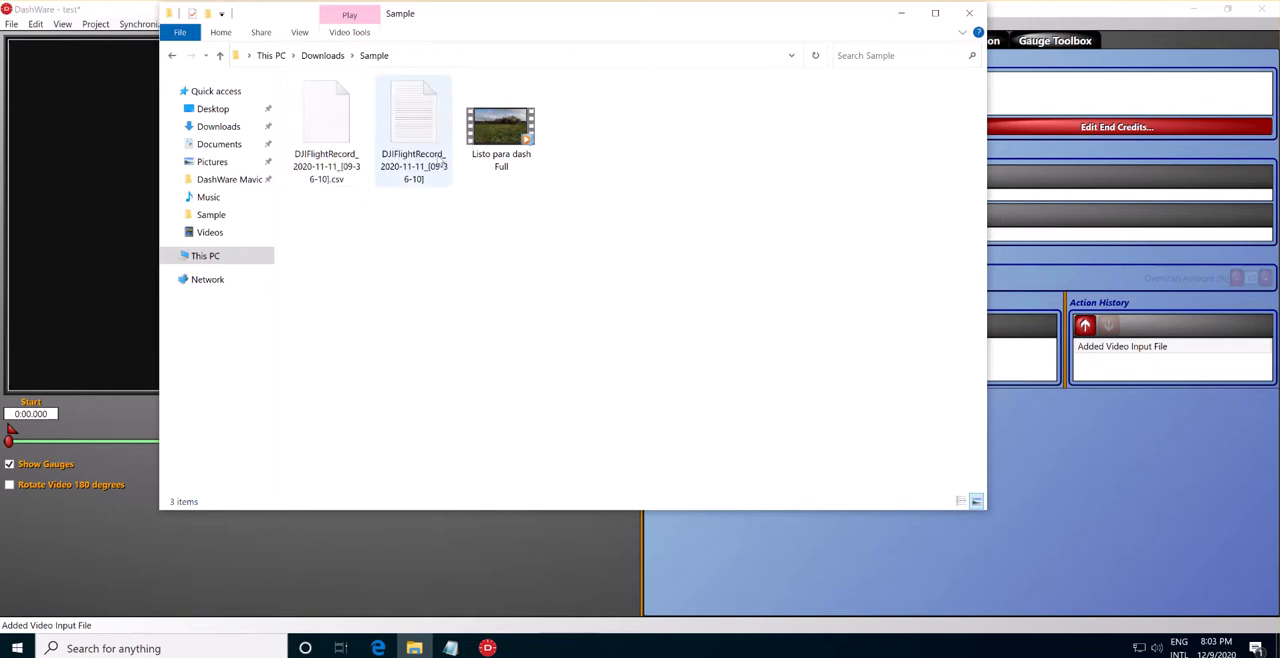
{"action": "left_click", "coordinate": [901, 13]}
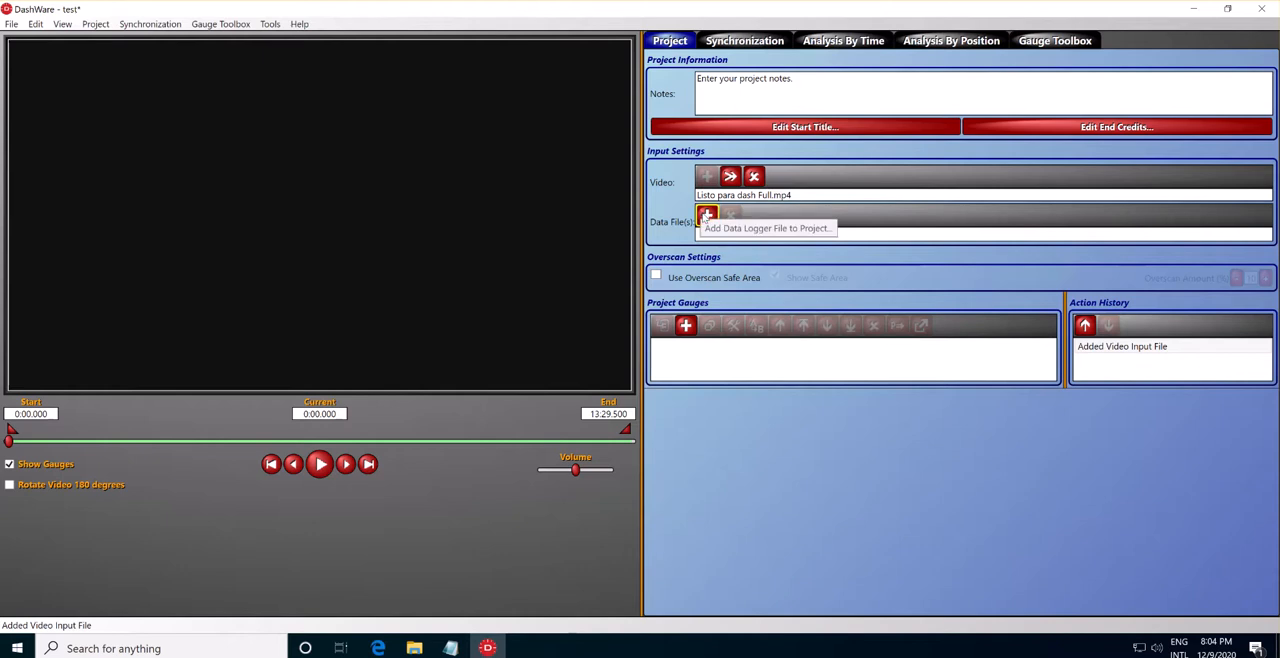
Add DJIFlightRecord_2020-11-11_[09-36-10].csv from the Sample folder as the project's data file, using the DJI Mavic MM-MA2-M2P profile.
{"action": "left_click", "coordinate": [706, 217]}
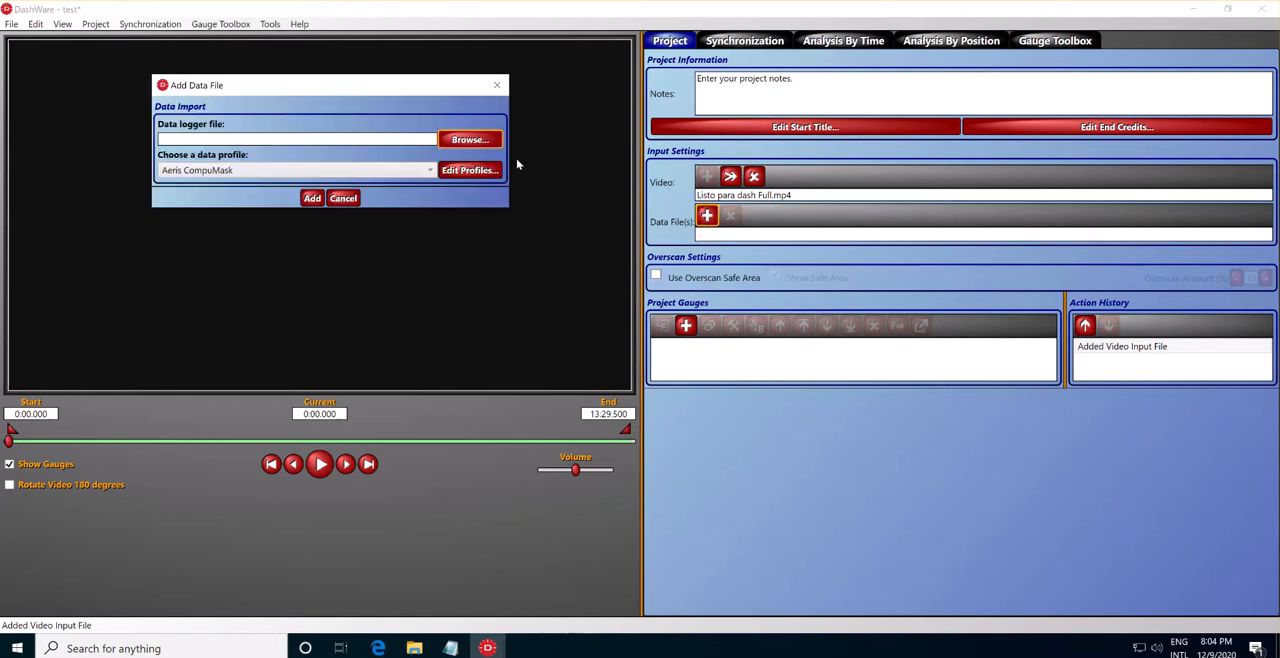
{"action": "left_click", "coordinate": [469, 140]}
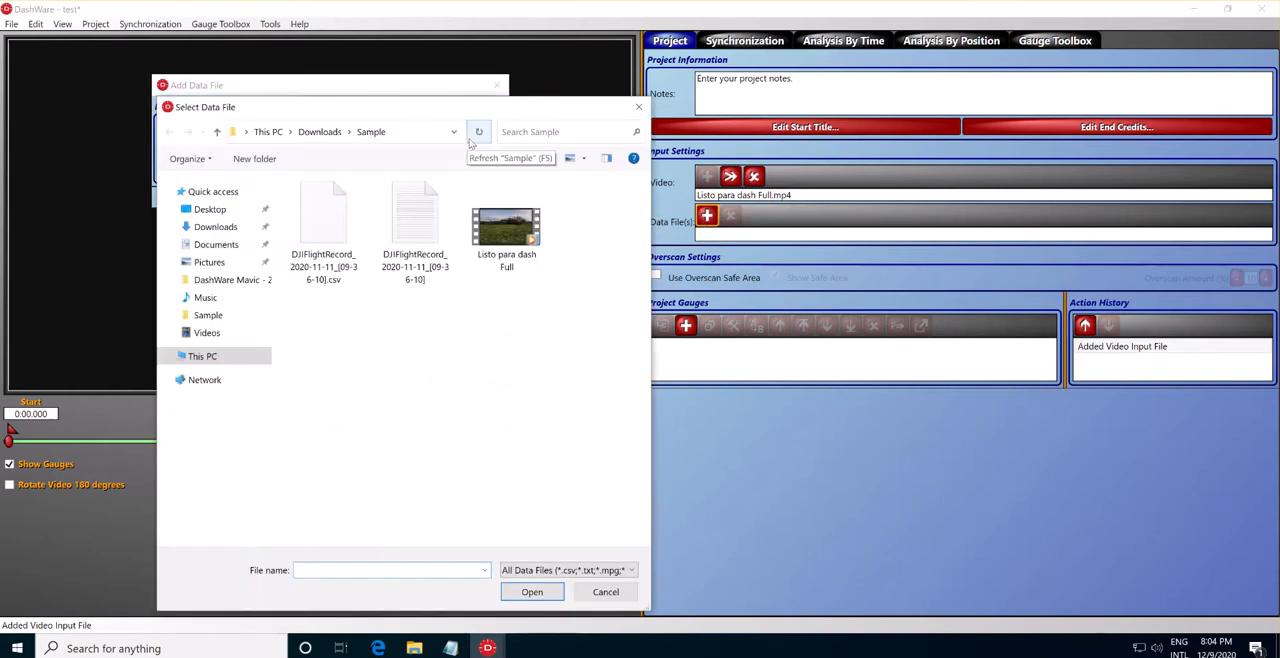
{"action": "left_click", "coordinate": [321, 225]}
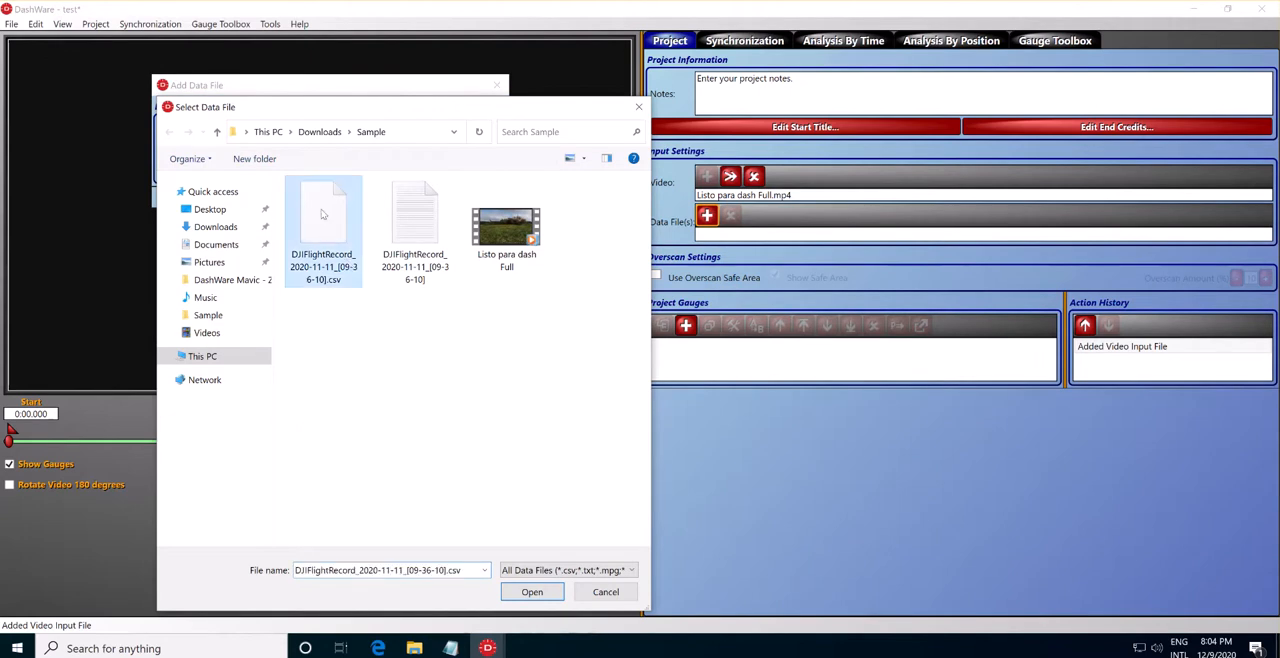
{"action": "left_click", "coordinate": [533, 594]}
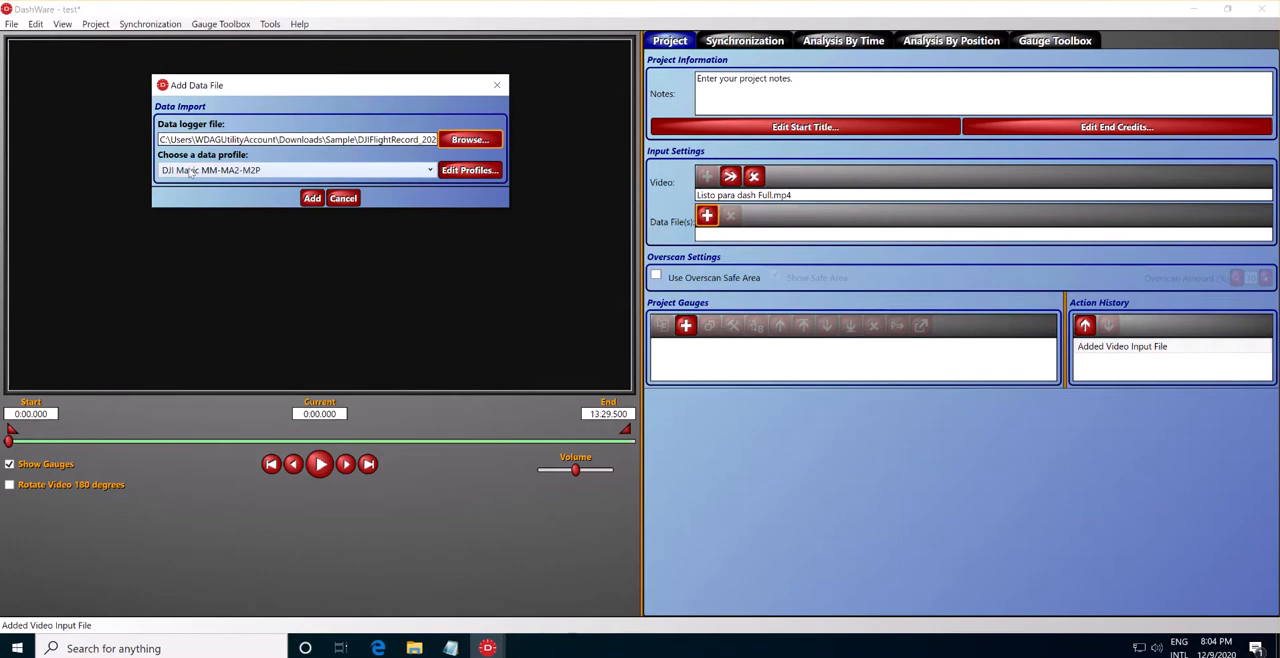
{"action": "left_click", "coordinate": [404, 172]}
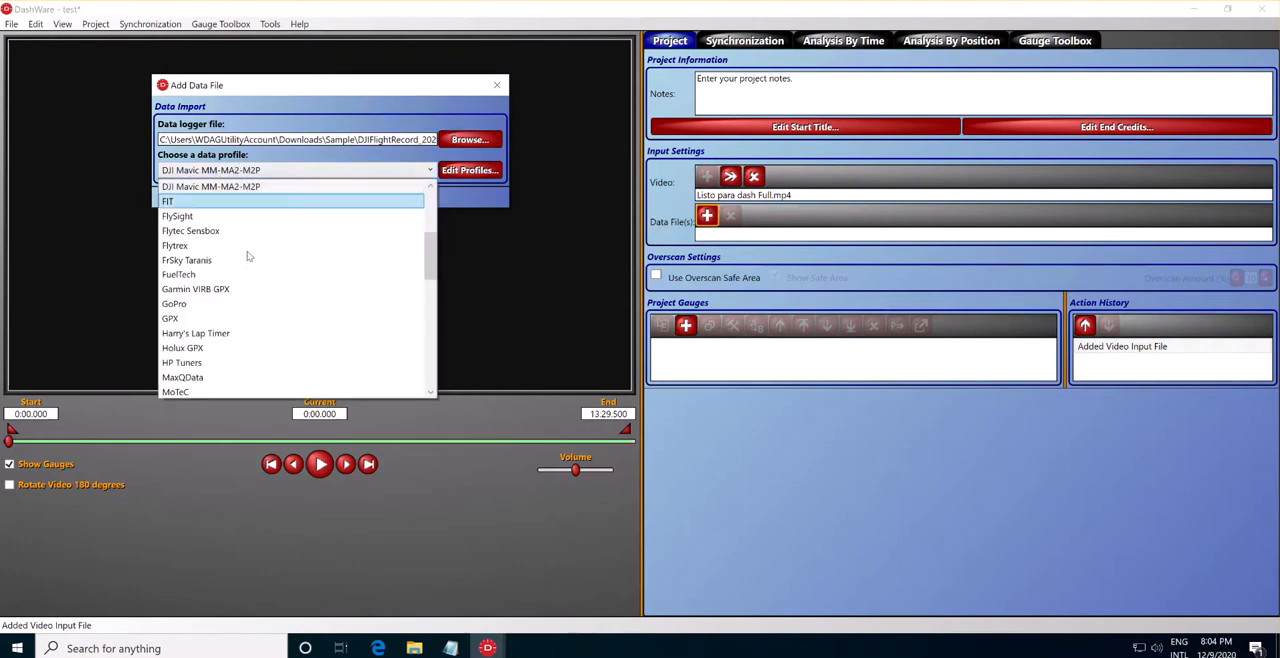
{"action": "scroll", "coordinate": [222, 262], "scroll_direction": "up", "scroll_amount": 3}
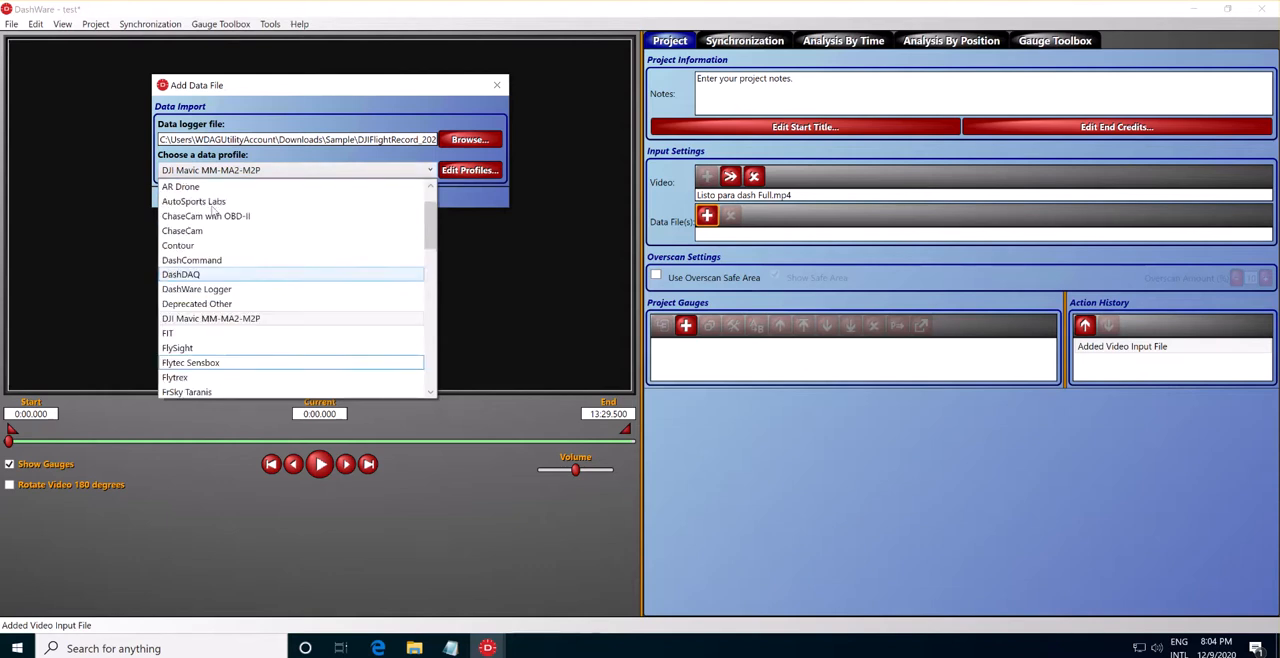
{"action": "left_click", "coordinate": [218, 318]}
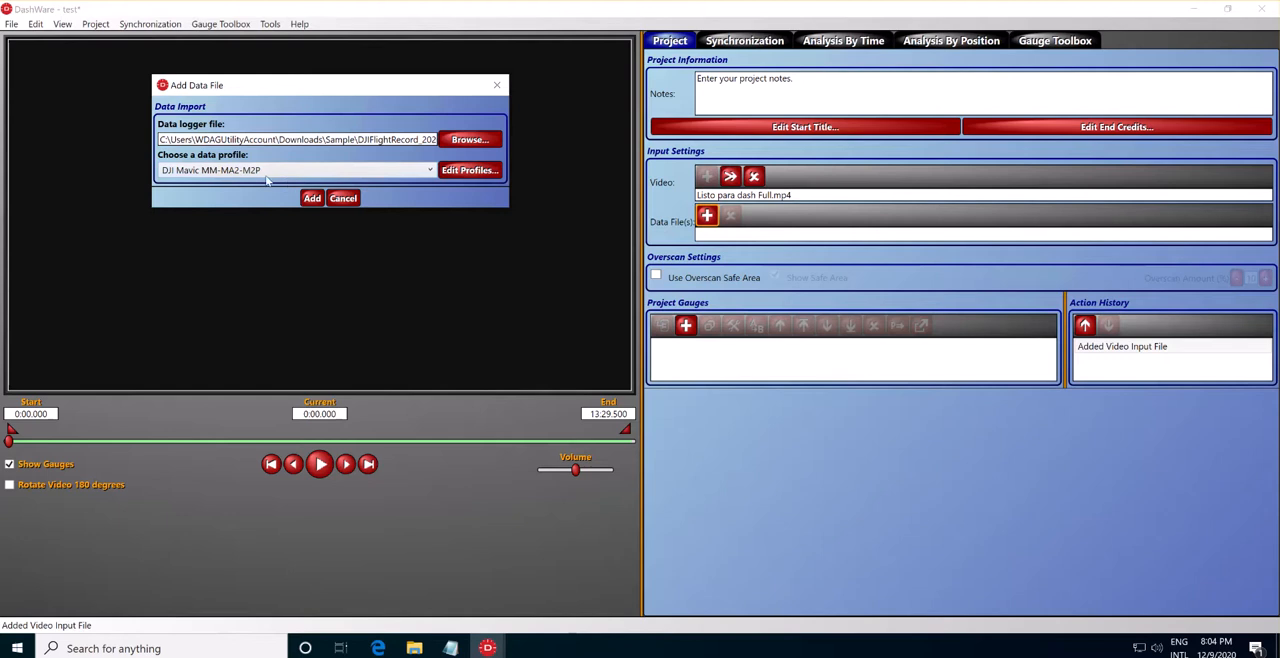
{"action": "left_click", "coordinate": [316, 204]}
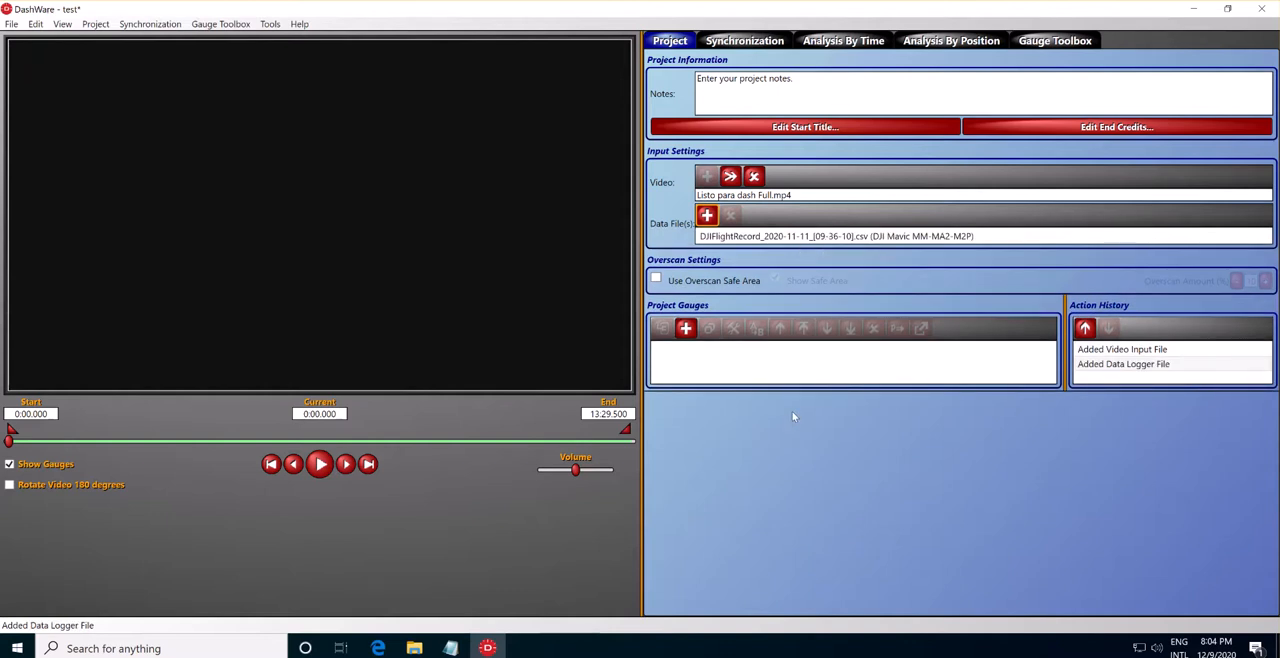
Play the video's opening seconds to about 0:02.7 and filter the gauge toolbox by DJI.
{"action": "left_click", "coordinate": [320, 465]}
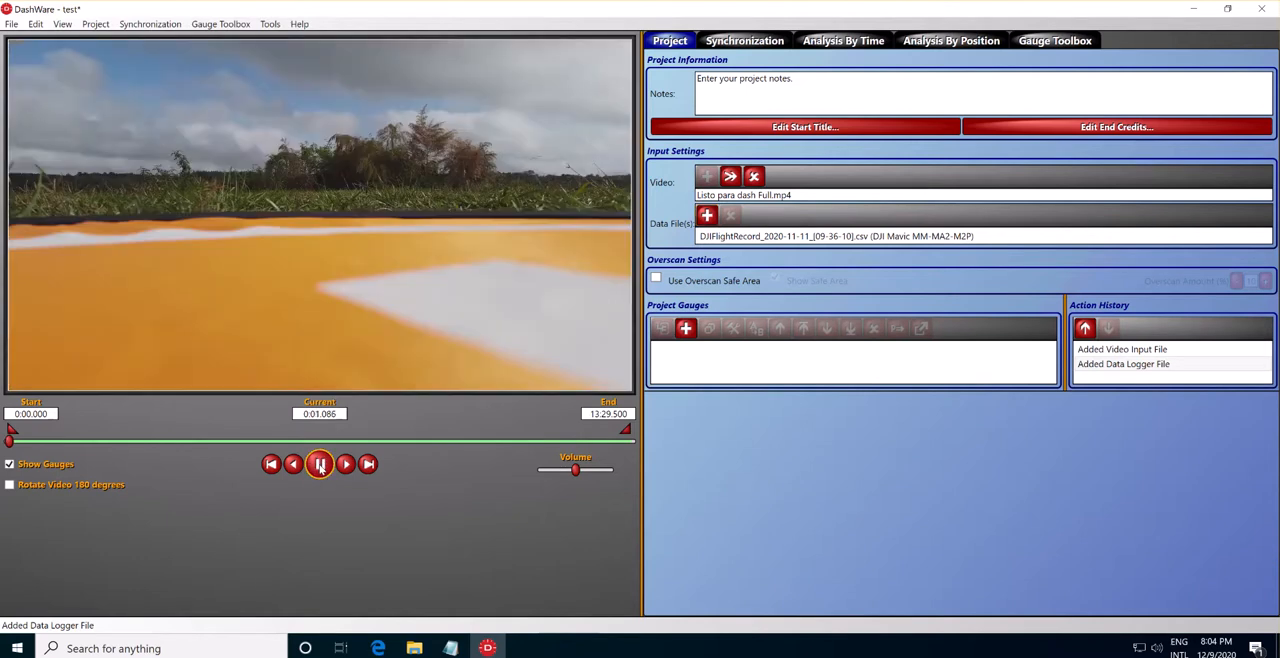
{"action": "left_click", "coordinate": [320, 465]}
{"action": "left_click", "coordinate": [1044, 42]}
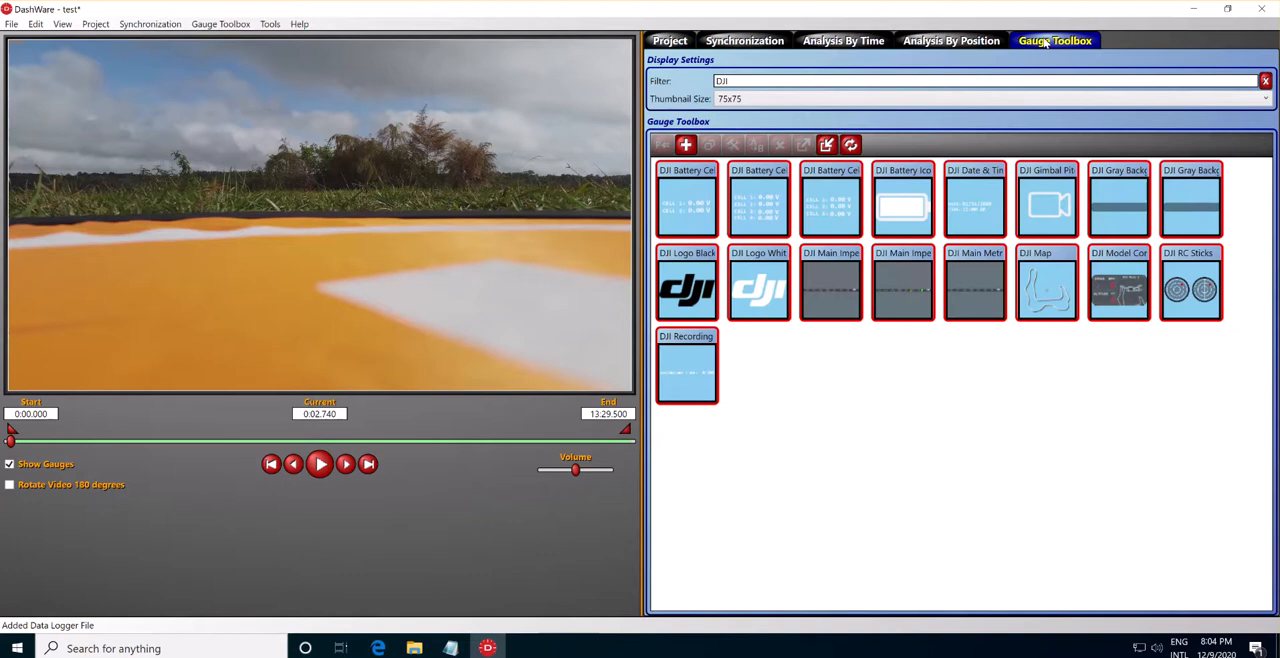
{"action": "left_click_drag", "start_coordinate": [740, 83], "coordinate": [692, 89]}
{"action": "key", "text": "BackSpace"}
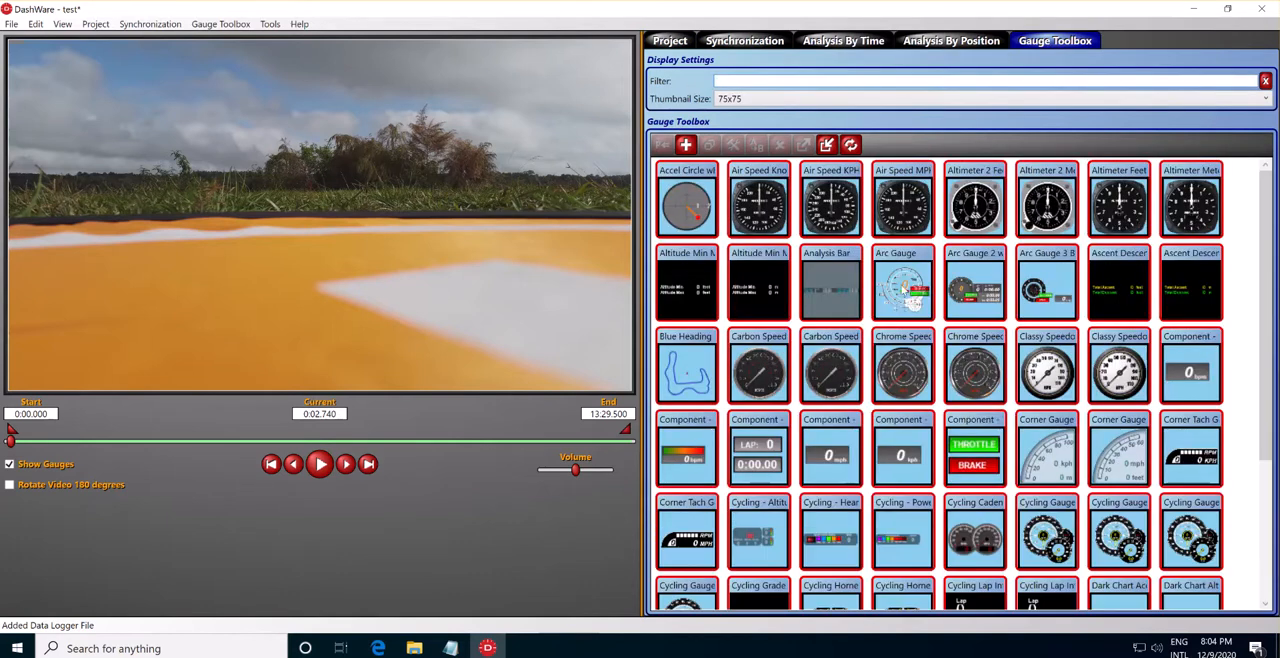
{"action": "scroll", "coordinate": [935, 315], "scroll_direction": "down", "scroll_amount": 5}
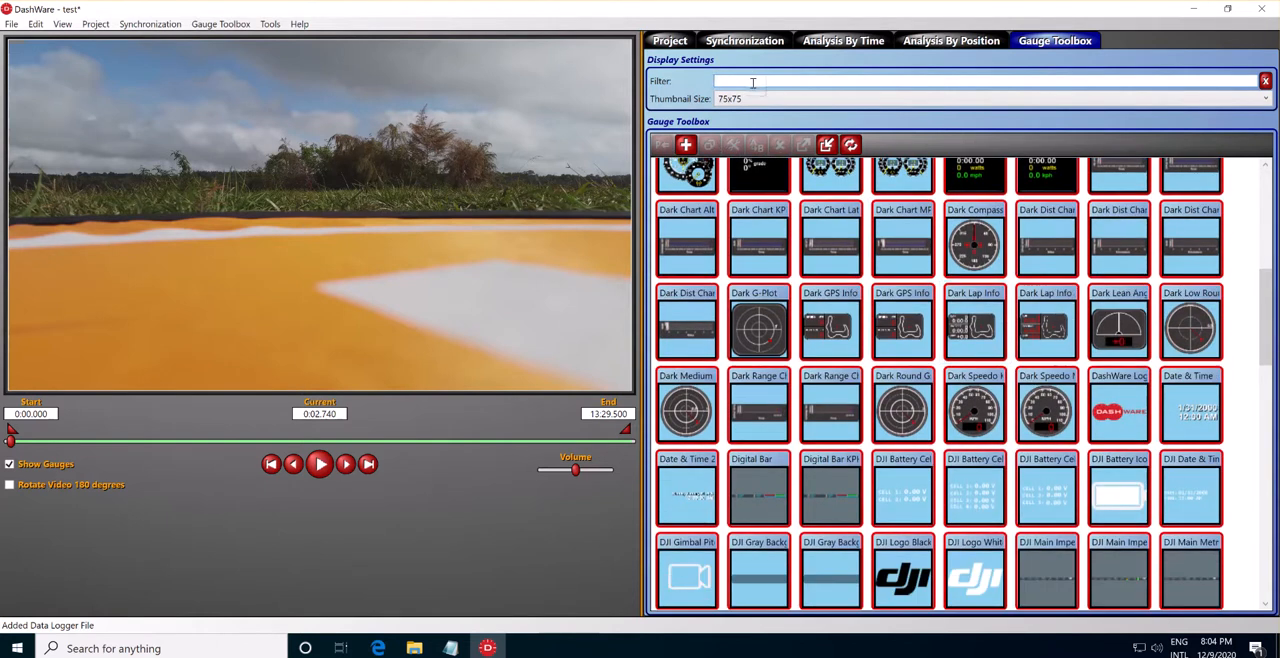
{"action": "type", "text": "DJI"}
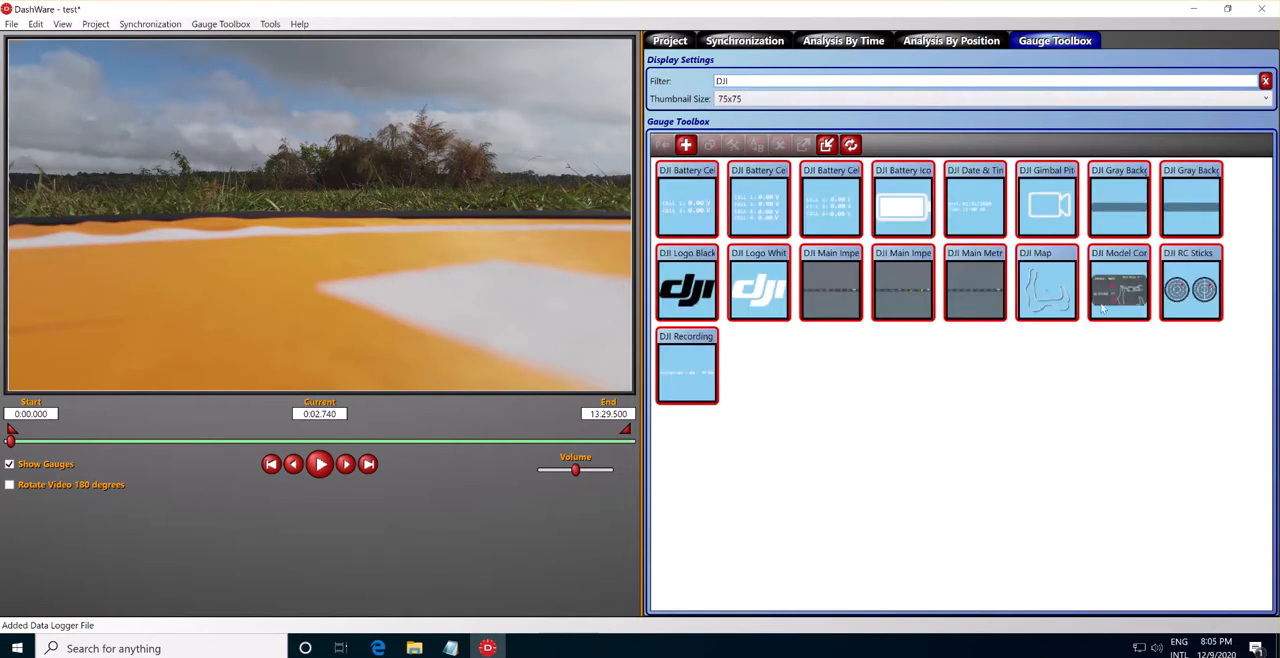
Add the DJI Main Imperial ZEUS gauge along the bottom edge of the video and enlarge it to nearly the full frame width.
{"action": "mouse_move", "coordinate": [890, 291]}
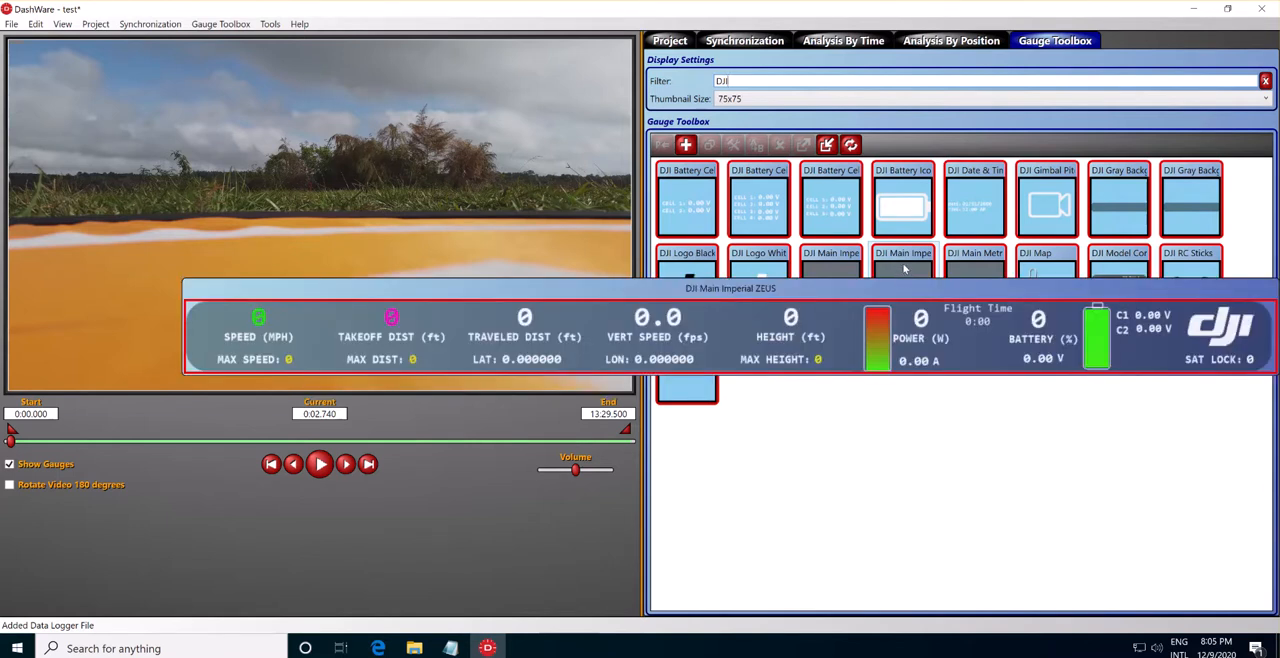
{"action": "mouse_move", "coordinate": [843, 270]}
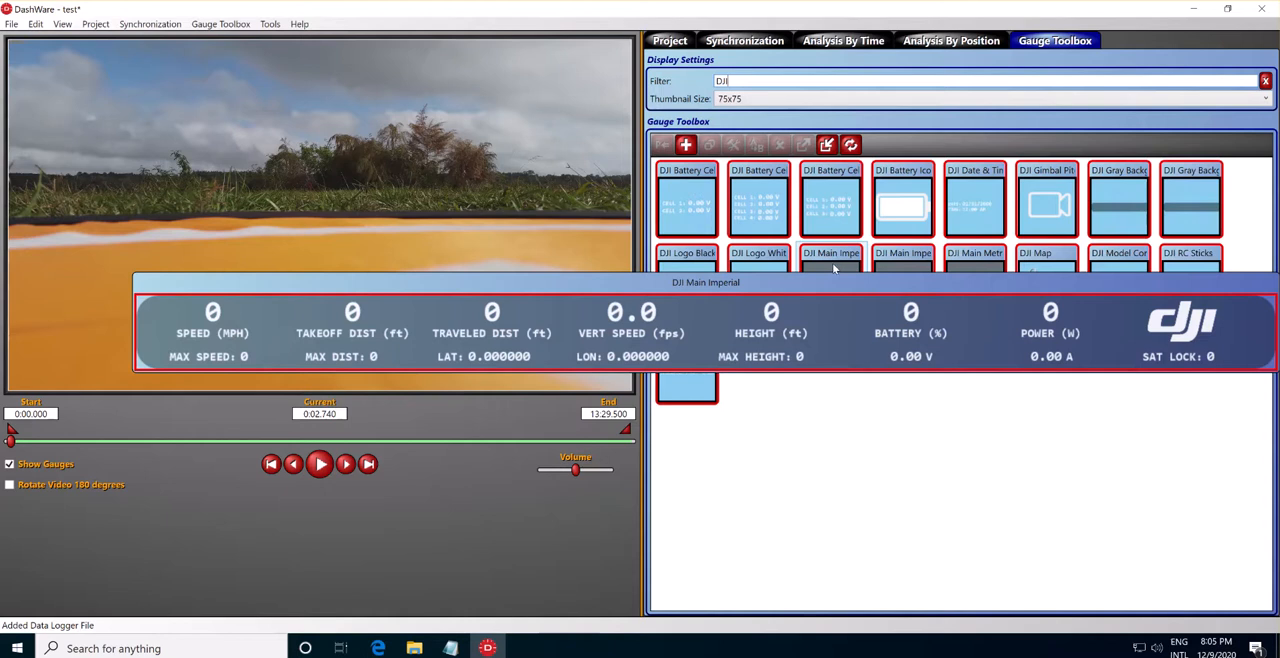
{"action": "mouse_move", "coordinate": [907, 270]}
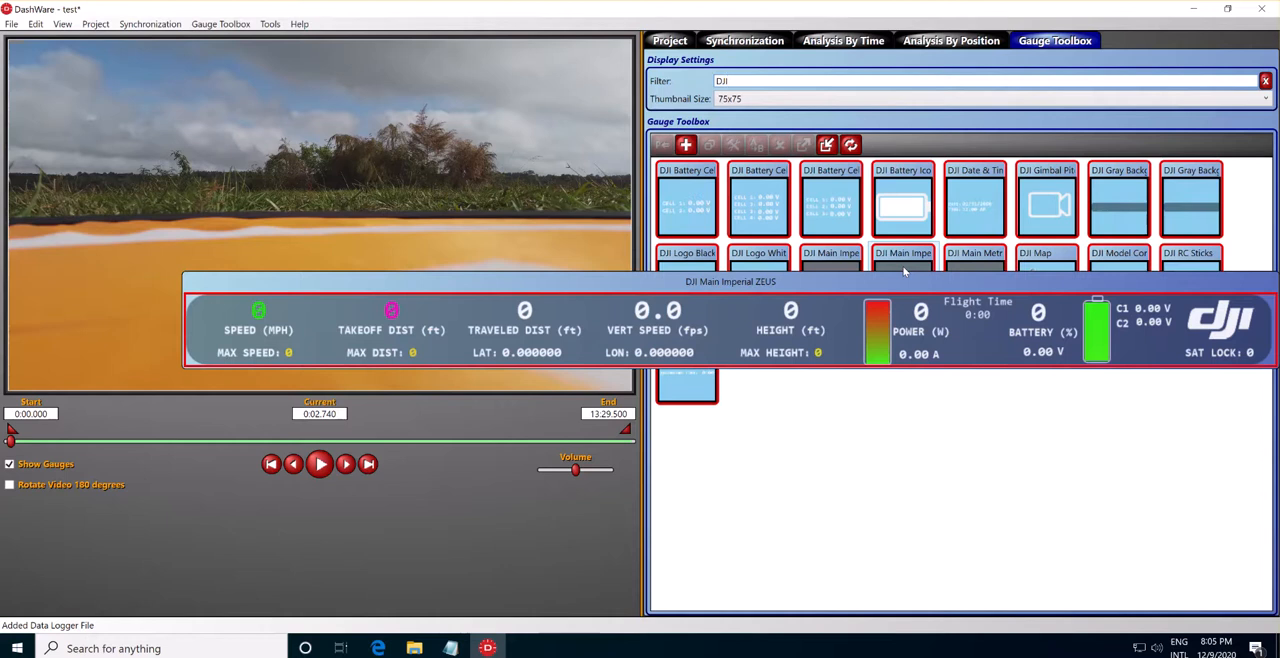
{"action": "left_click", "coordinate": [904, 271]}
{"action": "left_click_drag", "start_coordinate": [902, 273], "coordinate": [324, 327]}
{"action": "left_click_drag", "start_coordinate": [437, 230], "coordinate": [287, 379]}
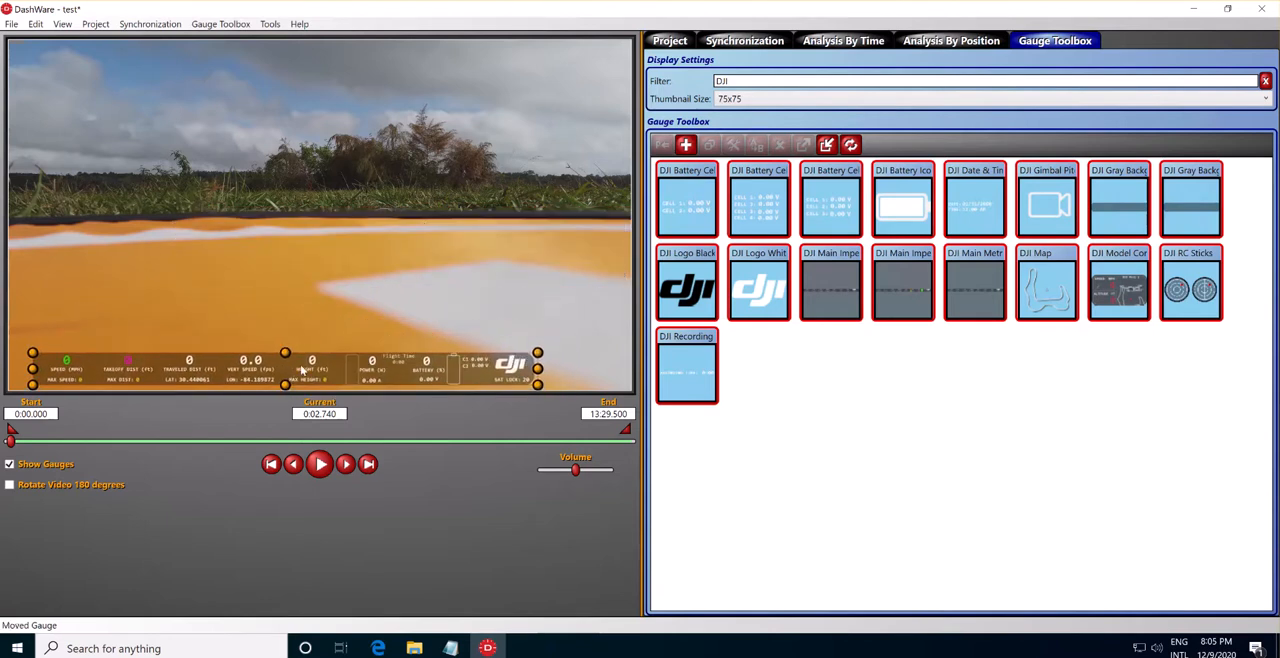
{"action": "left_click_drag", "start_coordinate": [537, 347], "coordinate": [611, 345]}
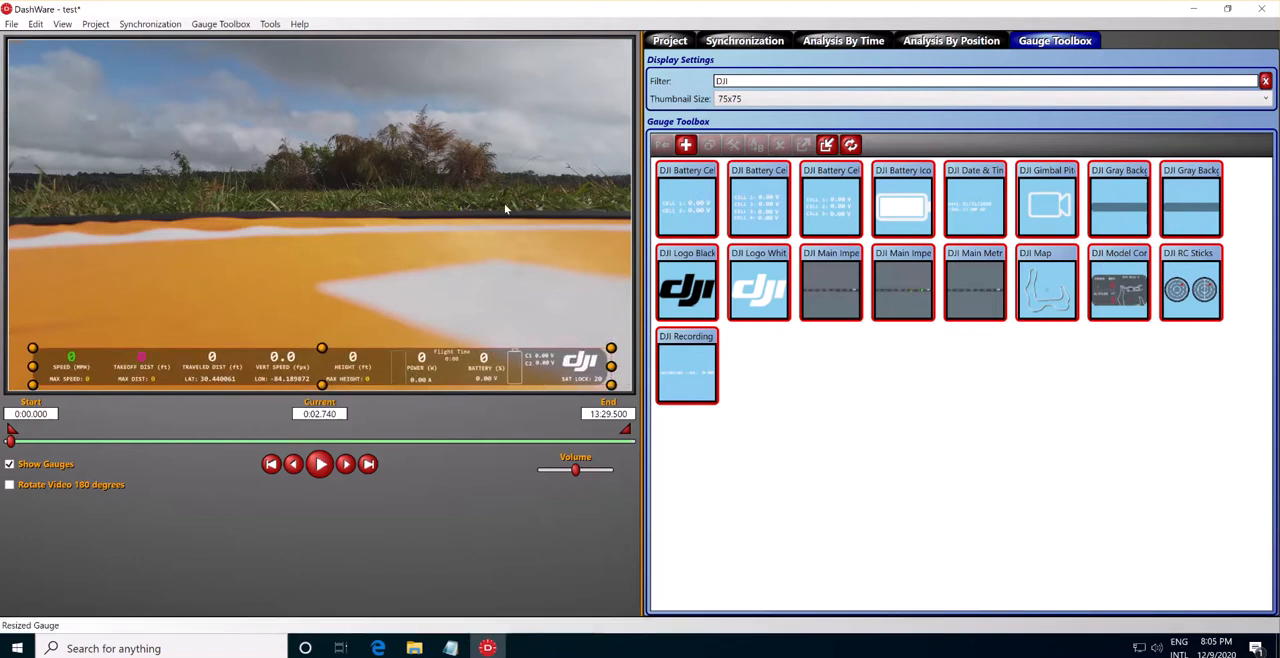
Add the DJI RC Sticks gauge, enlarge it and place it just above the left end of the main gauge bar.
{"action": "left_click", "coordinate": [1180, 288]}
{"action": "left_click_drag", "start_coordinate": [1186, 286], "coordinate": [432, 290]}
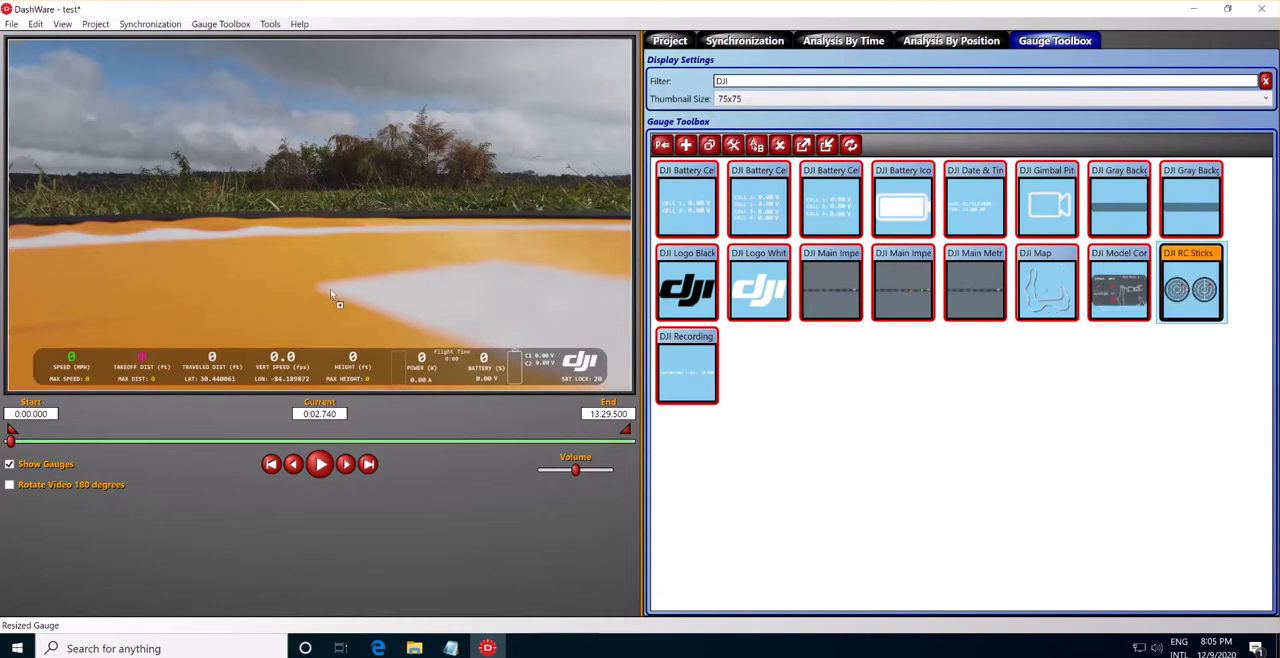
{"action": "left_click_drag", "start_coordinate": [81, 314], "coordinate": [58, 311]}
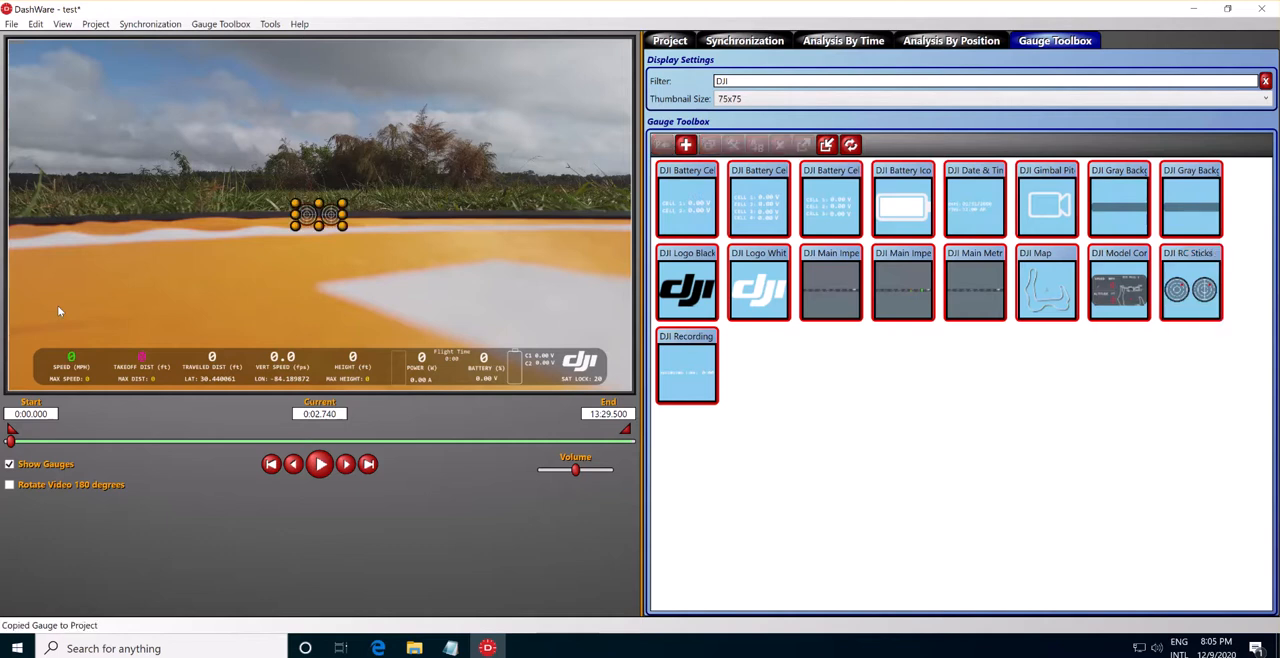
{"action": "left_click_drag", "start_coordinate": [278, 233], "coordinate": [256, 245]}
{"action": "left_click_drag", "start_coordinate": [329, 222], "coordinate": [100, 322]}
{"action": "left_click", "coordinate": [226, 316]}
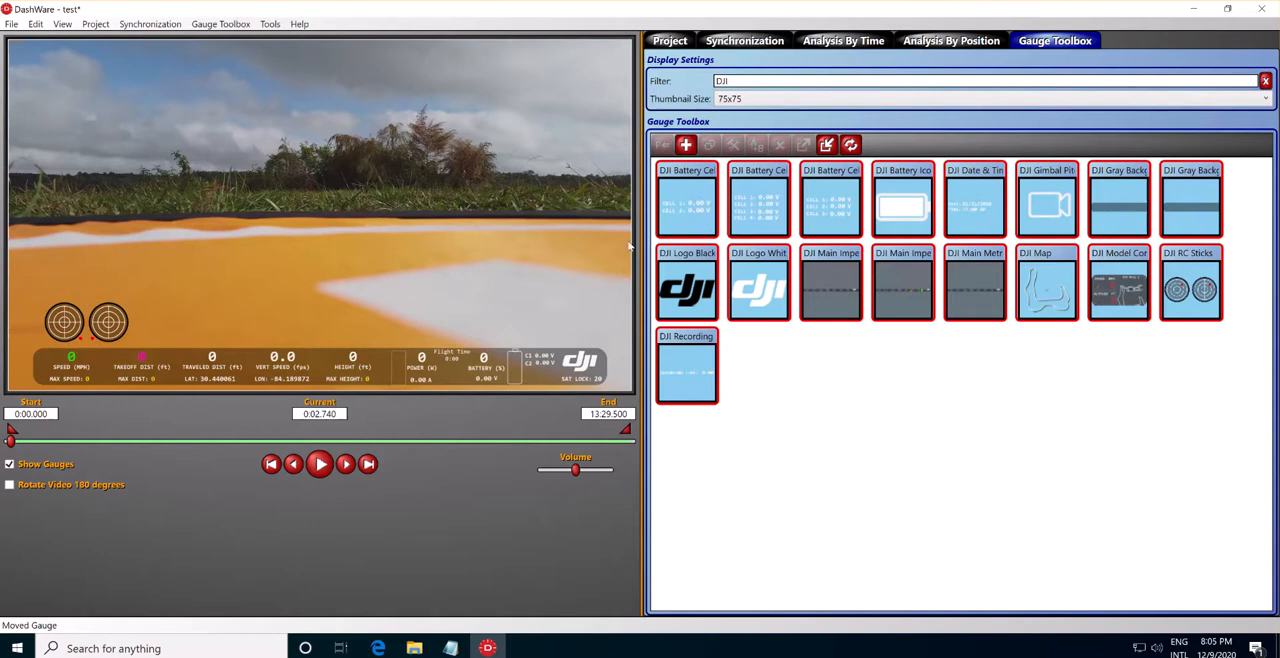
Add the DJI Model gauge with the speed and altitude display and place it in the upper-left corner of the video.
{"action": "mouse_move", "coordinate": [1137, 285]}
{"action": "left_click", "coordinate": [1124, 280]}
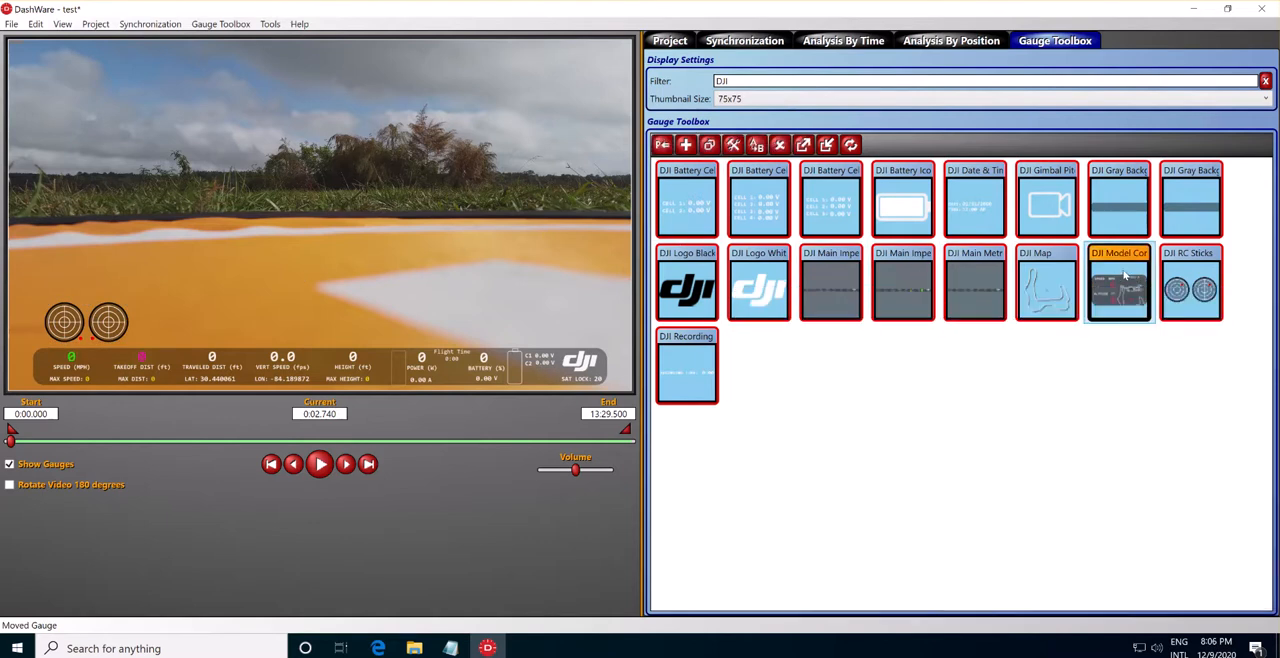
{"action": "left_click", "coordinate": [41, 67]}
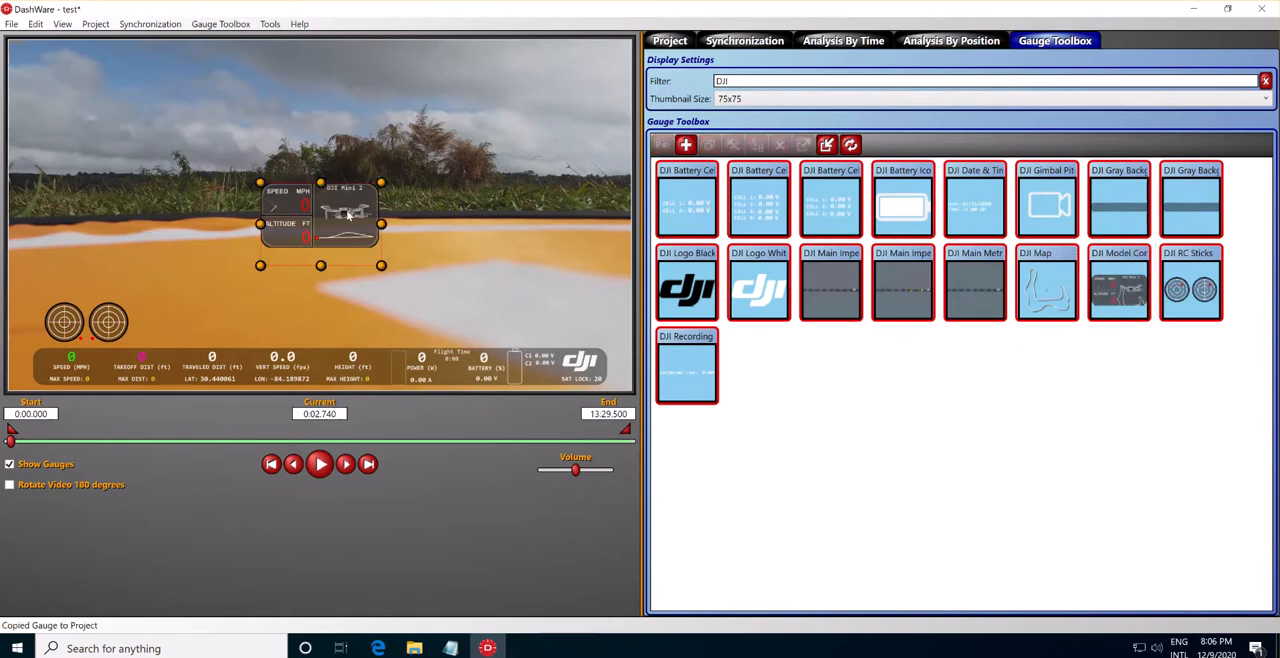
{"action": "left_click_drag", "start_coordinate": [359, 225], "coordinate": [116, 77]}
{"action": "left_click_drag", "start_coordinate": [110, 83], "coordinate": [103, 90]}
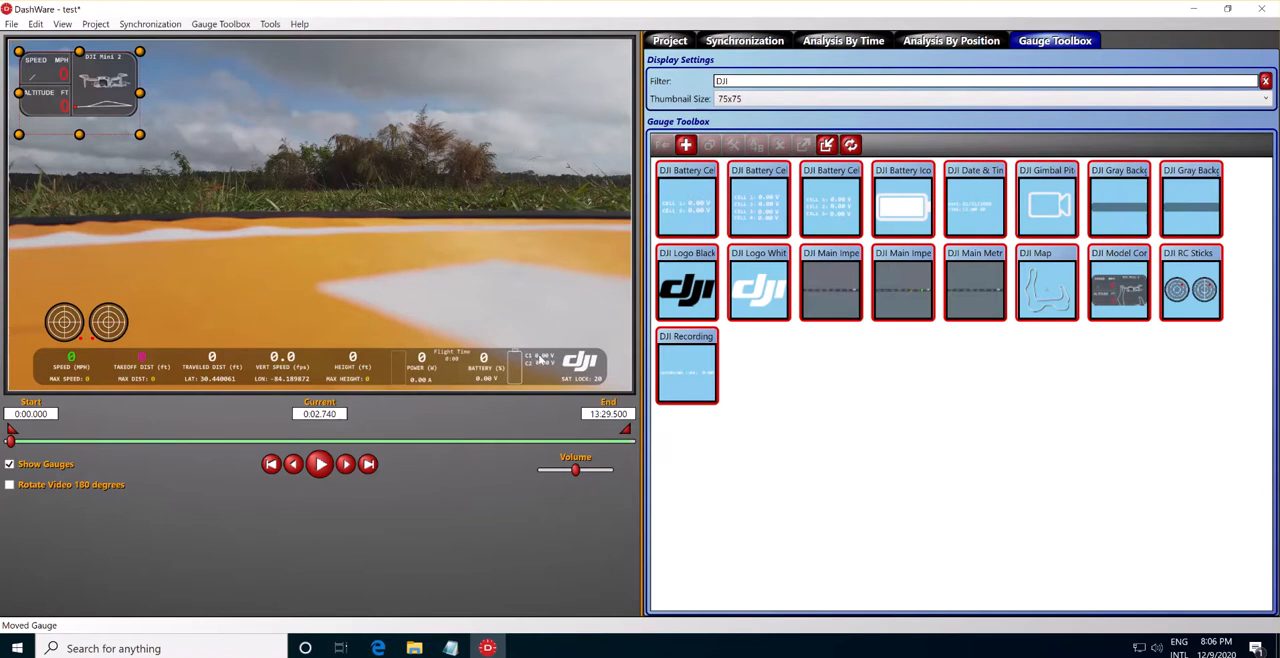
Open the synchronization view and play the video on in short stretches to about 0:07.5.
{"action": "left_click", "coordinate": [744, 40]}
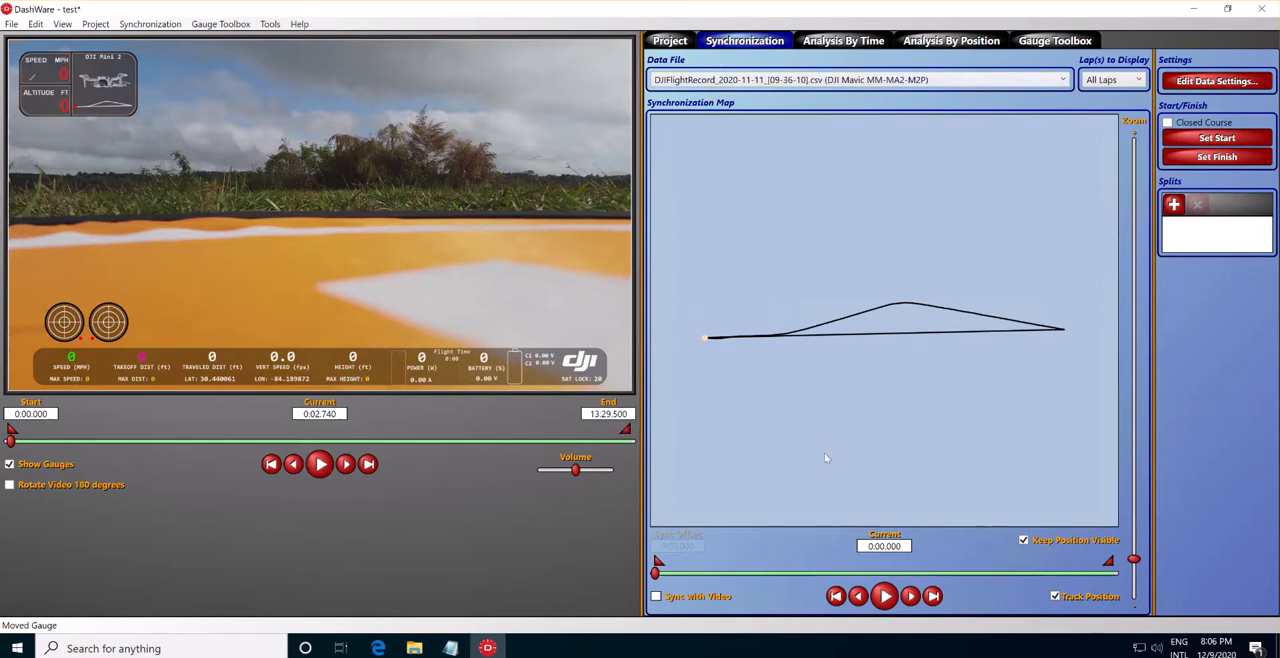
{"action": "left_click", "coordinate": [320, 464]}
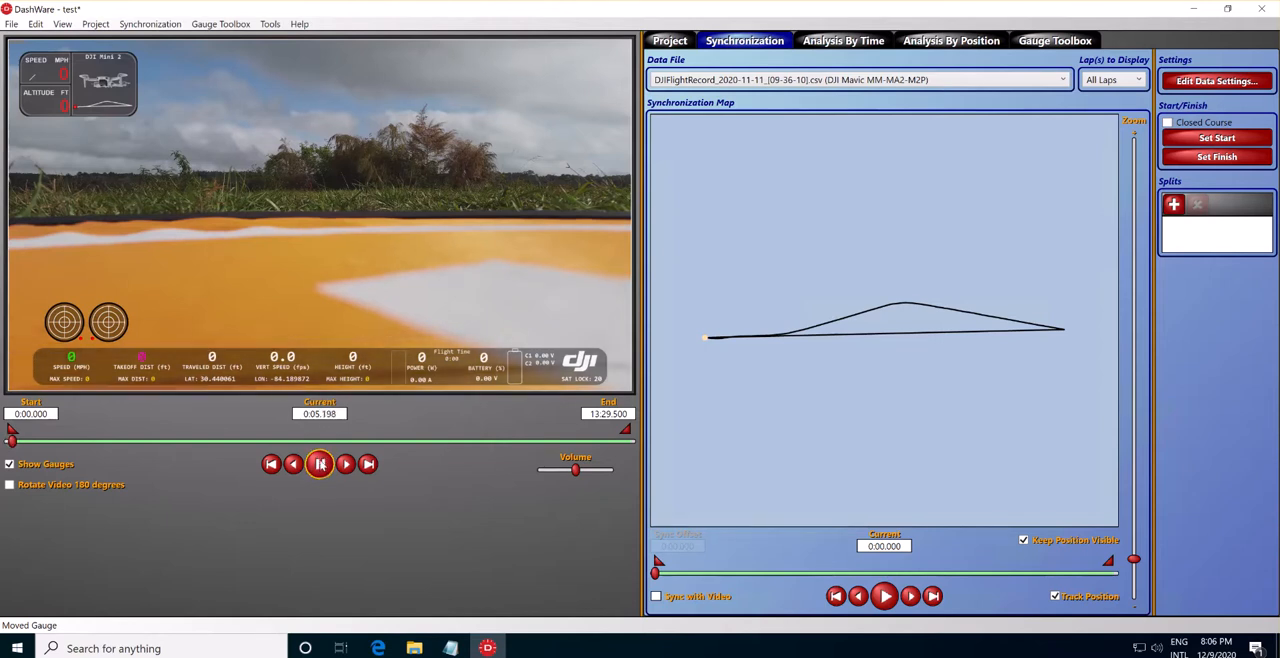
{"action": "left_click", "coordinate": [320, 464]}
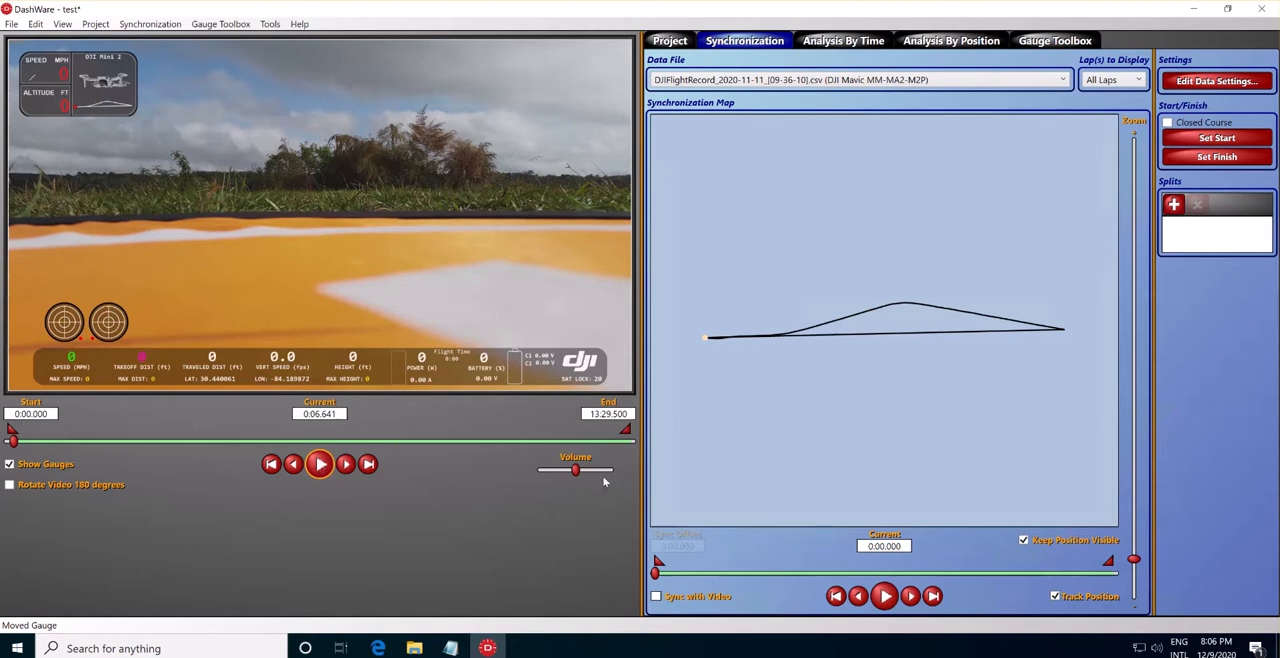
{"action": "left_click", "coordinate": [319, 464]}
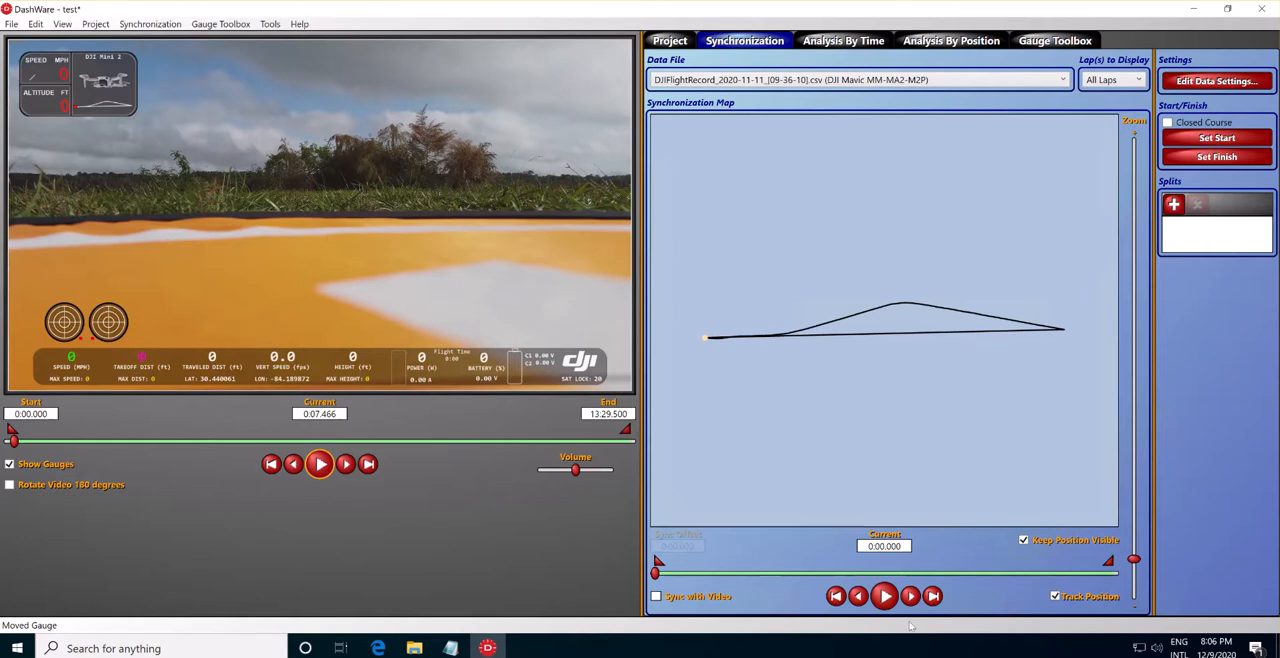
Play the flight data independently of the video, pausing it at about 0:17, and resume the video playback.
{"action": "left_click", "coordinate": [884, 597]}
{"action": "left_click", "coordinate": [884, 597]}
{"action": "left_click", "coordinate": [884, 597]}
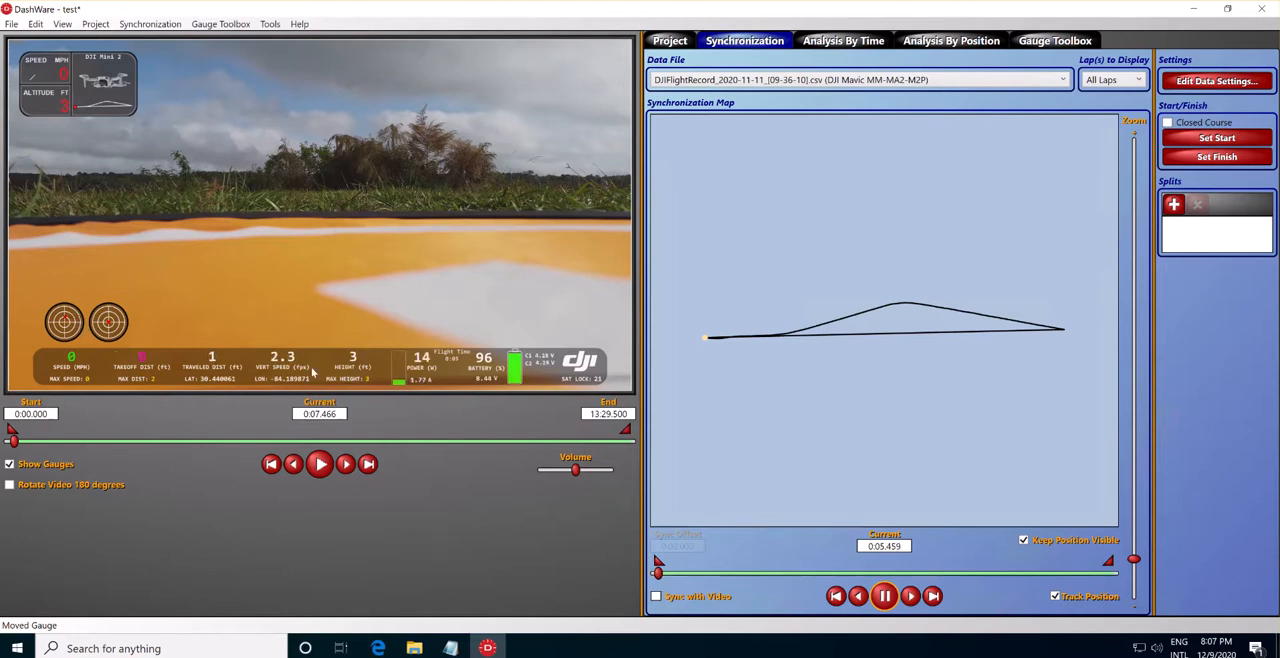
{"action": "left_click", "coordinate": [885, 596]}
{"action": "left_click", "coordinate": [885, 596]}
{"action": "left_click", "coordinate": [884, 596]}
{"action": "left_click", "coordinate": [320, 464]}
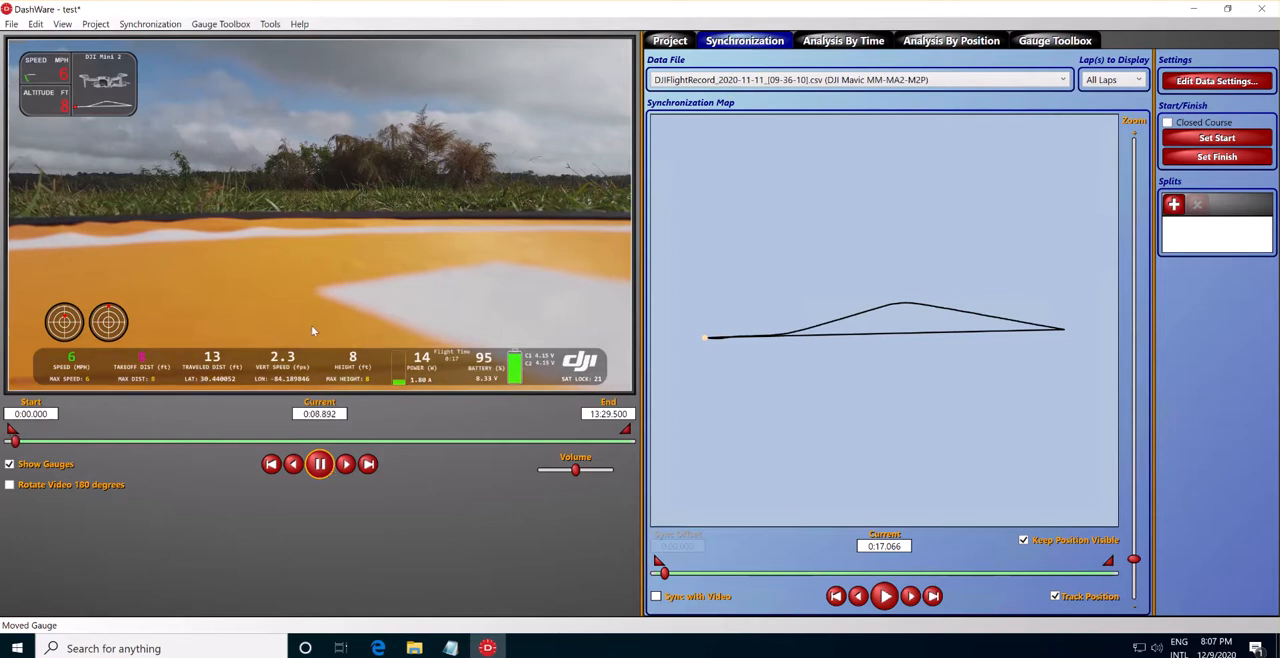
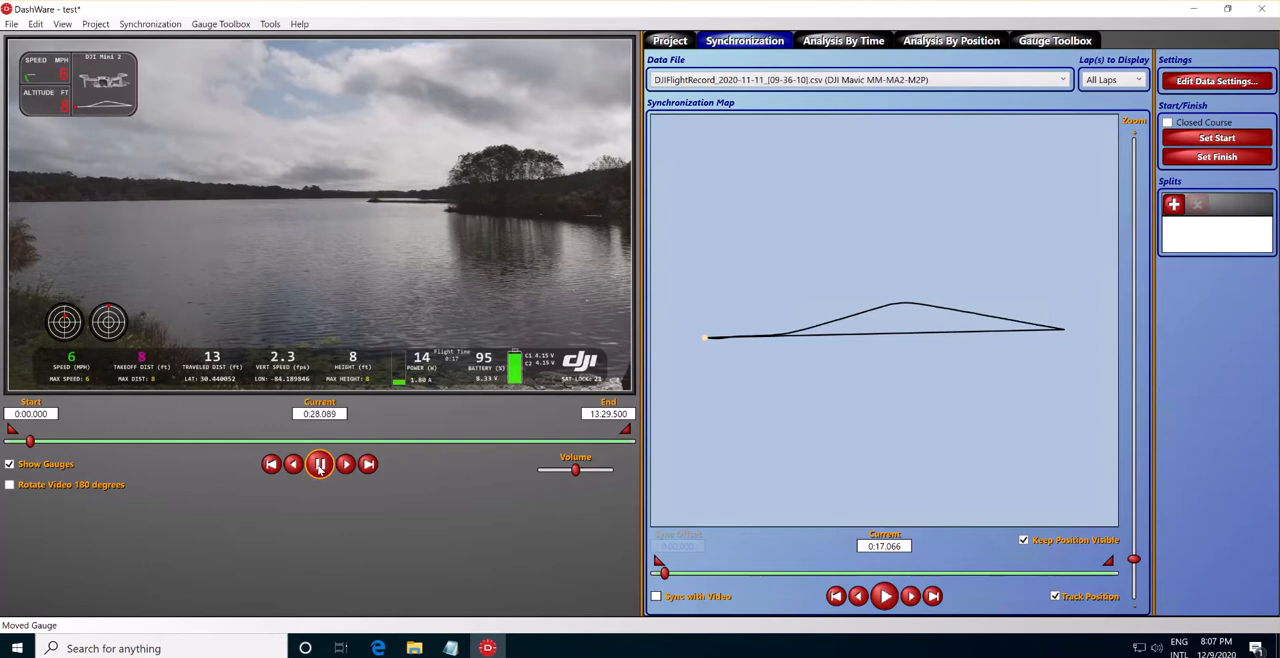
Play the video on in short stretches to about 0:34.5, looking for the takeoff moment.
{"action": "left_click", "coordinate": [320, 464]}
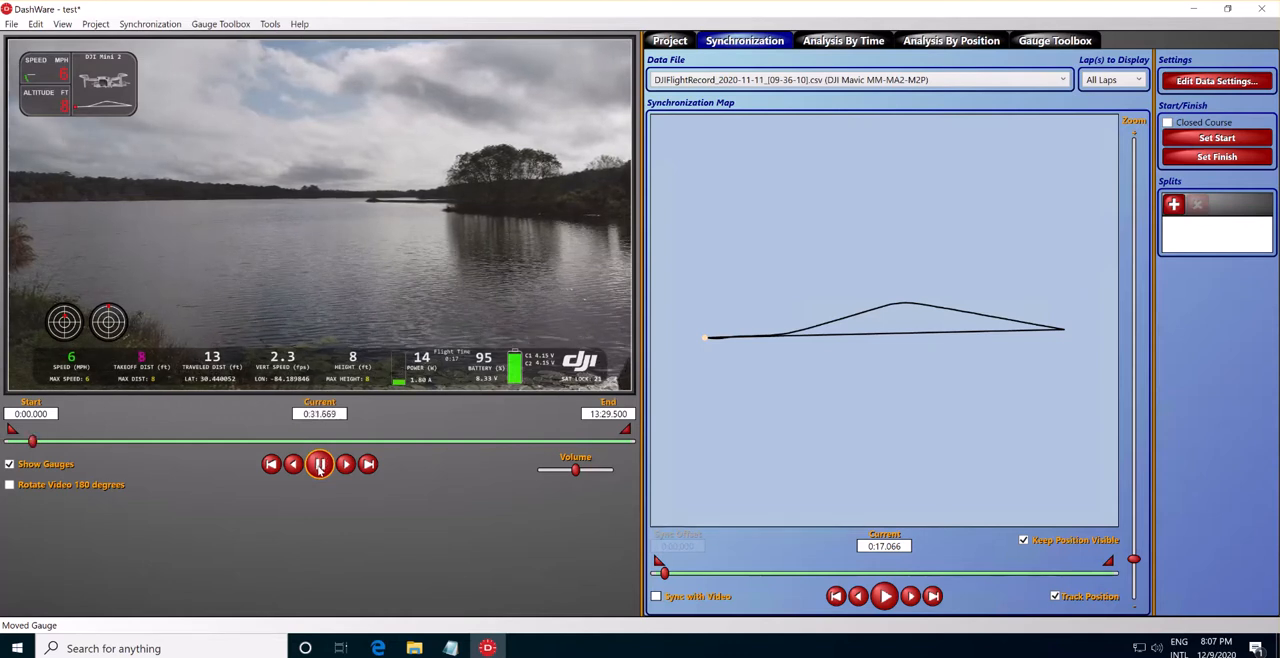
{"action": "left_click", "coordinate": [320, 465]}
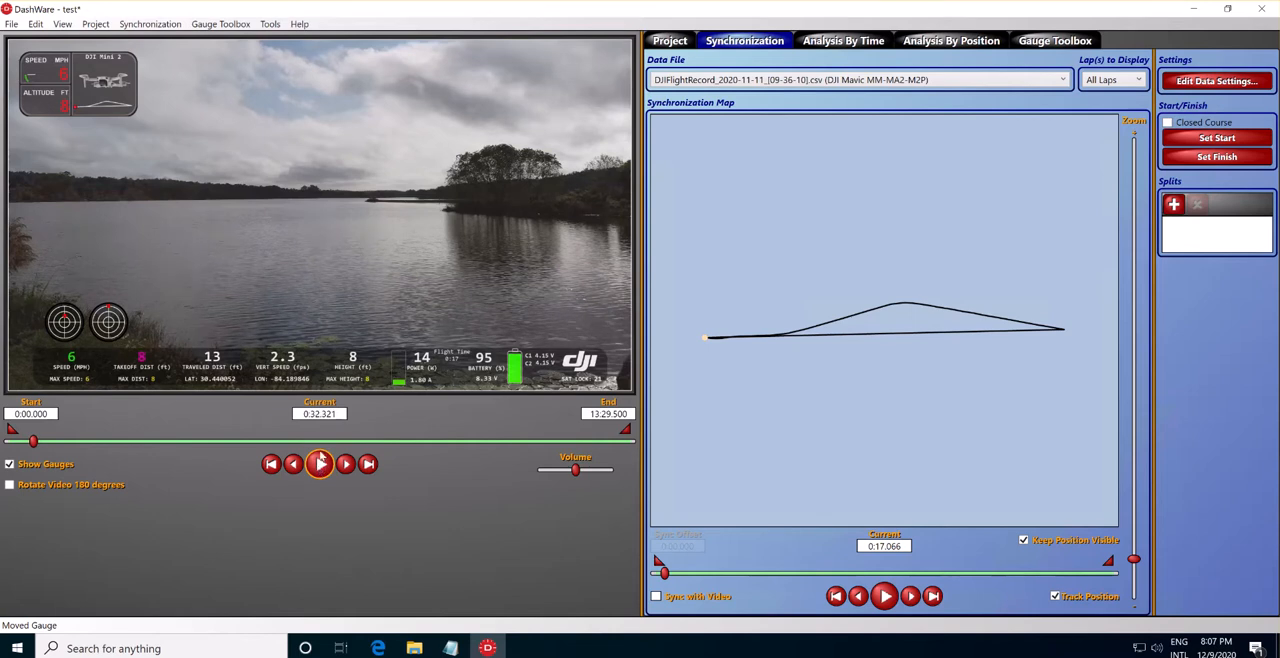
{"action": "left_click", "coordinate": [320, 462]}
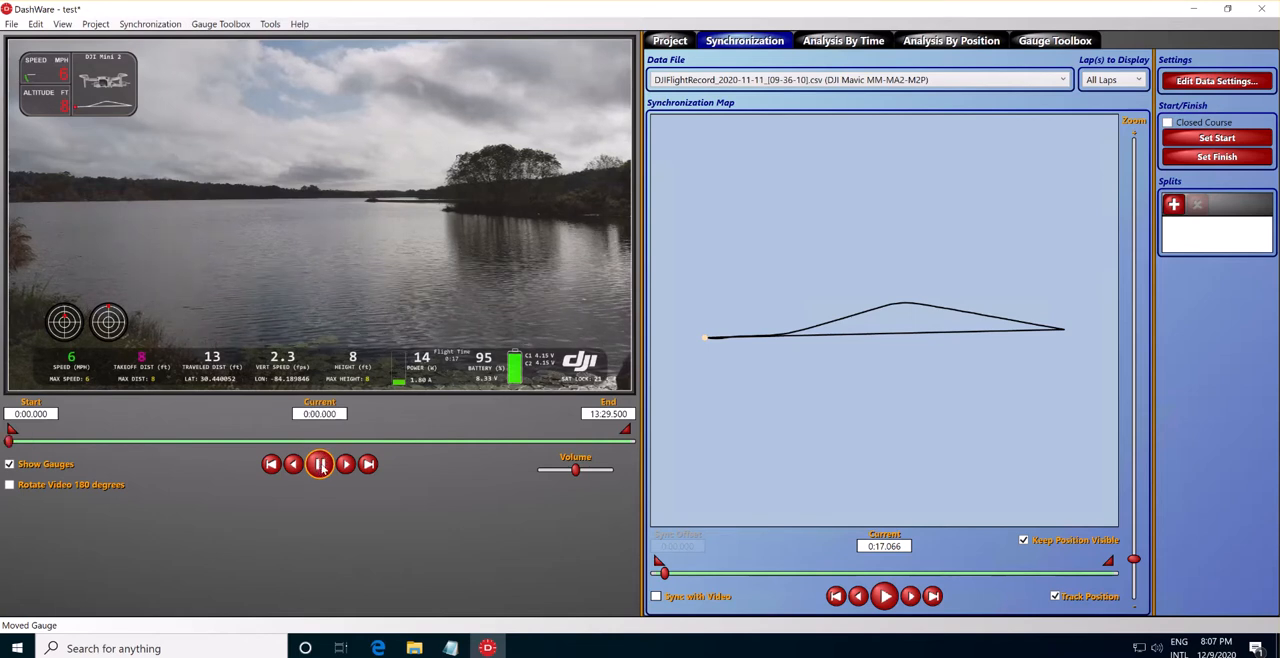
{"action": "left_click", "coordinate": [320, 463]}
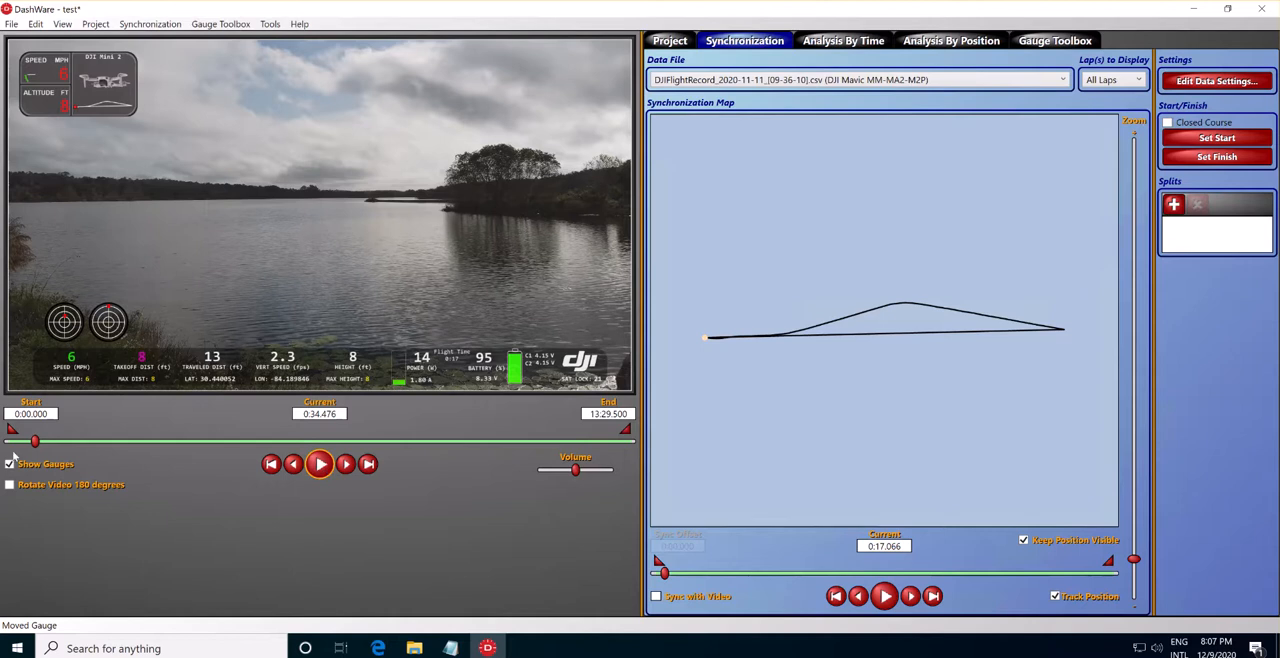
Scrub the video back to the drone's takeoff at about 0:13.7.
{"action": "left_click", "coordinate": [50, 442]}
{"action": "left_click", "coordinate": [29, 442]}
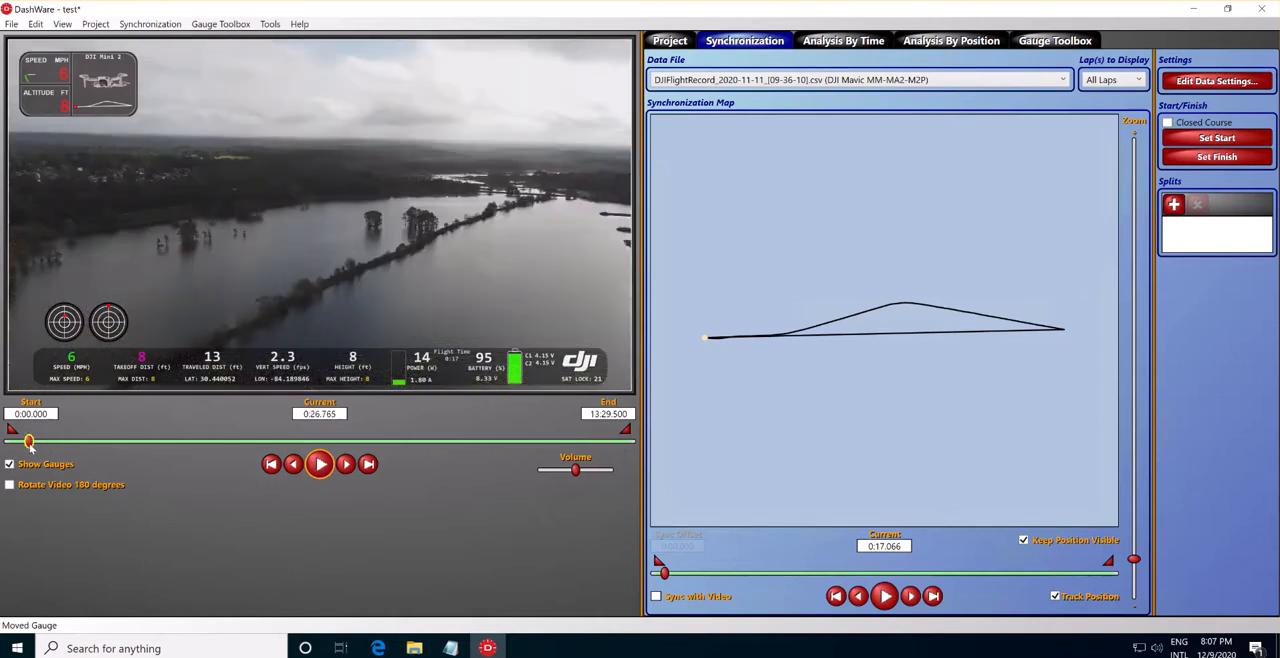
{"action": "left_click_drag", "start_coordinate": [30, 445], "coordinate": [25, 444]}
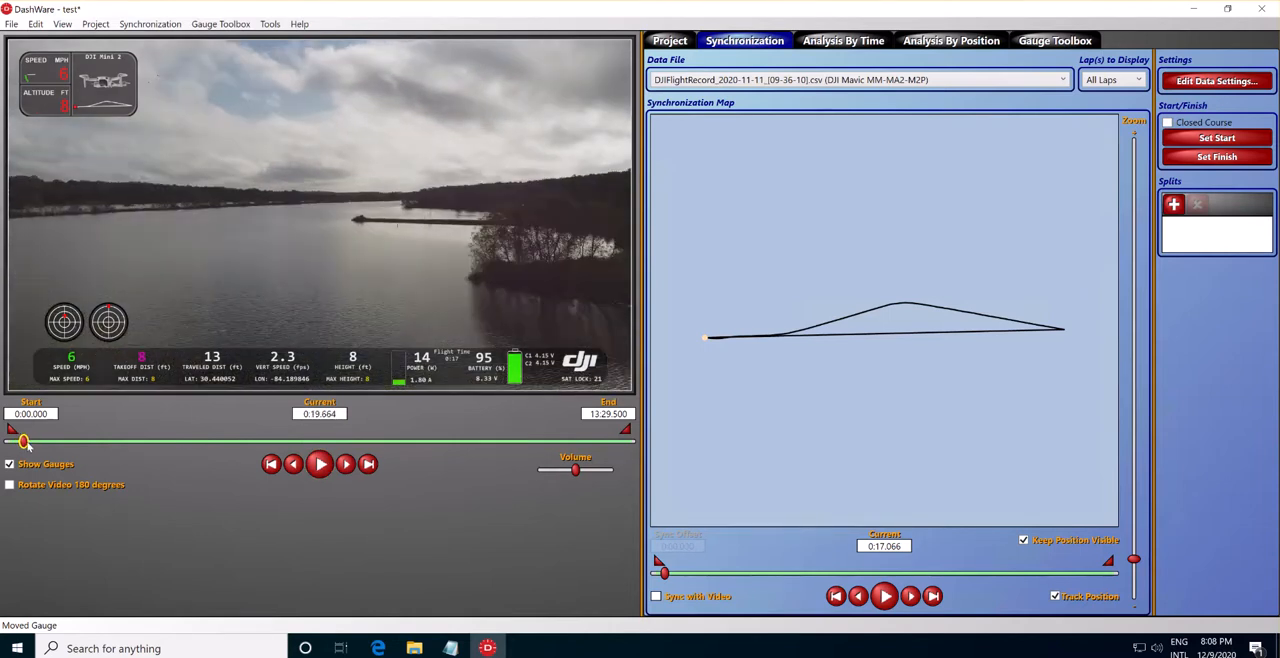
{"action": "left_click_drag", "start_coordinate": [24, 444], "coordinate": [19, 444]}
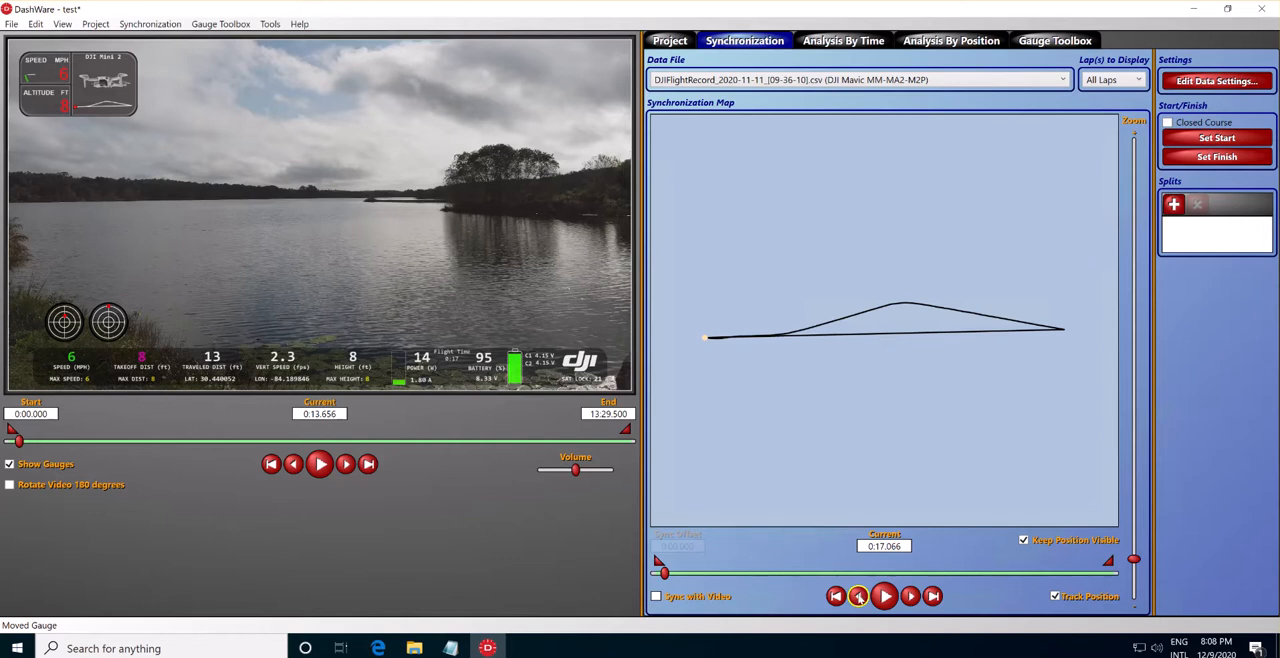
Move the flight data back to 0:15.578, just before the gauges register movement, and lock it in sync with the video.
{"action": "left_click", "coordinate": [859, 597]}
{"action": "left_click", "coordinate": [859, 597]}
{"action": "left_click", "coordinate": [858, 596]}
{"action": "left_click", "coordinate": [885, 596]}
{"action": "left_click", "coordinate": [885, 596]}
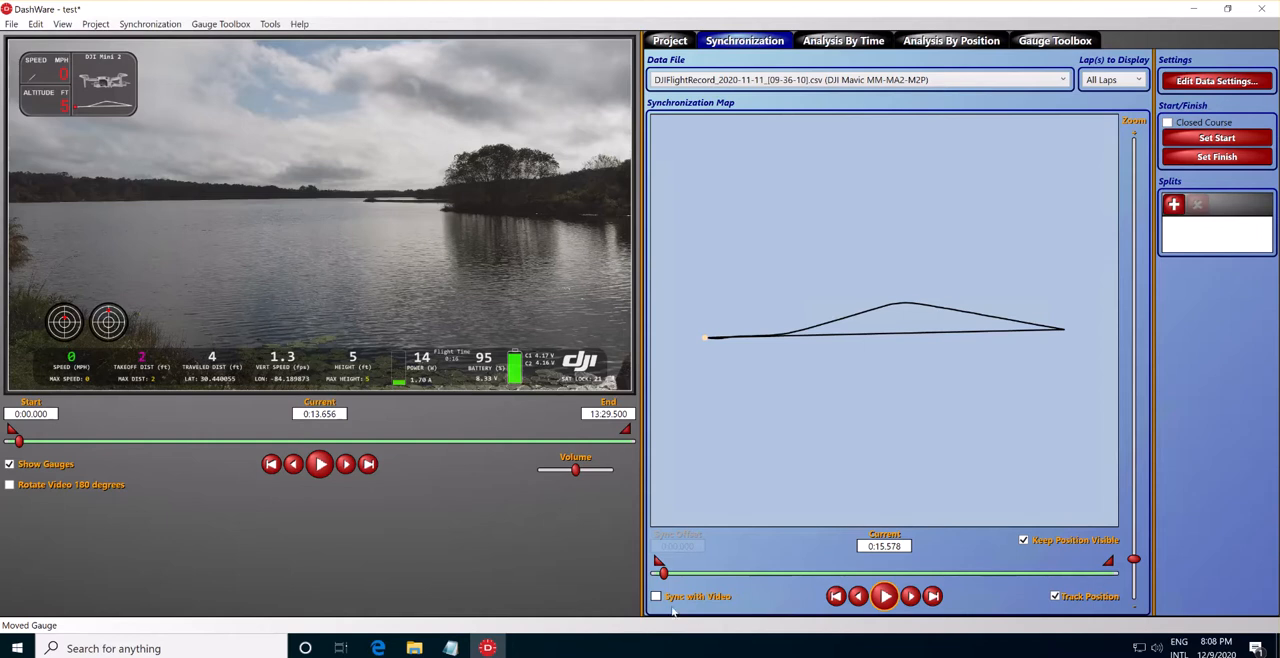
{"action": "left_click", "coordinate": [657, 596]}
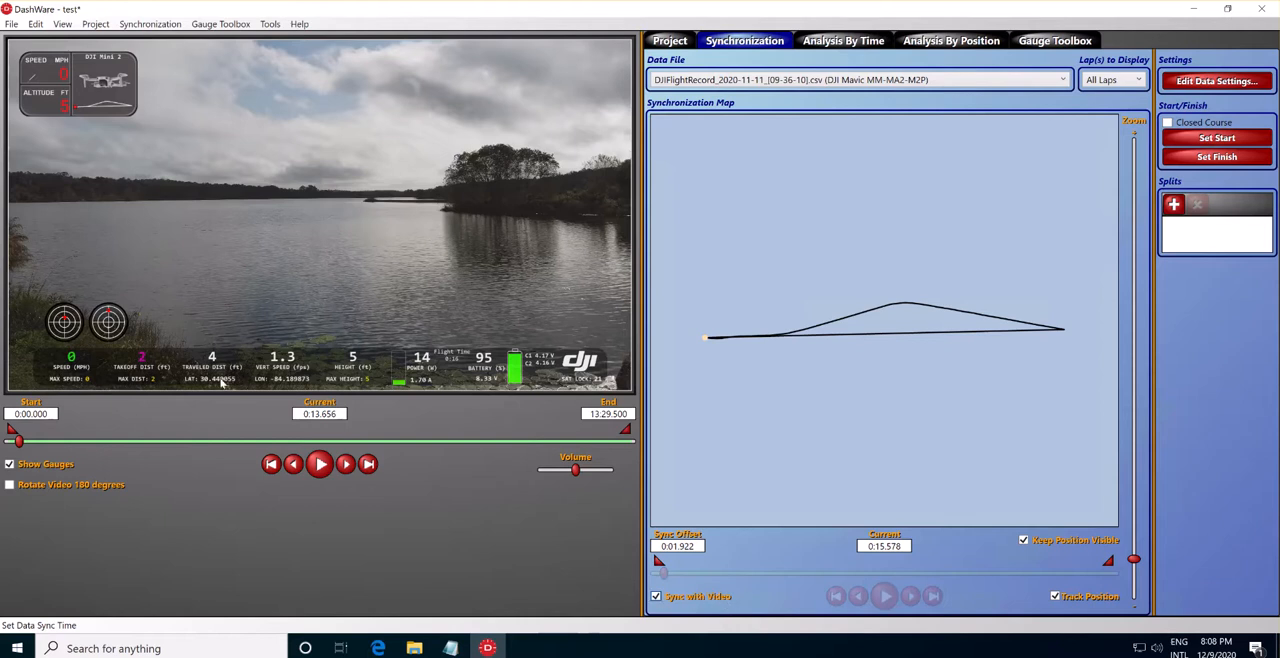
Play the synchronized video from takeoff, skip ahead and stop at about 0:58.2 to check the gauges against the footage.
{"action": "left_click", "coordinate": [318, 463]}
{"action": "left_click", "coordinate": [328, 465]}
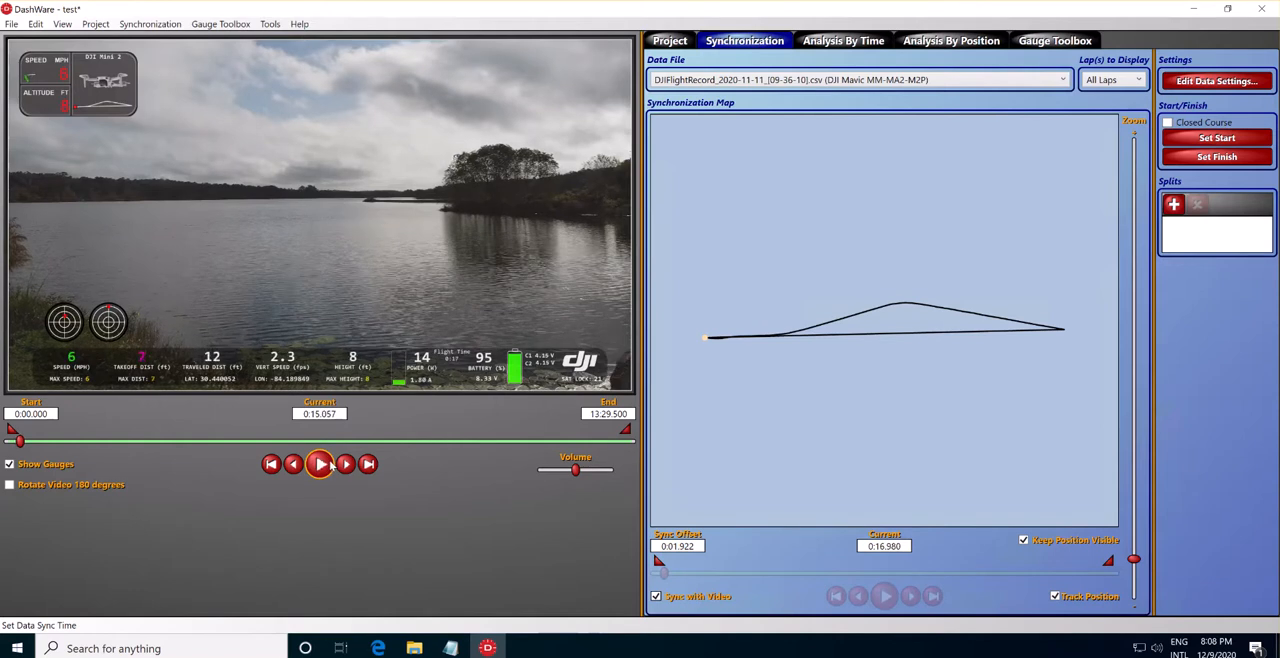
{"action": "left_click", "coordinate": [320, 465]}
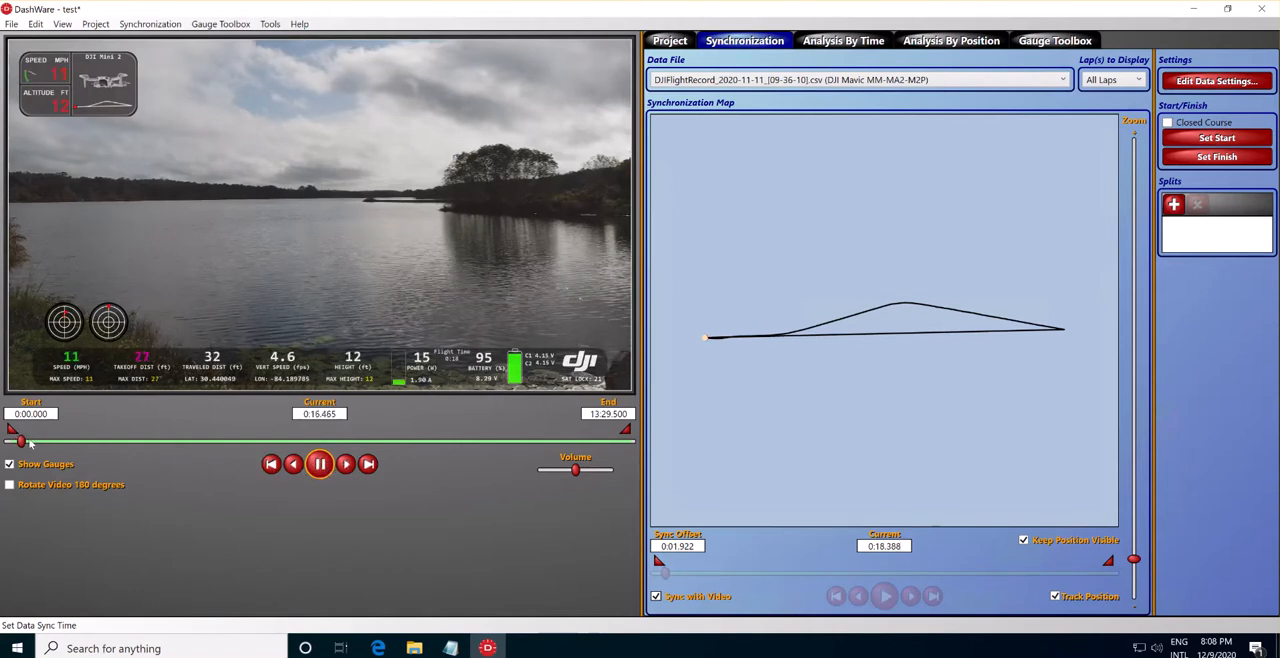
{"action": "left_click", "coordinate": [38, 441]}
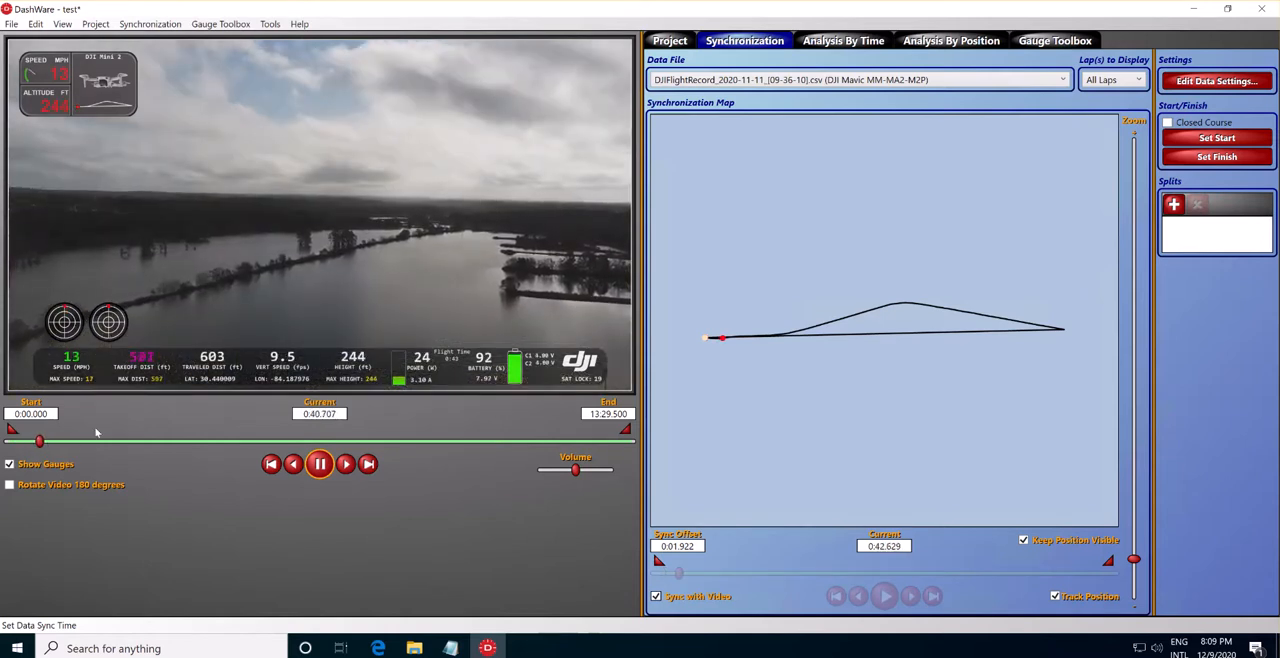
{"action": "left_click", "coordinate": [320, 464]}
{"action": "left_click", "coordinate": [320, 464]}
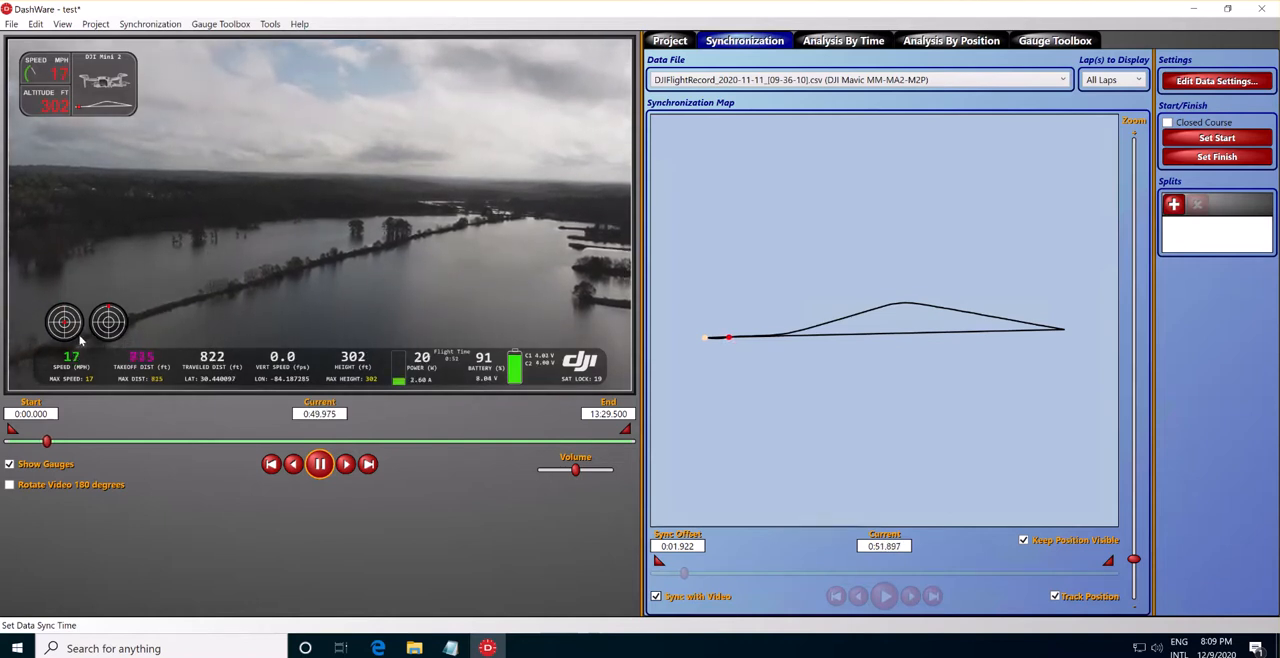
{"action": "left_click", "coordinate": [321, 466]}
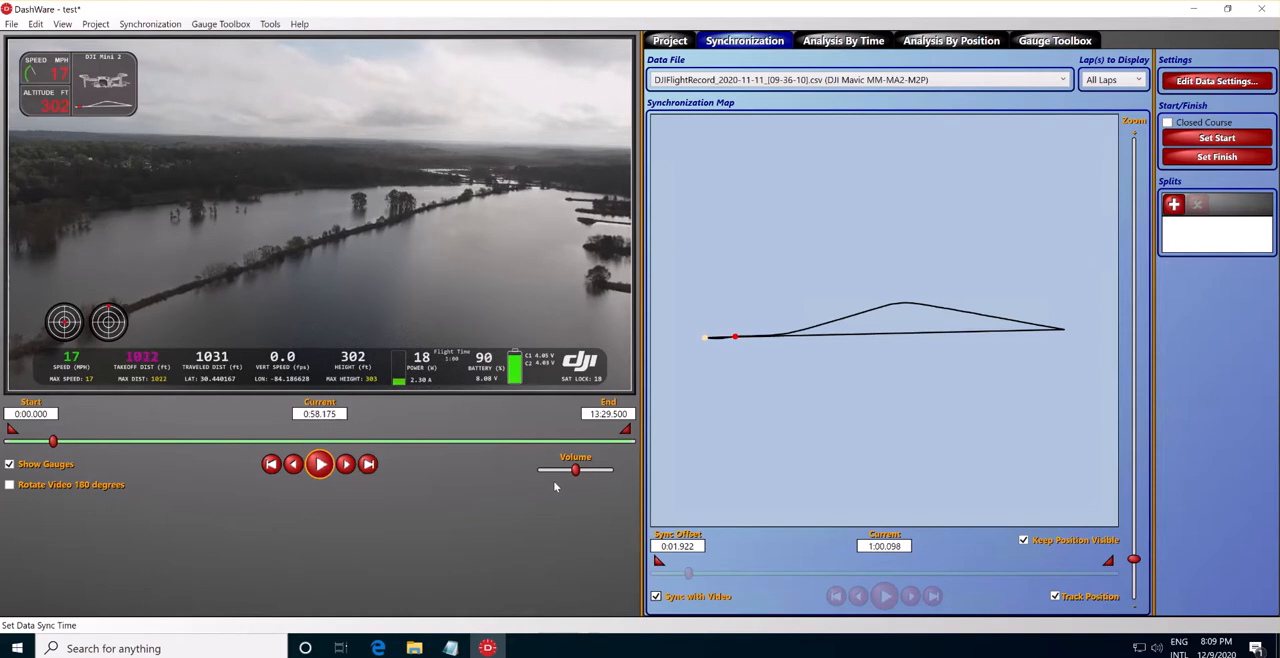
Unlock the synchronization, advance the flight data to 1:00.598, lock it to the video again and play on to about 1:00.2.
{"action": "left_click", "coordinate": [657, 597]}
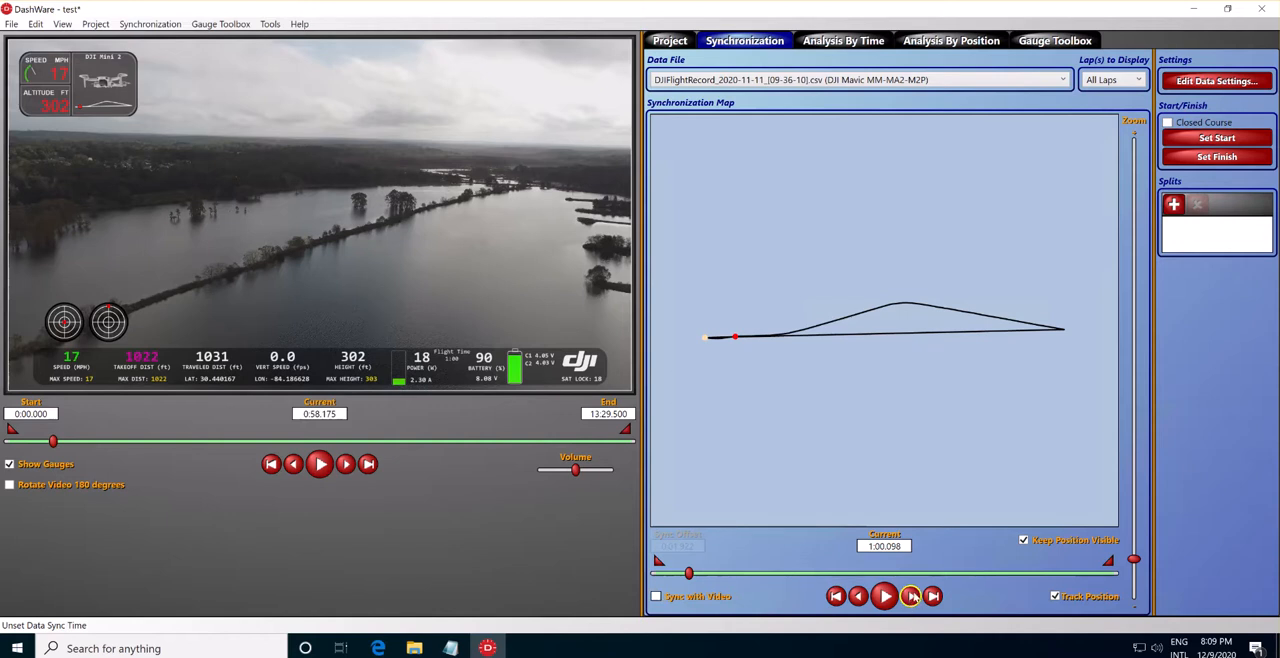
{"action": "left_click", "coordinate": [912, 597]}
{"action": "left_click", "coordinate": [917, 597]}
{"action": "left_click", "coordinate": [917, 597]}
{"action": "left_click", "coordinate": [917, 597]}
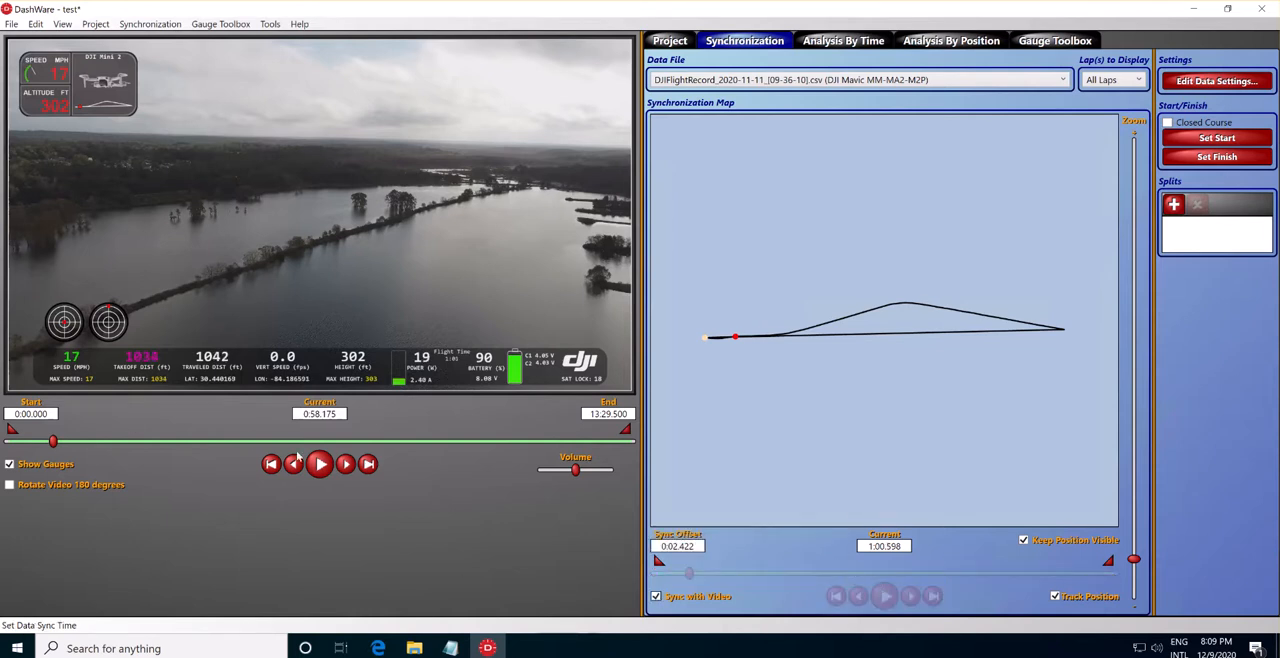
{"action": "left_click", "coordinate": [320, 464]}
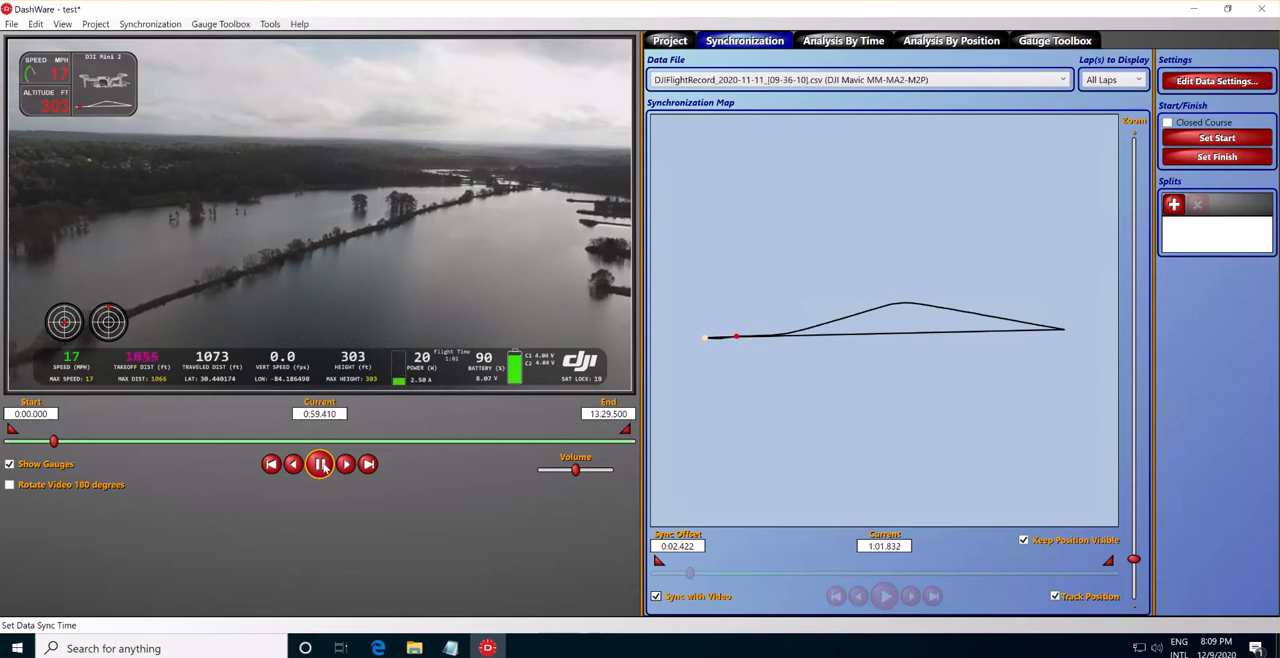
{"action": "left_click", "coordinate": [323, 466]}
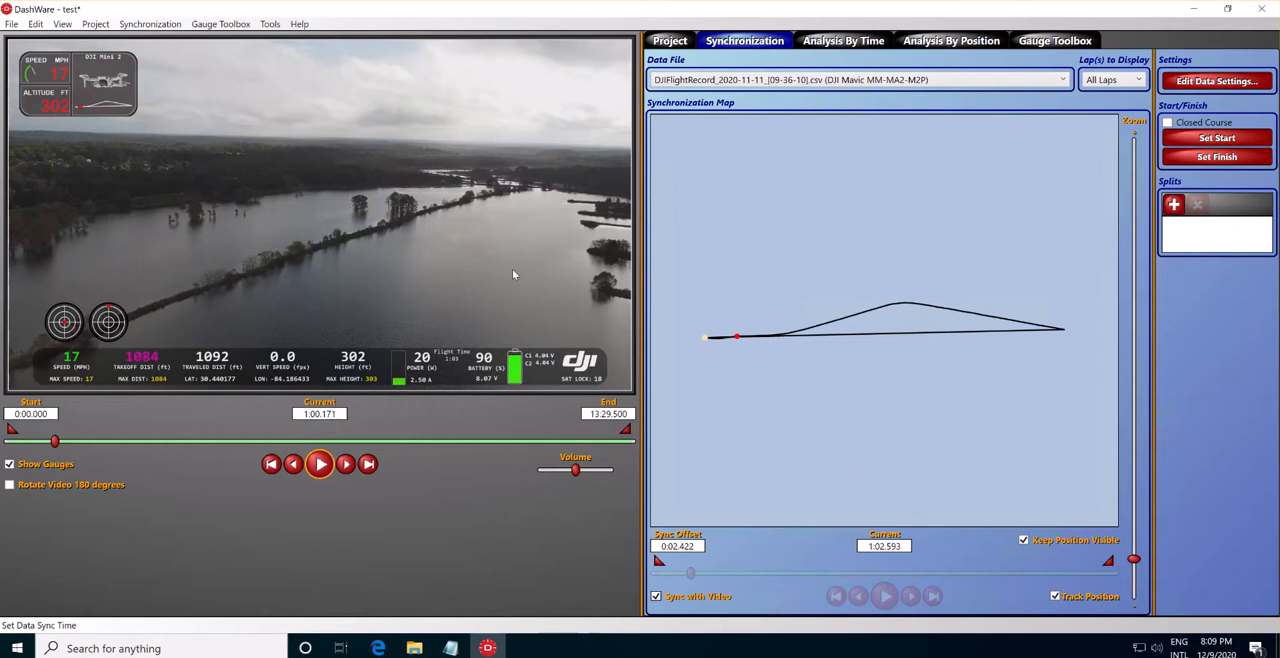
Try the DJI Battery Icon gauge enlarged in the middle of the video, and remove it from the project.
{"action": "left_click", "coordinate": [1052, 42]}
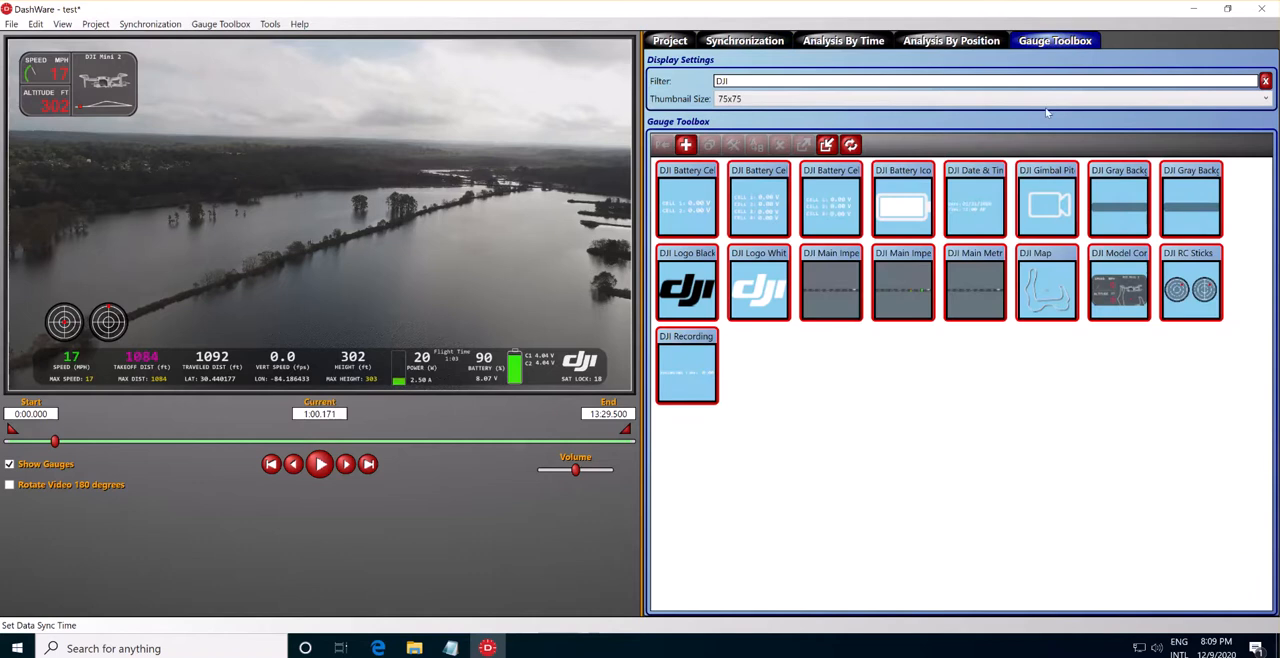
{"action": "left_click", "coordinate": [898, 198]}
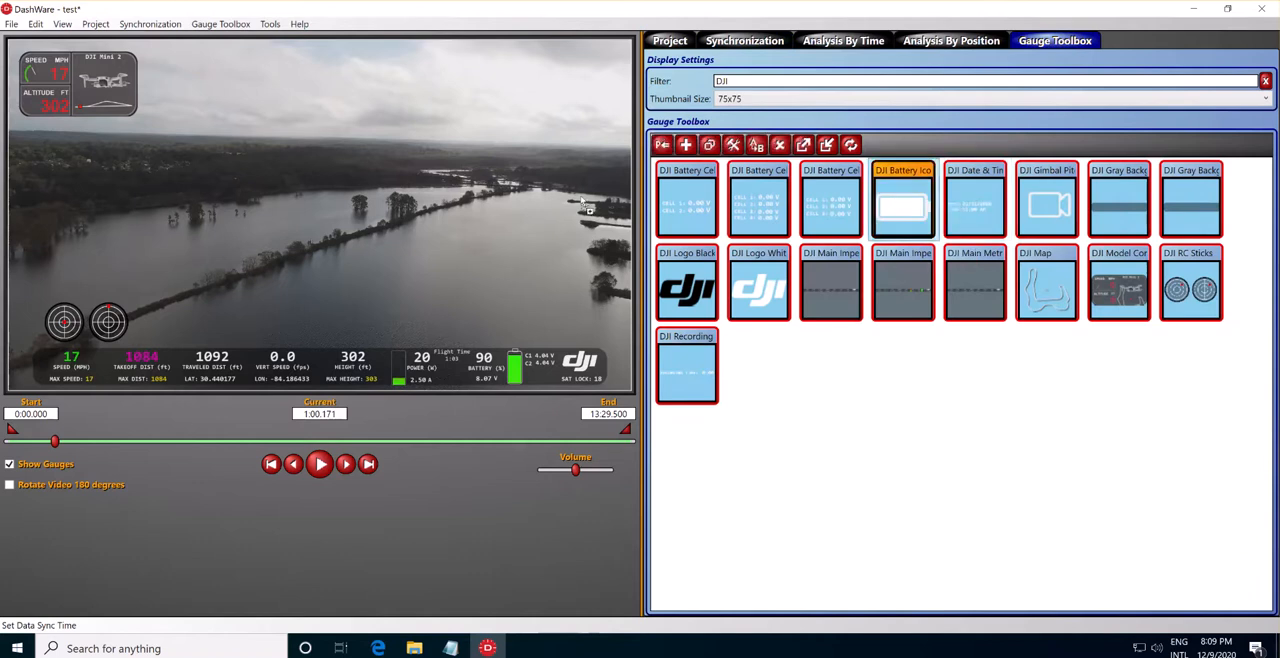
{"action": "left_click_drag", "start_coordinate": [560, 200], "coordinate": [566, 210]}
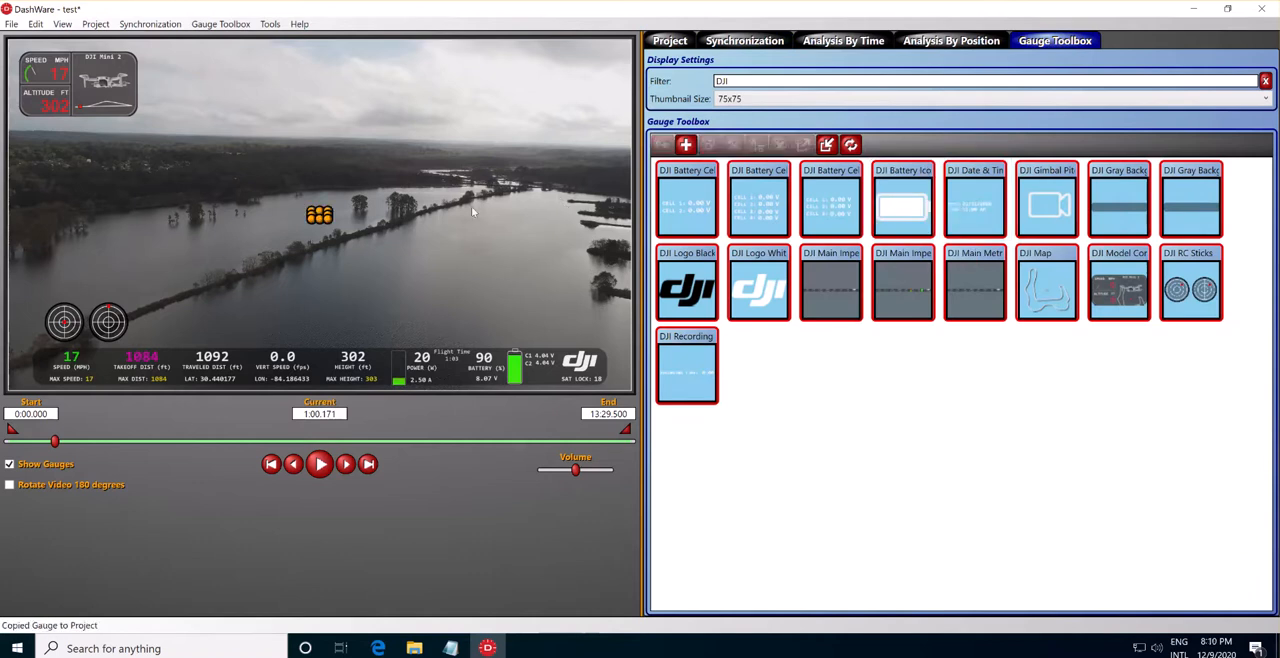
{"action": "left_click_drag", "start_coordinate": [331, 222], "coordinate": [357, 254]}
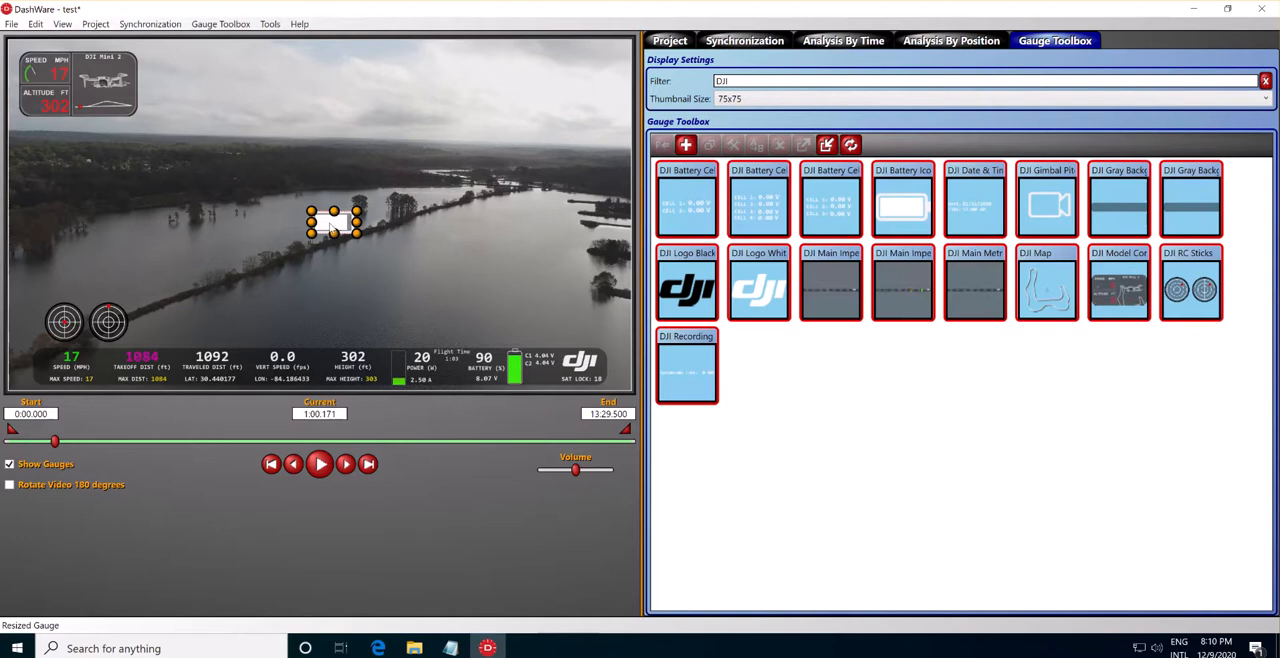
{"action": "key", "text": "Delete"}
{"action": "left_click", "coordinate": [512, 374]}
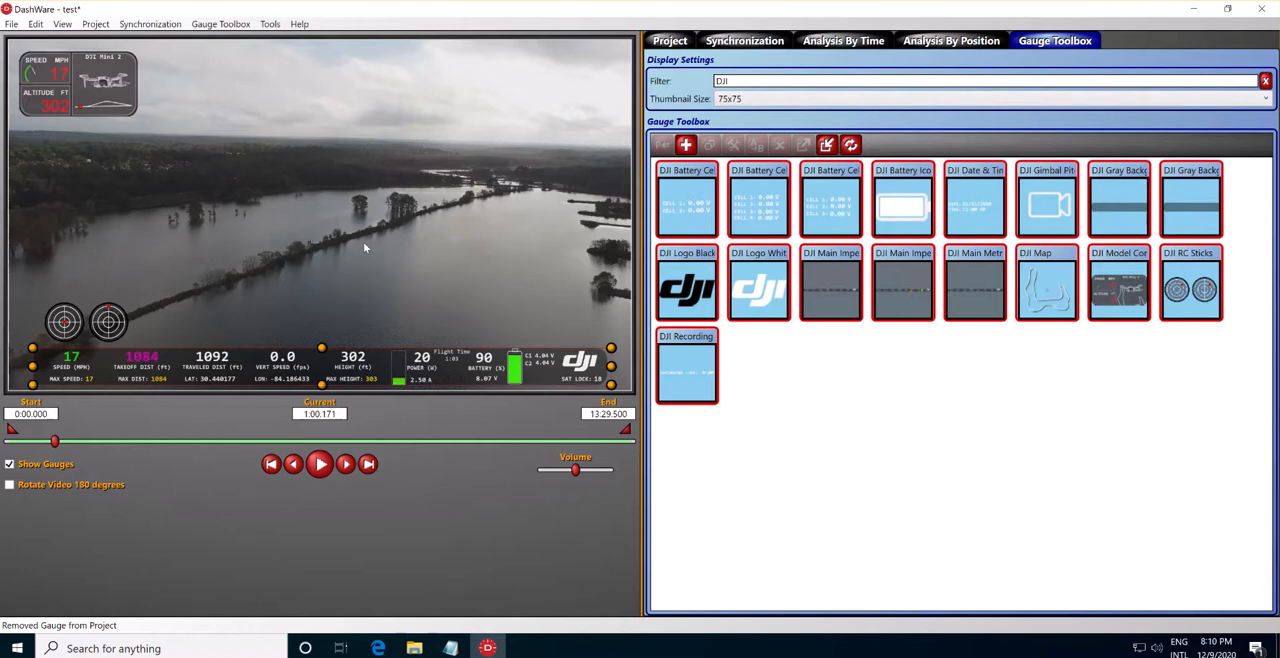
Try the DJI Battery Cells gauge for the Mavic Air 2, enlarged and shifted over the video, and remove it.
{"action": "mouse_move", "coordinate": [843, 198]}
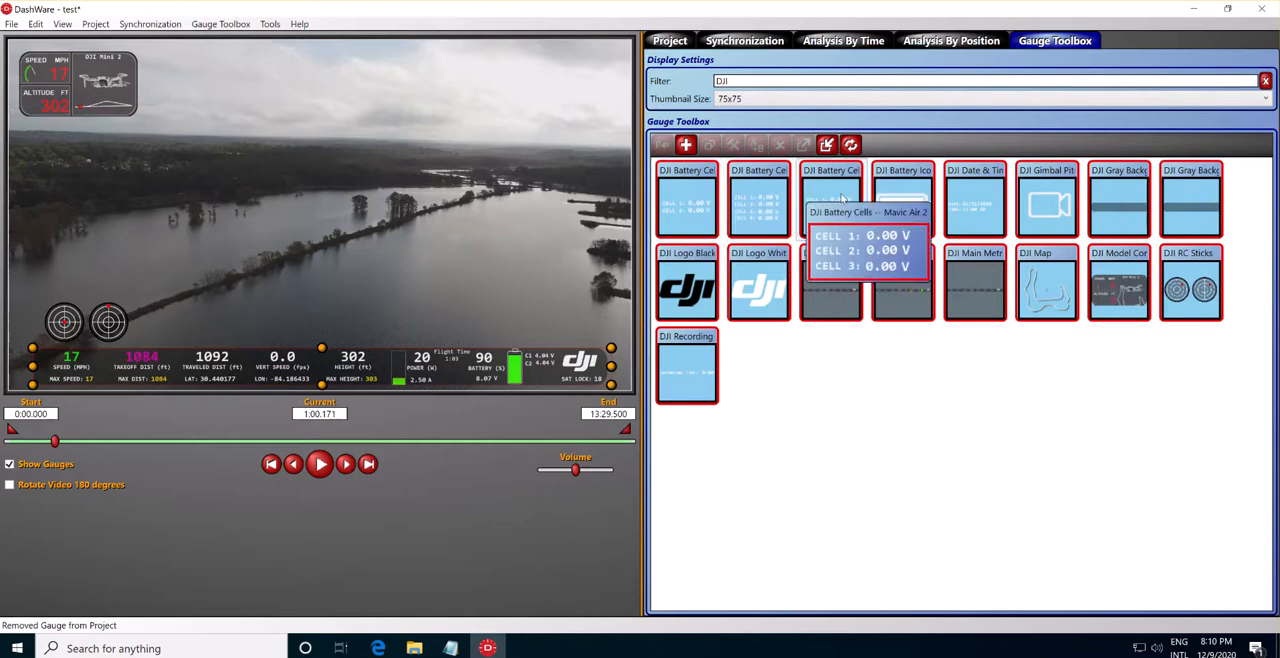
{"action": "left_click_drag", "start_coordinate": [843, 190], "coordinate": [404, 271]}
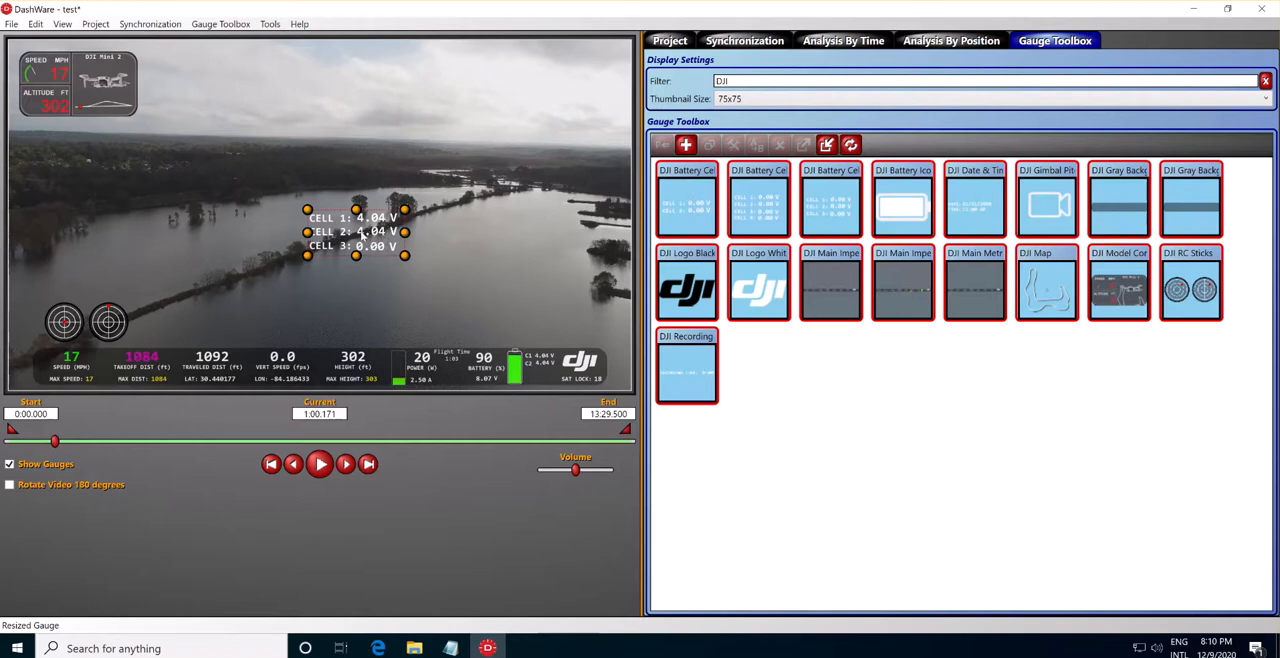
{"action": "left_click_drag", "start_coordinate": [363, 236], "coordinate": [441, 225]}
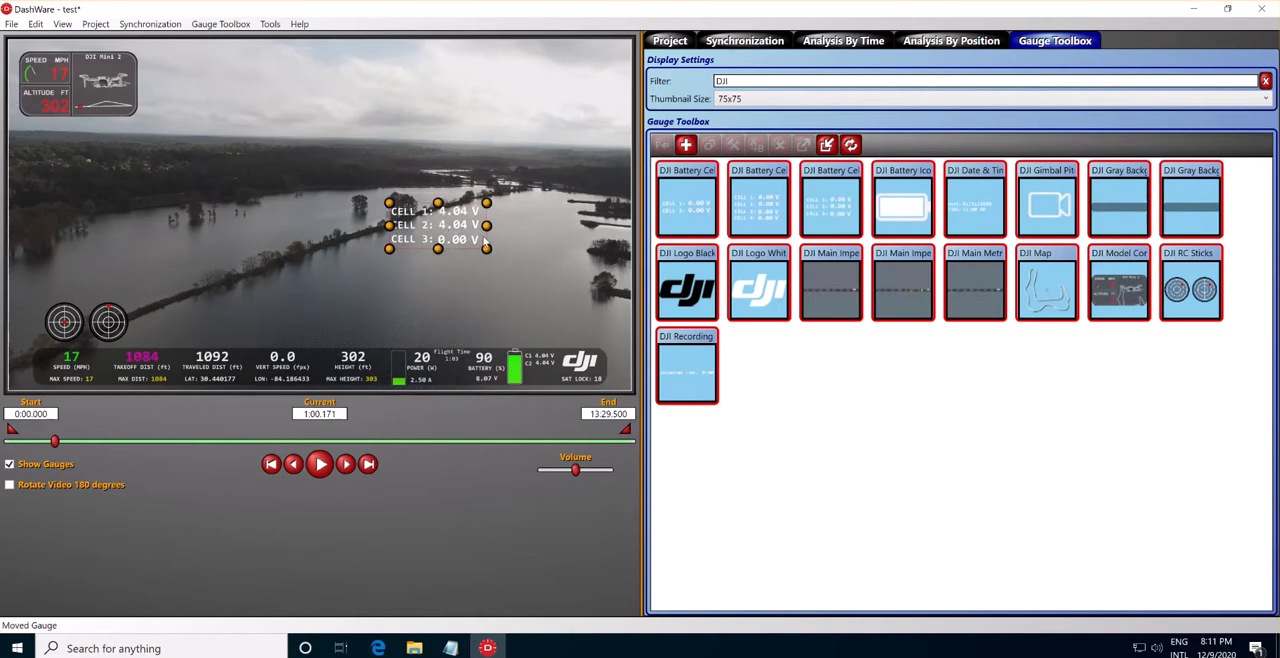
{"action": "key", "text": "Delete"}
Add the four-cell DJI Battery Cells gauge for the Mavic 2 Pro and enlarge it in the middle of the video.
{"action": "left_click", "coordinate": [770, 212]}
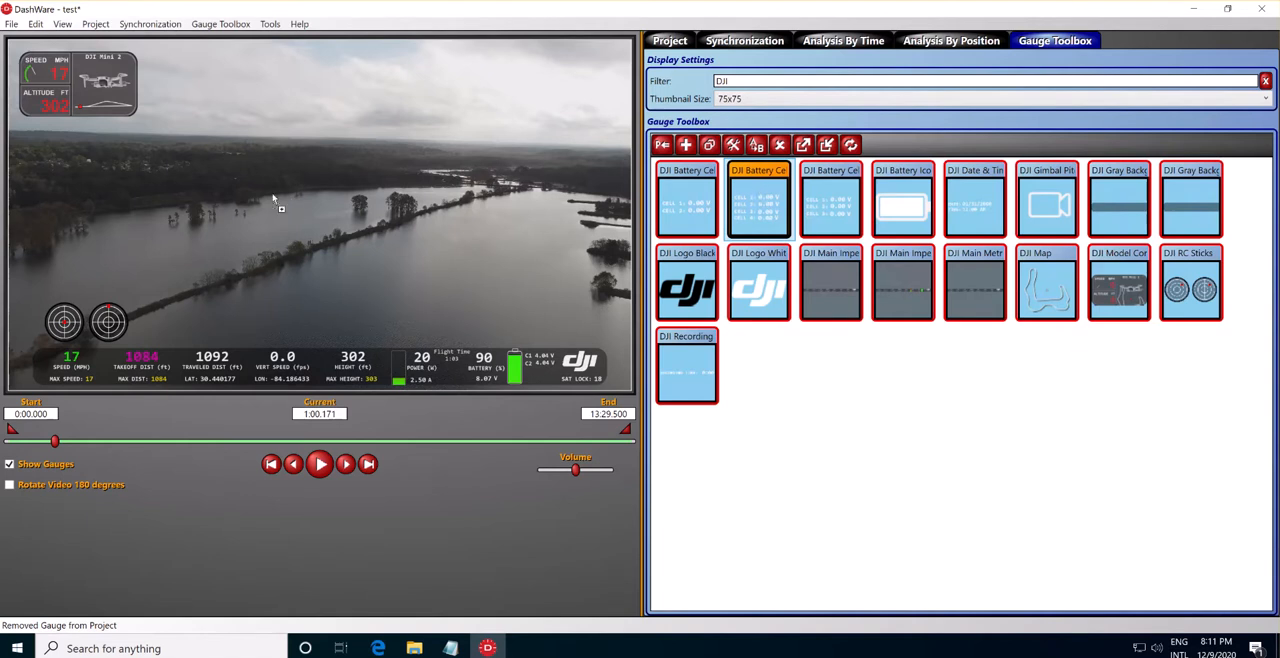
{"action": "left_click_drag", "start_coordinate": [368, 215], "coordinate": [366, 210]}
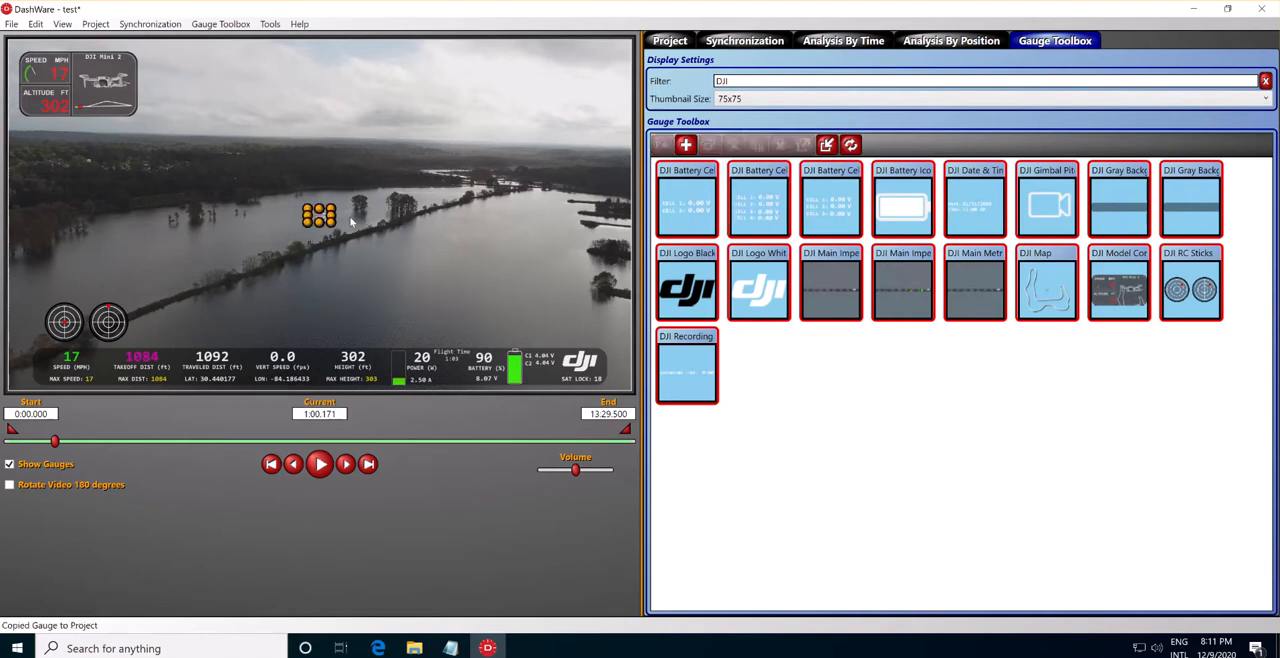
{"action": "left_click_drag", "start_coordinate": [400, 258], "coordinate": [405, 265]}
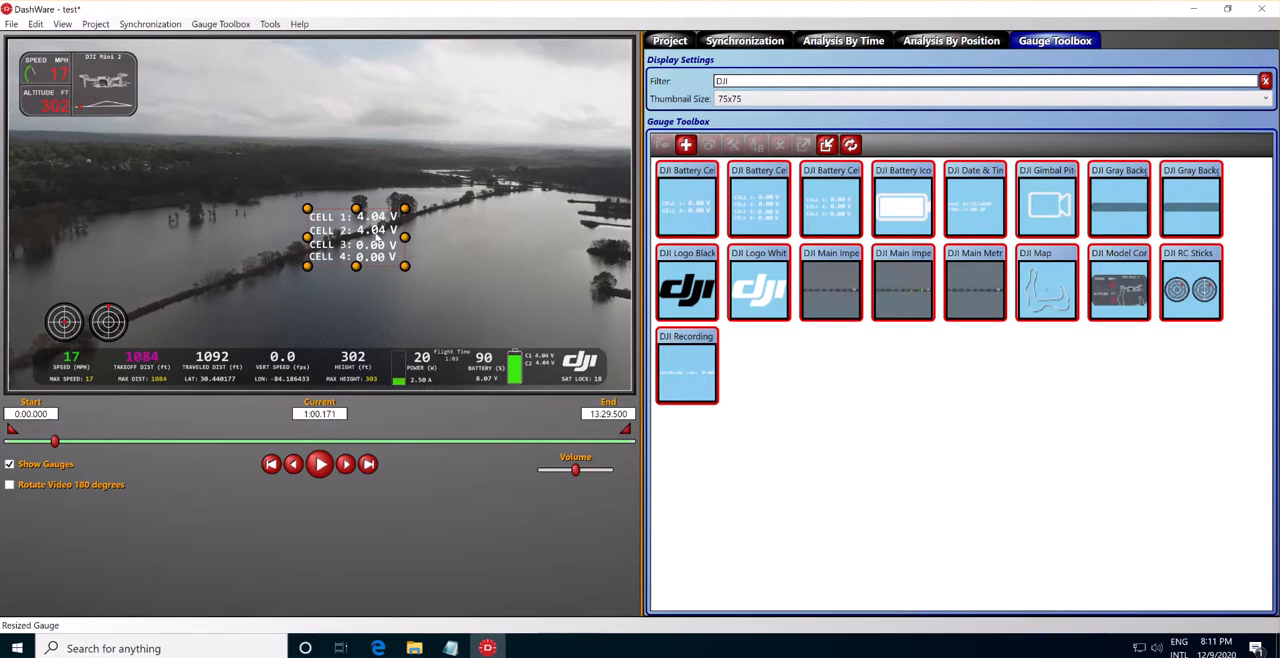
Open the four-cell battery gauge in the Gauge Designer and nudge the CELL 3 label right to X 23.79346.
{"action": "double_click", "coordinate": [357, 242]}
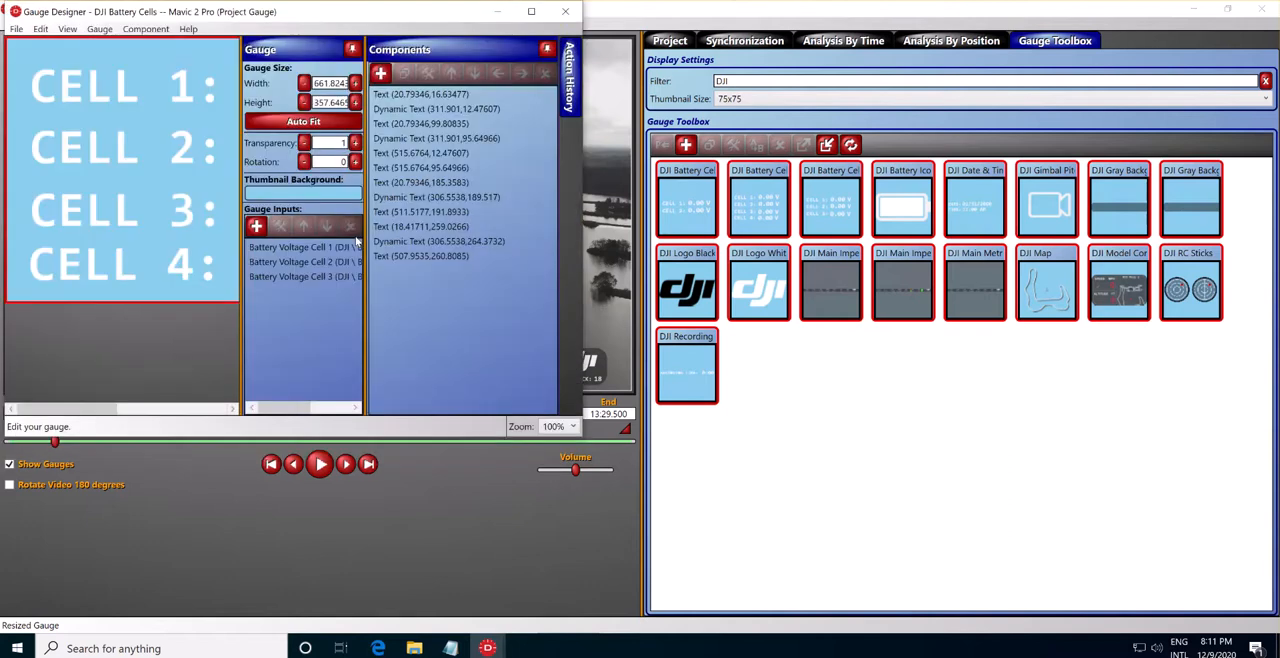
{"action": "left_click", "coordinate": [165, 197]}
{"action": "left_click_drag", "start_coordinate": [163, 198], "coordinate": [165, 198]}
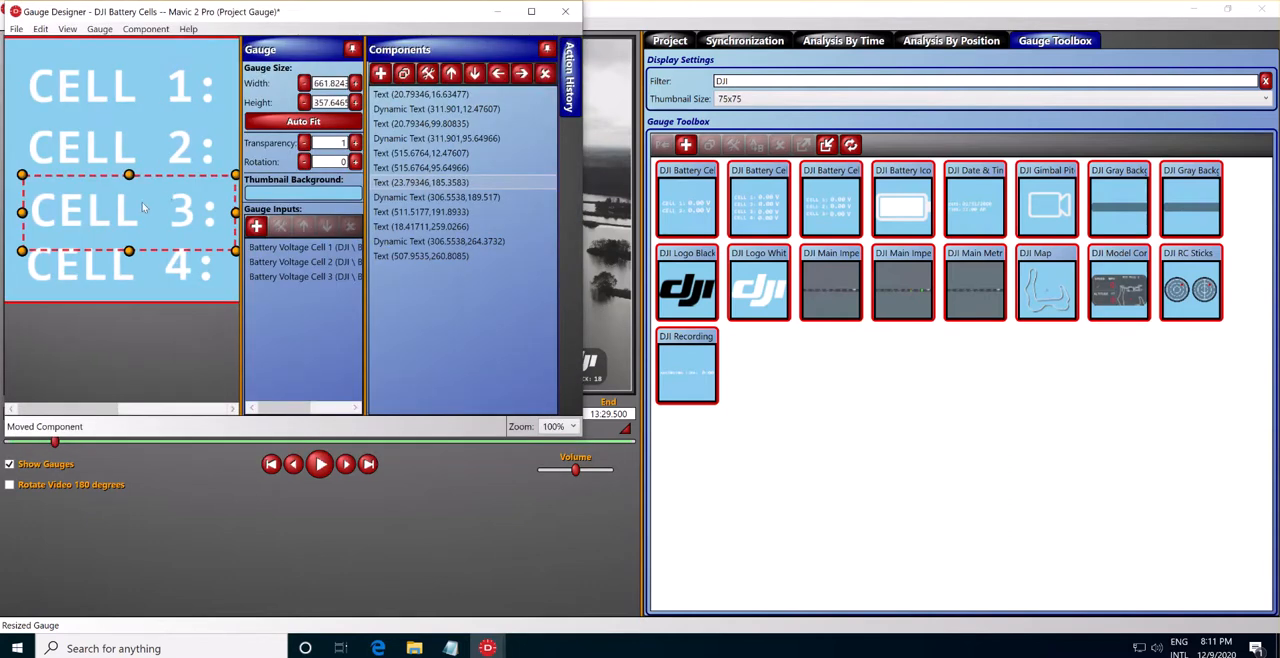
{"action": "mouse_move", "coordinate": [105, 410]}
{"action": "left_mouse_down"}
{"action": "mouse_move", "coordinate": [160, 410]}
{"action": "mouse_move", "coordinate": [117, 410]}
{"action": "left_mouse_up"}
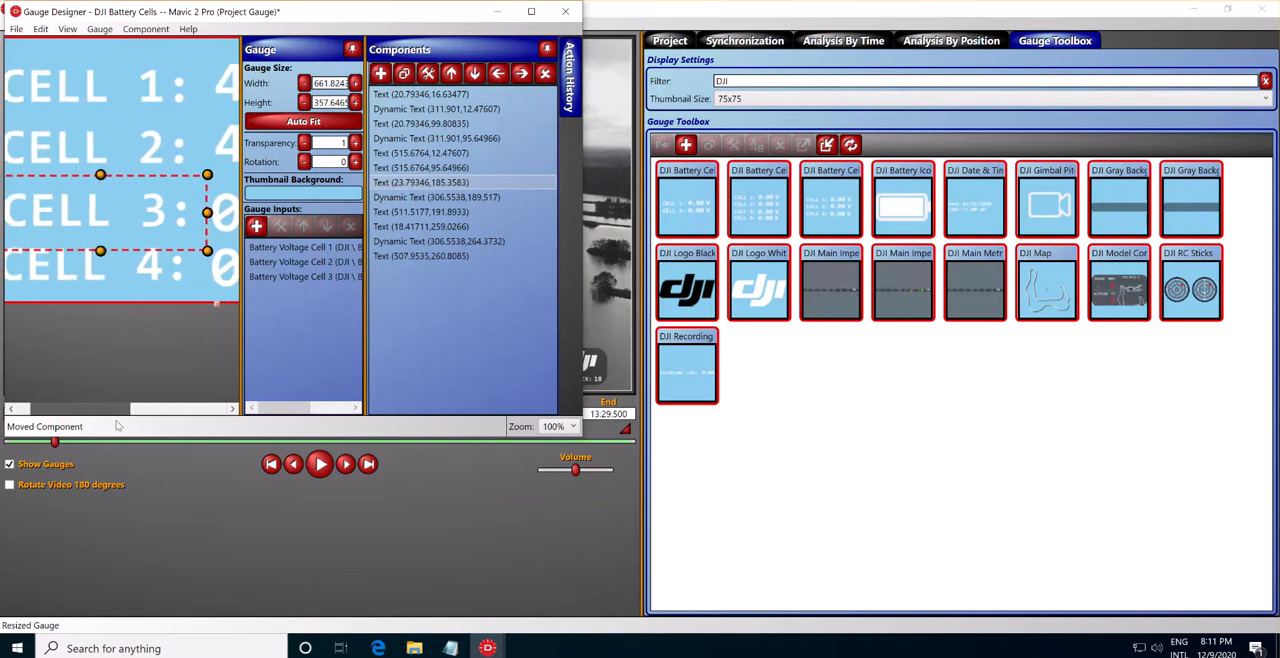
Open the CELL 3 label's text properties, try its font color setting and cancel the changes.
{"action": "double_click", "coordinate": [57, 220]}
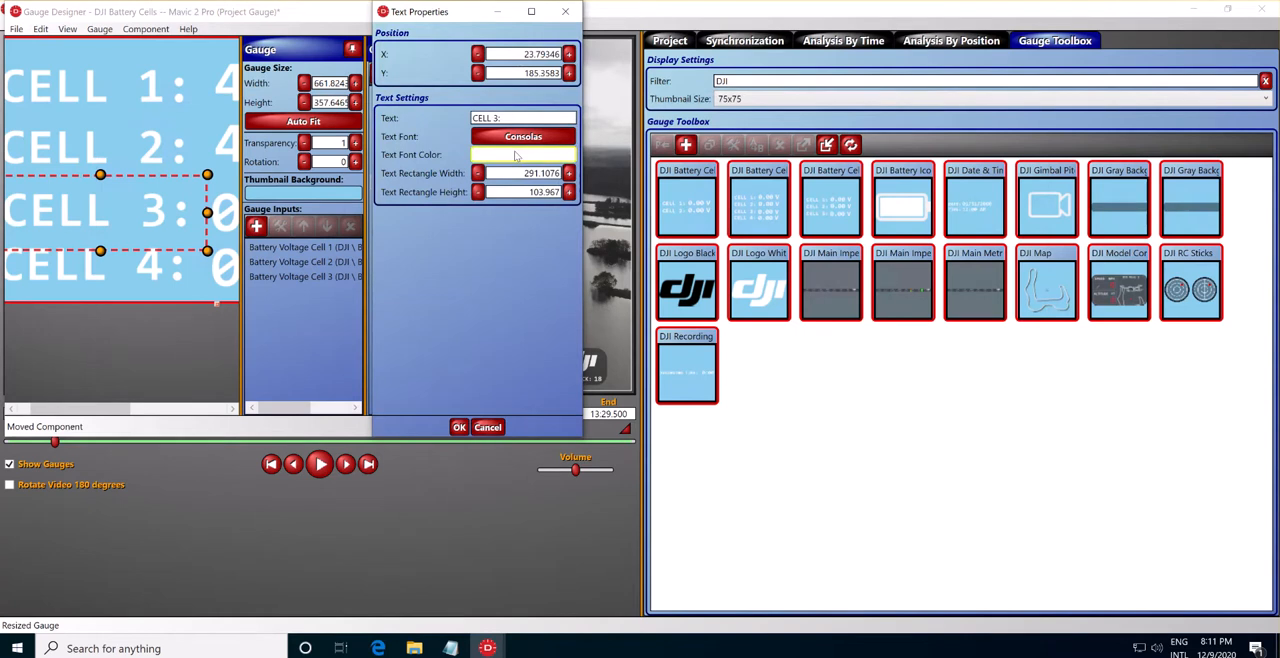
{"action": "left_click", "coordinate": [514, 157]}
{"action": "left_click", "coordinate": [436, 190]}
{"action": "left_click", "coordinate": [358, 294]}
{"action": "left_click", "coordinate": [487, 427]}
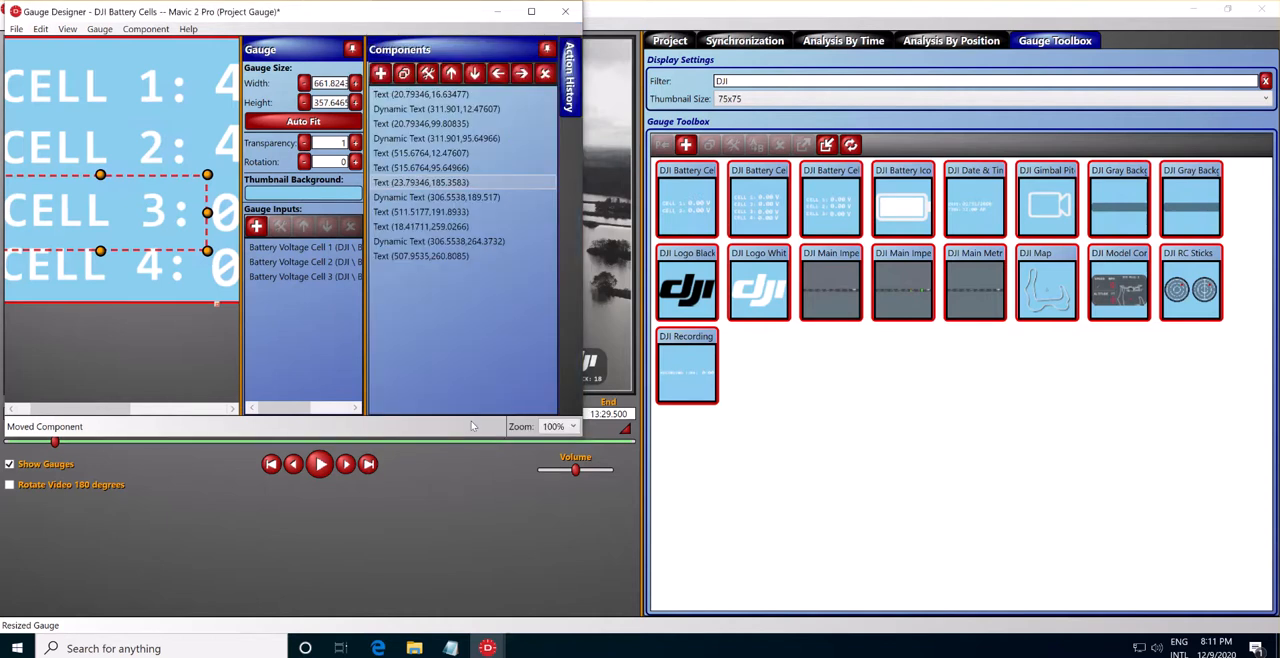
Keep the Action History open beside the component list in the Gauge Designer.
{"action": "left_click", "coordinate": [548, 50]}
{"action": "left_click", "coordinate": [551, 51]}
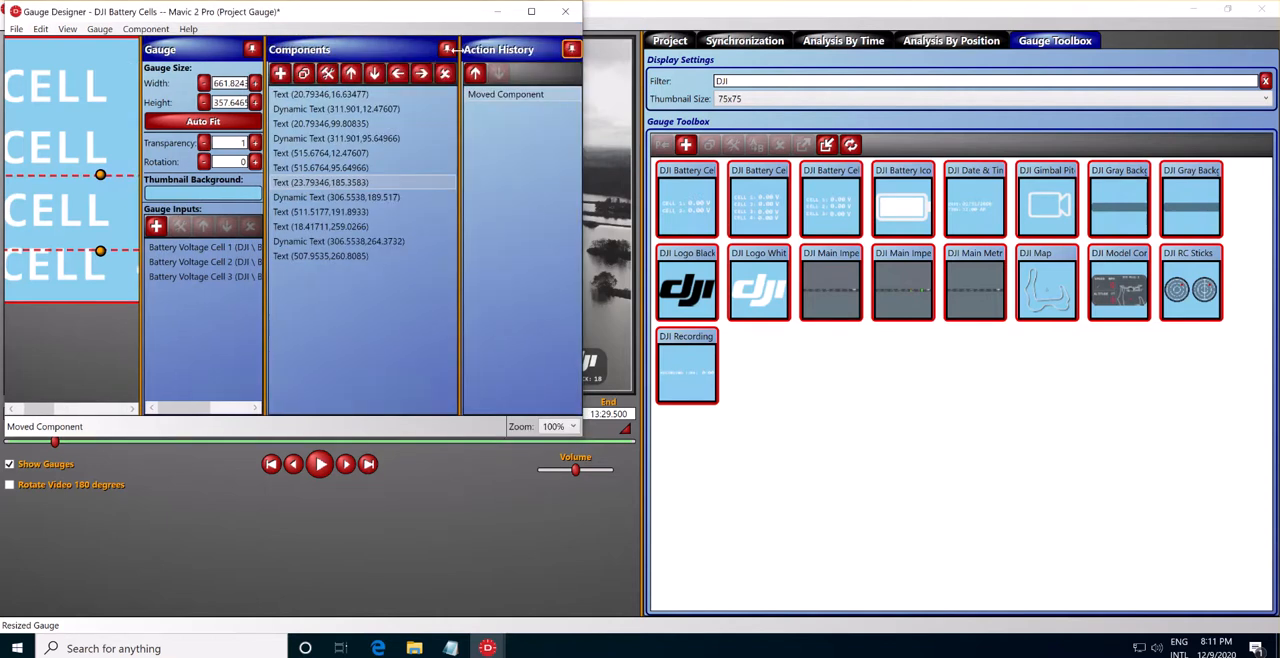
Collapse the component list and review the CELL 3 voltage value's text properties, including its value input, without changing them.
{"action": "left_click", "coordinate": [445, 50]}
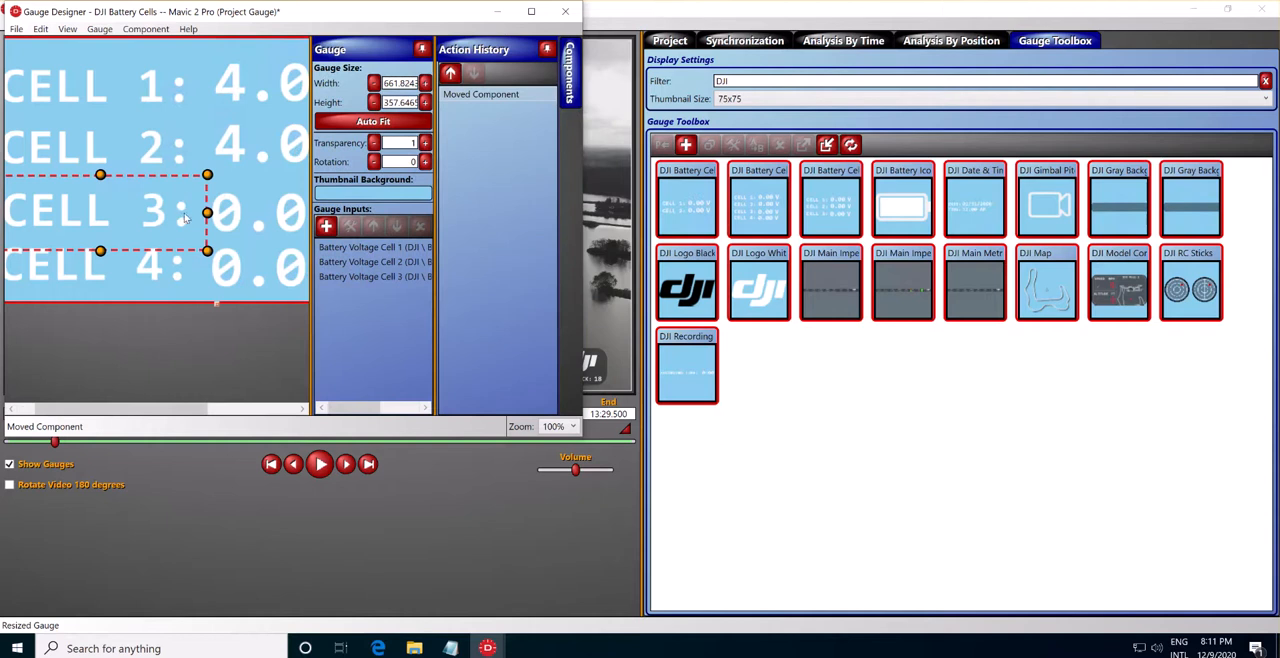
{"action": "left_click", "coordinate": [254, 210]}
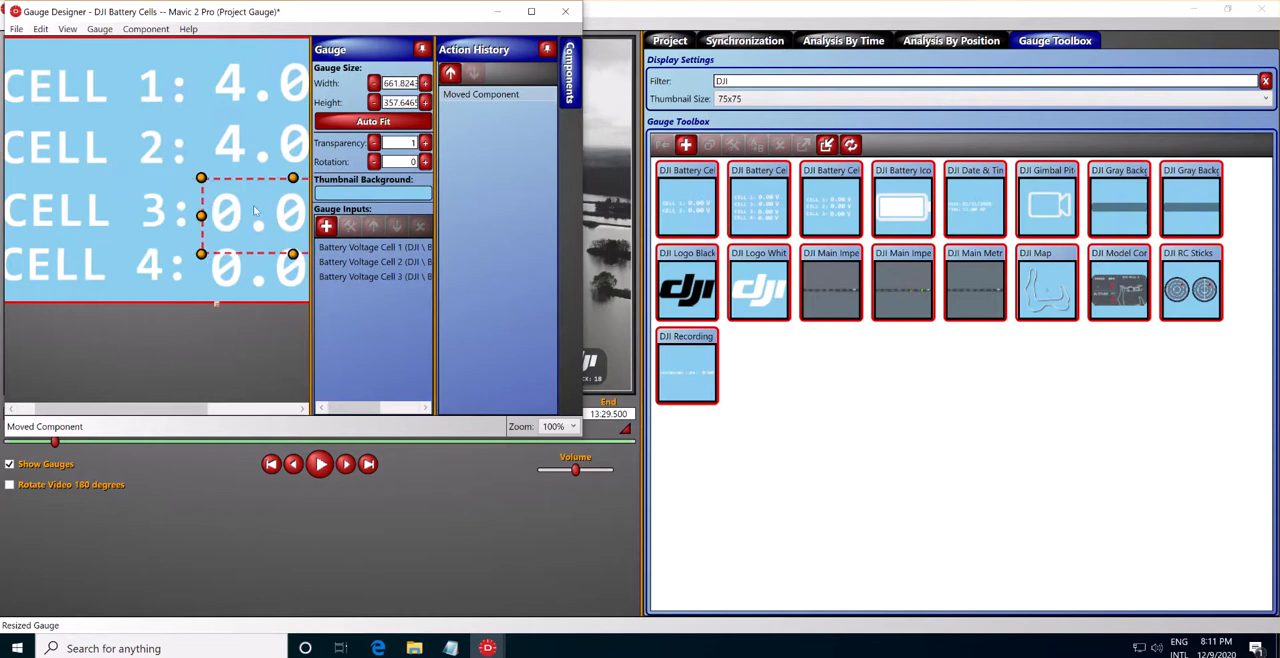
{"action": "double_click", "coordinate": [243, 224]}
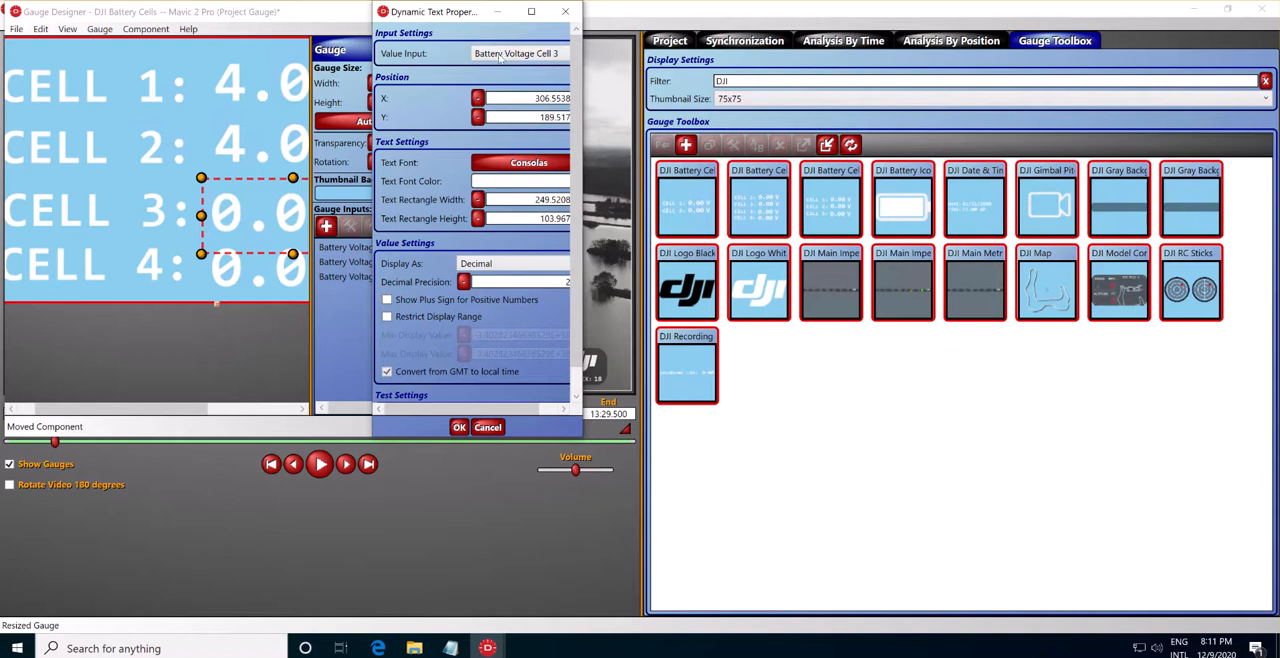
{"action": "left_click_drag", "start_coordinate": [463, 407], "coordinate": [482, 408]}
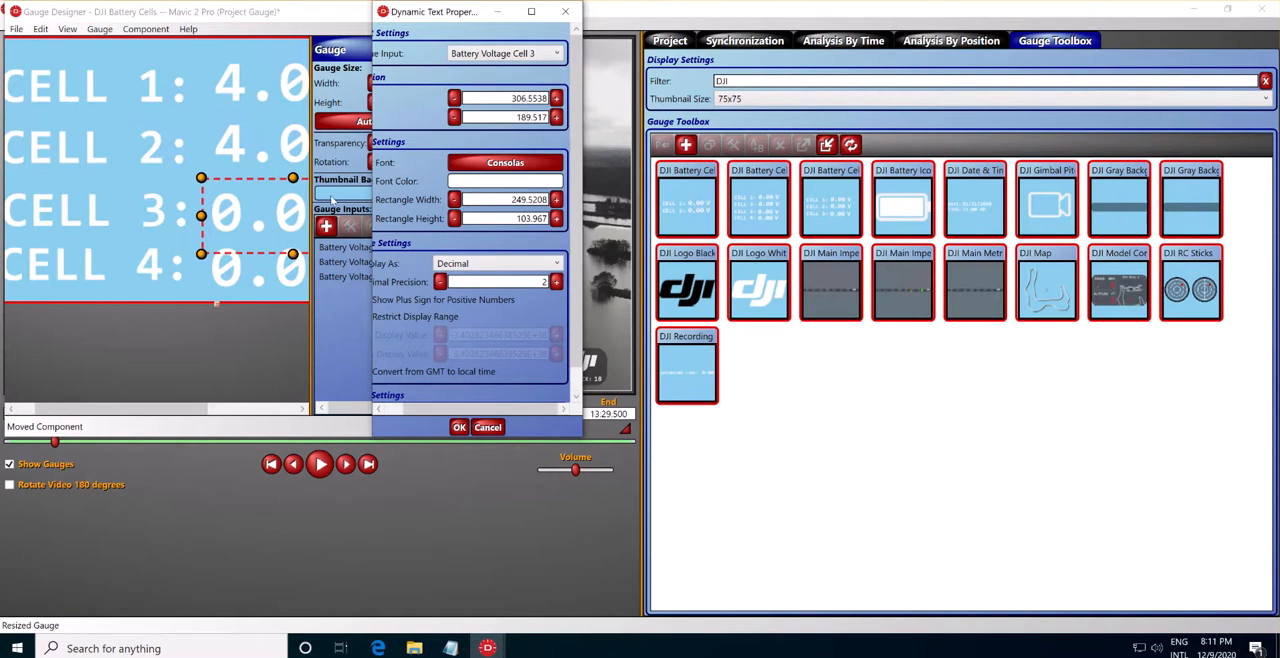
{"action": "left_click", "coordinate": [565, 11]}
Review the value inputs offered in the CELL 4 voltage value's properties and cancel without changes.
{"action": "double_click", "coordinate": [265, 280]}
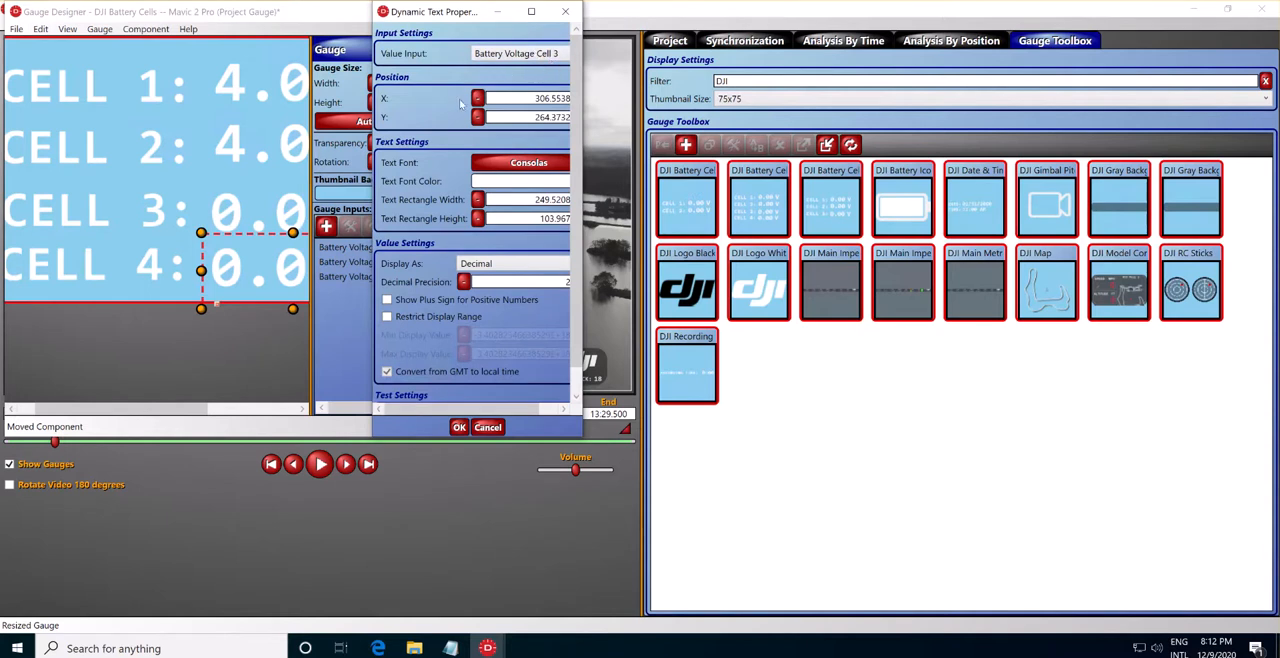
{"action": "left_click_drag", "start_coordinate": [446, 411], "coordinate": [470, 413]}
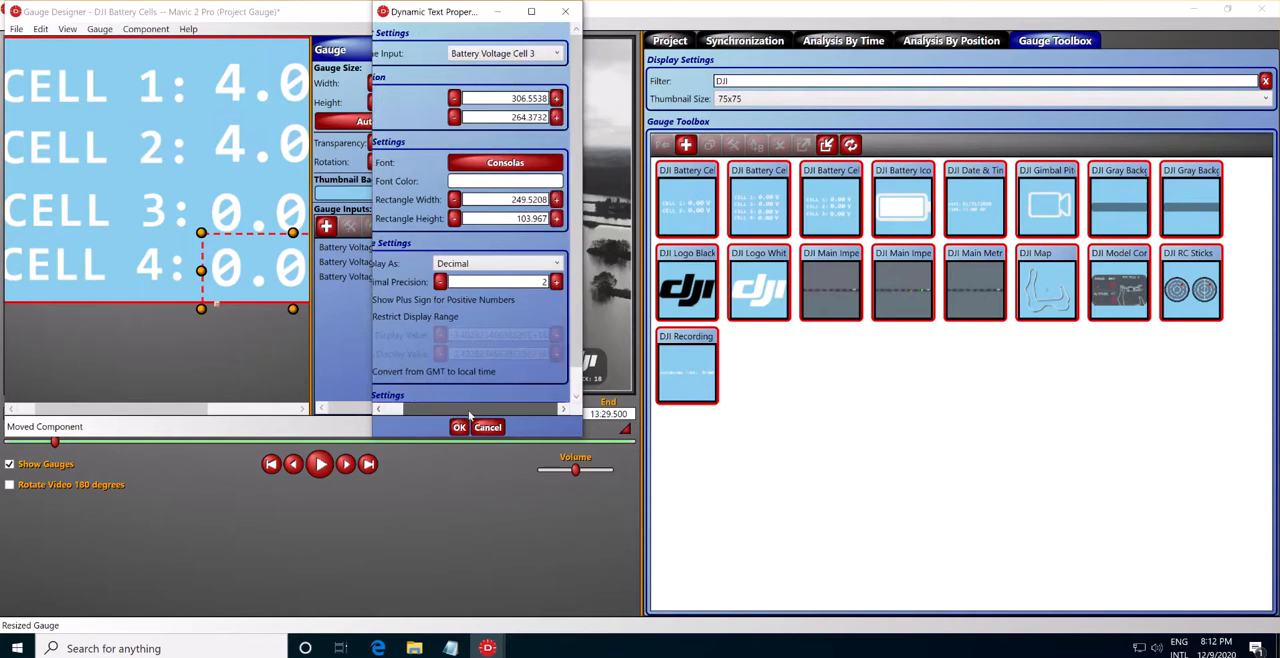
{"action": "left_click", "coordinate": [535, 58]}
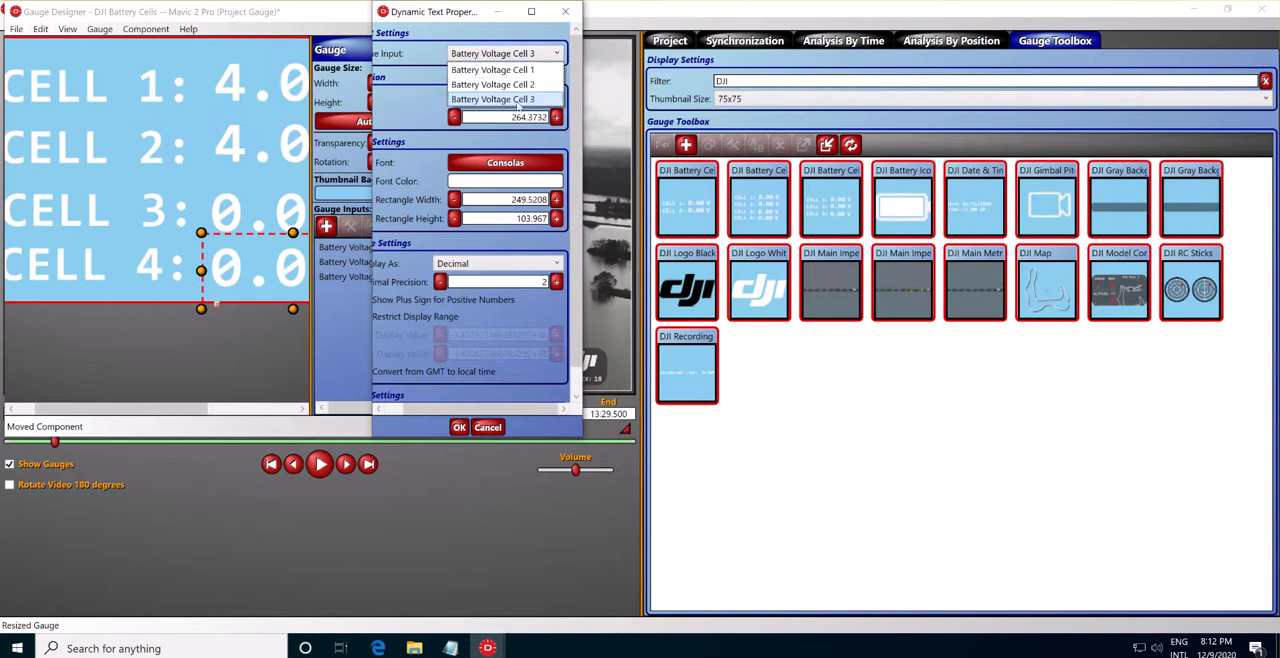
{"action": "left_click", "coordinate": [518, 100]}
{"action": "left_click", "coordinate": [497, 55]}
{"action": "left_click", "coordinate": [496, 56]}
{"action": "left_click_drag", "start_coordinate": [434, 411], "coordinate": [365, 427]}
{"action": "left_click", "coordinate": [489, 428]}
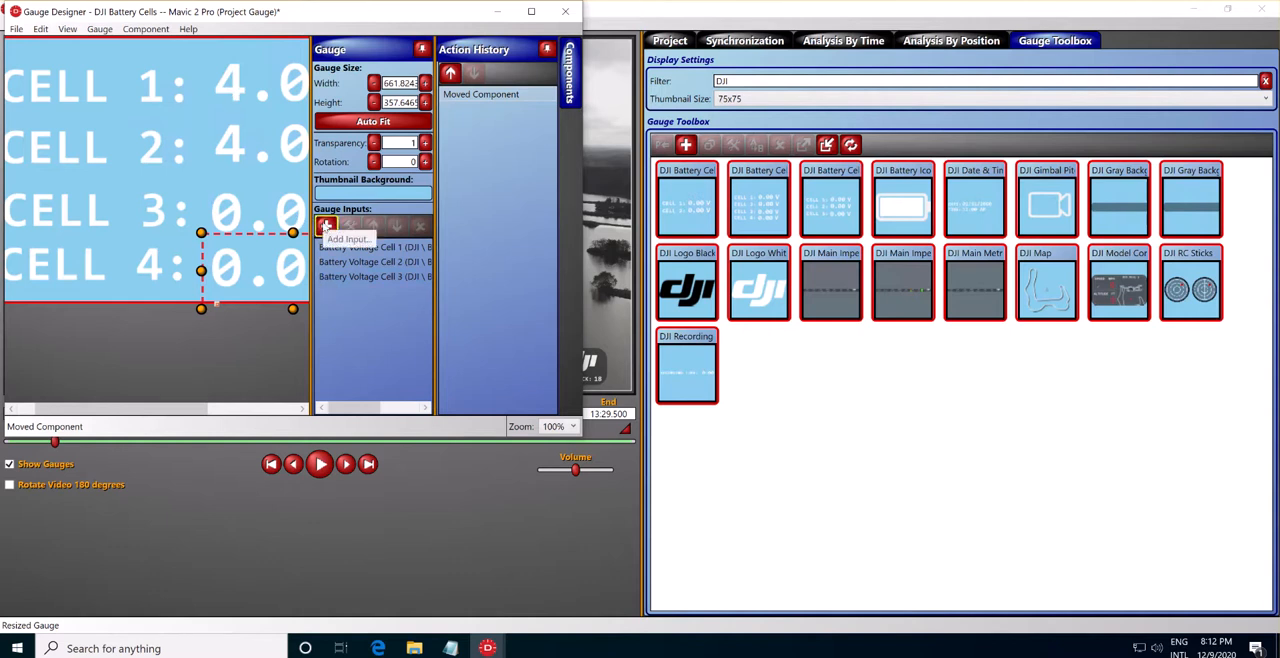
Add Battery Voltage Cell 4 from the DJI data category as a new gauge input.
{"action": "left_click", "coordinate": [325, 228]}
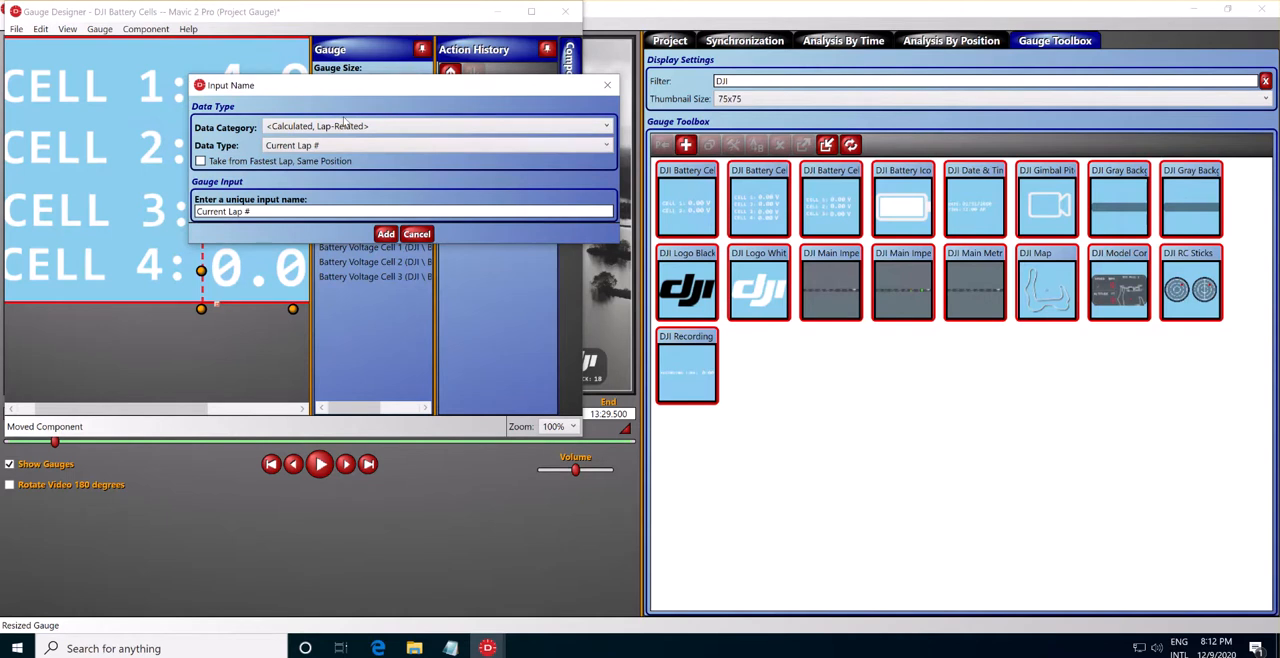
{"action": "left_click", "coordinate": [345, 126]}
{"action": "left_click", "coordinate": [320, 183]}
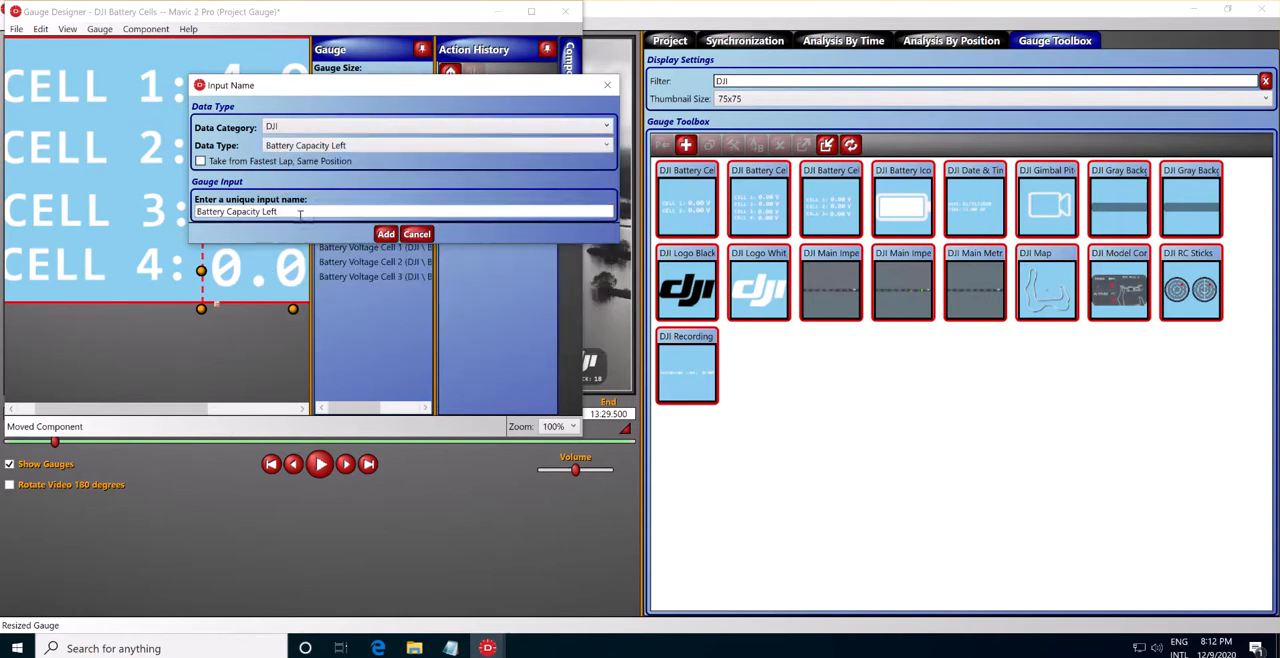
{"action": "left_click", "coordinate": [342, 148]}
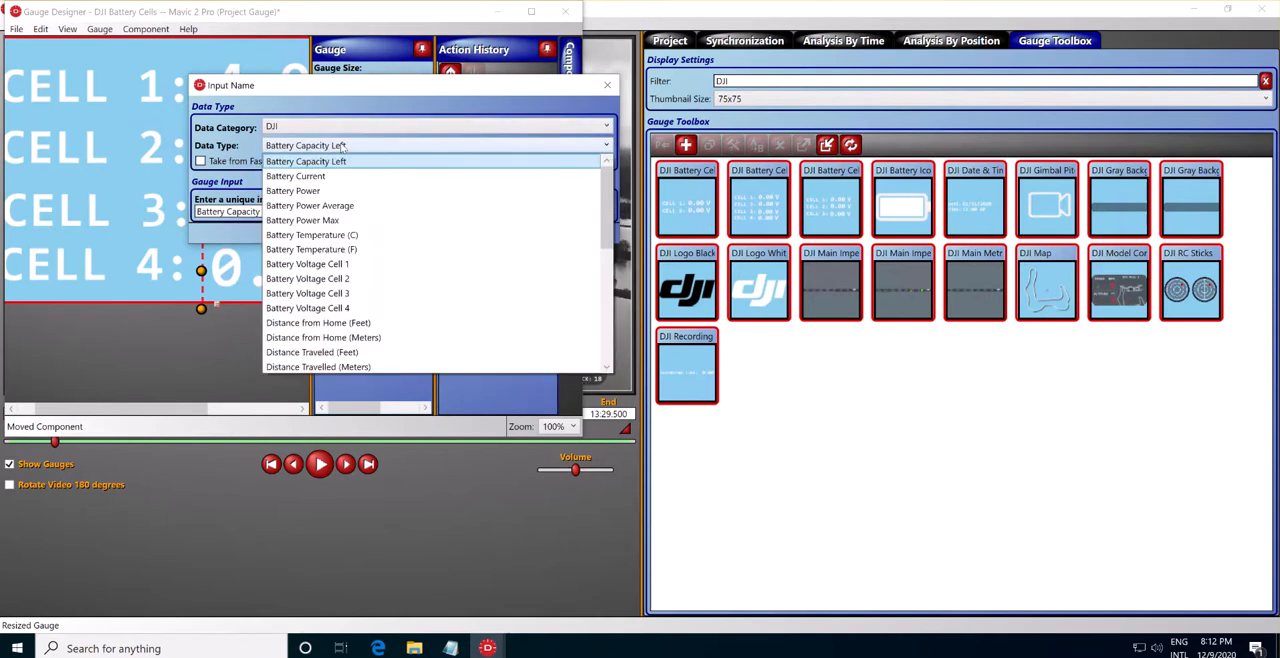
{"action": "left_click", "coordinate": [355, 308]}
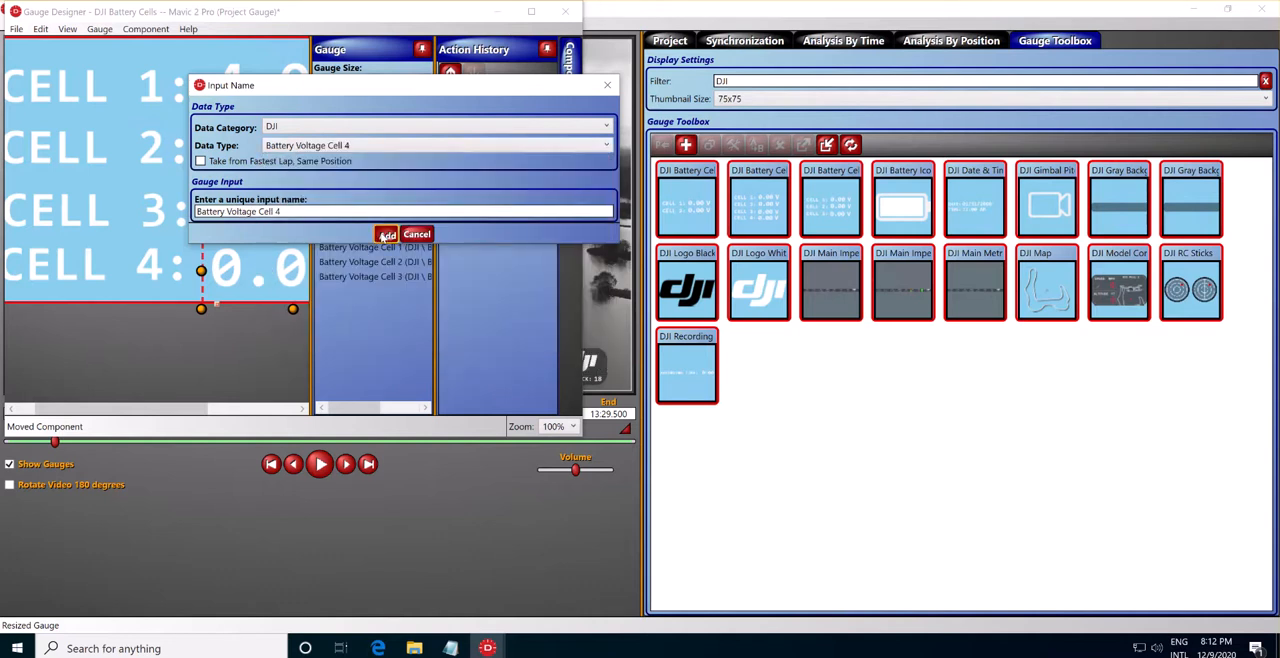
{"action": "left_click", "coordinate": [385, 234]}
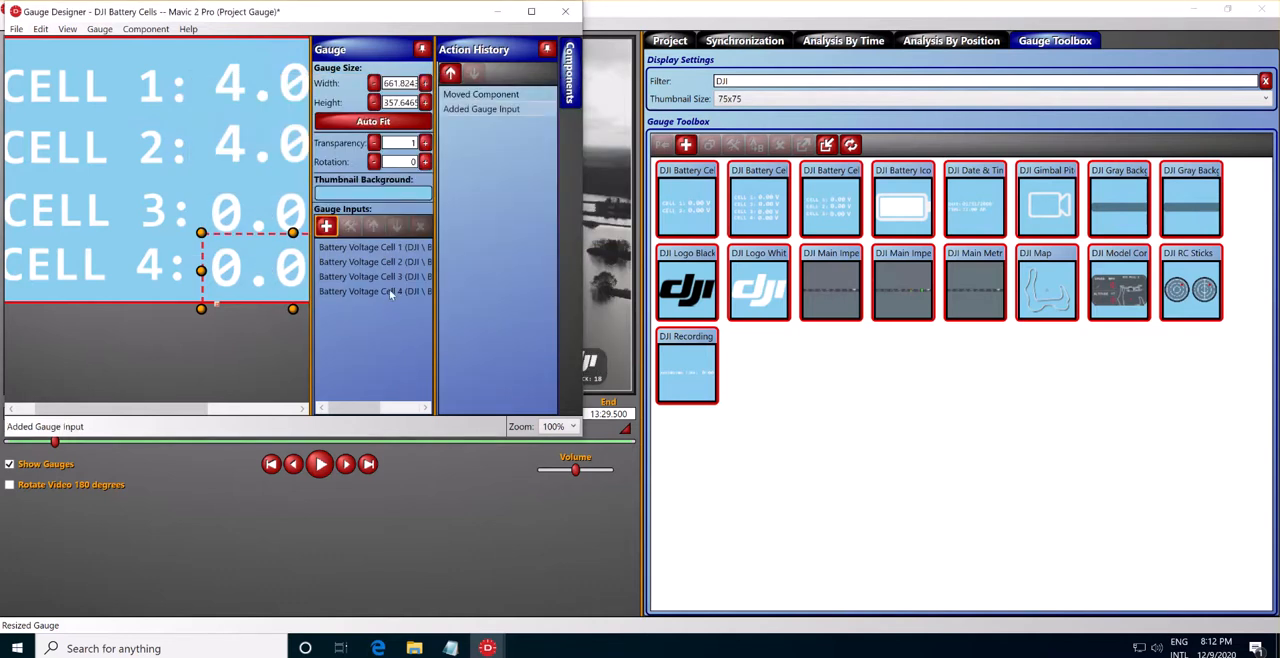
Set the CELL 4 voltage value's input to Battery Voltage Cell 4, then save and close the gauge.
{"action": "double_click", "coordinate": [268, 283]}
{"action": "left_click", "coordinate": [549, 53]}
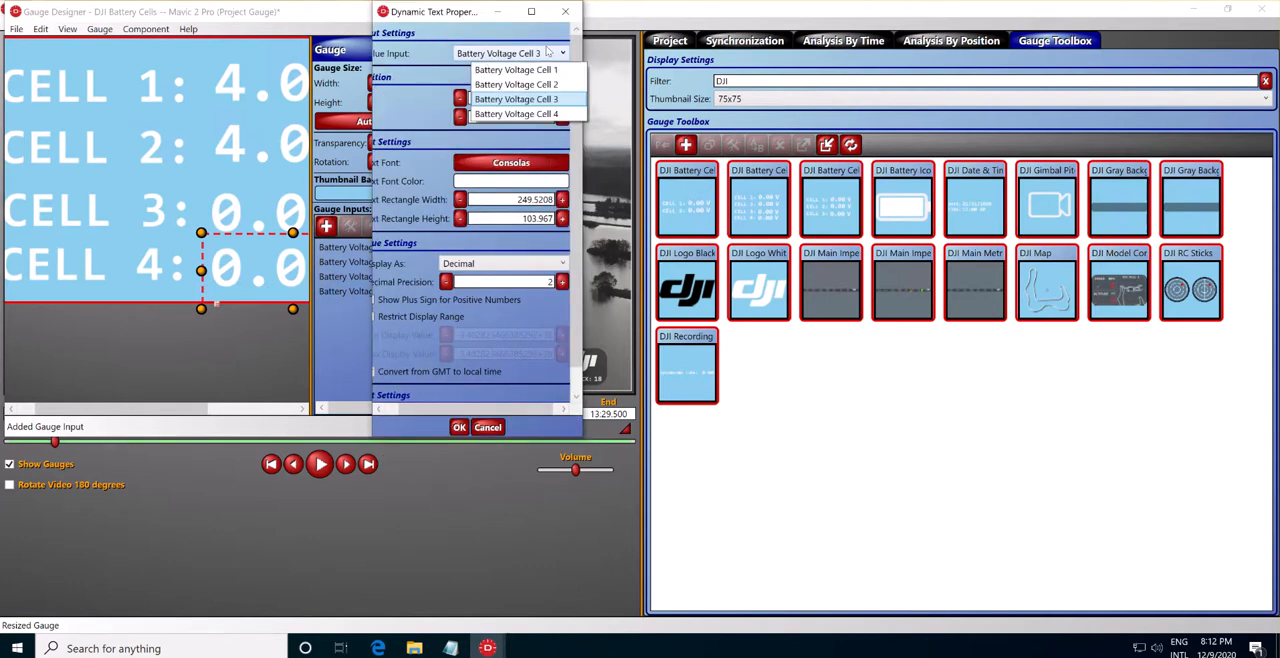
{"action": "left_click", "coordinate": [541, 115]}
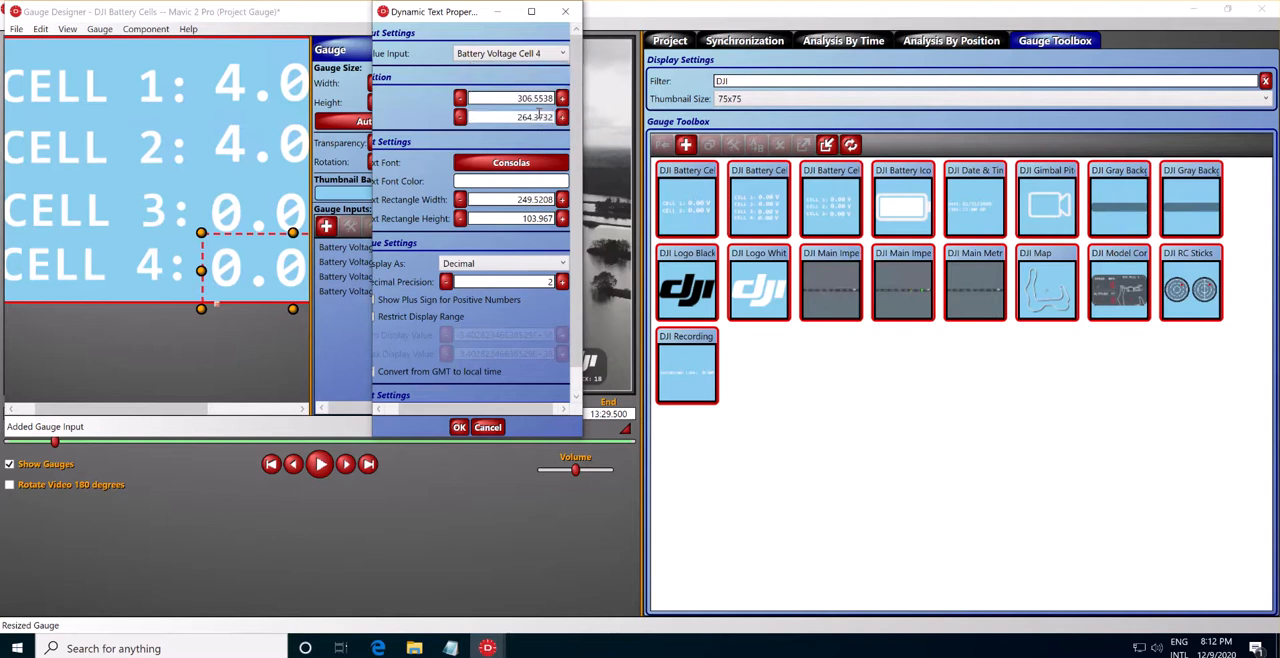
{"action": "left_click", "coordinate": [460, 428]}
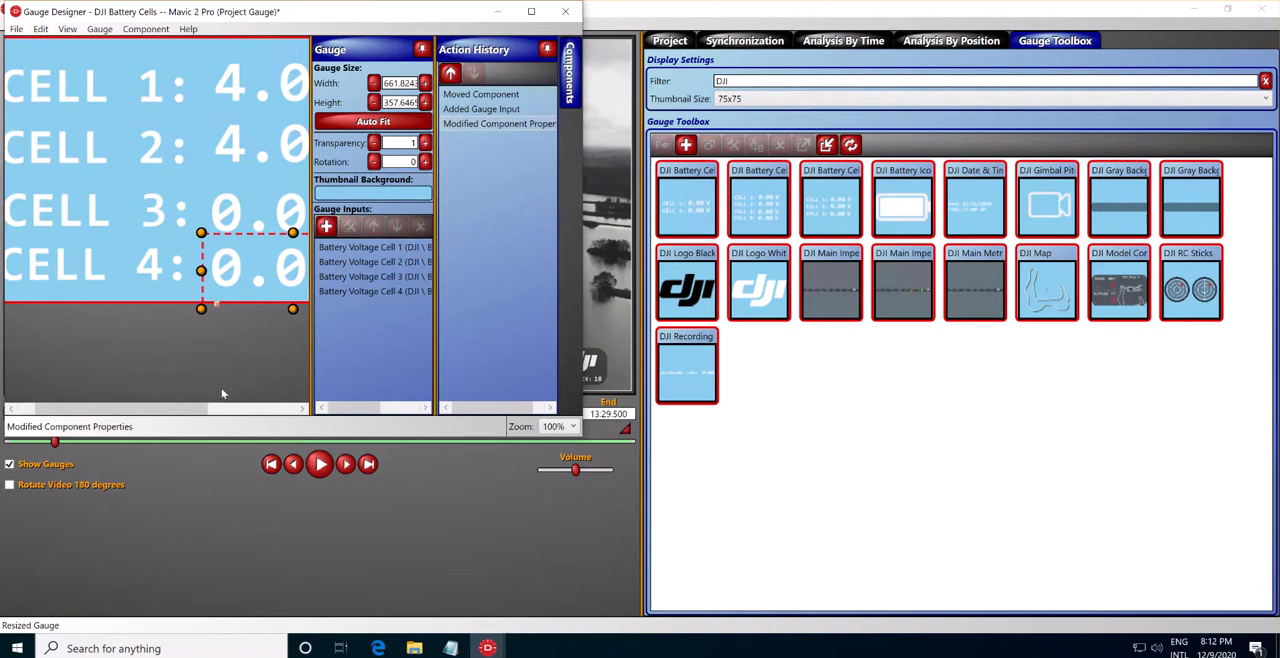
{"action": "left_click", "coordinate": [565, 11]}
{"action": "left_click", "coordinate": [584, 386]}
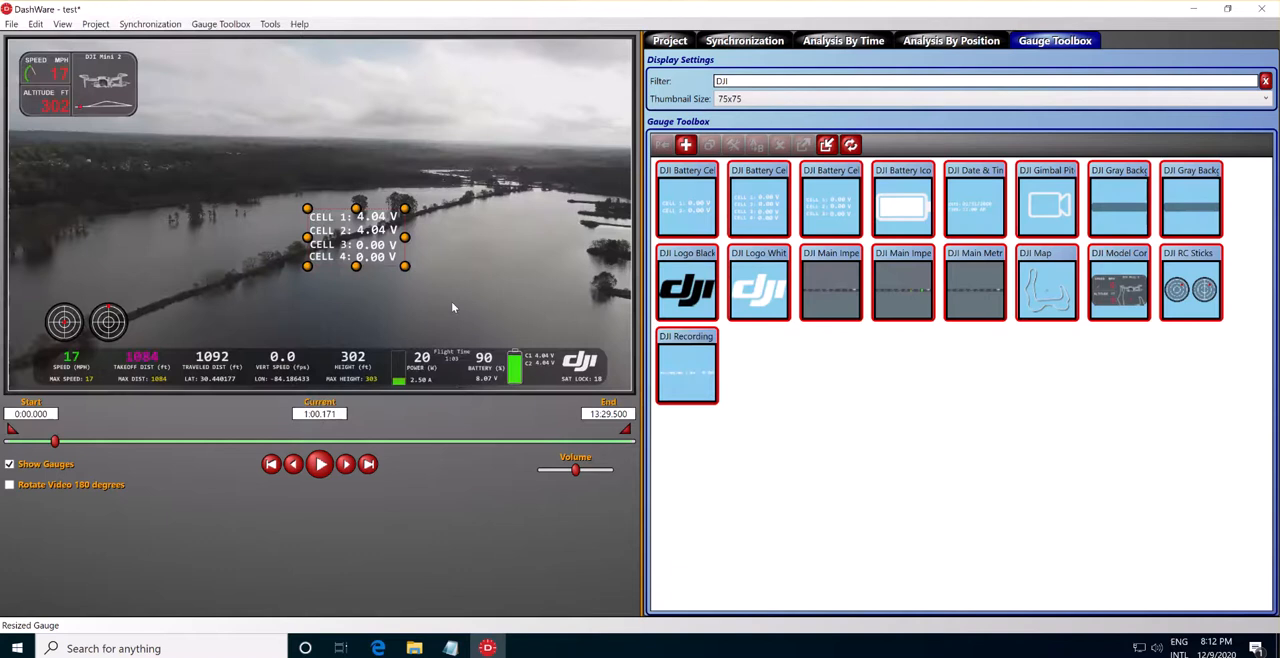
Recheck the CELL 4 value's input, save and close the gauge, and delete the four-cell battery gauge from the video.
{"action": "double_click", "coordinate": [382, 248]}
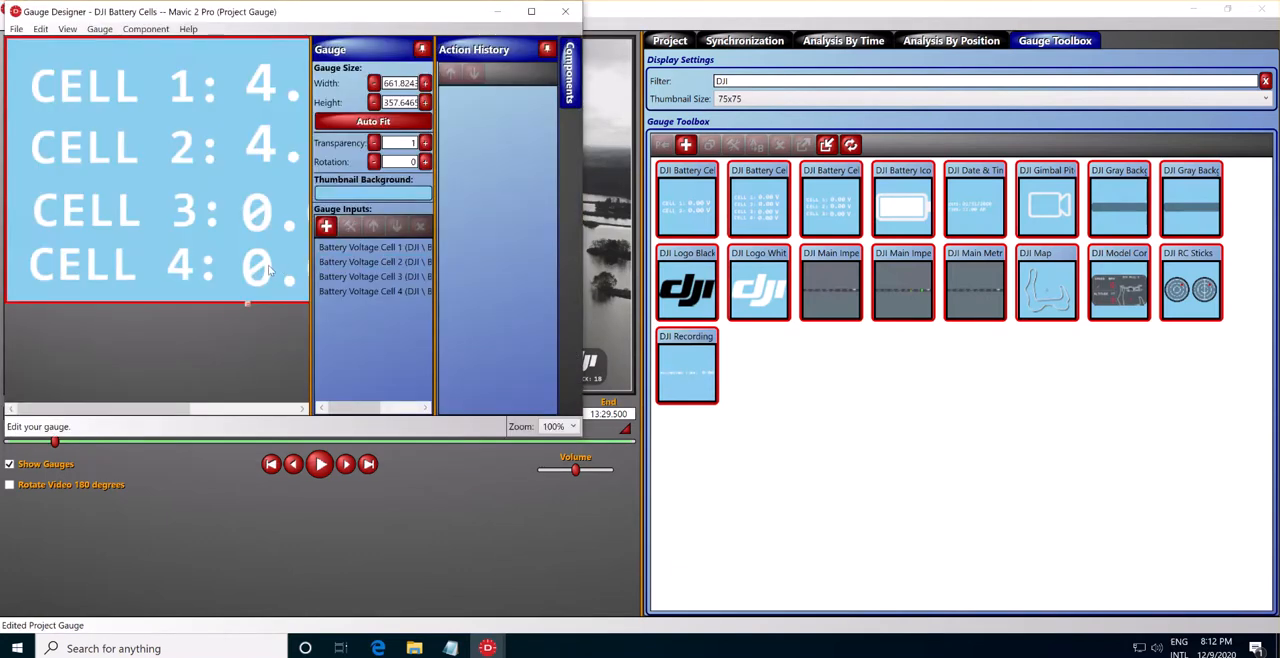
{"action": "double_click", "coordinate": [268, 270]}
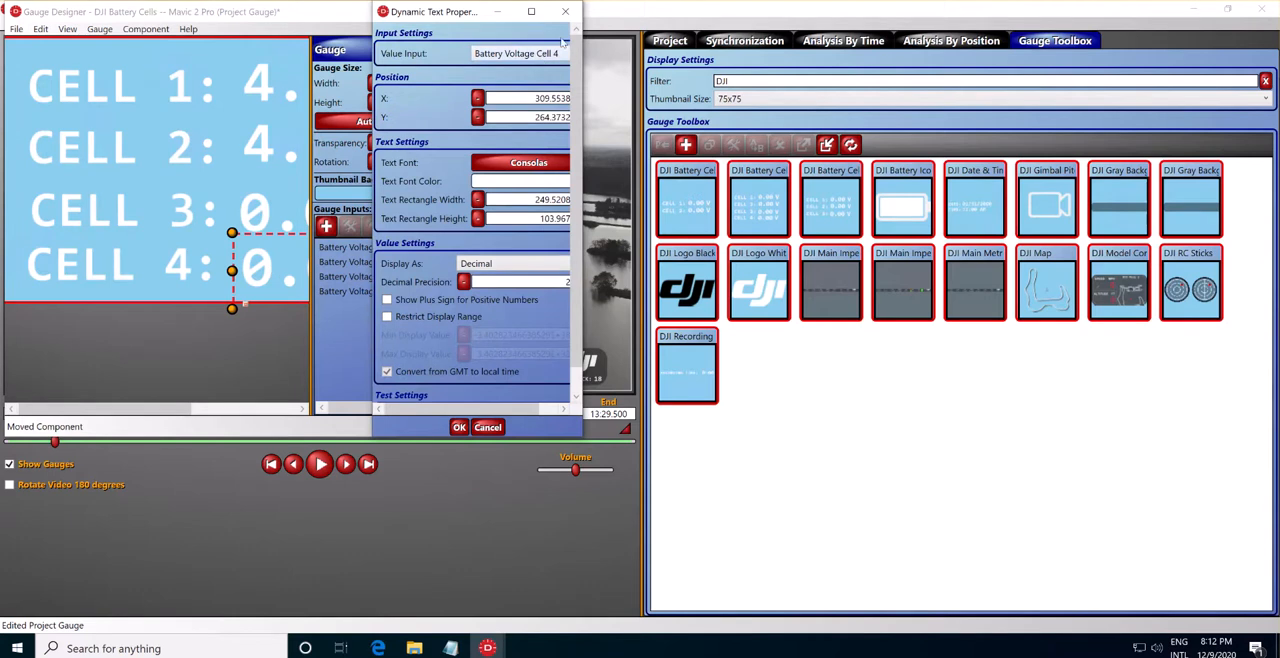
{"action": "left_click", "coordinate": [564, 12]}
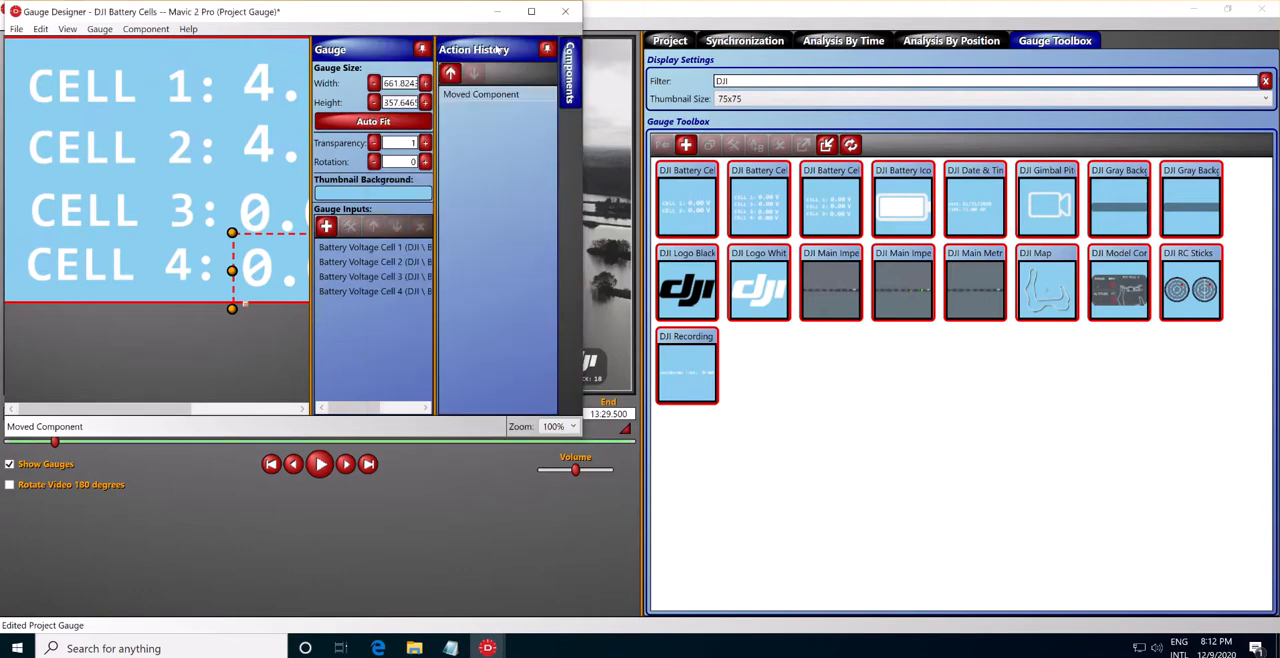
{"action": "left_click", "coordinate": [562, 13]}
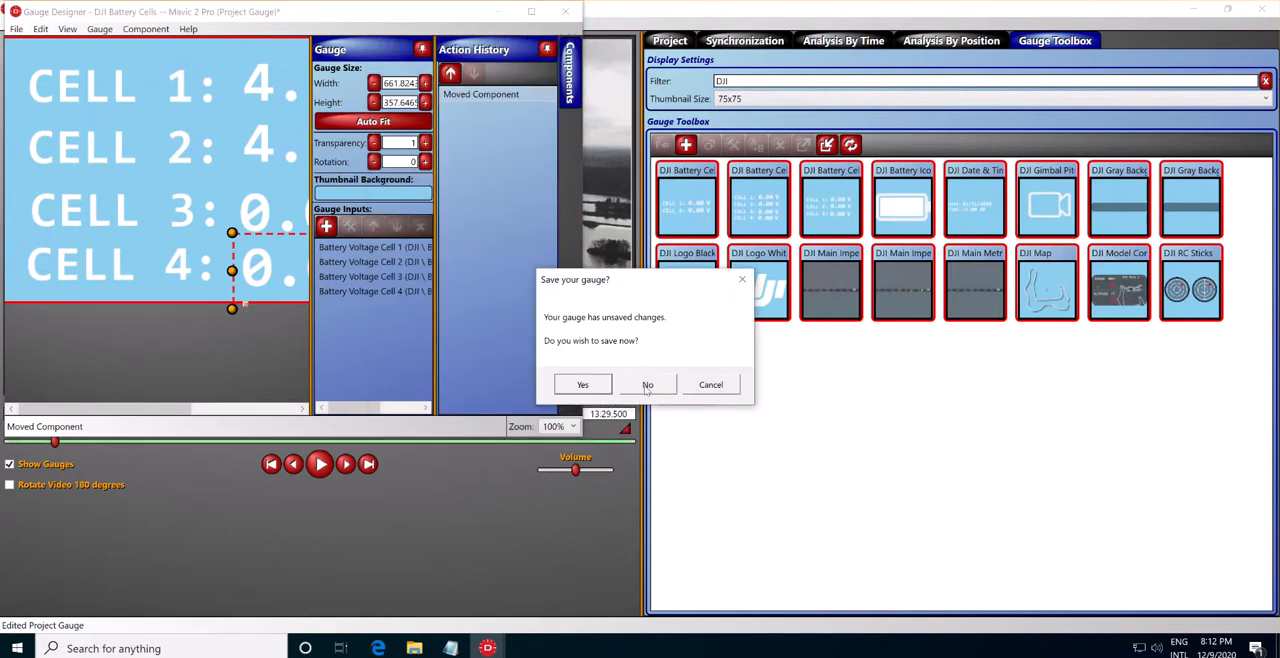
{"action": "left_click", "coordinate": [582, 390]}
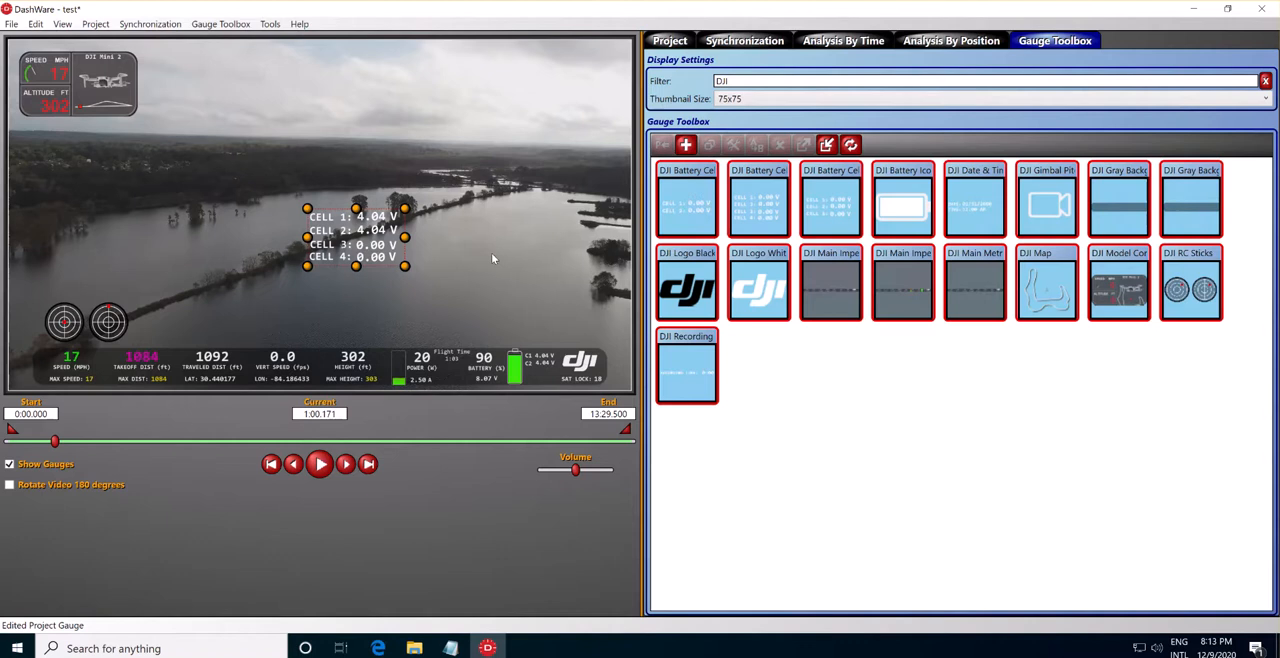
{"action": "key", "text": "Delete"}
Open the DJI Main Imperial ZEUS gauge in a maximized Gauge Designer and review the speed value's properties without changing them.
{"action": "double_click", "coordinate": [440, 379]}
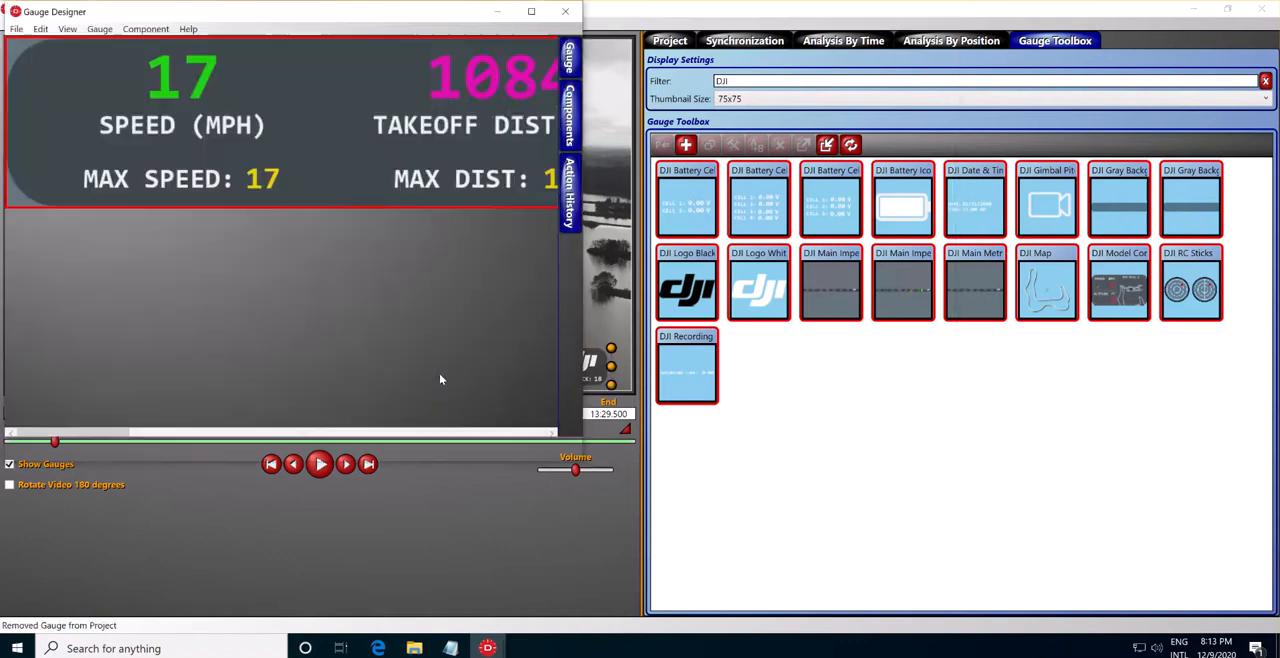
{"action": "left_click", "coordinate": [531, 11]}
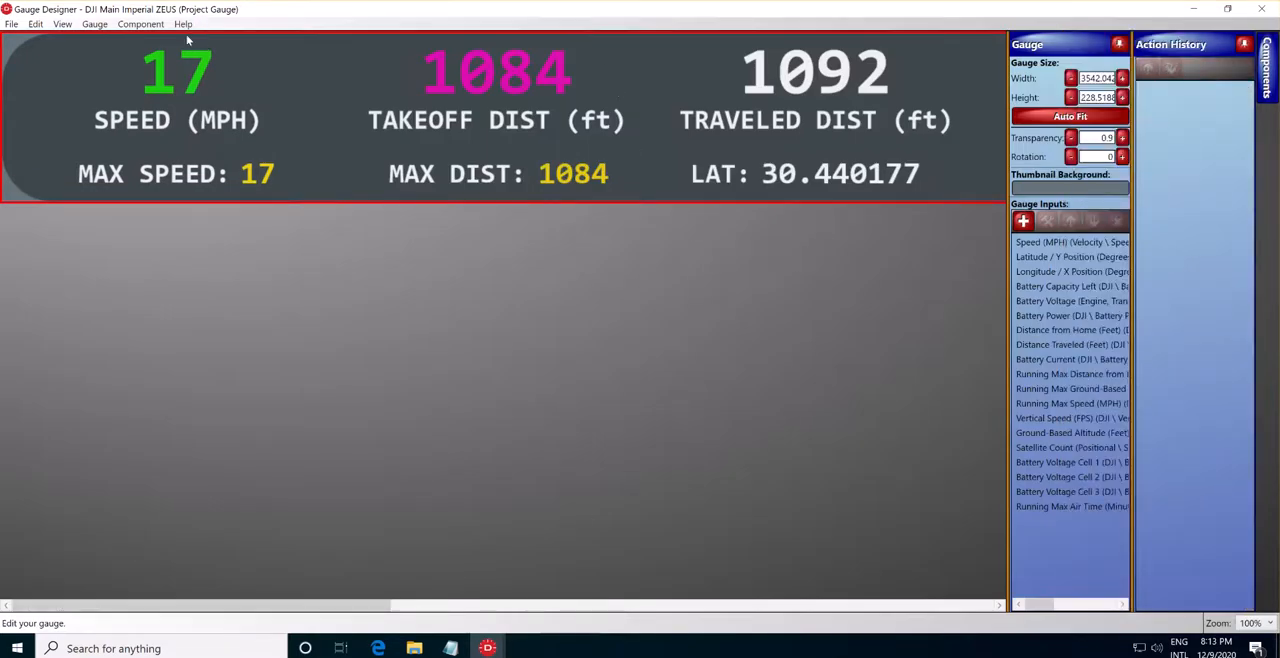
{"action": "left_click", "coordinate": [178, 82]}
{"action": "double_click", "coordinate": [177, 76]}
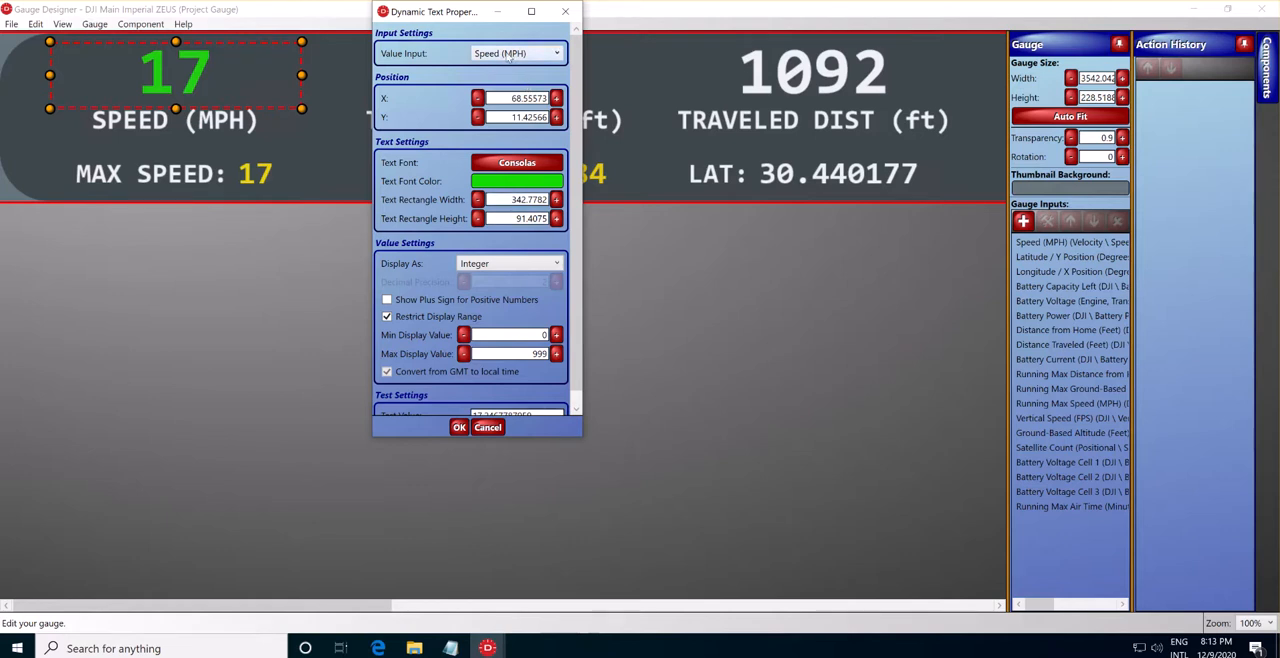
{"action": "left_click", "coordinate": [488, 427]}
Nudge the Flight Time label slightly left and shift the C1 voltage value slightly in the gauge's power and battery section.
{"action": "left_click_drag", "start_coordinate": [210, 604], "coordinate": [786, 634]}
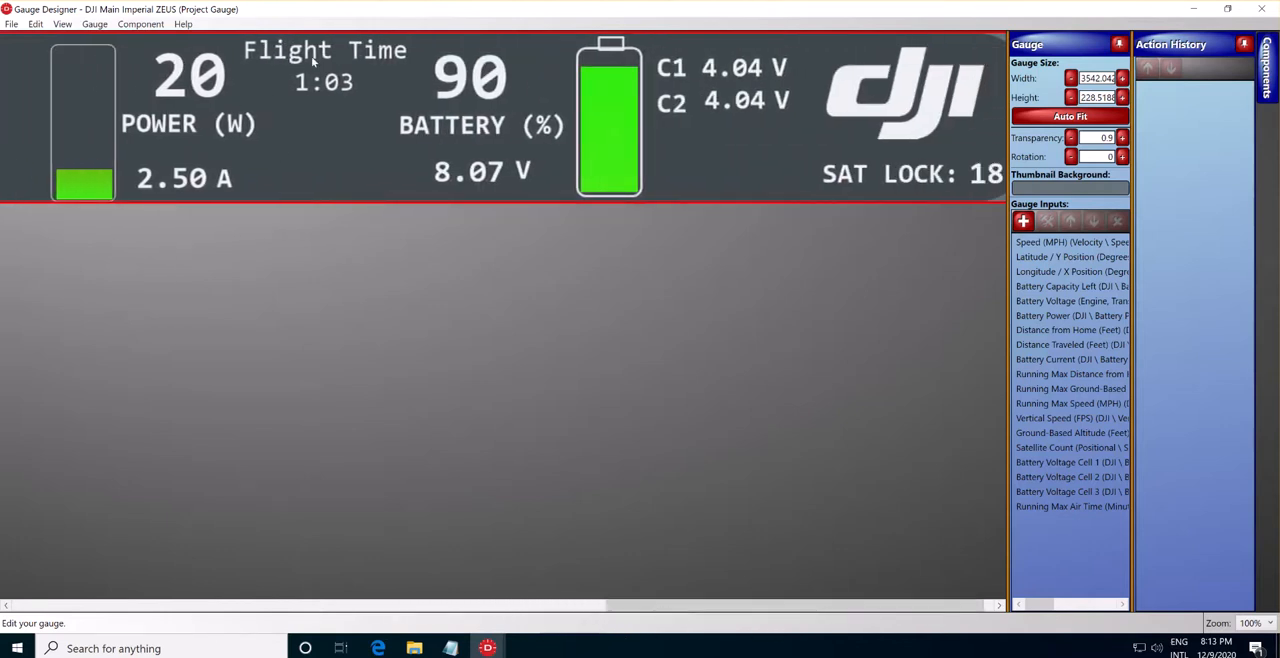
{"action": "left_click", "coordinate": [348, 57]}
{"action": "left_click_drag", "start_coordinate": [390, 65], "coordinate": [791, 95]}
{"action": "left_click_drag", "start_coordinate": [346, 78], "coordinate": [346, 50]}
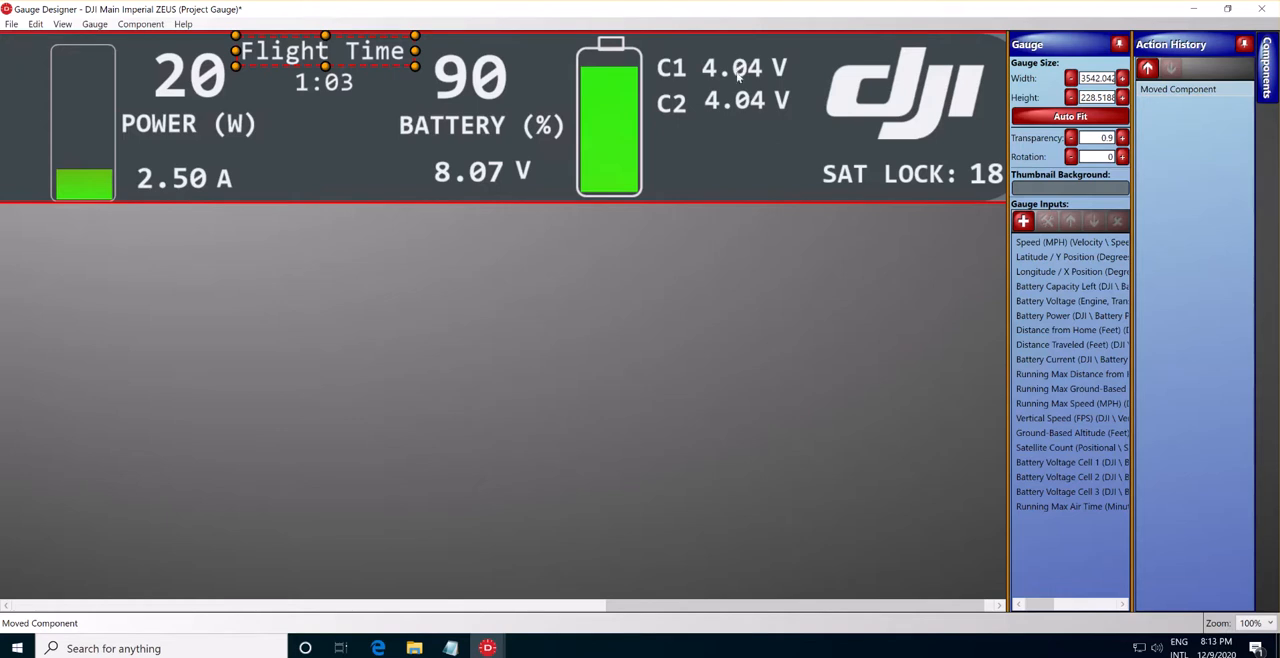
{"action": "left_click_drag", "start_coordinate": [738, 68], "coordinate": [736, 66]}
Try to open the C1 voltage value's properties and dismiss the background rectangle's properties without changes.
{"action": "left_click", "coordinate": [679, 107]}
{"action": "left_click", "coordinate": [743, 108]}
{"action": "left_click", "coordinate": [756, 151]}
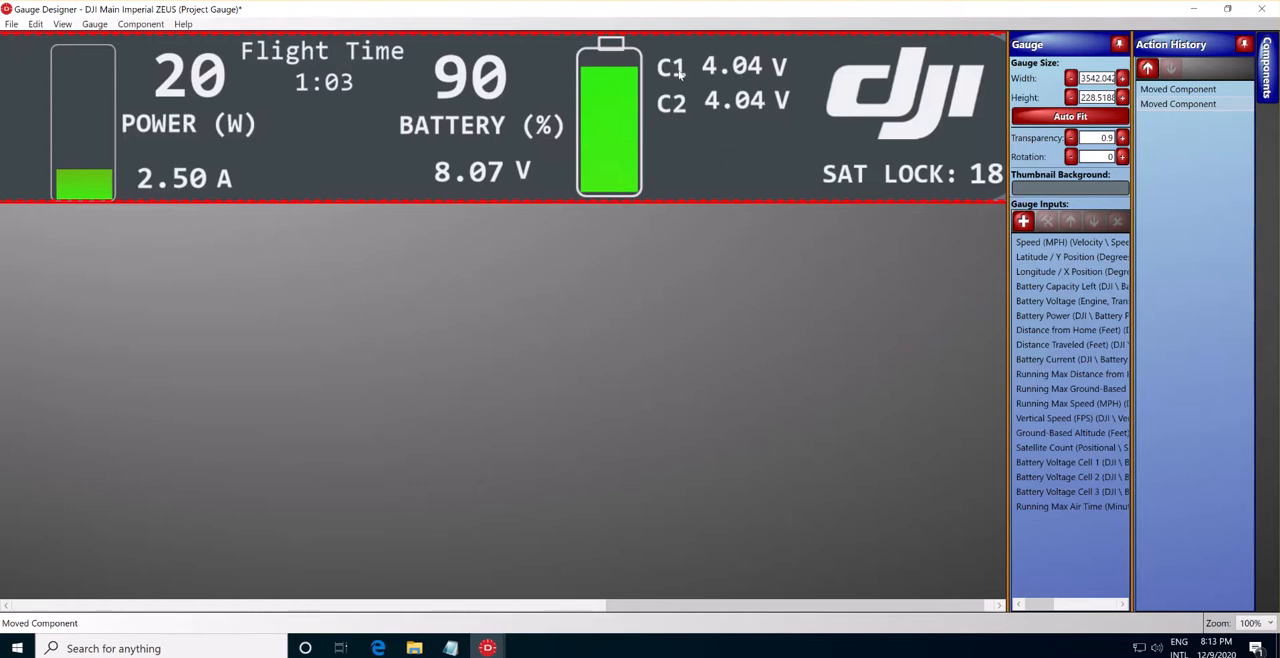
{"action": "double_click", "coordinate": [740, 70]}
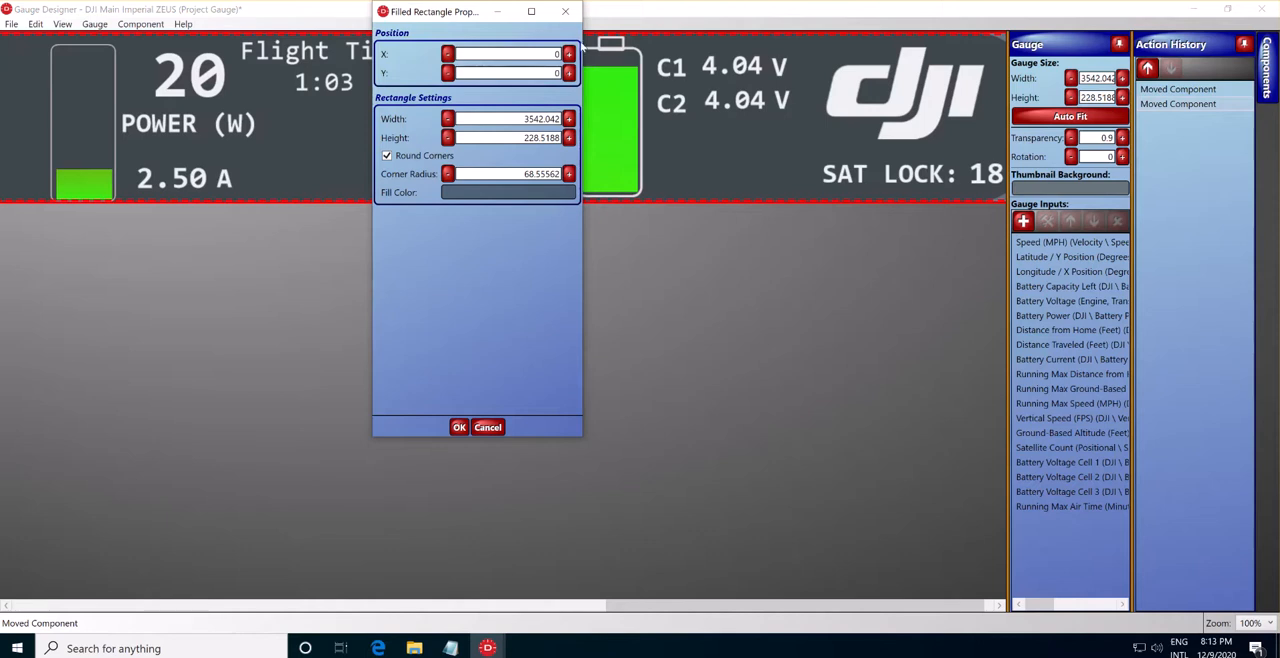
{"action": "key", "text": "Escape"}
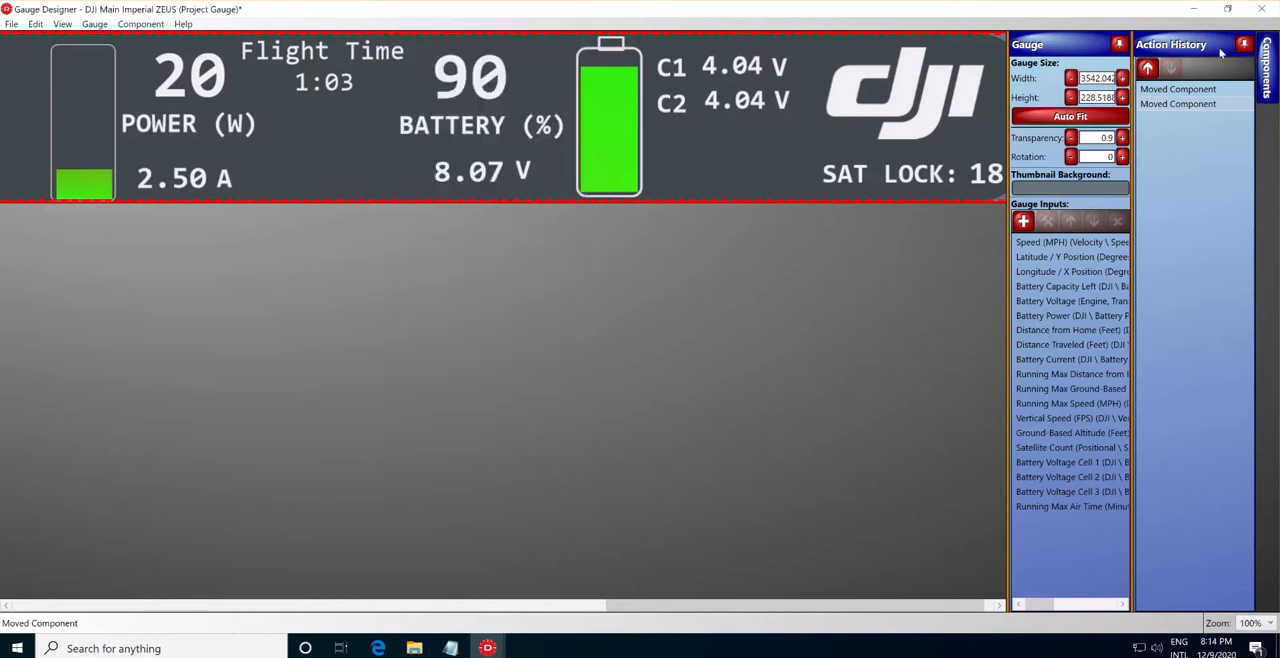
Select the C2 voltage value and keep the component list open beside the Action History to find its entry.
{"action": "left_click", "coordinate": [1085, 494]}
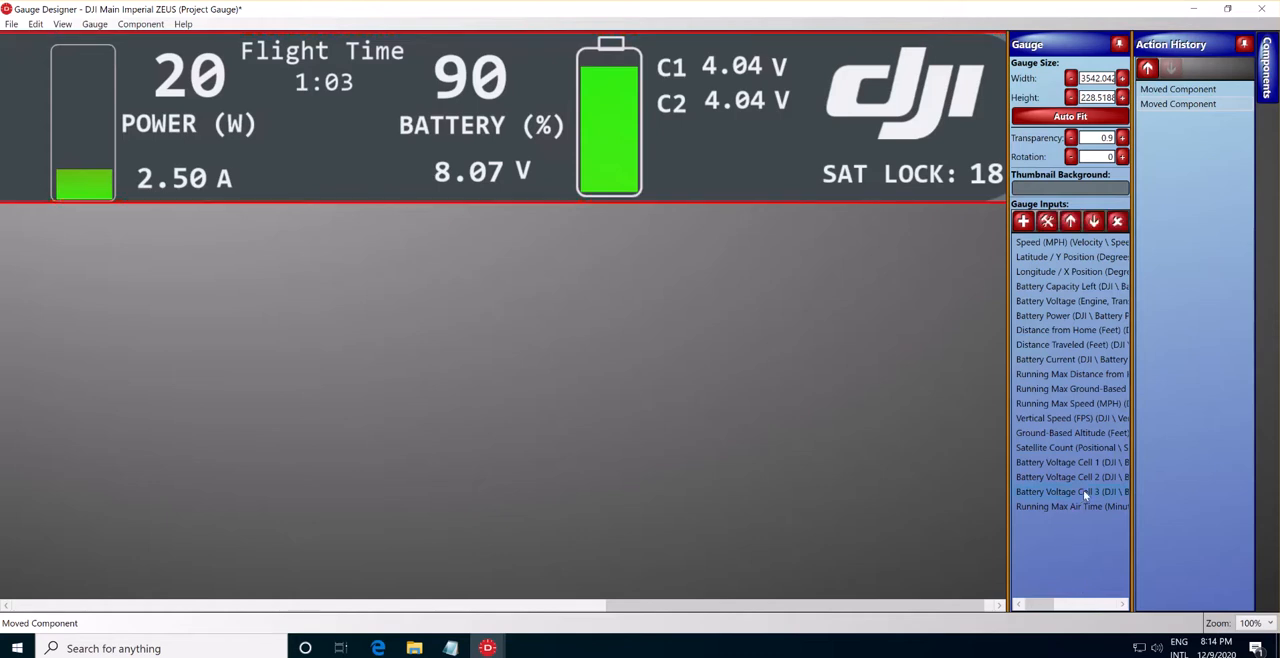
{"action": "left_click_drag", "start_coordinate": [960, 606], "coordinate": [1027, 606]}
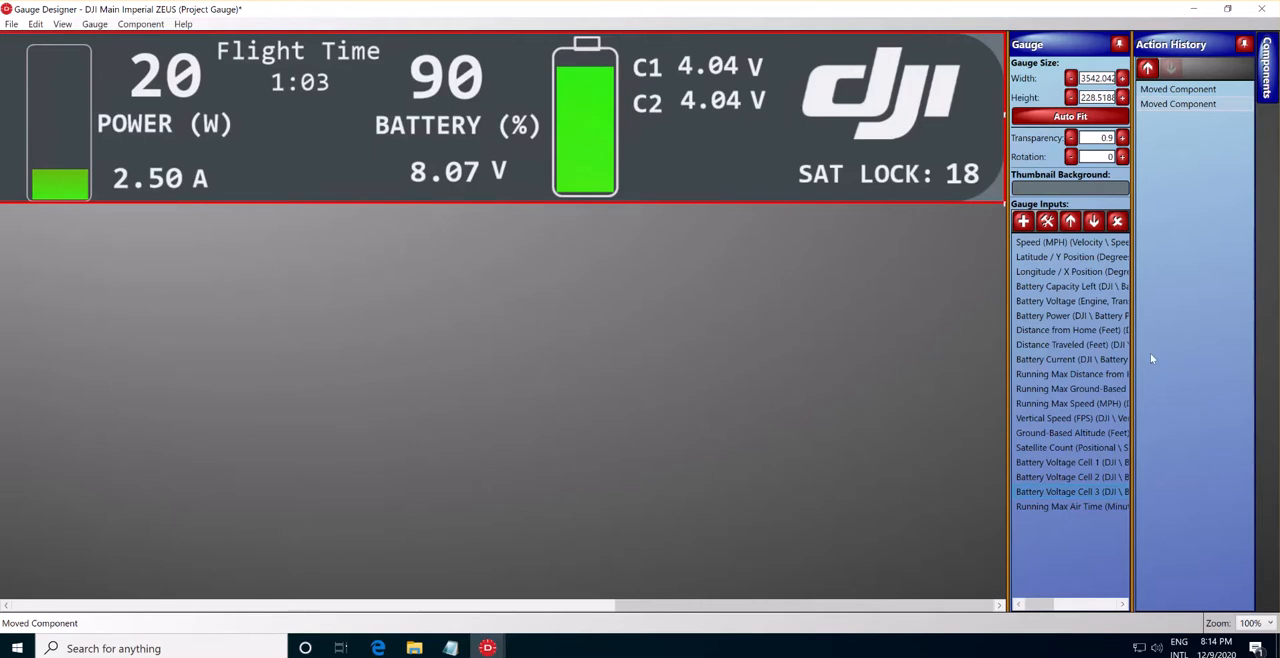
{"action": "left_click", "coordinate": [748, 104]}
{"action": "left_click", "coordinate": [1266, 62]}
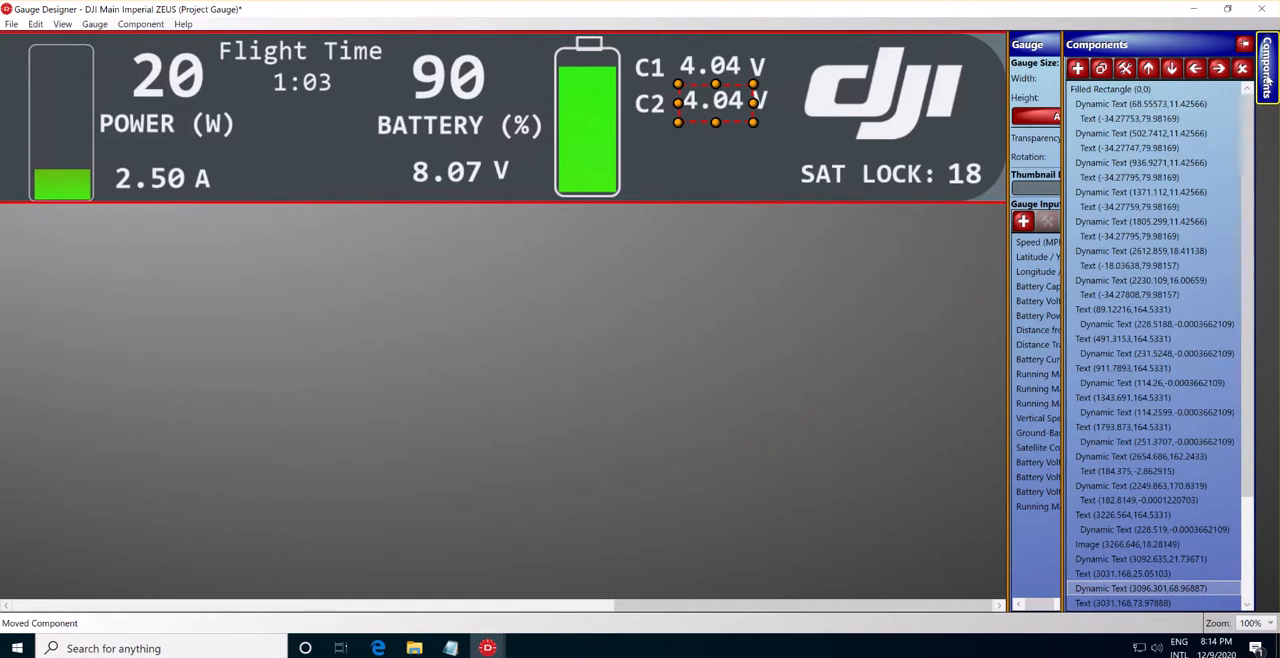
{"action": "left_click", "coordinate": [1243, 44]}
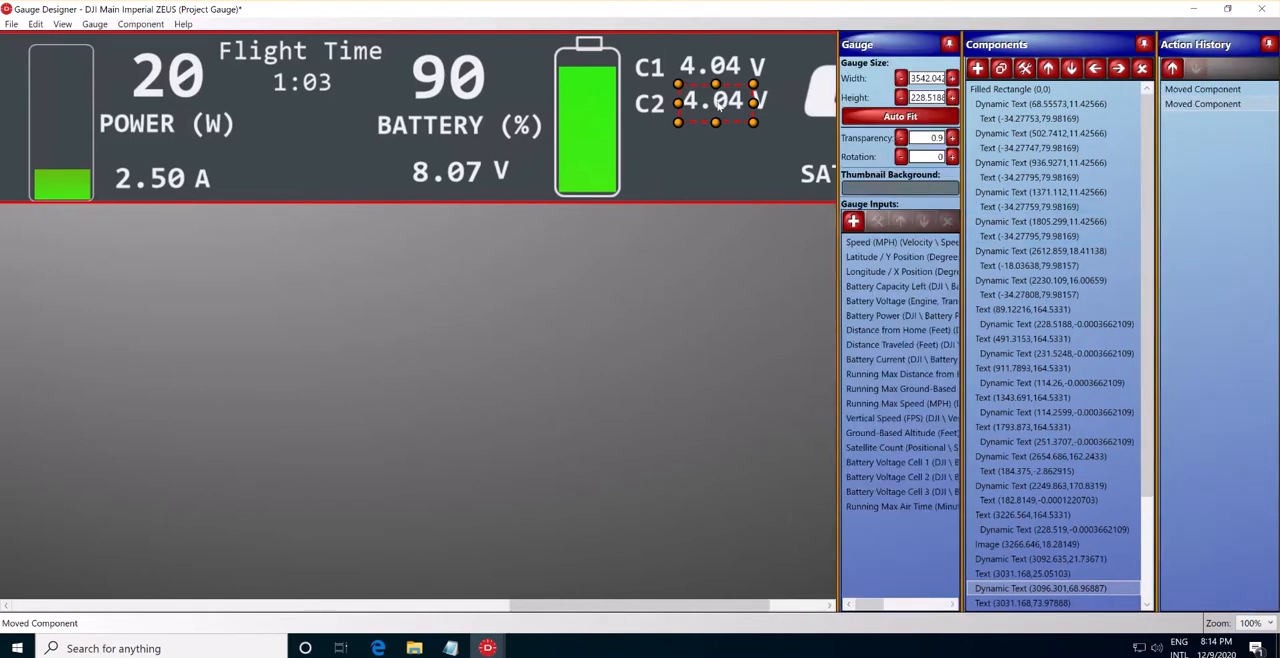
{"action": "scroll", "coordinate": [1069, 586], "scroll_direction": "down", "scroll_amount": 2}
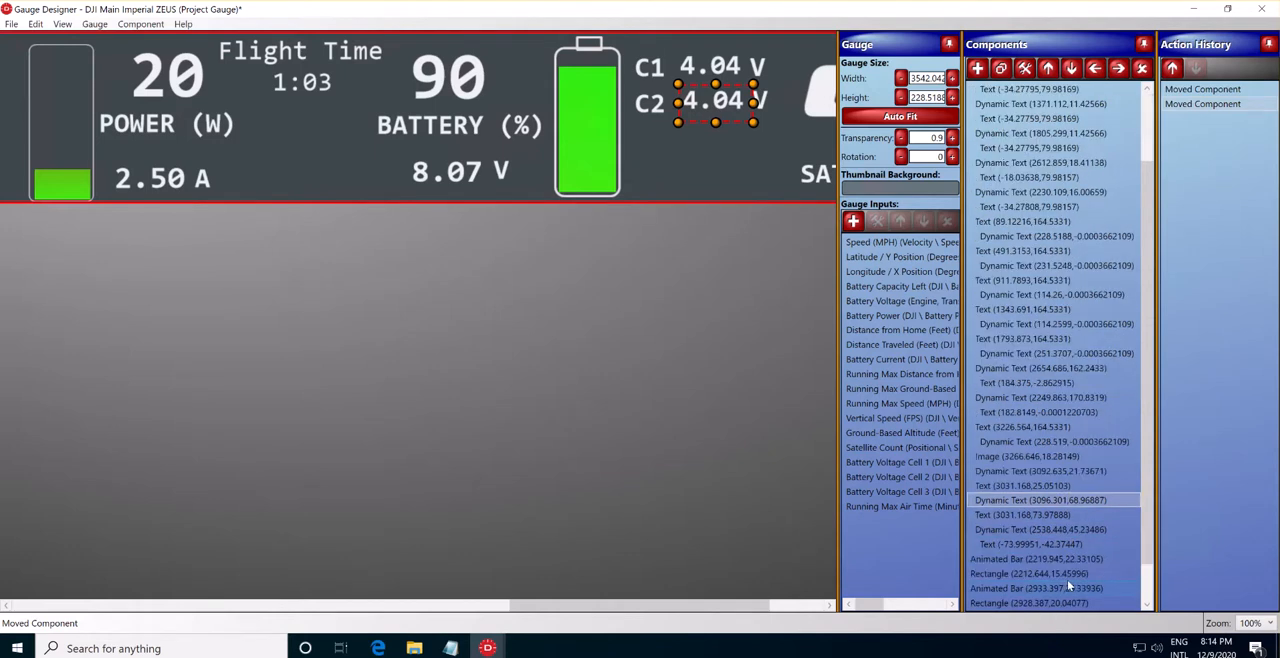
Clone the C2 voltage value, place the copy directly below it, and set its value input to Battery Voltage Cell 3.
{"action": "left_click", "coordinate": [1031, 504]}
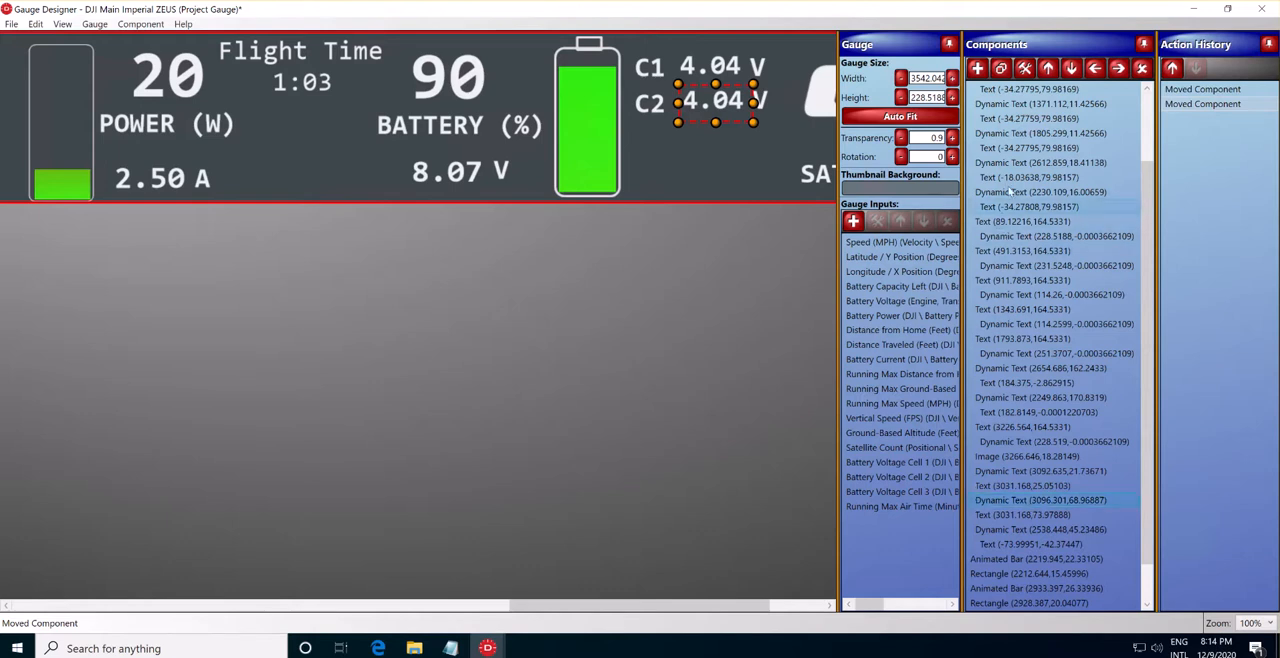
{"action": "left_click", "coordinate": [1001, 70]}
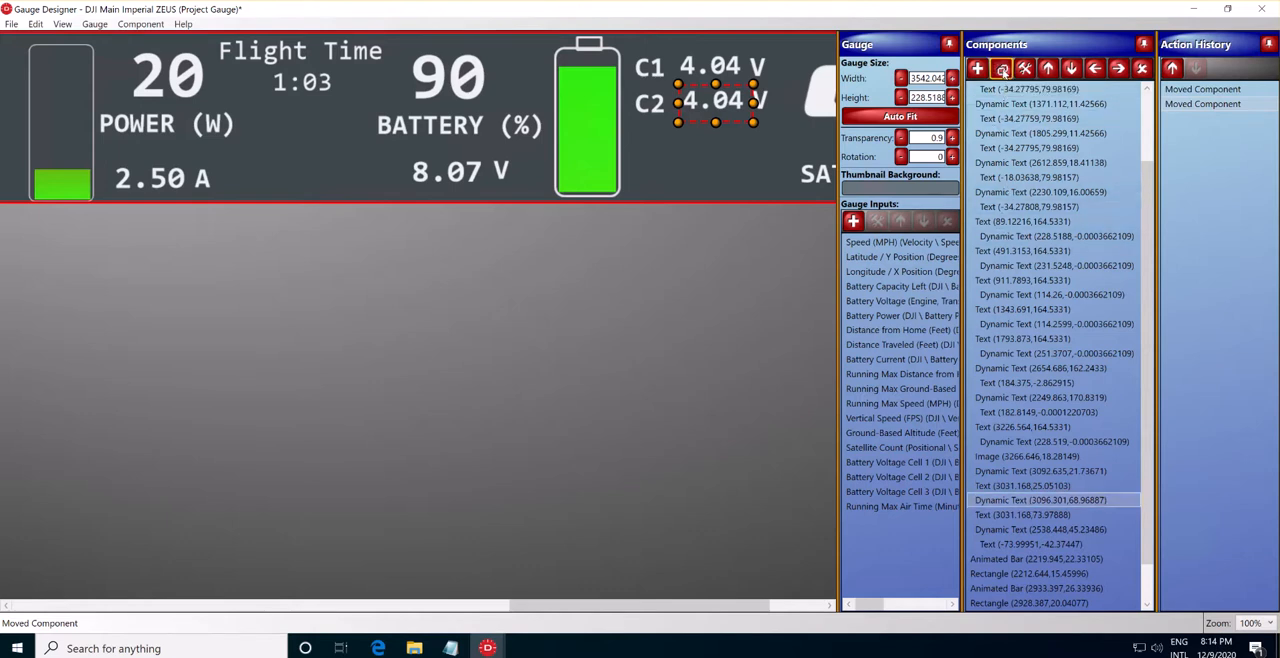
{"action": "mouse_move", "coordinate": [716, 106]}
{"action": "left_mouse_down"}
{"action": "mouse_move", "coordinate": [714, 160]}
{"action": "mouse_move", "coordinate": [716, 140]}
{"action": "left_mouse_up"}
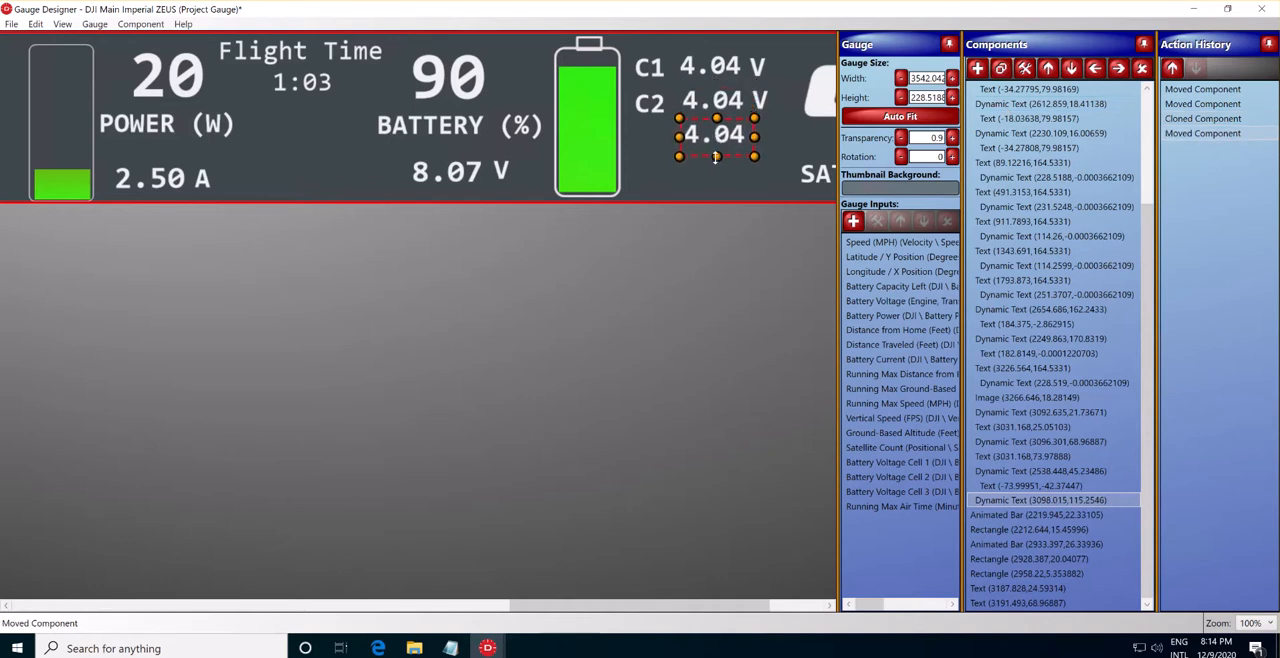
{"action": "double_click", "coordinate": [716, 140]}
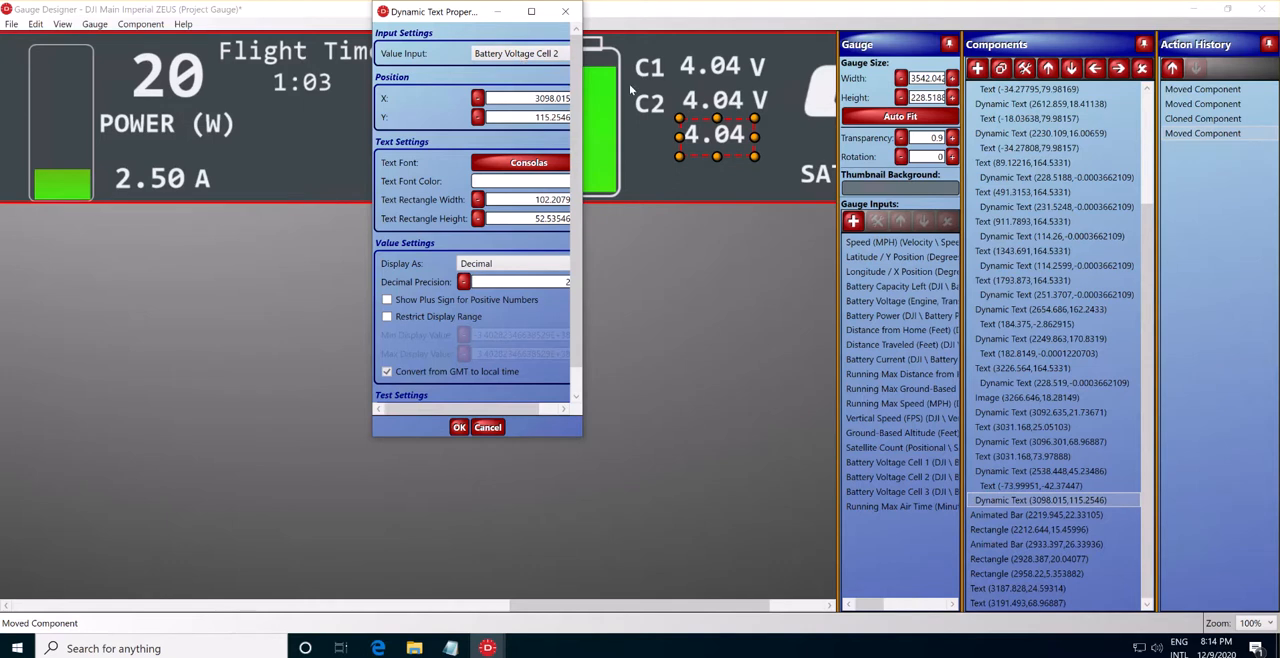
{"action": "left_click", "coordinate": [540, 60]}
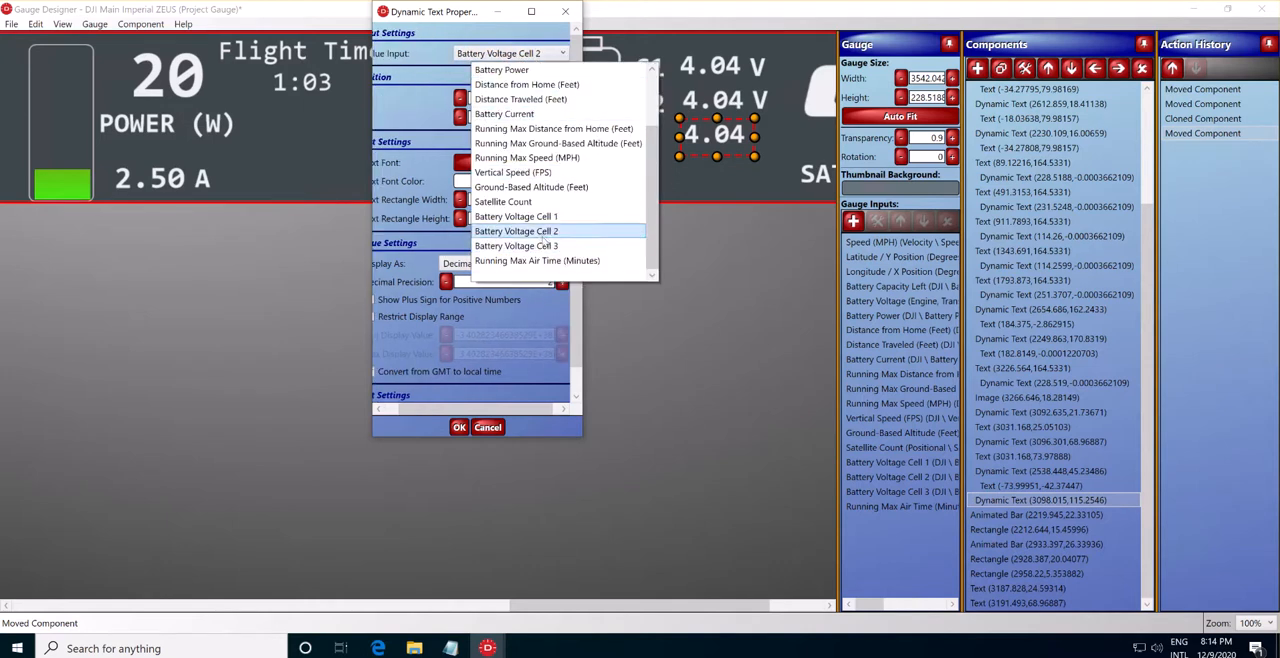
{"action": "left_click", "coordinate": [542, 245]}
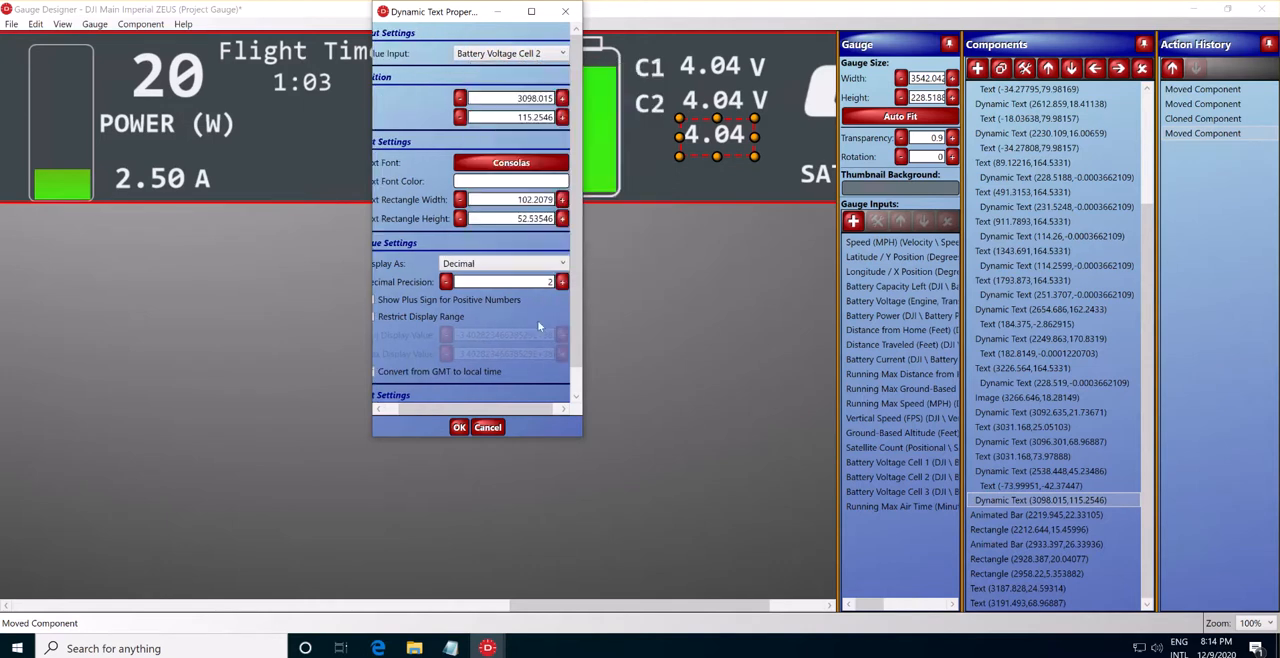
{"action": "left_click", "coordinate": [459, 427]}
Clone the V unit beside the C2 voltage and place the copy next to the third cell's voltage value.
{"action": "left_click", "coordinate": [758, 102]}
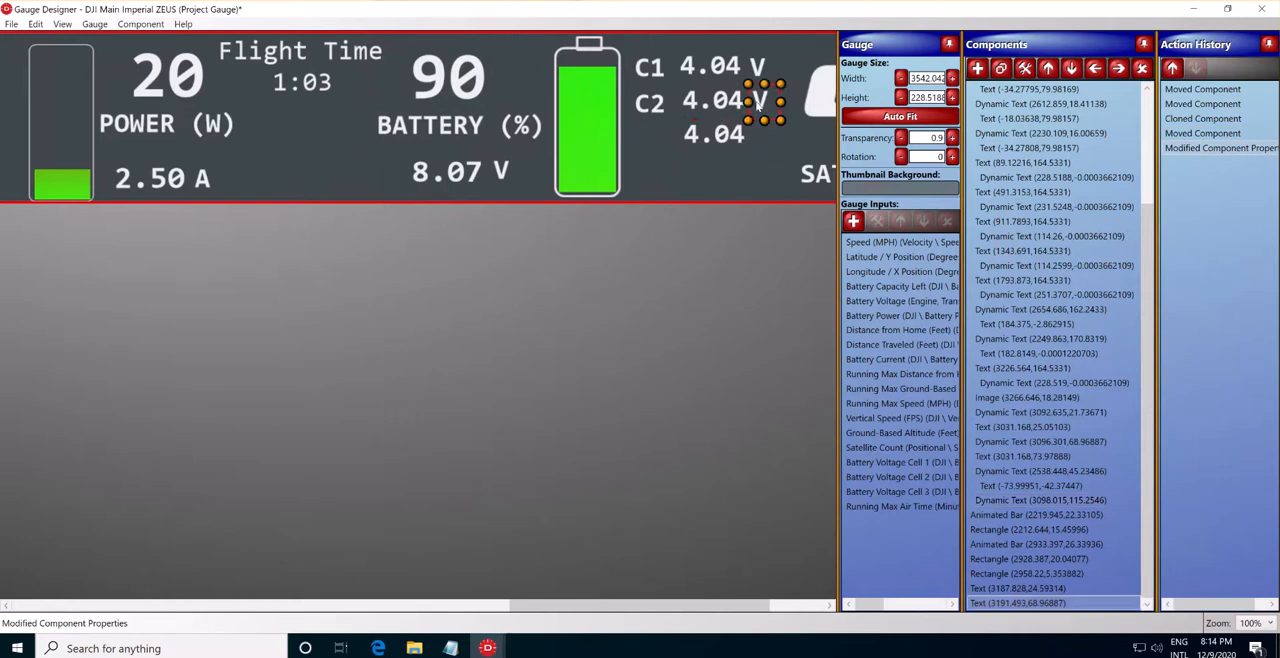
{"action": "left_click", "coordinate": [1000, 69]}
{"action": "left_click_drag", "start_coordinate": [765, 103], "coordinate": [765, 136]}
Clone the C2 label, place the copy beside the third cell's voltage value, and change its text to C3.
{"action": "left_click", "coordinate": [650, 106]}
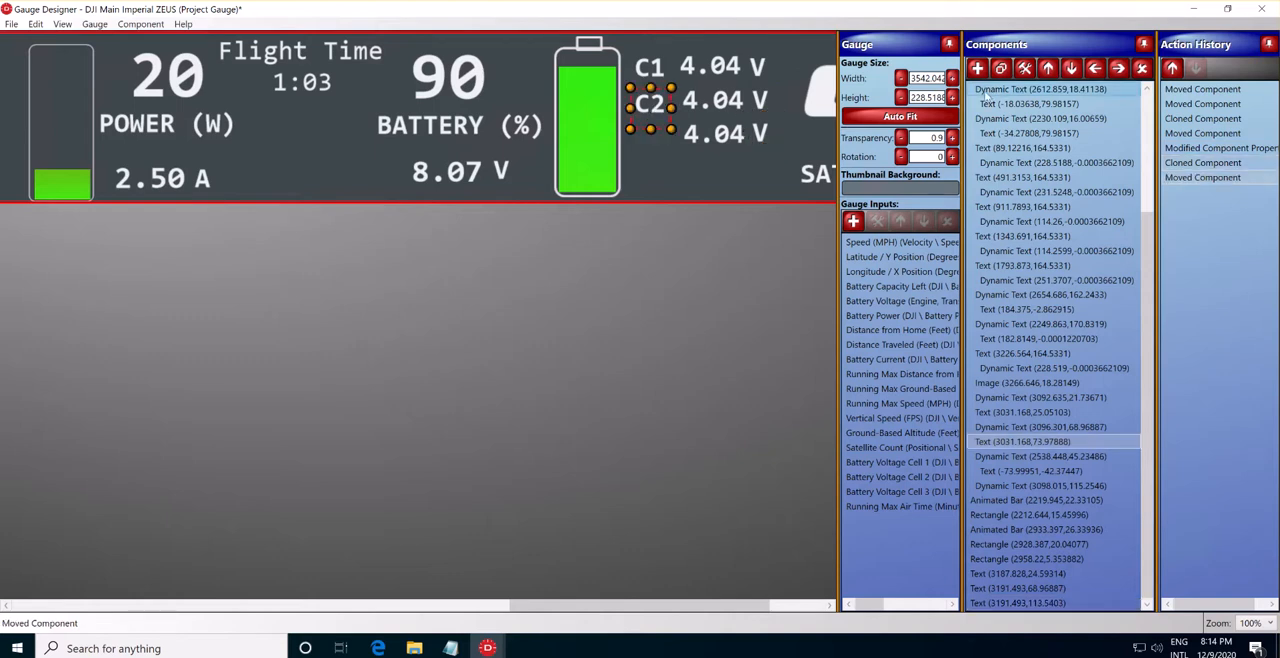
{"action": "left_click", "coordinate": [1000, 67]}
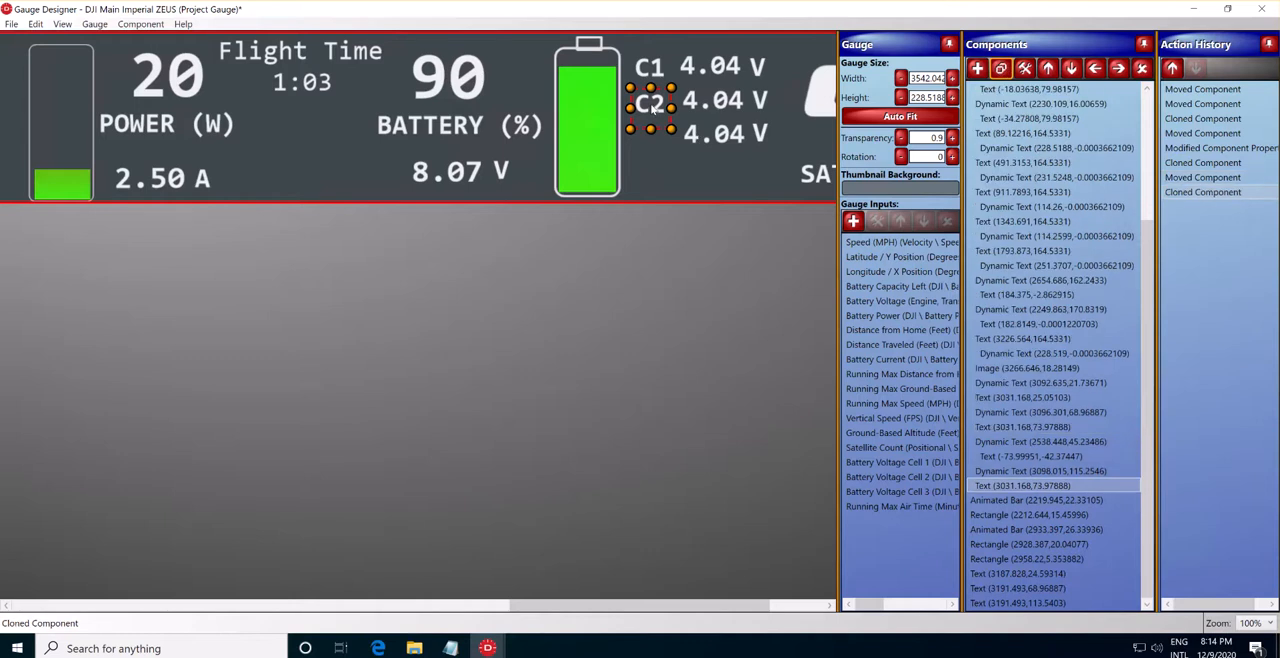
{"action": "left_click_drag", "start_coordinate": [653, 108], "coordinate": [650, 142]}
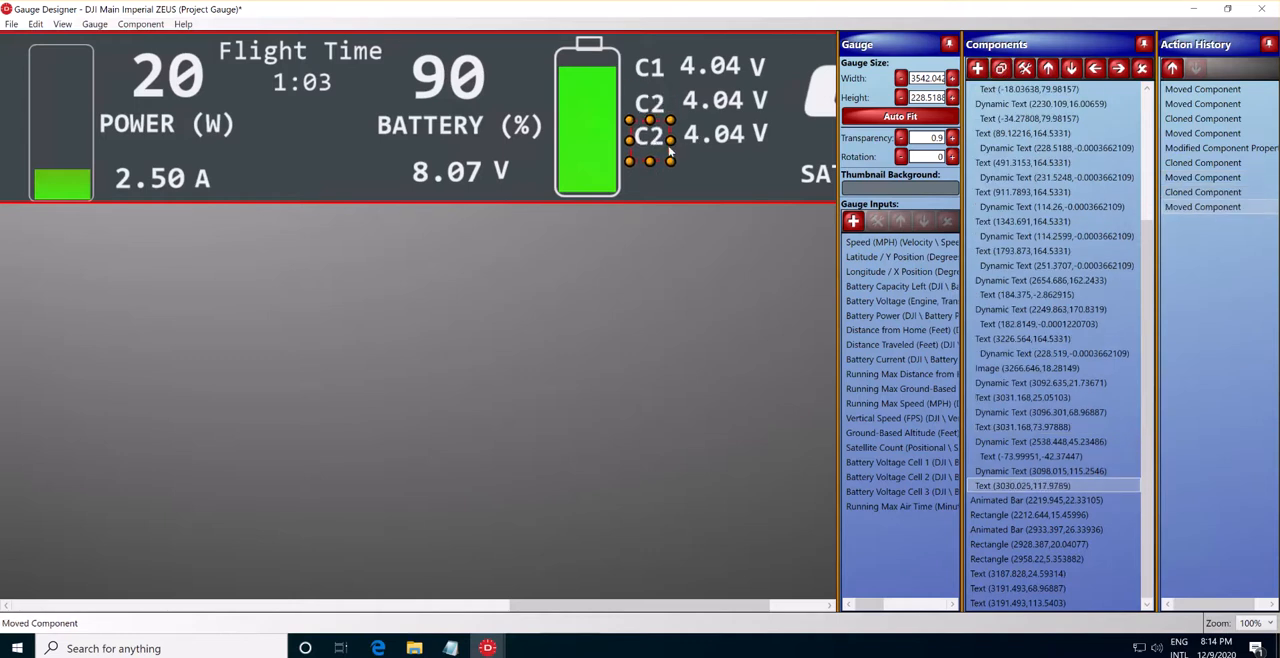
{"action": "double_click", "coordinate": [648, 143]}
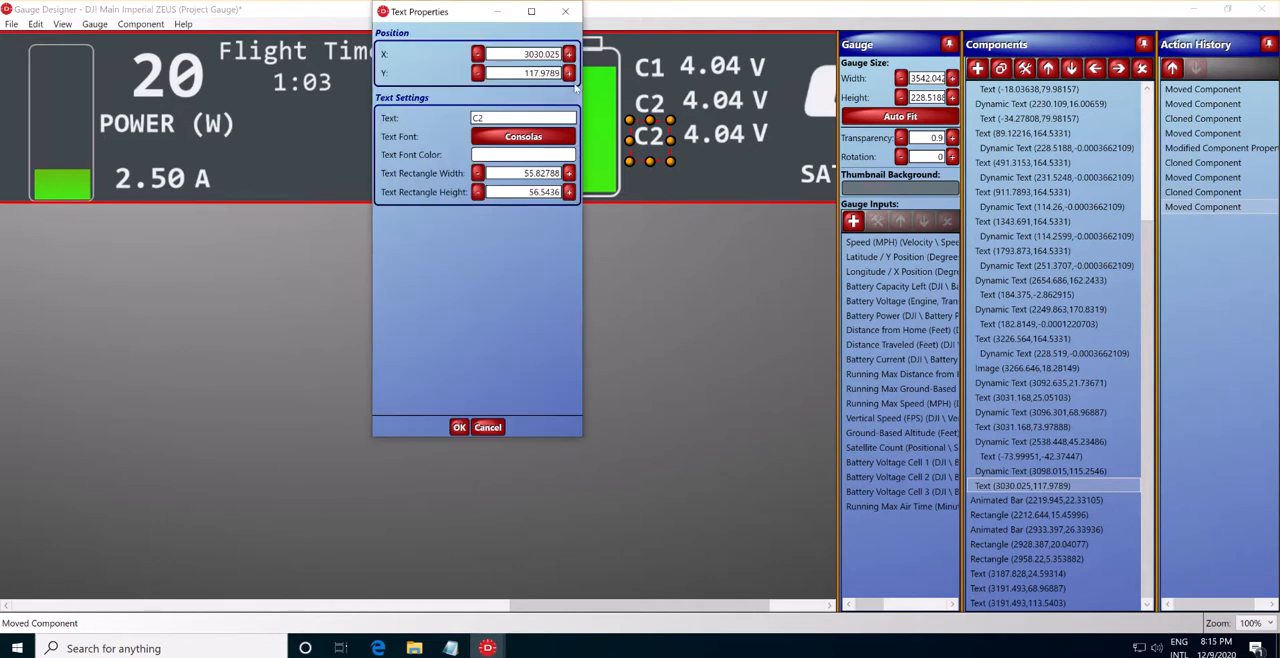
{"action": "key", "text": "BackSpace"}
{"action": "type", "text": "3"}
{"action": "key", "text": "BackSpace"}
{"action": "type", "text": "3"}
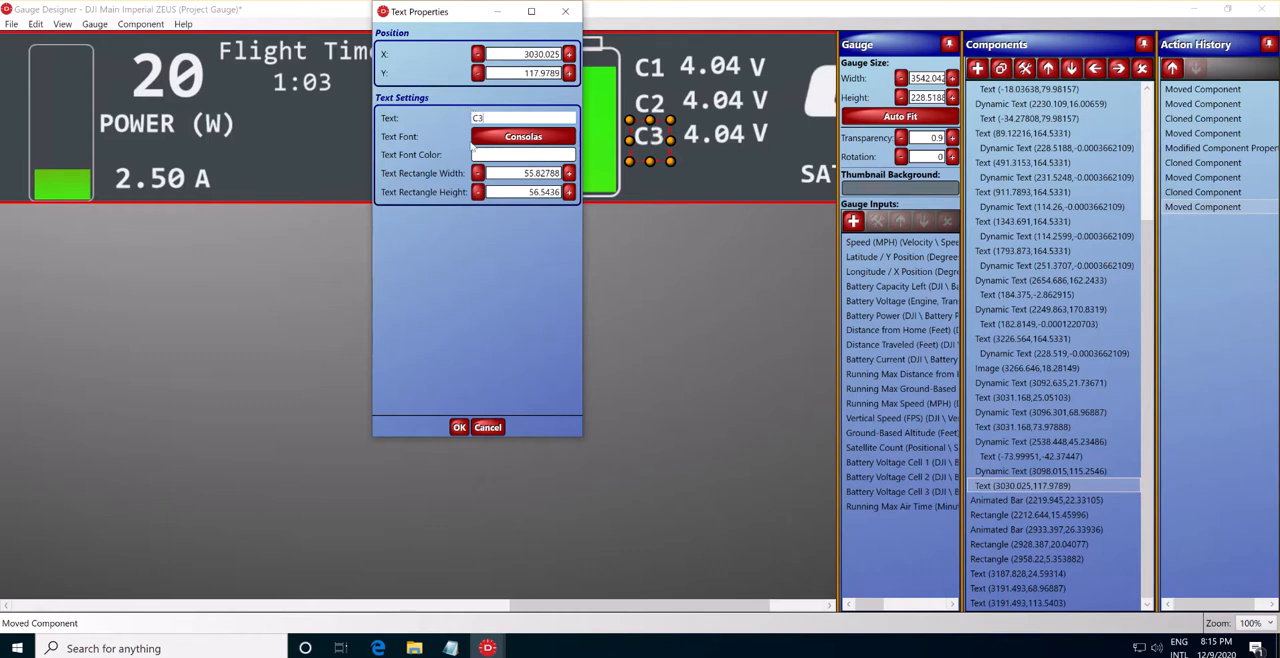
{"action": "left_click", "coordinate": [459, 427]}
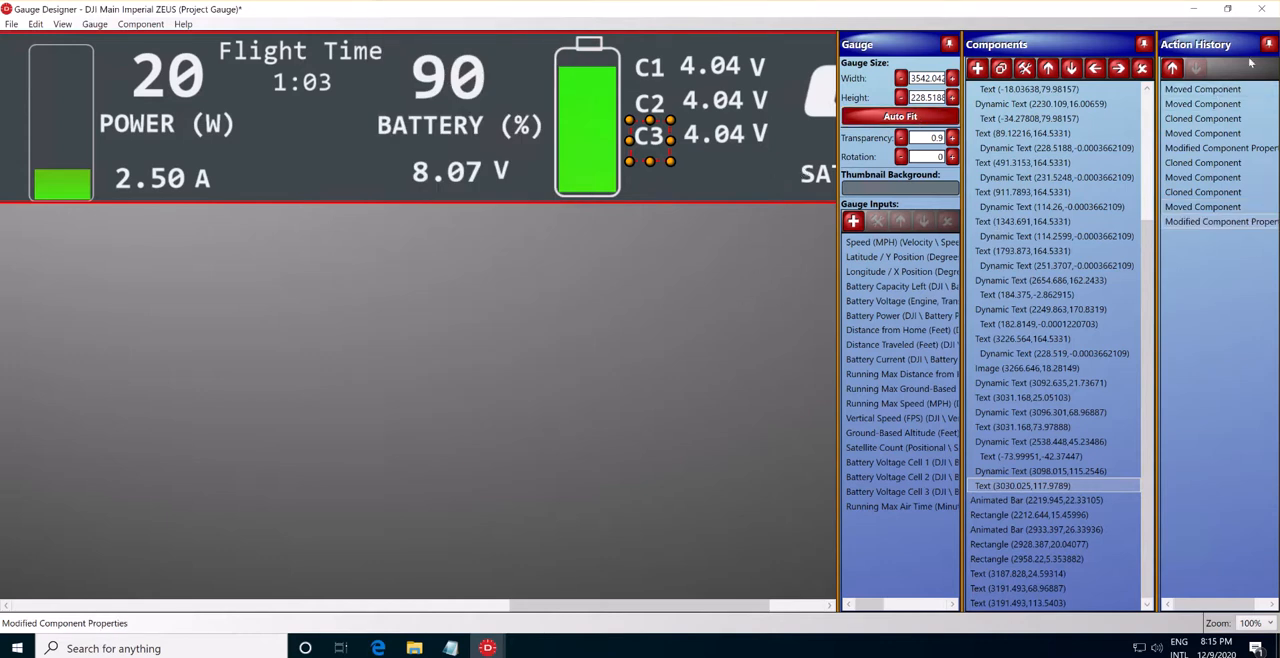
Close the Gauge Designer with the gauge changes saved and briefly play the video to check the edited gauge.
{"action": "left_click", "coordinate": [1262, 8]}
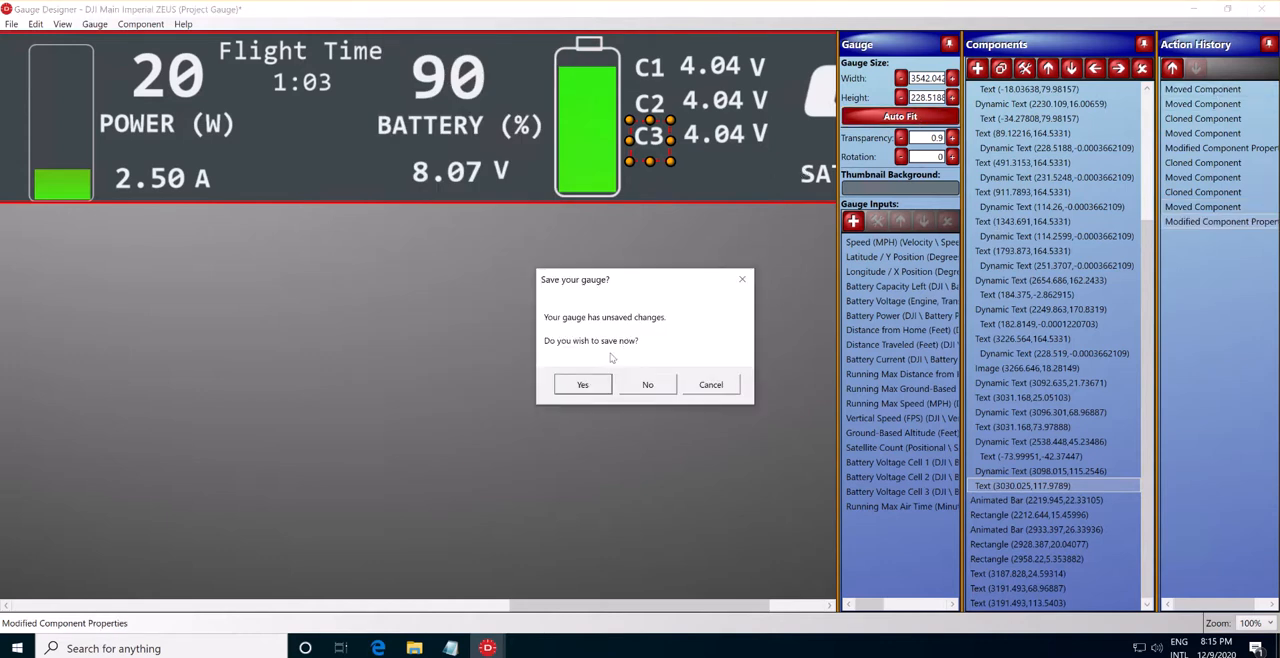
{"action": "left_click", "coordinate": [588, 386]}
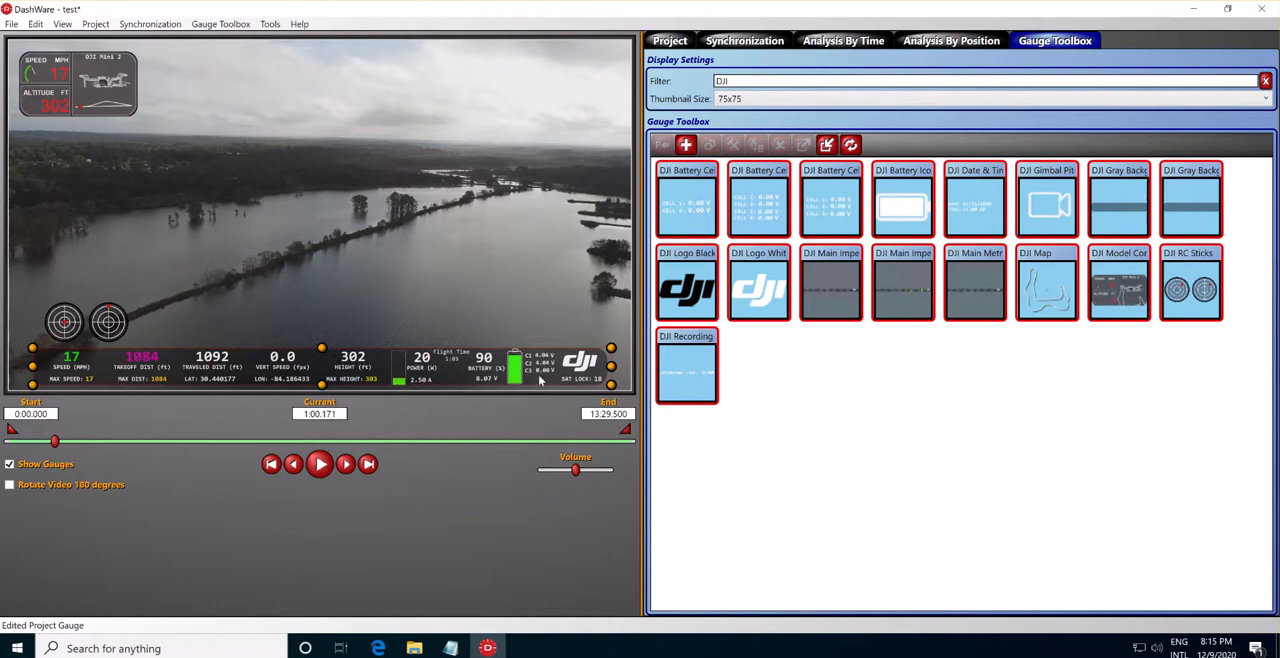
{"action": "left_click", "coordinate": [320, 465]}
{"action": "left_click", "coordinate": [321, 467]}
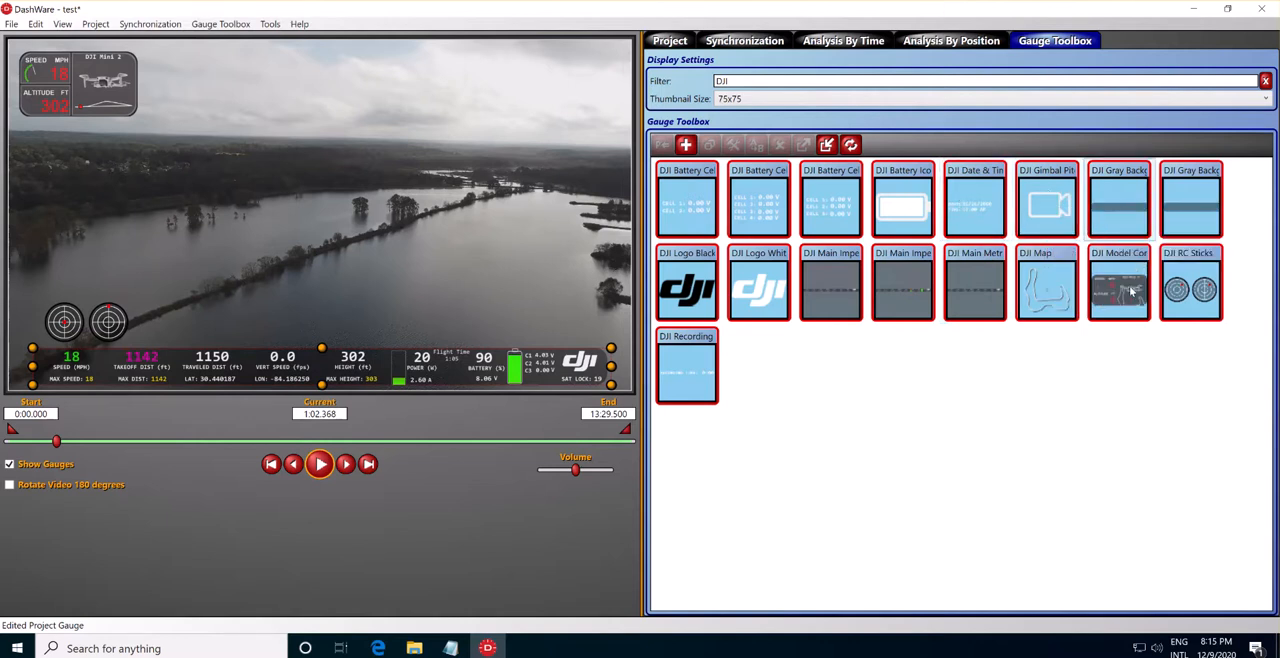
Clear the DJI gauge filter, add the UAV Tape Speed gauge to the video, and place it enlarged along the left edge.
{"action": "left_click", "coordinate": [1264, 80]}
{"action": "scroll", "coordinate": [931, 341], "scroll_direction": "down", "scroll_amount": 5}
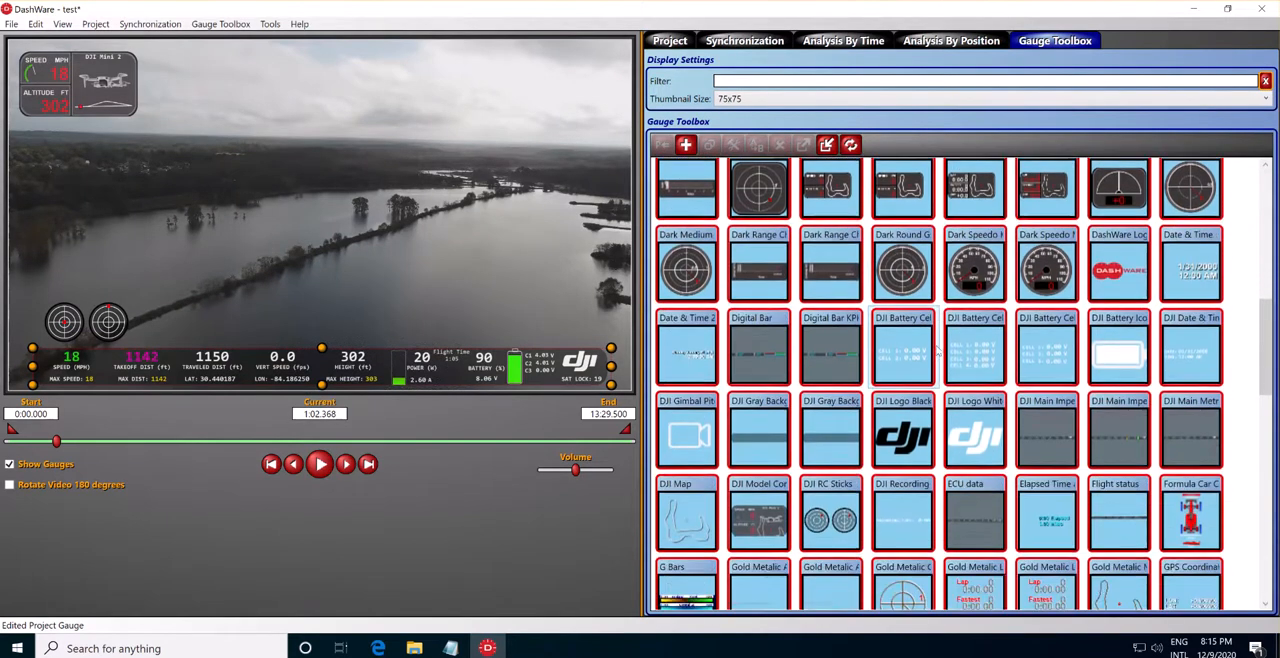
{"action": "scroll", "coordinate": [938, 350], "scroll_direction": "down", "scroll_amount": 8}
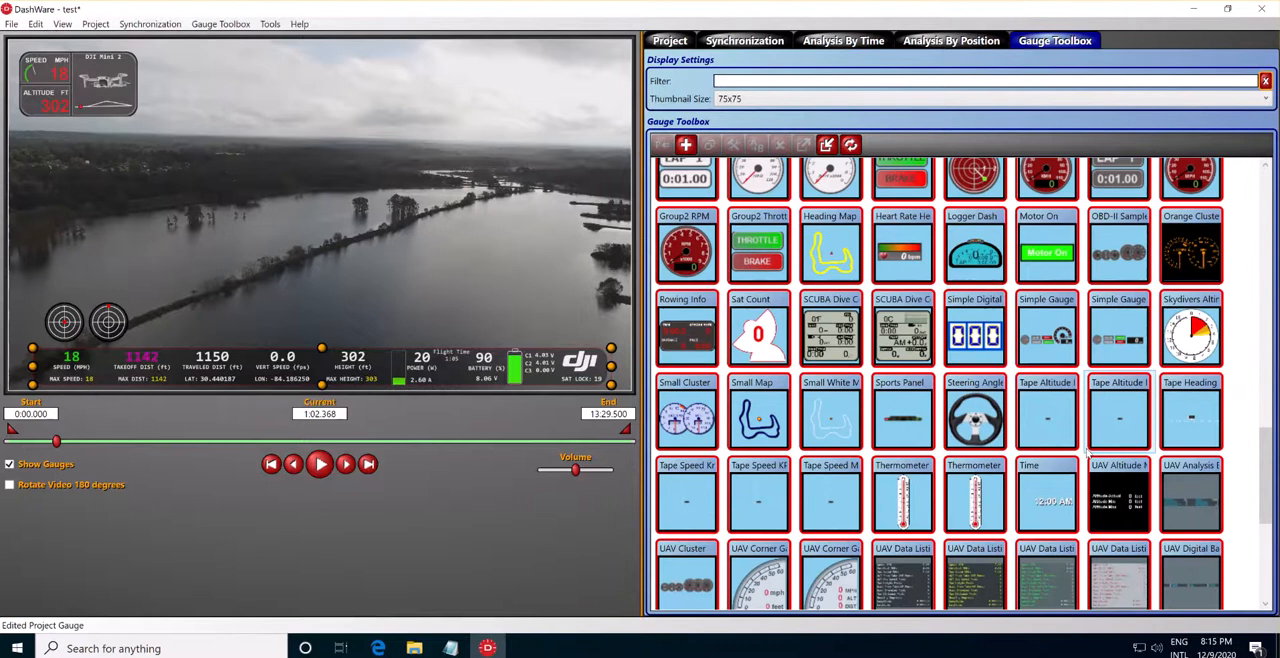
{"action": "scroll", "coordinate": [1088, 455], "scroll_direction": "down", "scroll_amount": 4}
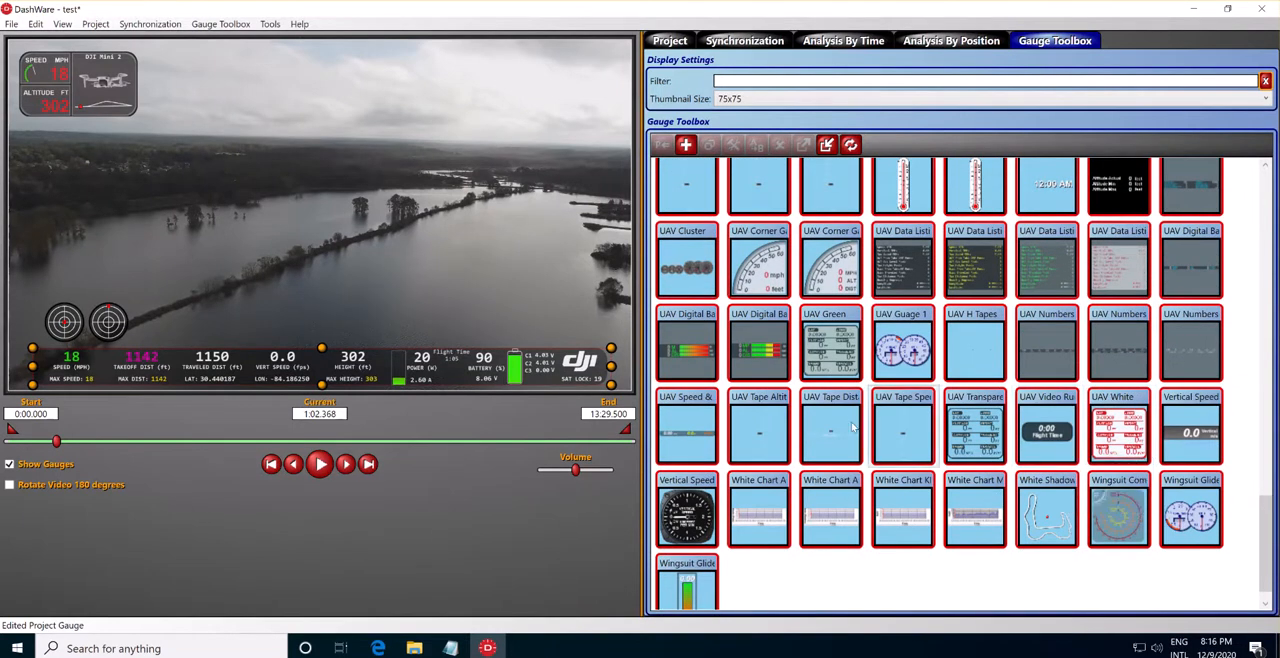
{"action": "mouse_move", "coordinate": [848, 425]}
{"action": "mouse_move", "coordinate": [907, 424]}
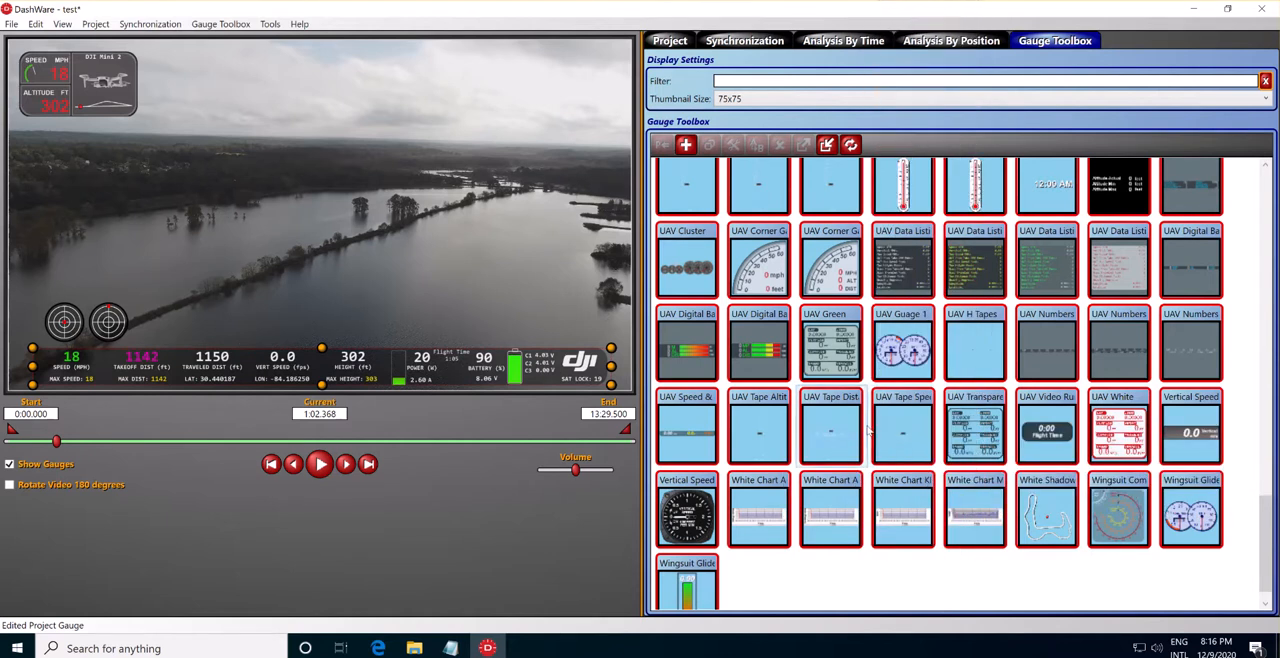
{"action": "left_click", "coordinate": [905, 426]}
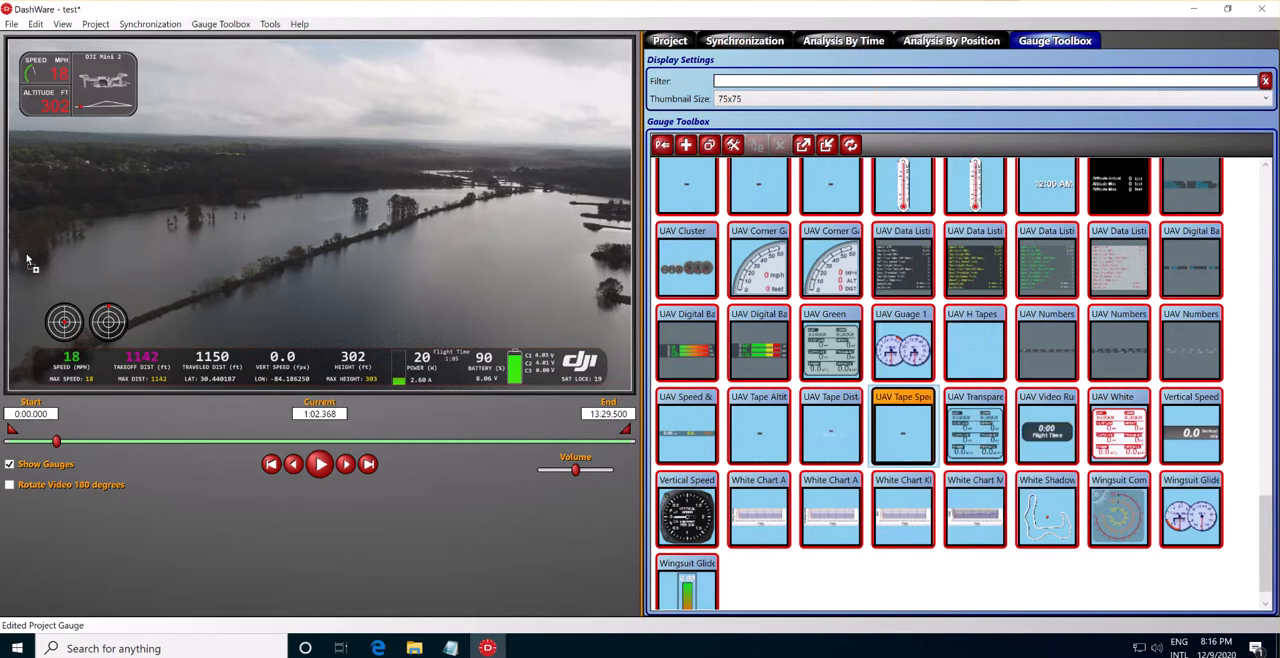
{"action": "left_click_drag", "start_coordinate": [40, 195], "coordinate": [33, 195]}
{"action": "left_click", "coordinate": [33, 196]}
{"action": "left_click_drag", "start_coordinate": [19, 320], "coordinate": [9, 349]}
{"action": "mouse_move", "coordinate": [31, 279]}
{"action": "left_mouse_down"}
{"action": "mouse_move", "coordinate": [36, 259]}
{"action": "mouse_move", "coordinate": [32, 269]}
{"action": "left_mouse_up"}
Add the UAV Tape Altitude gauge to the video and place it enlarged along the right edge.
{"action": "left_click", "coordinate": [762, 446]}
{"action": "left_click_drag", "start_coordinate": [755, 446], "coordinate": [610, 281]}
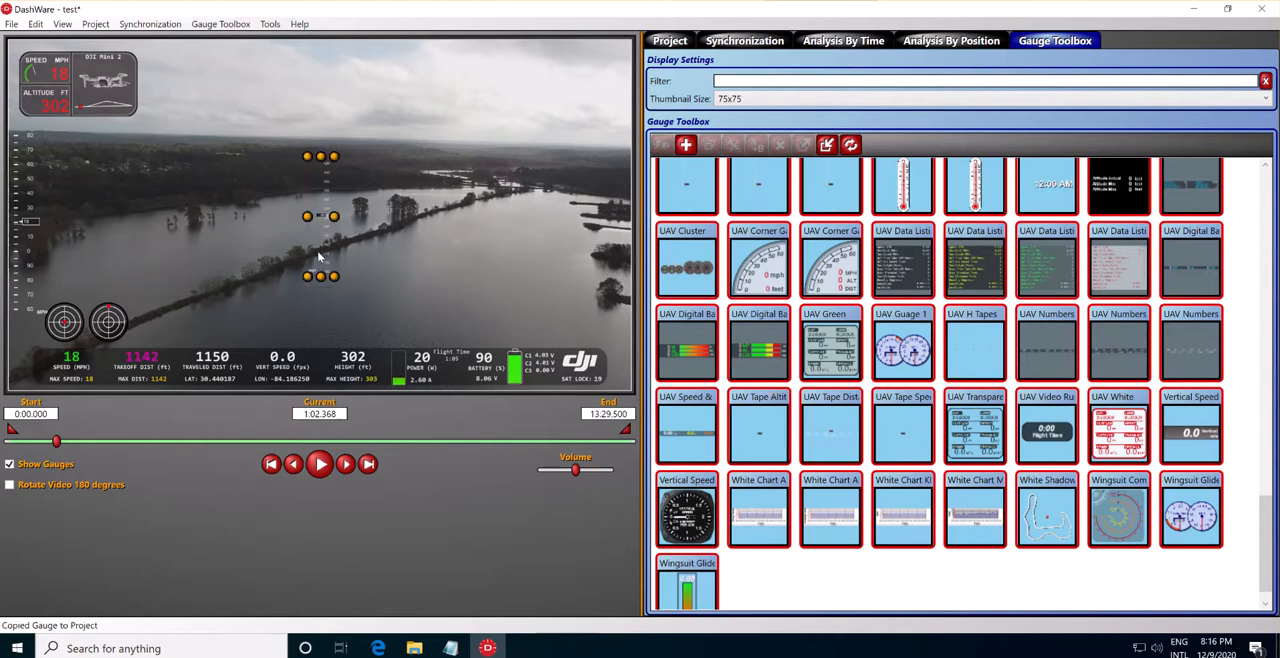
{"action": "left_click_drag", "start_coordinate": [330, 258], "coordinate": [584, 366]}
{"action": "left_click_drag", "start_coordinate": [602, 280], "coordinate": [601, 294]}
{"action": "left_click", "coordinate": [382, 295]}
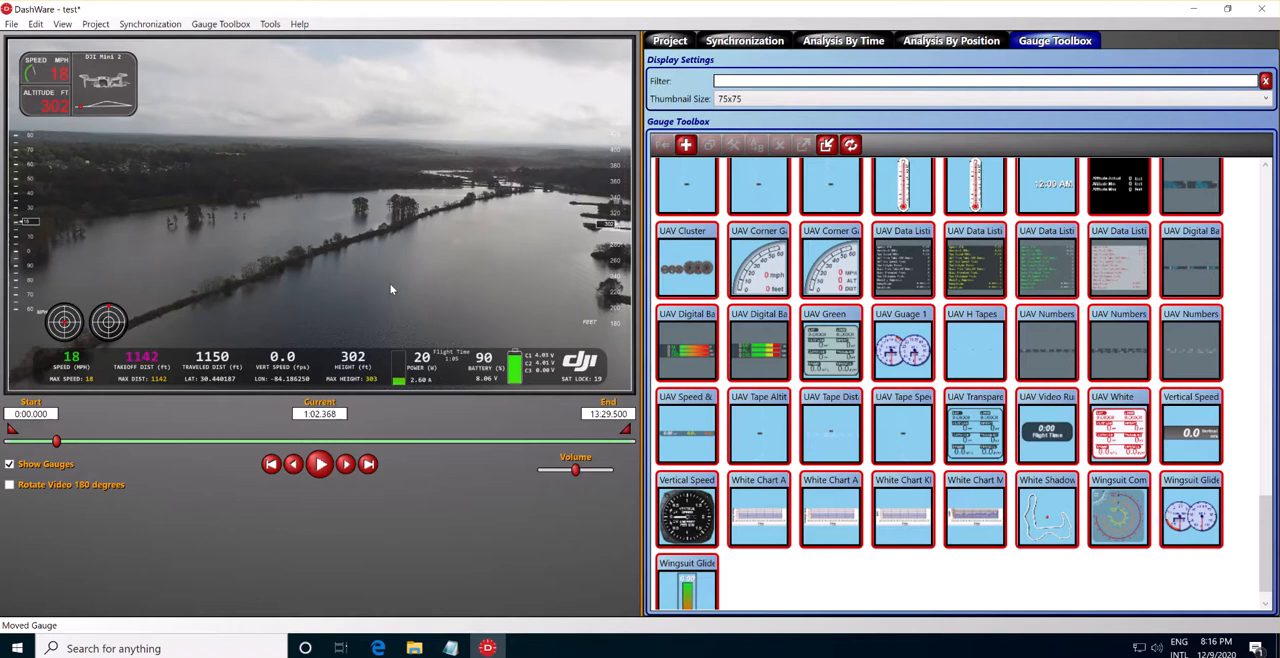
Play and pause the video to check how the speed and altitude tape gauges follow the flight data.
{"action": "left_click", "coordinate": [320, 464]}
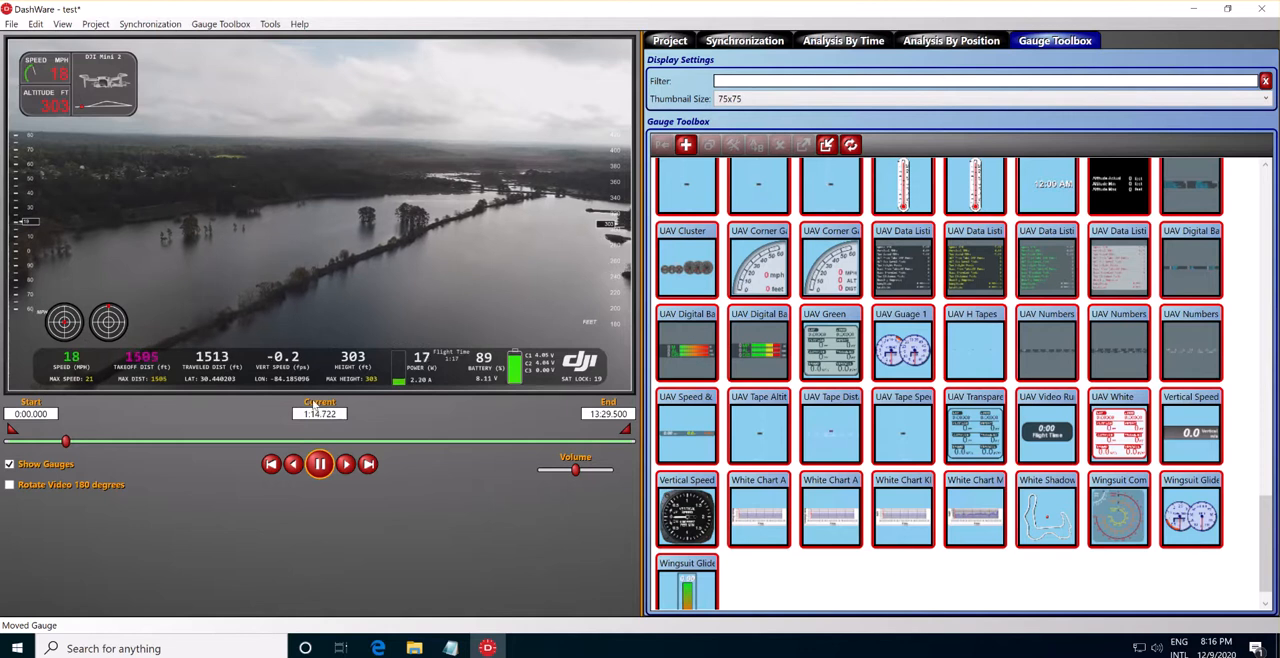
{"action": "left_click", "coordinate": [320, 463]}
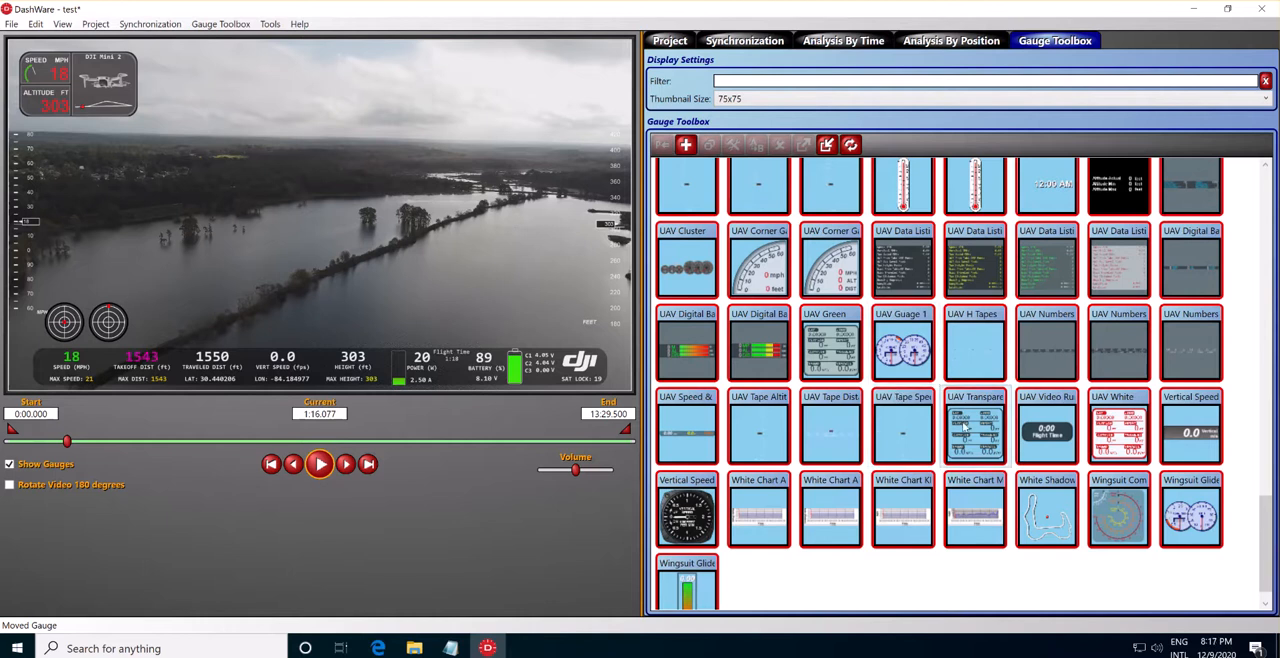
{"action": "scroll", "coordinate": [965, 428], "scroll_direction": "up", "scroll_amount": 3}
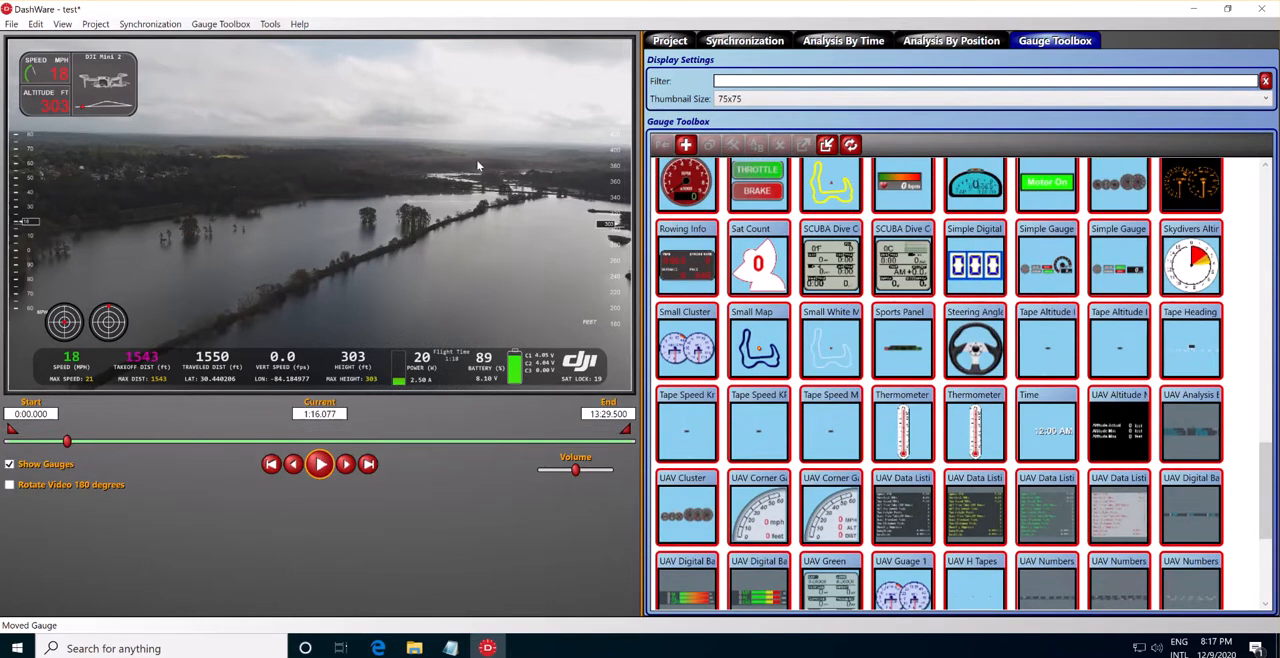
{"action": "left_click", "coordinate": [320, 465]}
{"action": "left_click", "coordinate": [320, 465]}
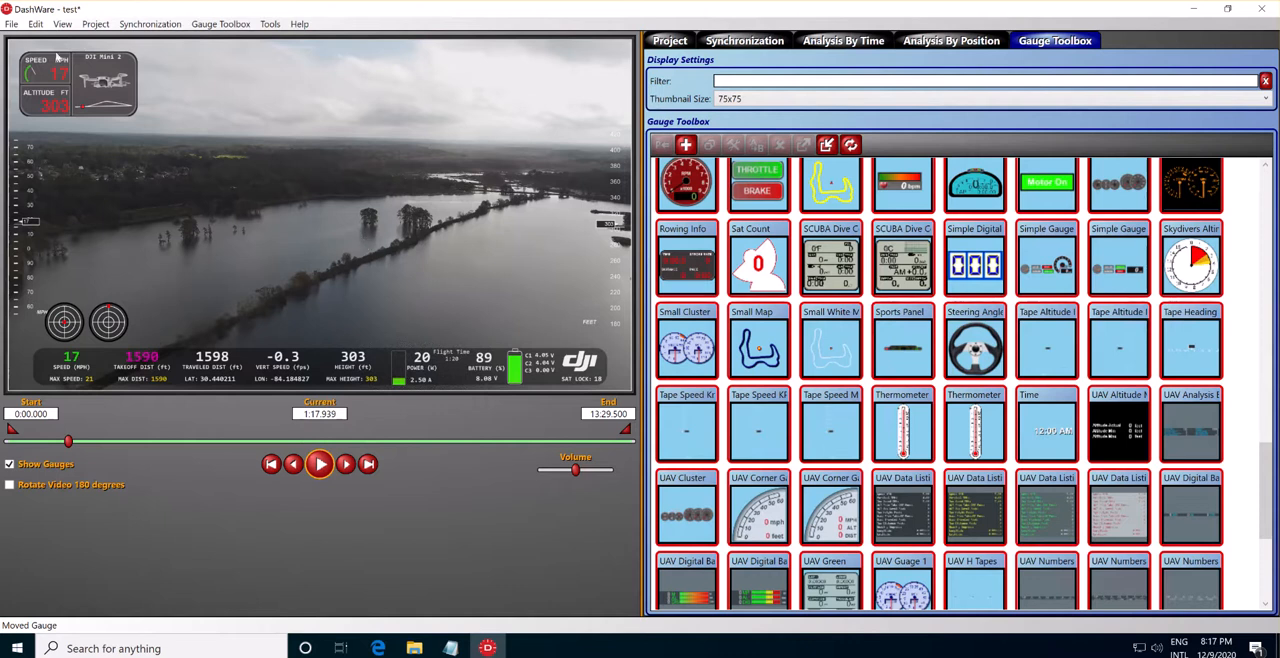
Review the Create Video settings with test.mp4 in the Videos folder as the destination, and leave without creating the video.
{"action": "left_click", "coordinate": [11, 24]}
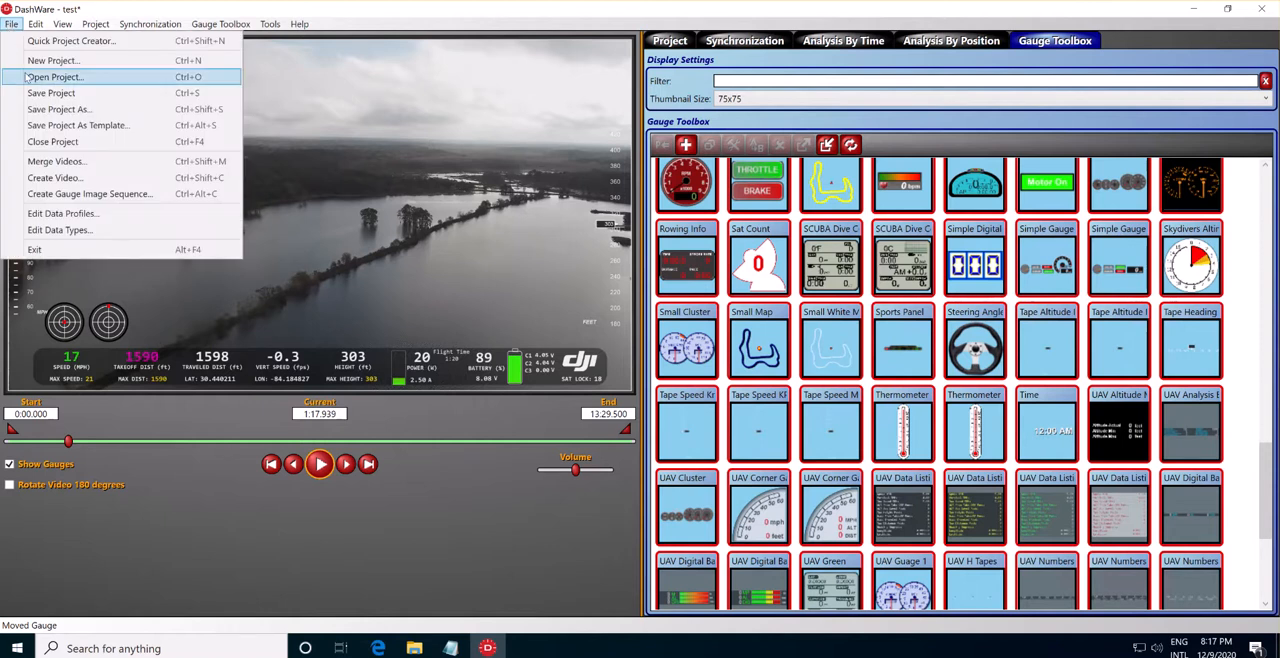
{"action": "left_click", "coordinate": [87, 181]}
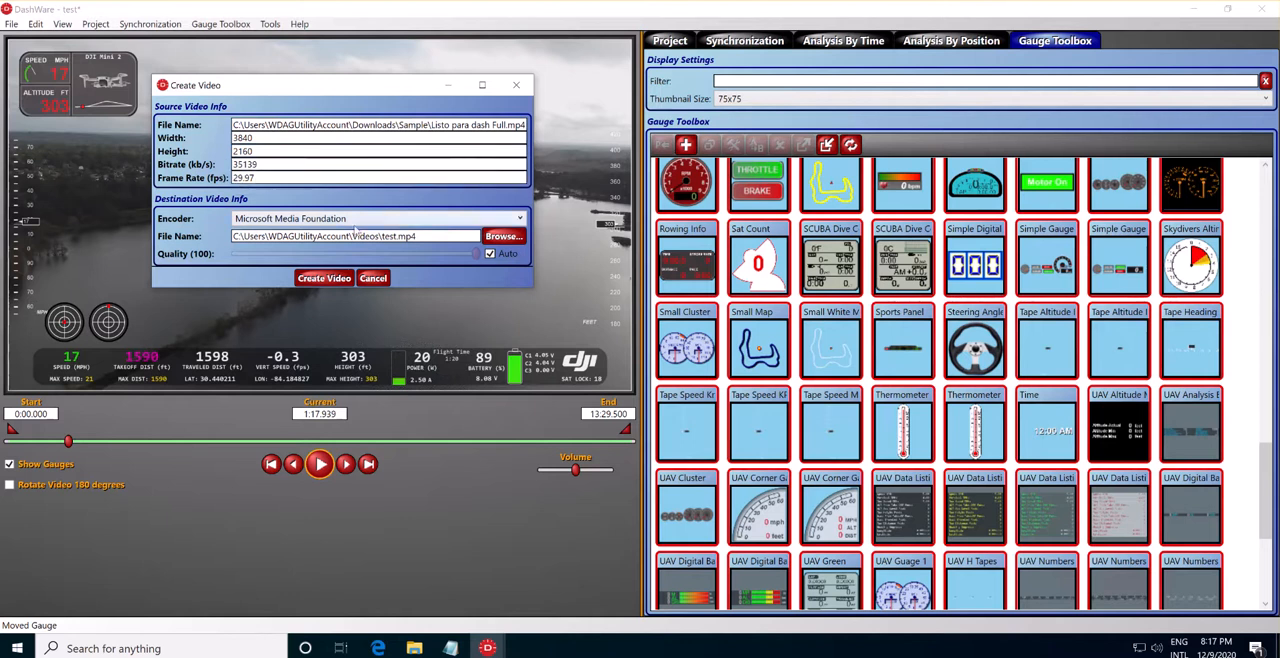
{"action": "left_click", "coordinate": [503, 236]}
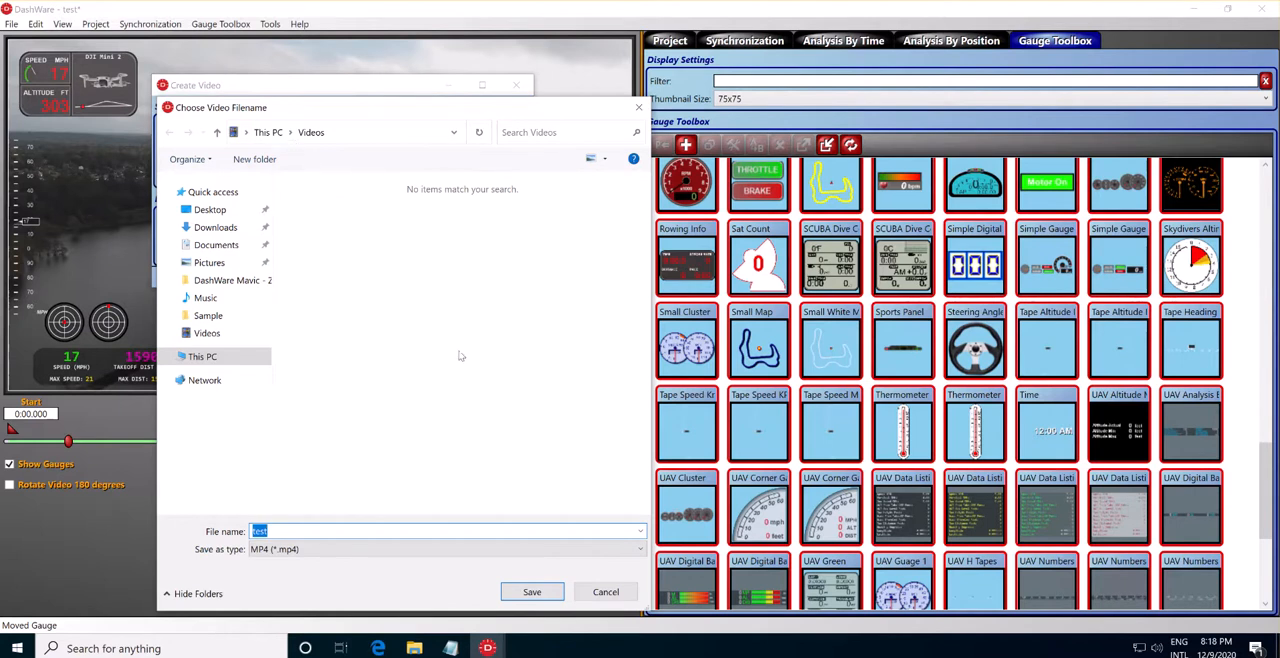
{"action": "left_click", "coordinate": [529, 598]}
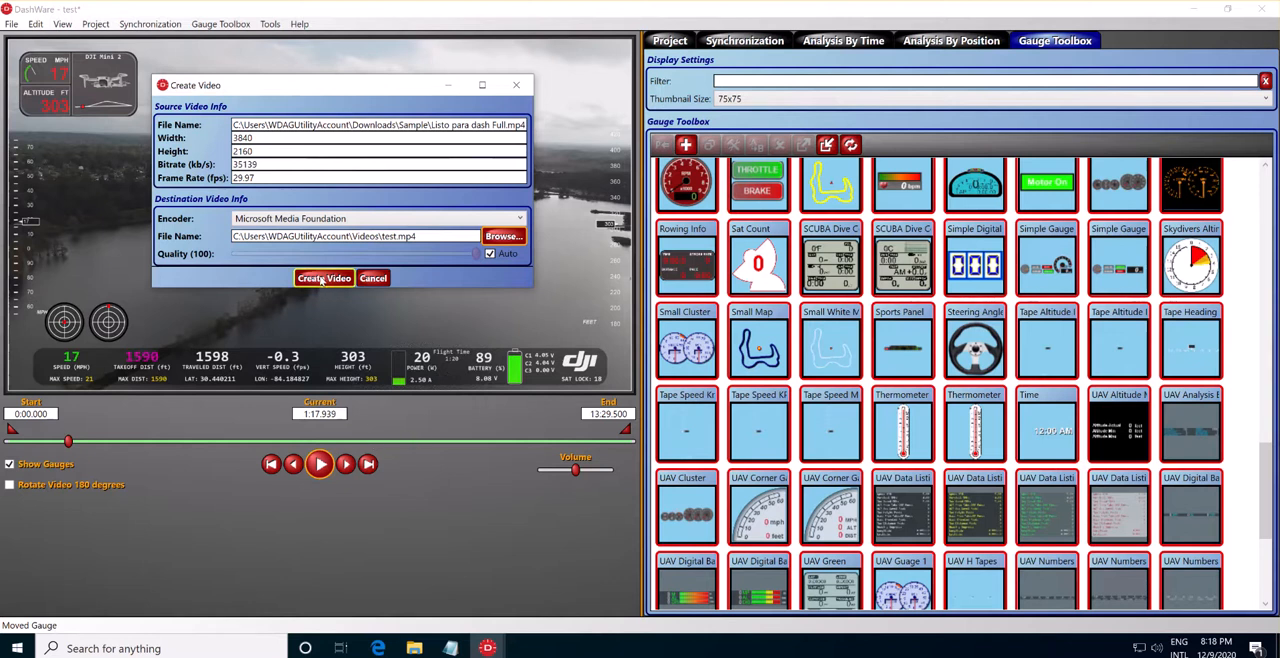
{"action": "left_click", "coordinate": [322, 280]}
{"action": "left_click", "coordinate": [321, 281]}
{"action": "left_click", "coordinate": [370, 279]}
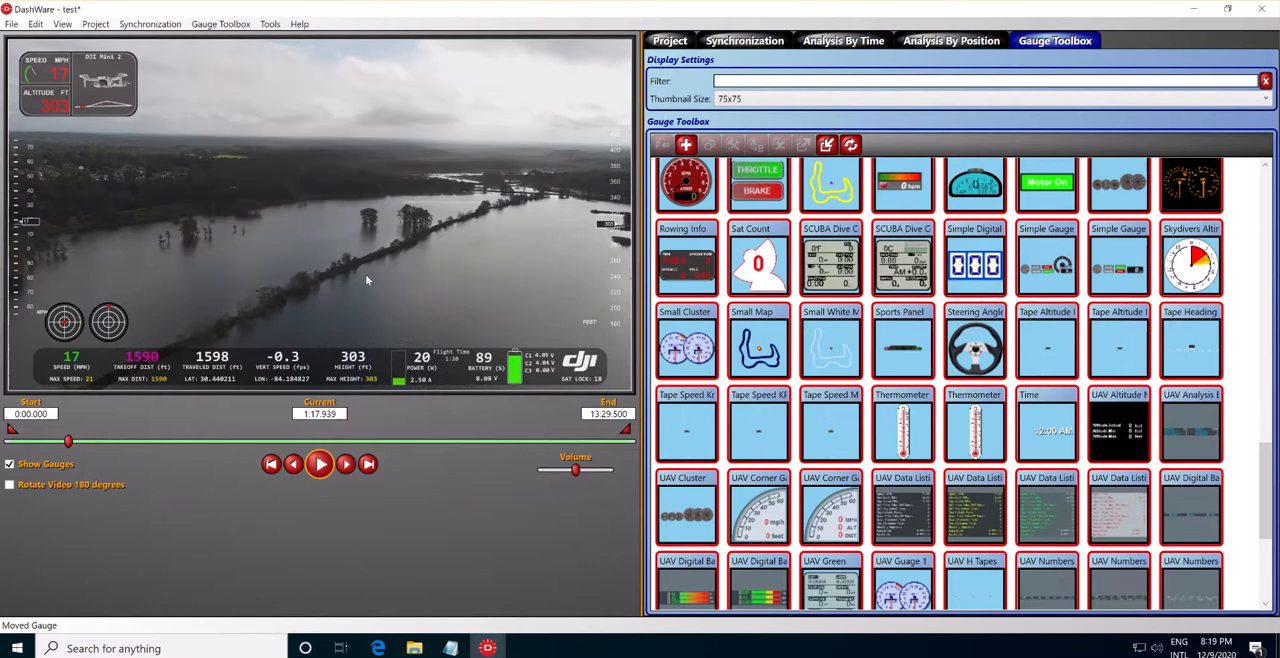
Save the project under the existing name test, overwriting the earlier version.
{"action": "left_click", "coordinate": [11, 23]}
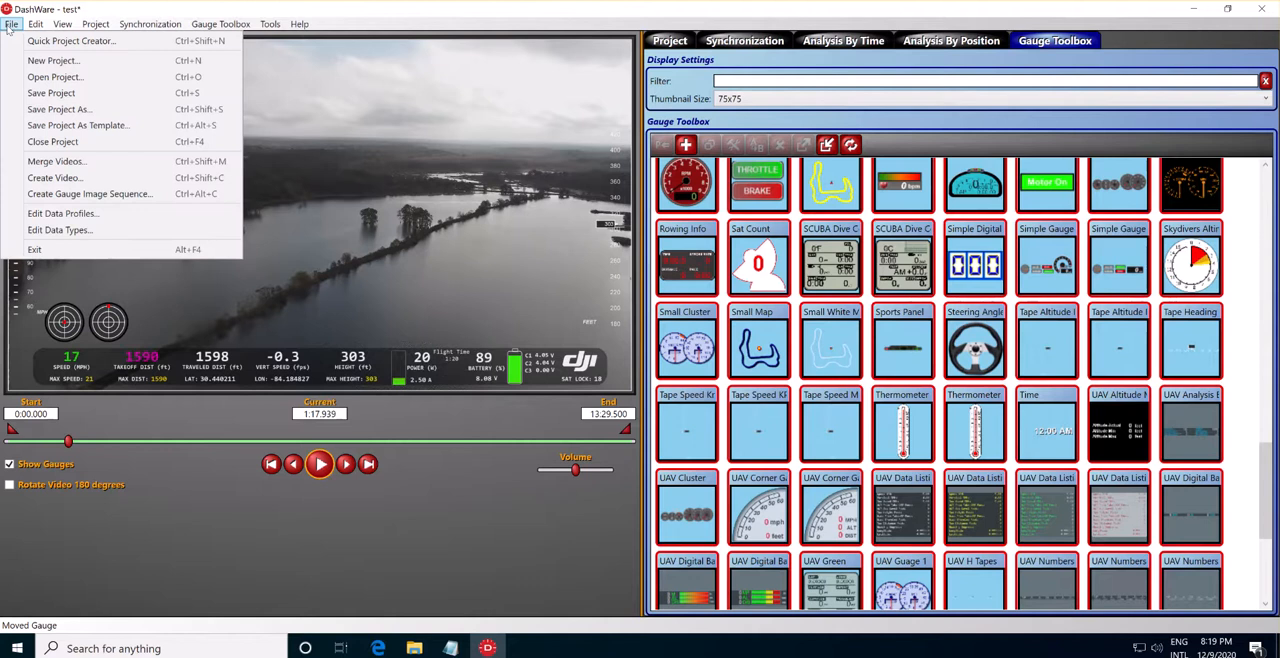
{"action": "left_click", "coordinate": [81, 110]}
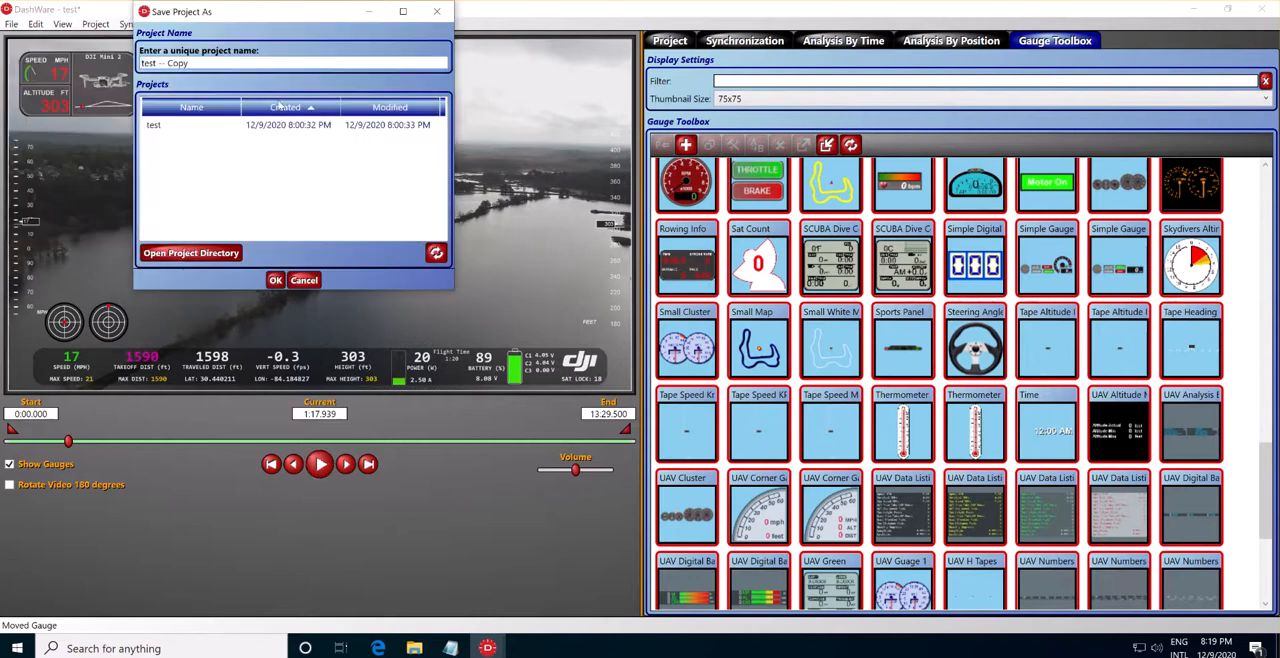
{"action": "left_click", "coordinate": [165, 130]}
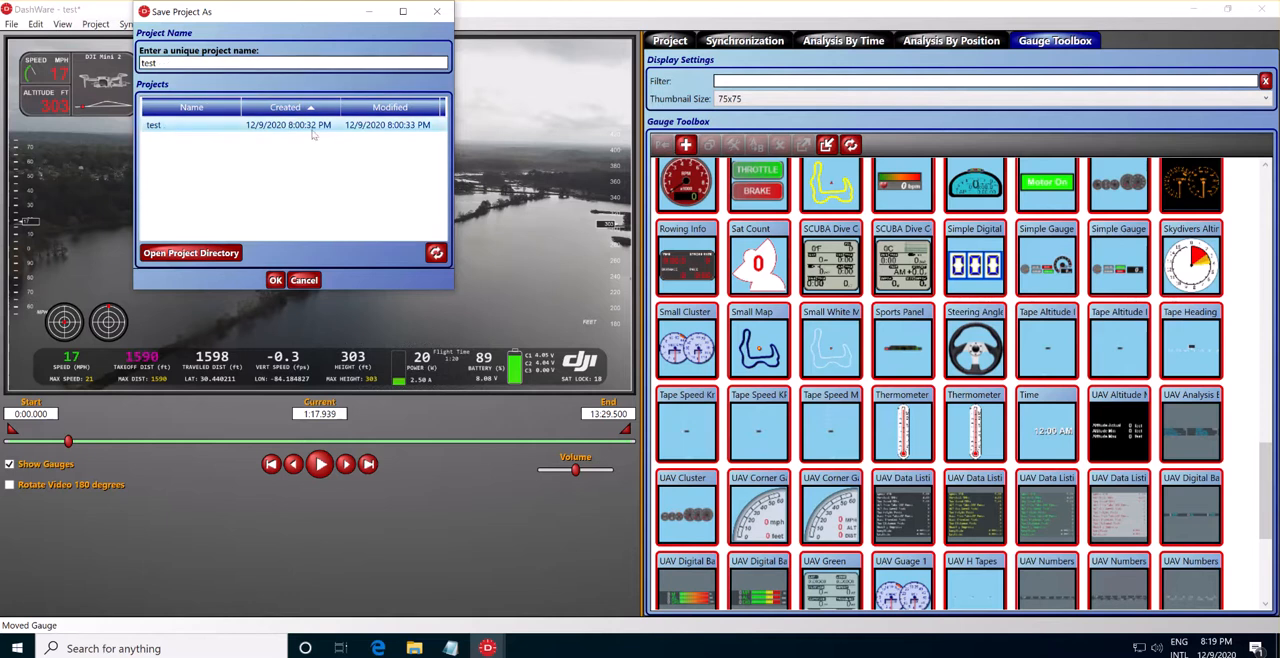
{"action": "left_click", "coordinate": [275, 281]}
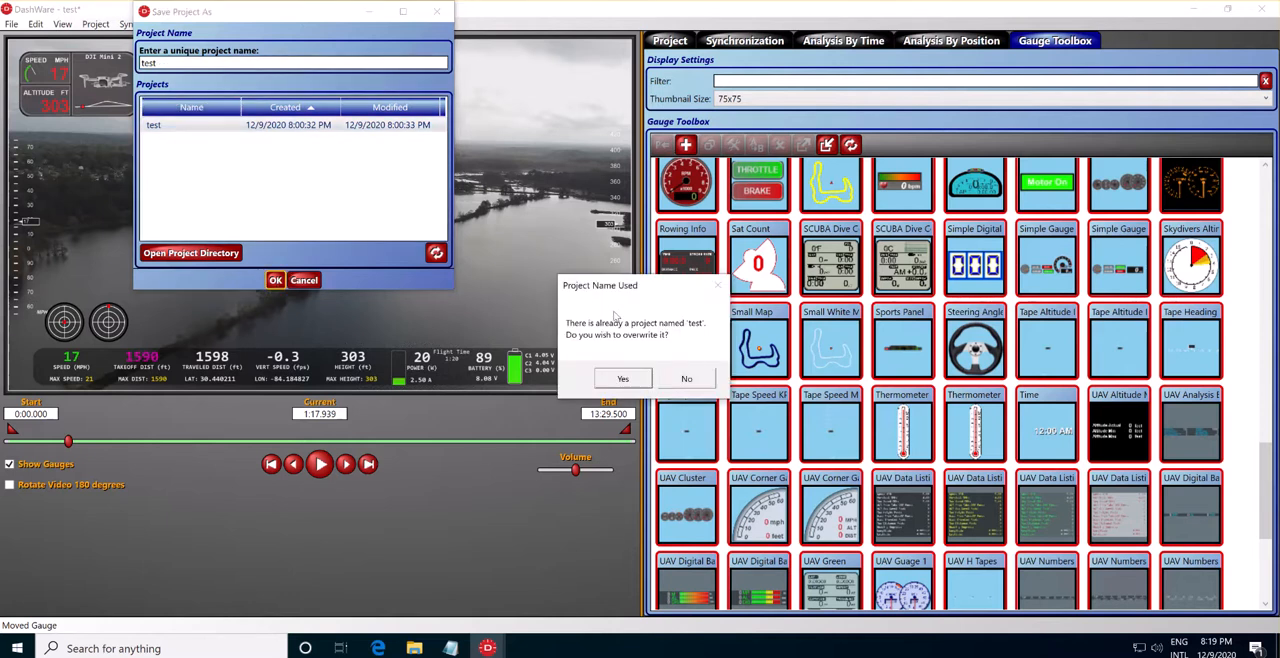
{"action": "left_click", "coordinate": [610, 382]}
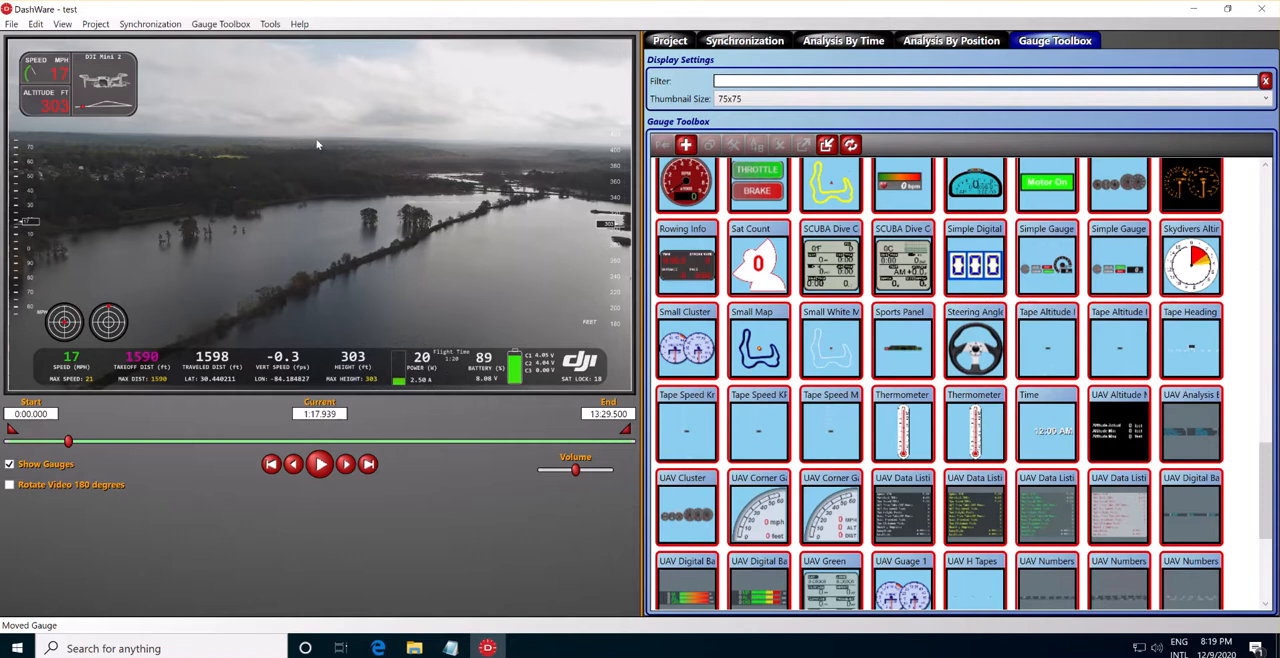
{"action": "left_click", "coordinate": [11, 24]}
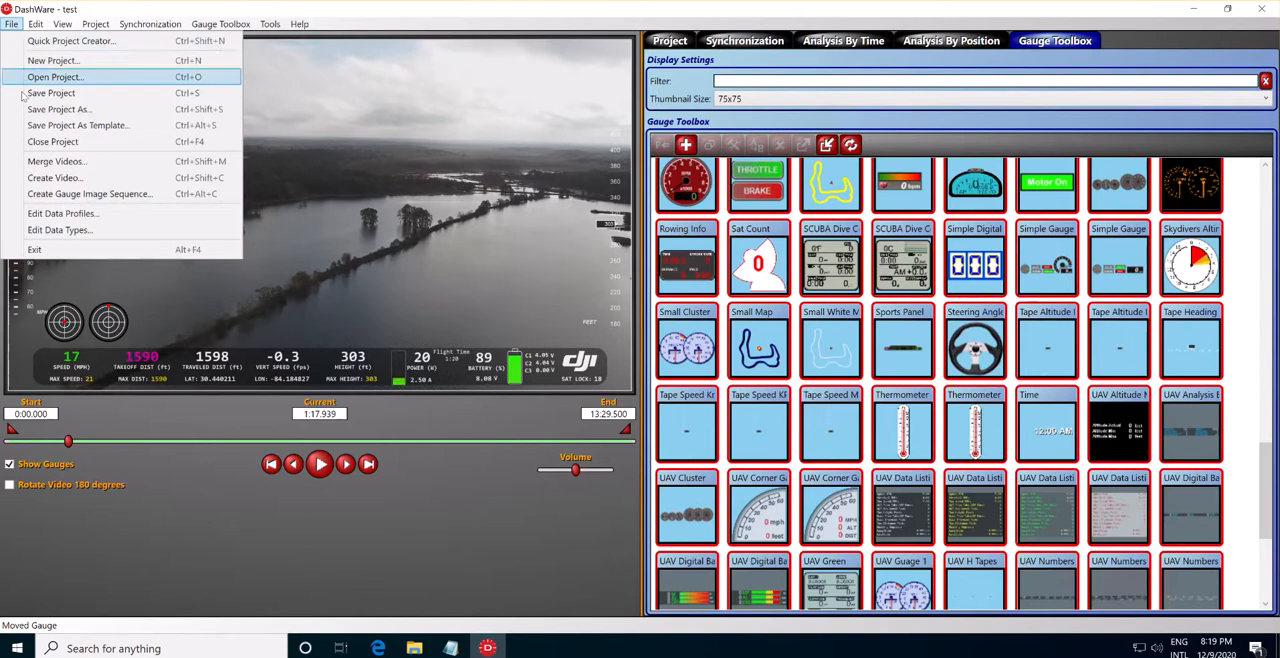
{"action": "left_click", "coordinate": [56, 163]}
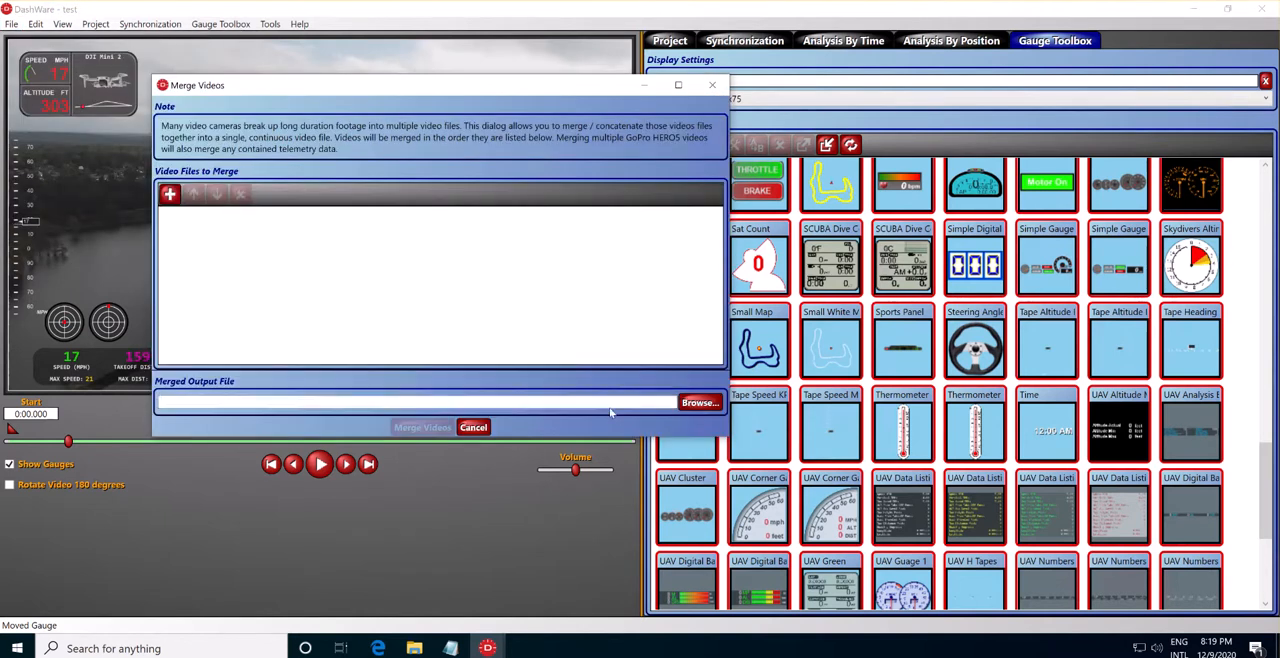
{"action": "left_click", "coordinate": [474, 427]}
Start creating the video with the Microsoft Media Foundation encoder and automatic quality, as test.mp4 in the Videos folder.
{"action": "left_click", "coordinate": [11, 24]}
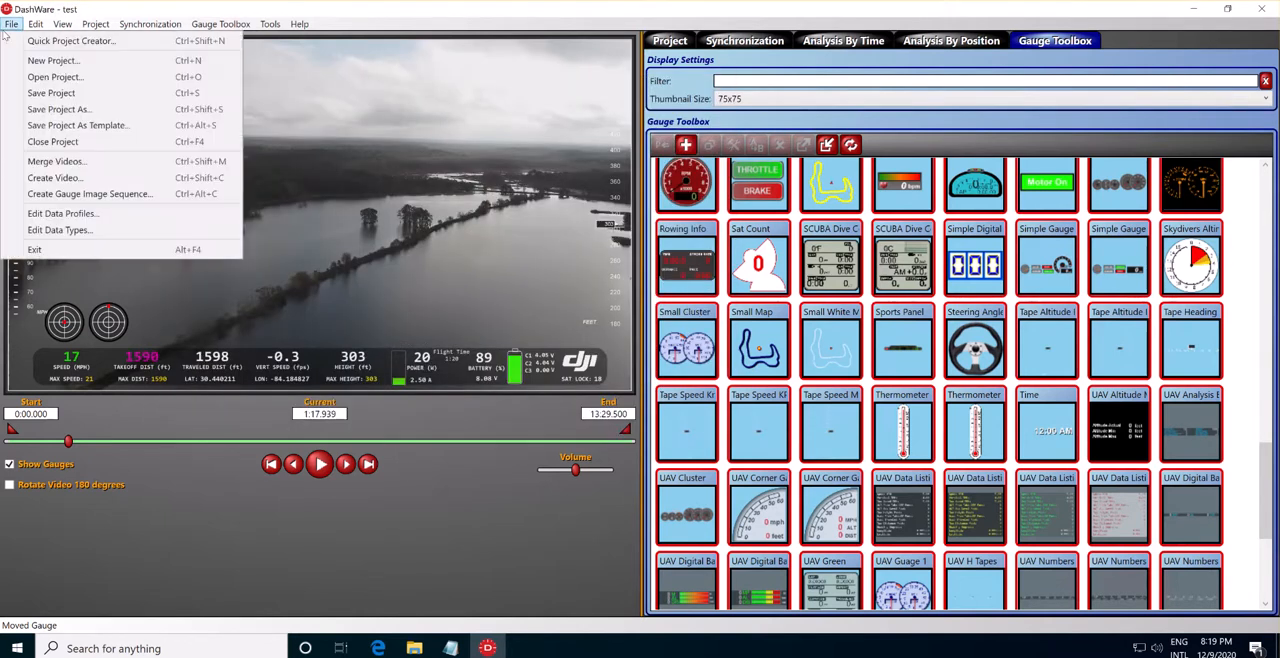
{"action": "left_click", "coordinate": [60, 178]}
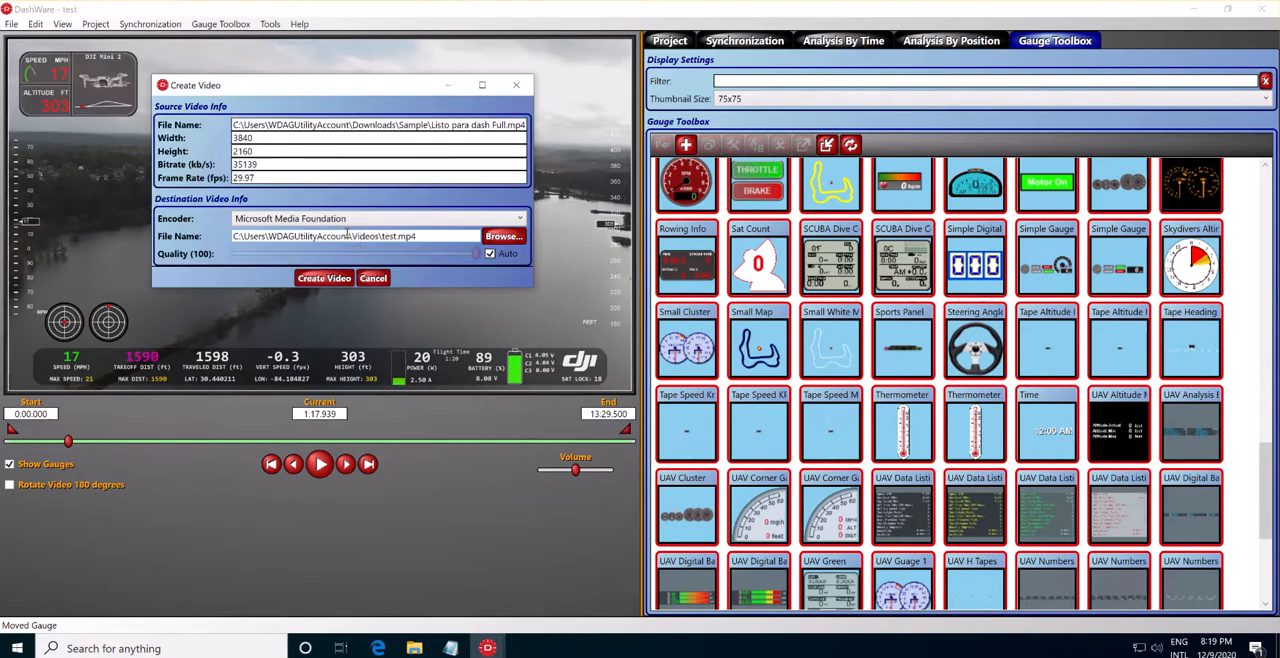
{"action": "left_click", "coordinate": [322, 279]}
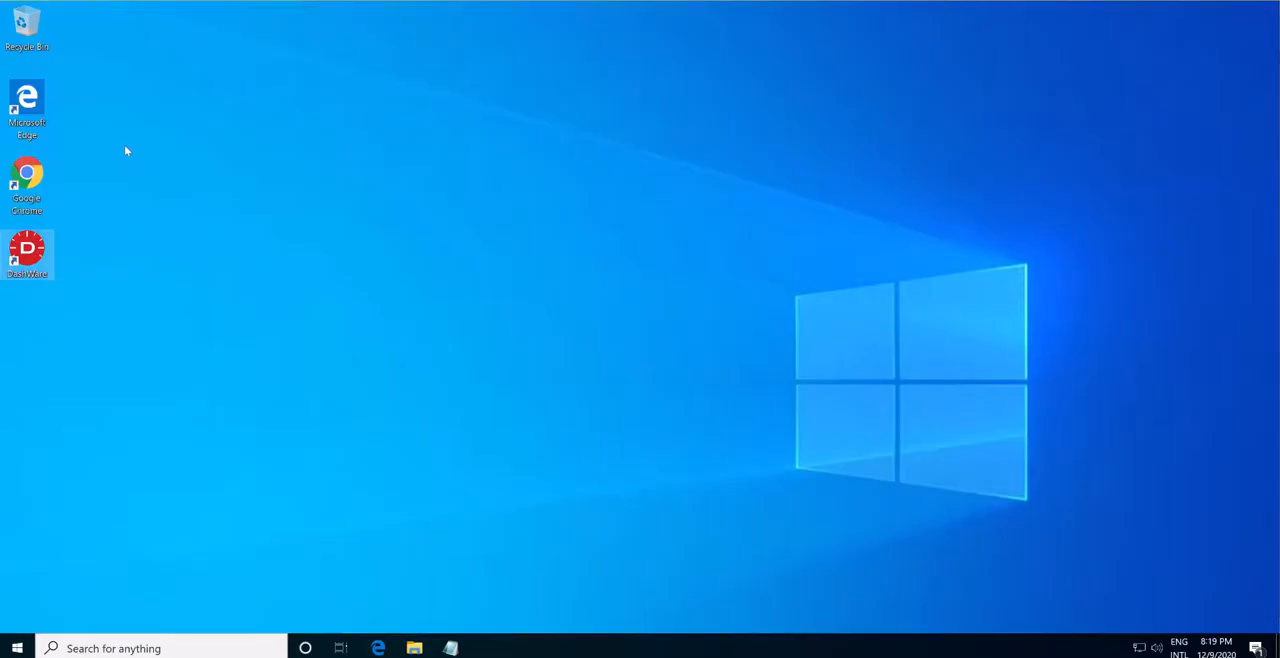
{"action": "left_click", "coordinate": [341, 258]}
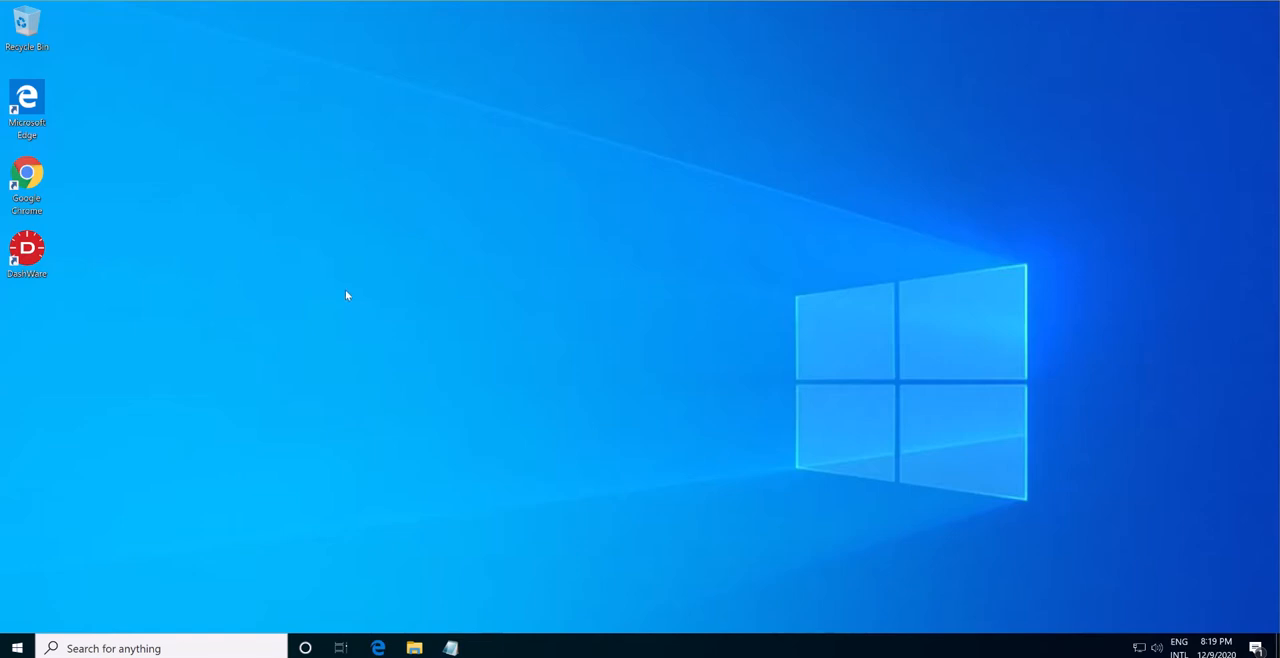
{"action": "left_click", "coordinate": [456, 647]}
{"action": "left_click", "coordinate": [456, 647]}
{"action": "left_click", "coordinate": [415, 648]}
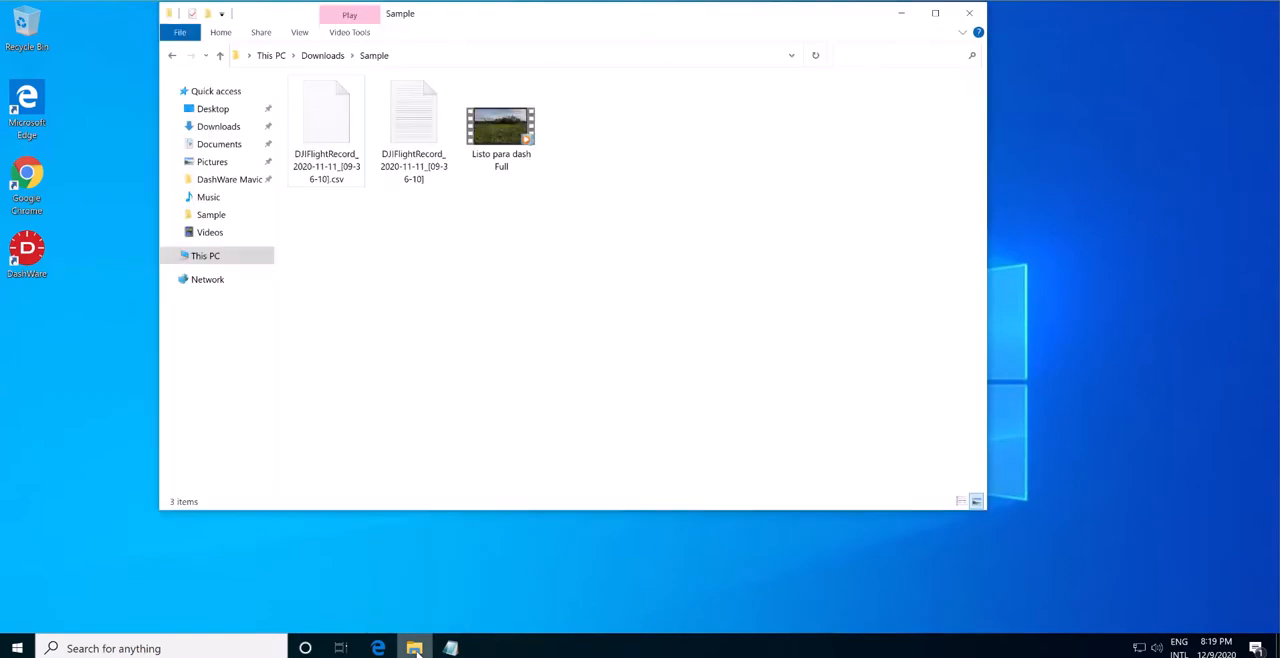
{"action": "left_click", "coordinate": [415, 648]}
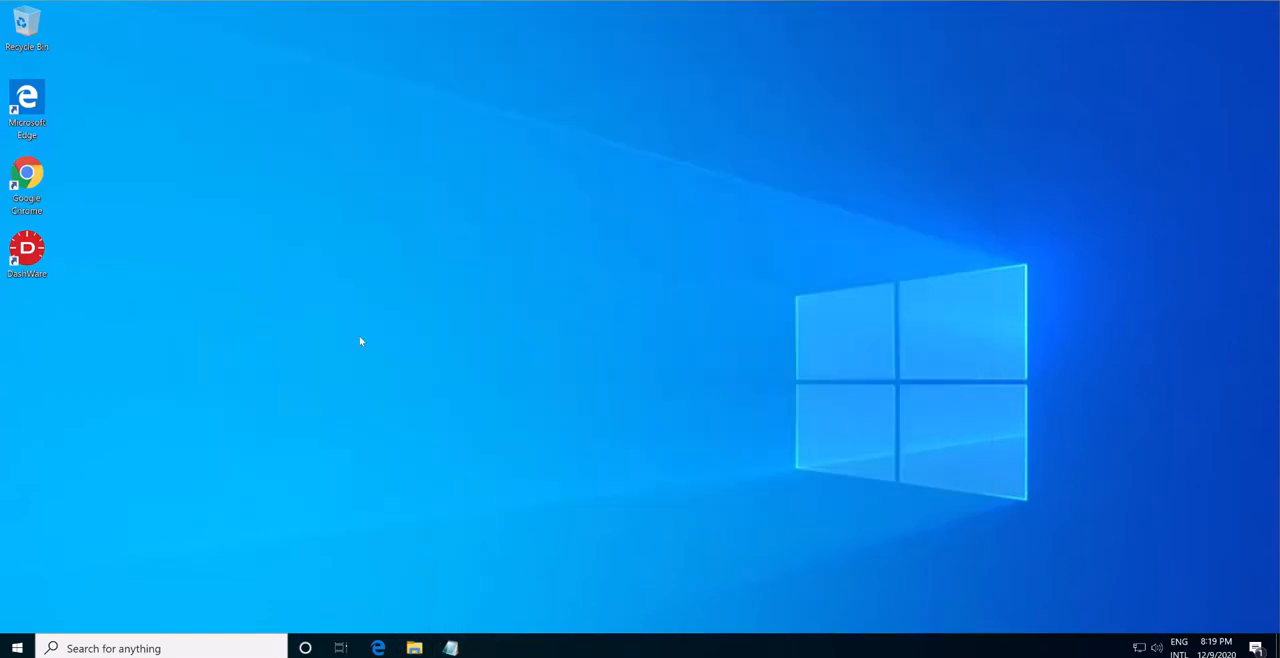
{"action": "double_click", "coordinate": [27, 185]}
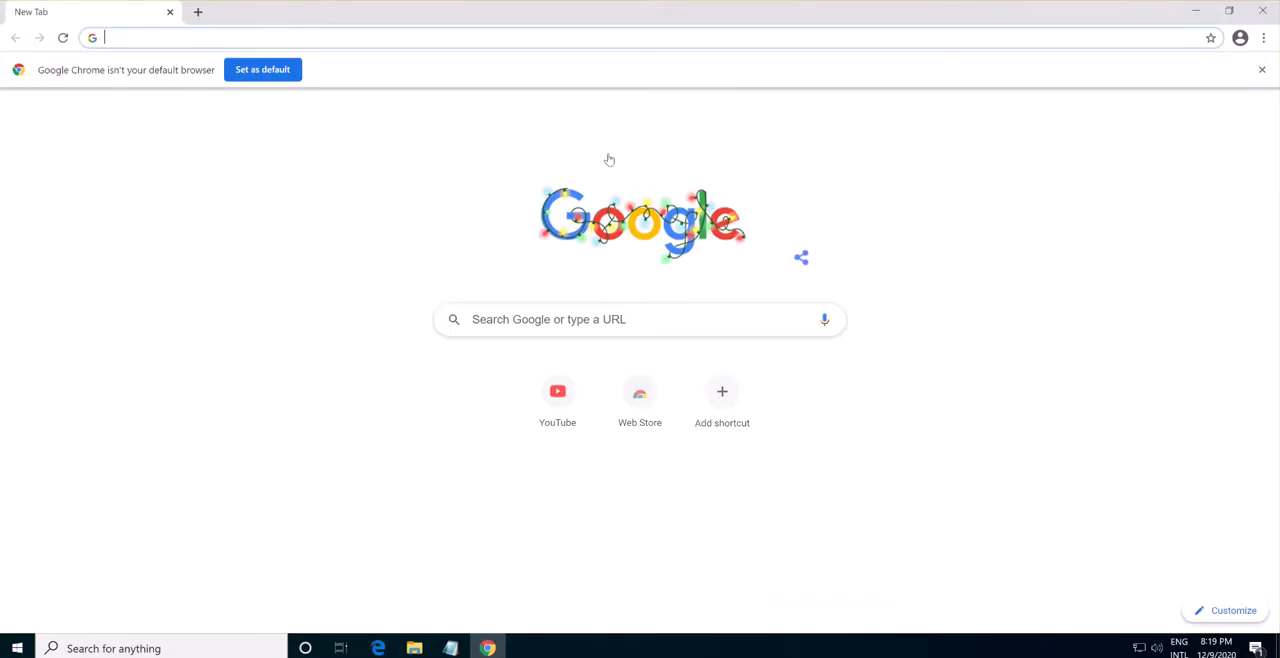
{"action": "left_click", "coordinate": [1262, 11]}
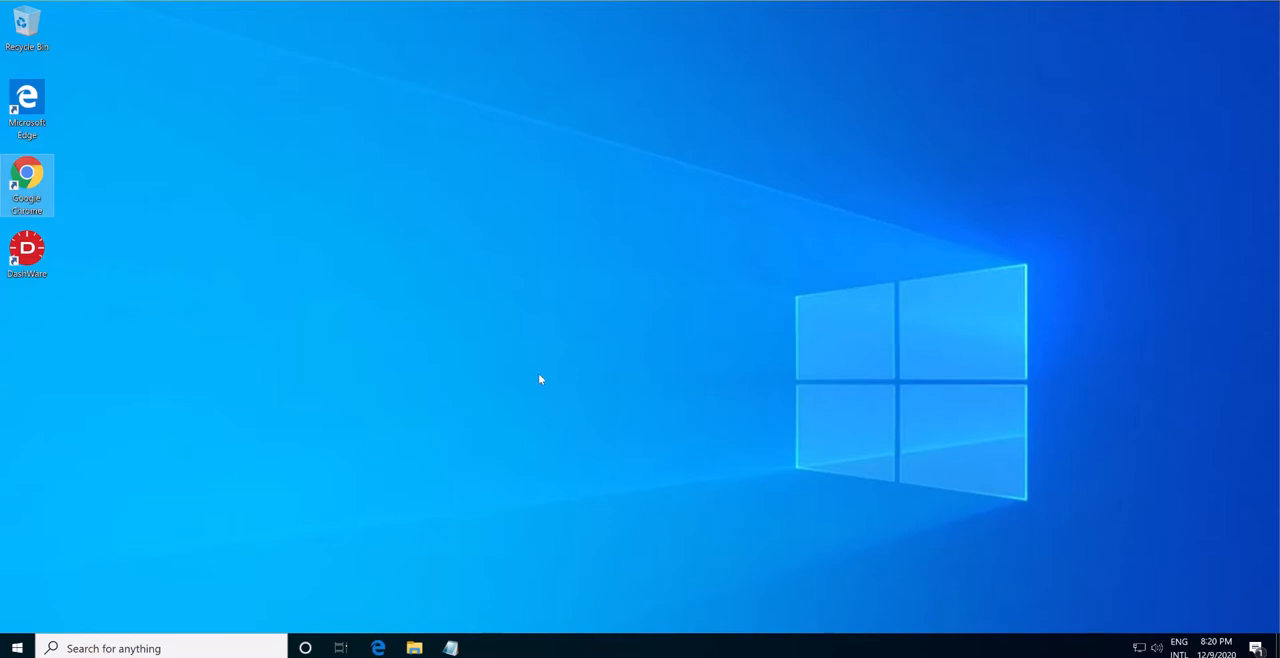
In File Explorer, examine the Downloads folder's DashWare Mavic - ZEUS and Sample archives and the contents of the extracted DashWare Mavic - ZEUS folder.
{"action": "left_click", "coordinate": [414, 648]}
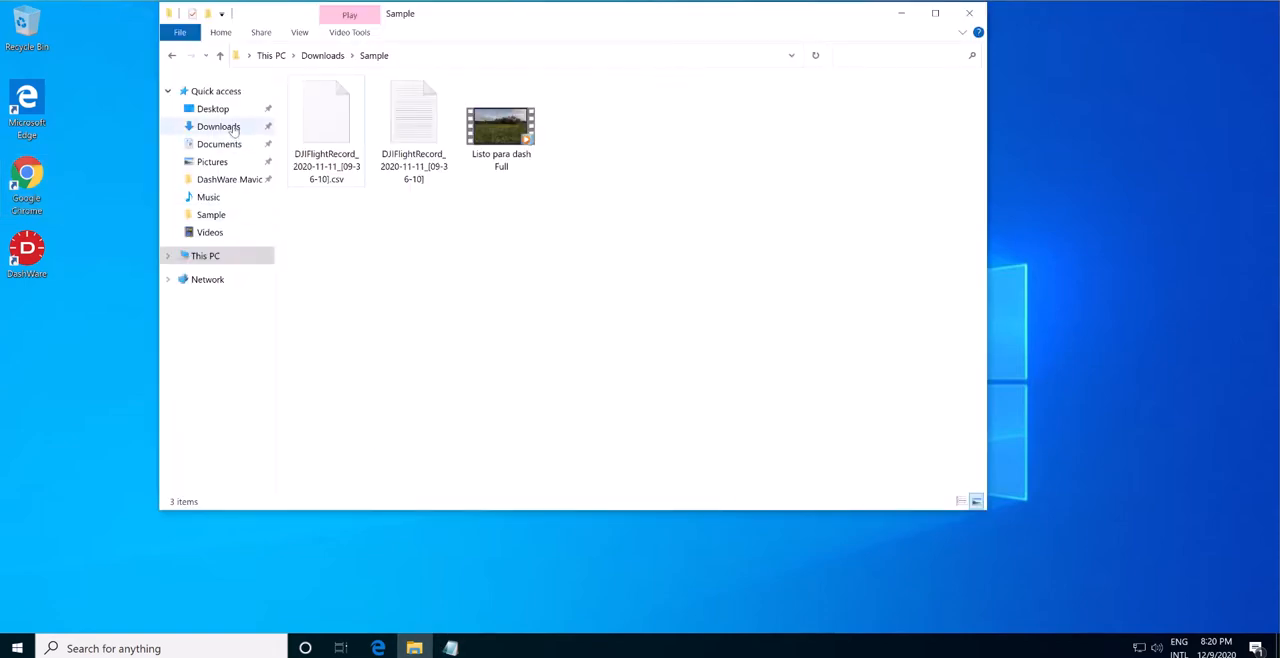
{"action": "left_click", "coordinate": [233, 131]}
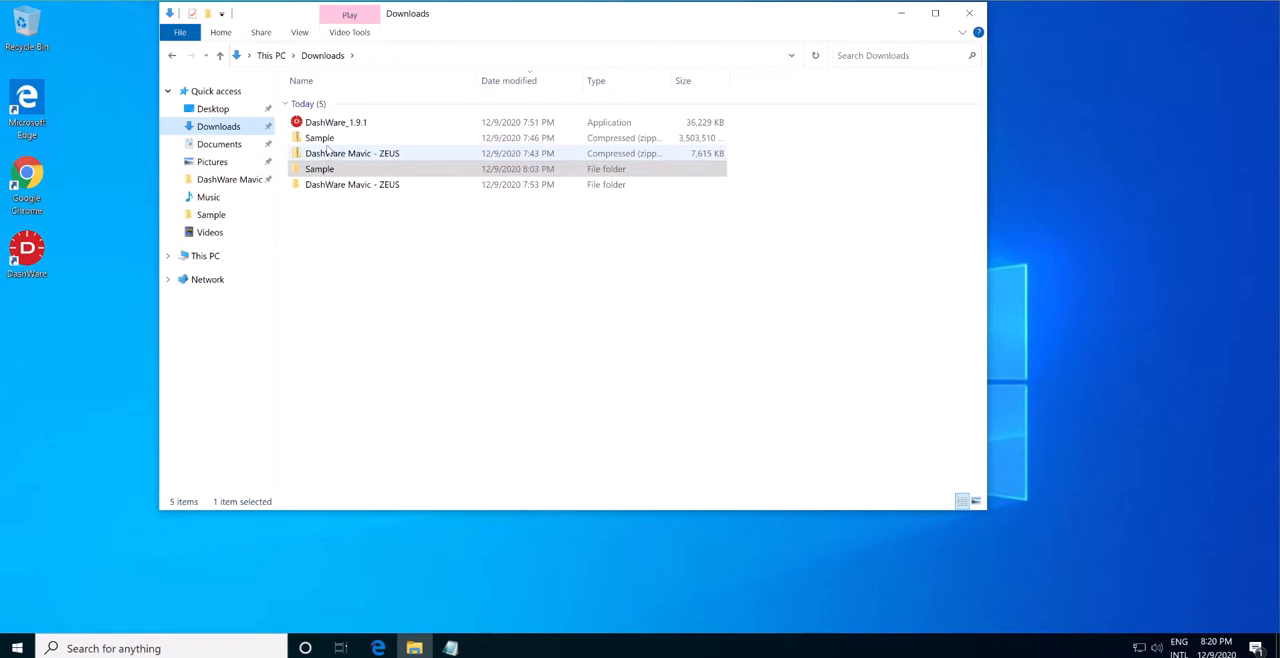
{"action": "left_click", "coordinate": [330, 152]}
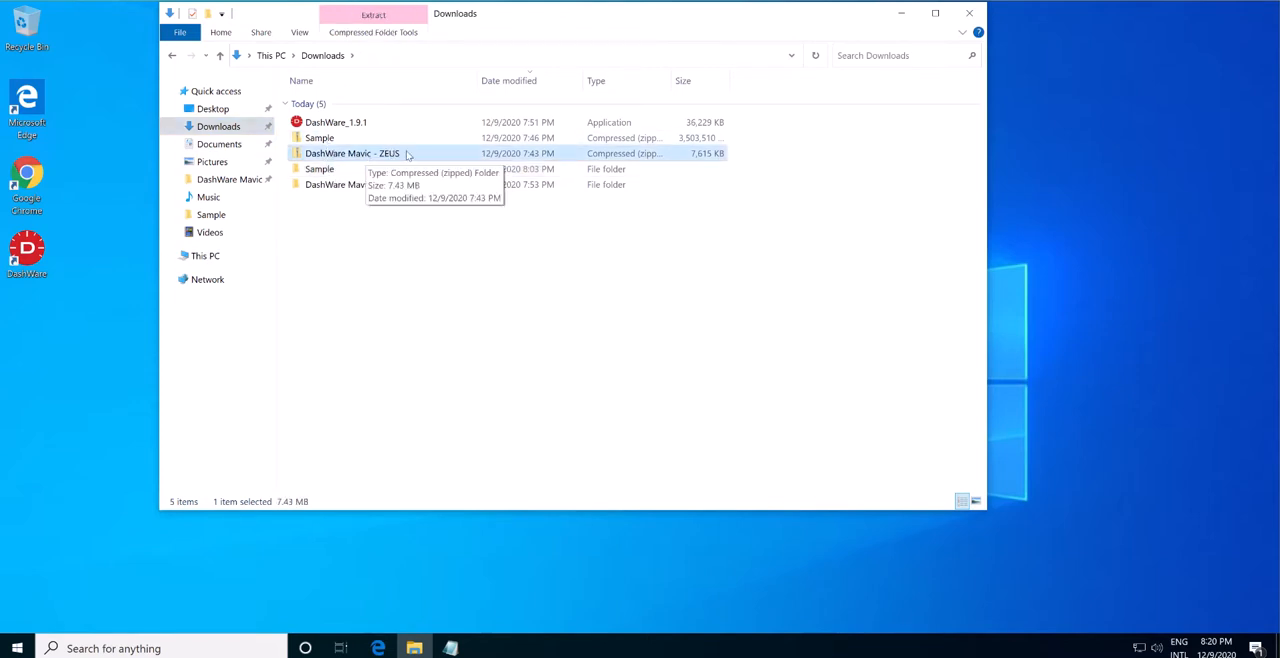
{"action": "double_click", "coordinate": [352, 185]}
{"action": "double_click", "coordinate": [371, 106]}
{"action": "key", "text": "alt+Left"}
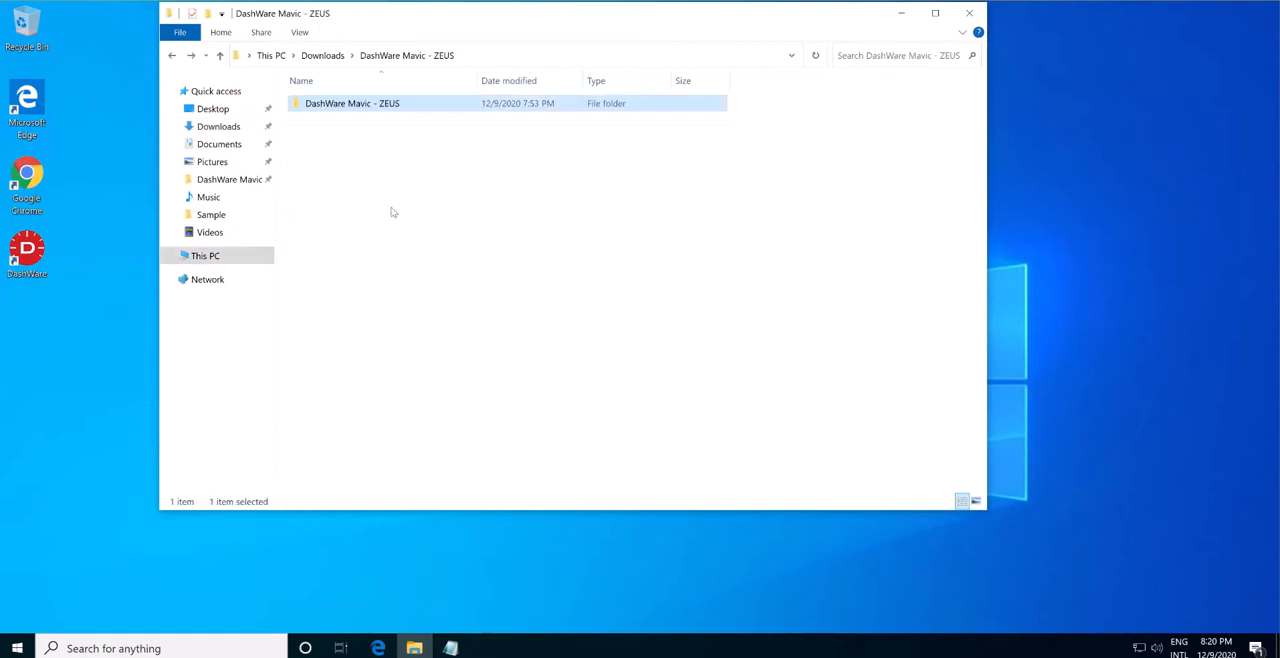
{"action": "key", "text": "alt+Left"}
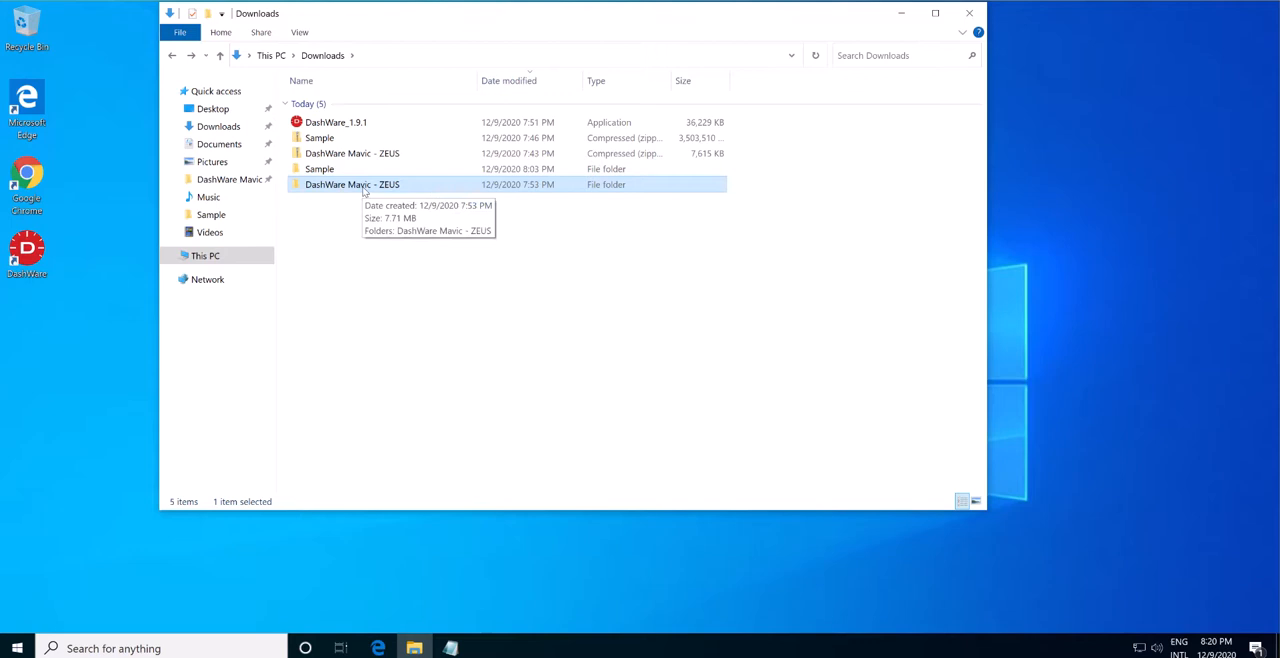
{"action": "left_click", "coordinate": [338, 141]}
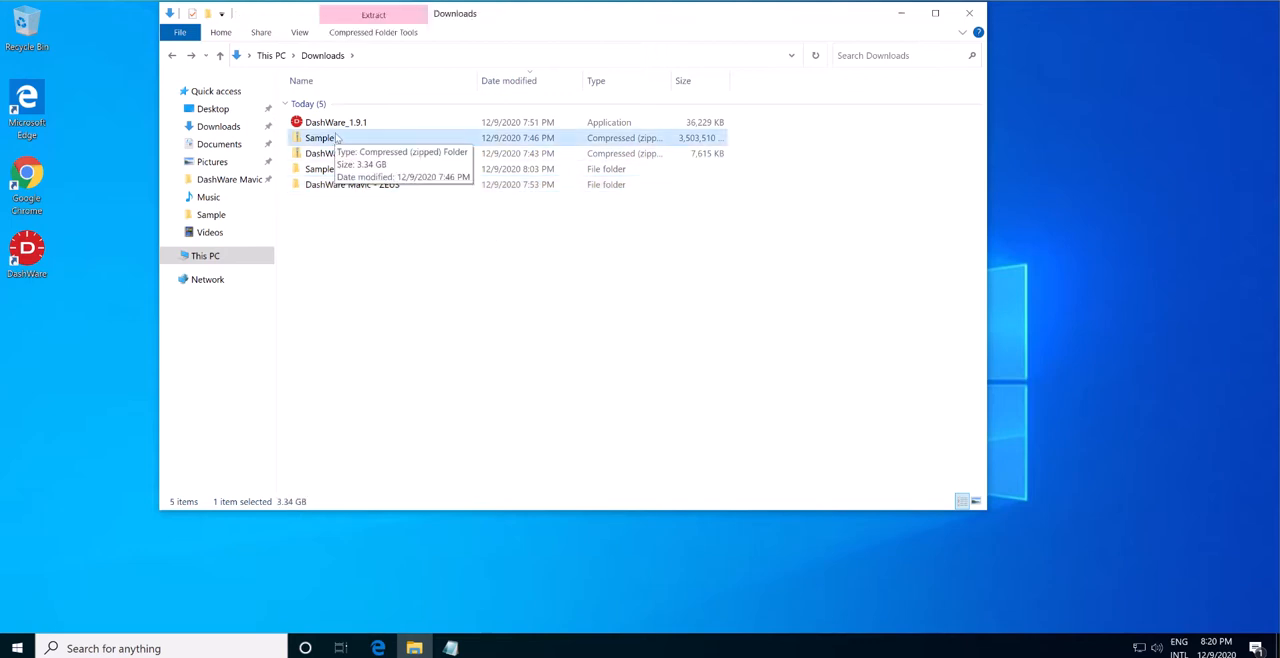
{"action": "left_click", "coordinate": [459, 353]}
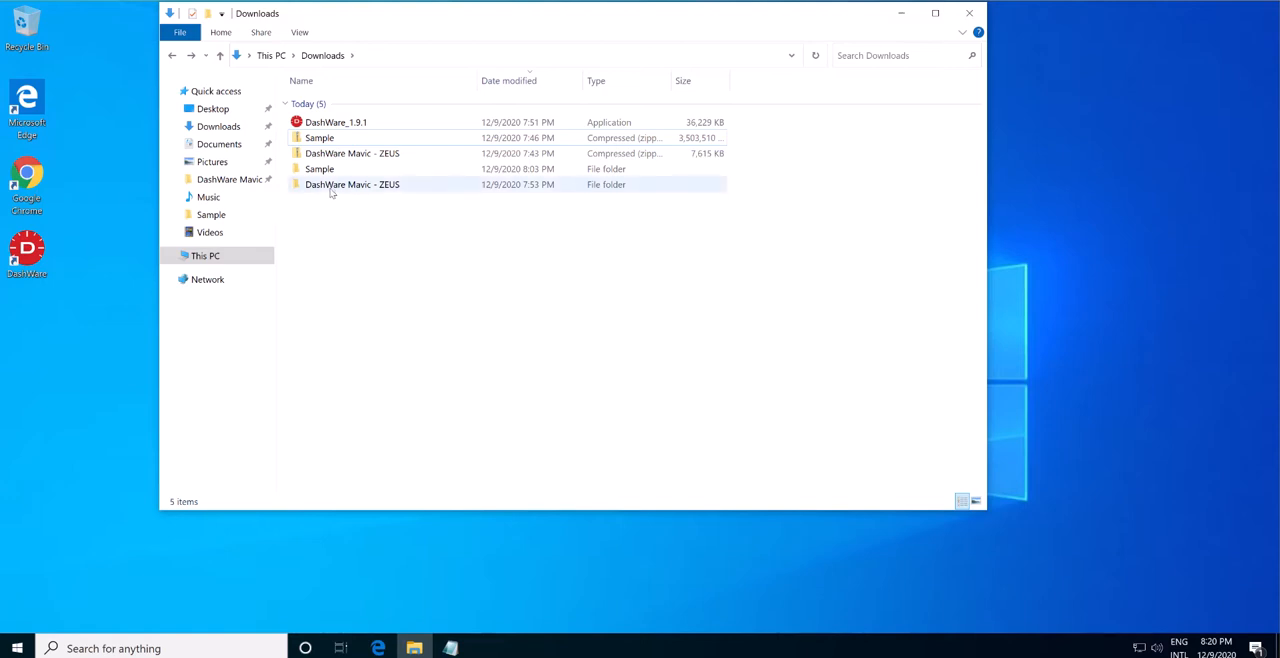
Locate the TXTlogToCSVtoolMM application inside the nested DashWare Mavic - ZEUS folder, return to Downloads, and close the file window.
{"action": "double_click", "coordinate": [334, 184]}
{"action": "double_click", "coordinate": [355, 106]}
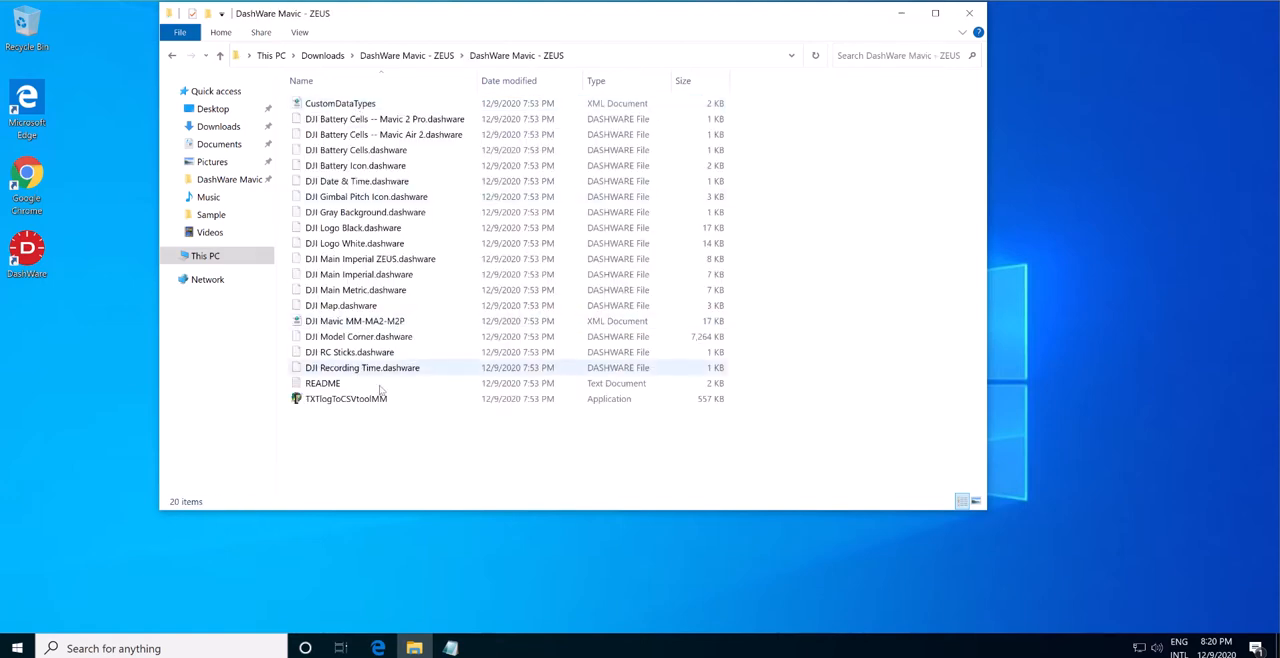
{"action": "left_click", "coordinate": [338, 401]}
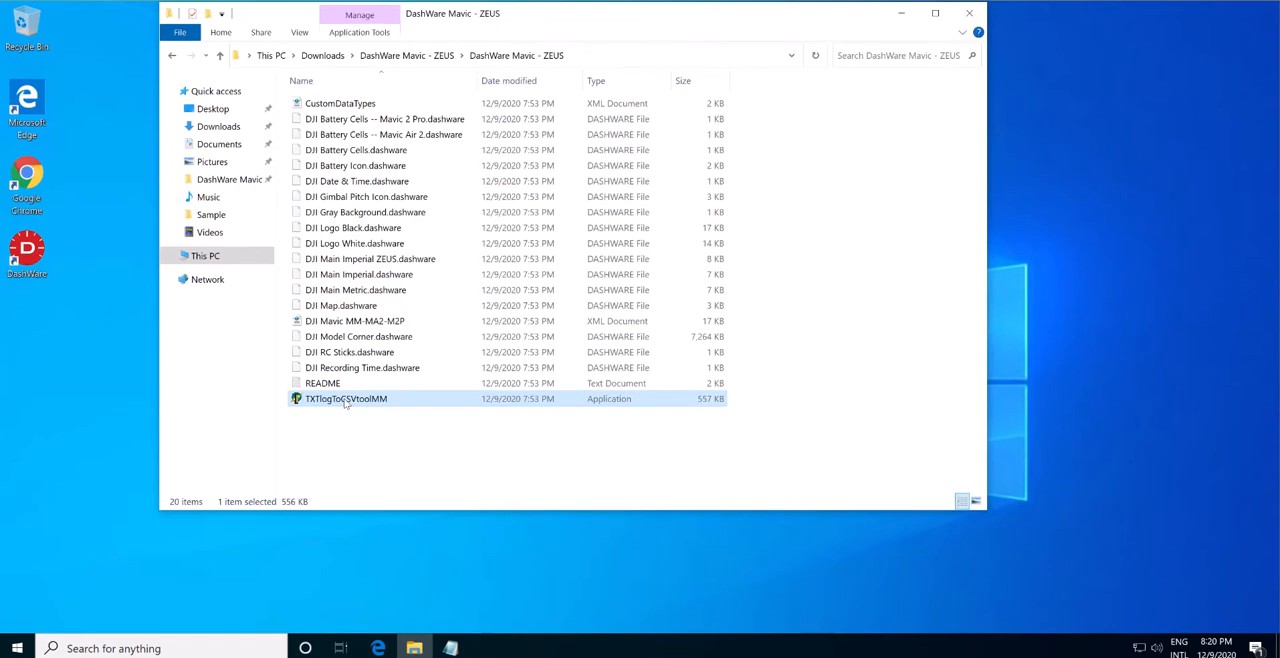
{"action": "key", "text": "alt+Left"}
{"action": "key", "text": "alt+Left"}
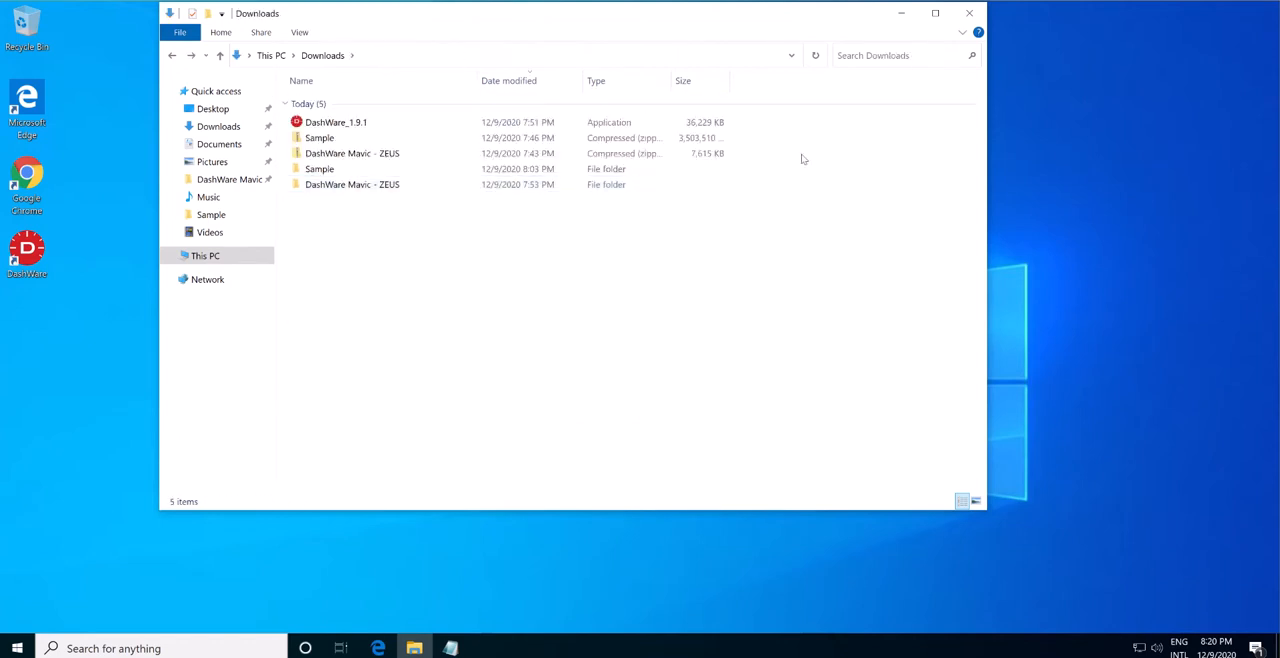
{"action": "left_click", "coordinate": [970, 14]}
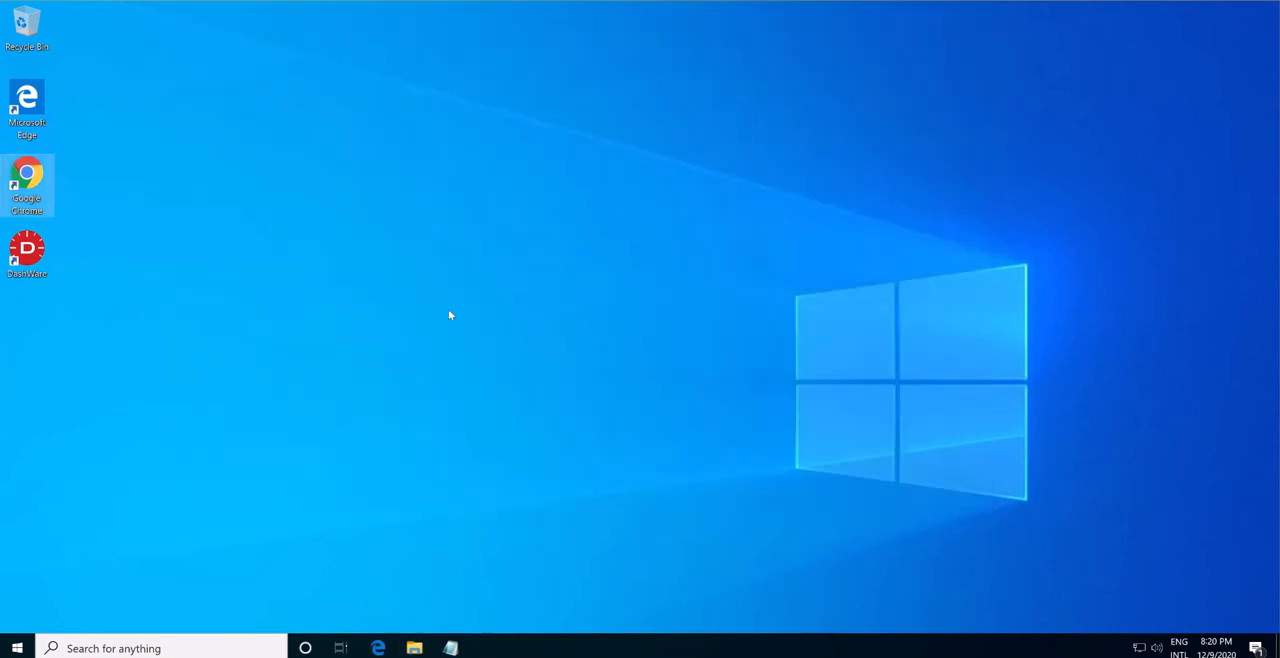